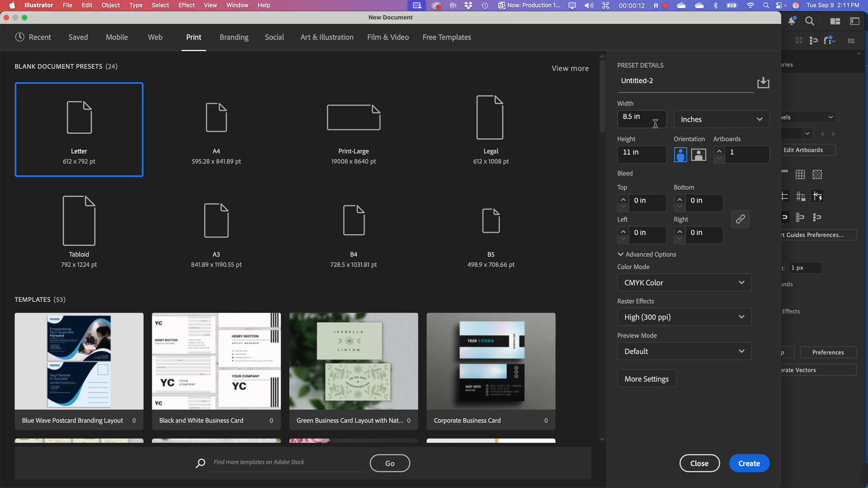
Create a new print document 7 in wide and 7 in high
{"action": "left_click", "coordinate": [652, 119]}
{"action": "type", "text": "7"}
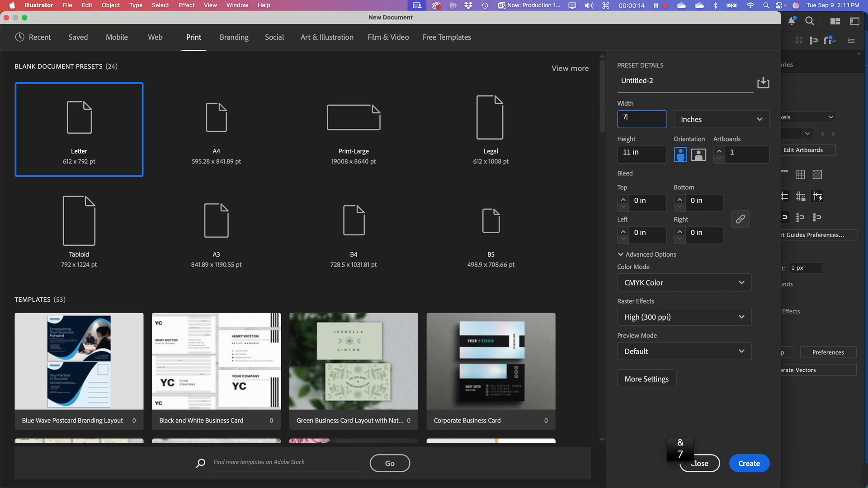
{"action": "key", "text": "Tab"}
{"action": "key", "text": "Tab"}
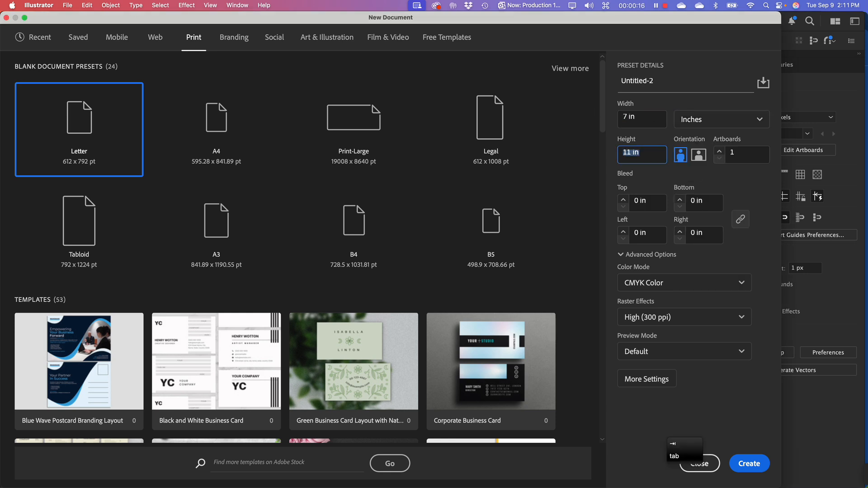
{"action": "type", "text": "7"}
{"action": "left_click", "coordinate": [707, 437]}
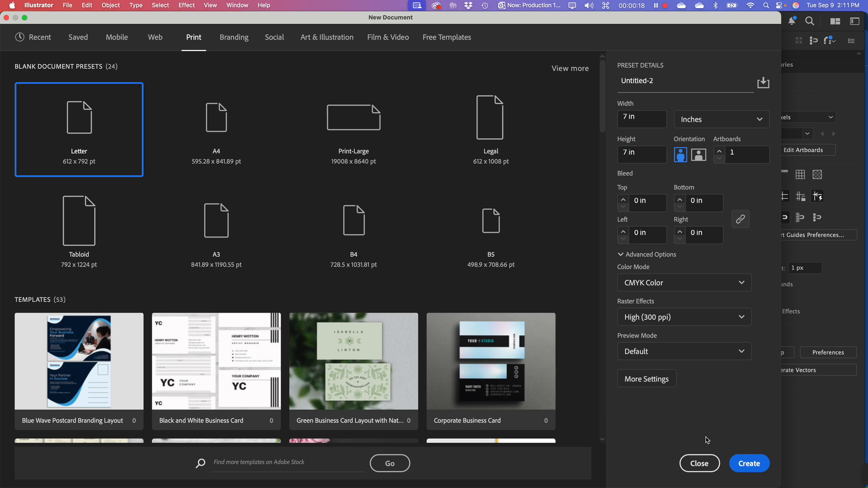
{"action": "left_click", "coordinate": [755, 466]}
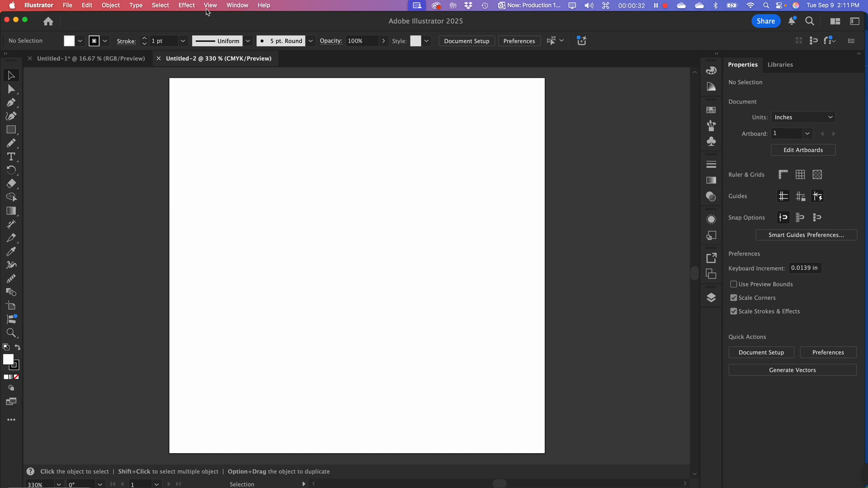
{"action": "left_click", "coordinate": [213, 6]}
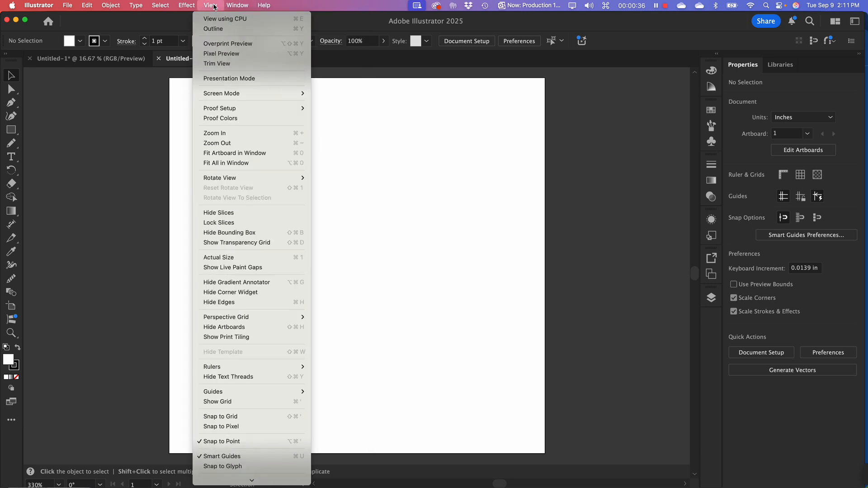
{"action": "mouse_move", "coordinate": [187, 2]}
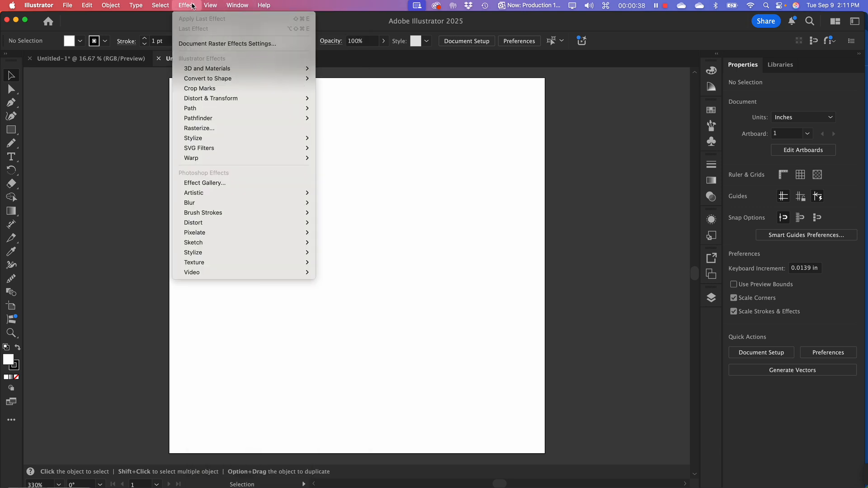
{"action": "mouse_move", "coordinate": [236, 6]}
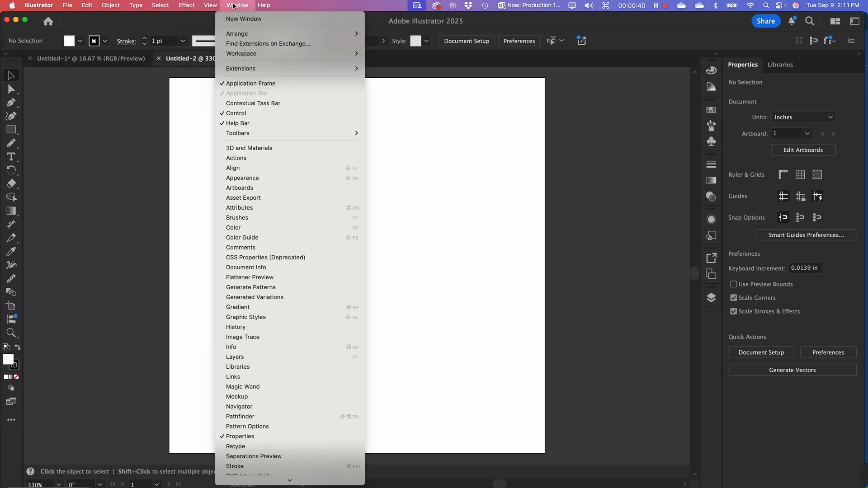
{"action": "mouse_move", "coordinate": [237, 134]}
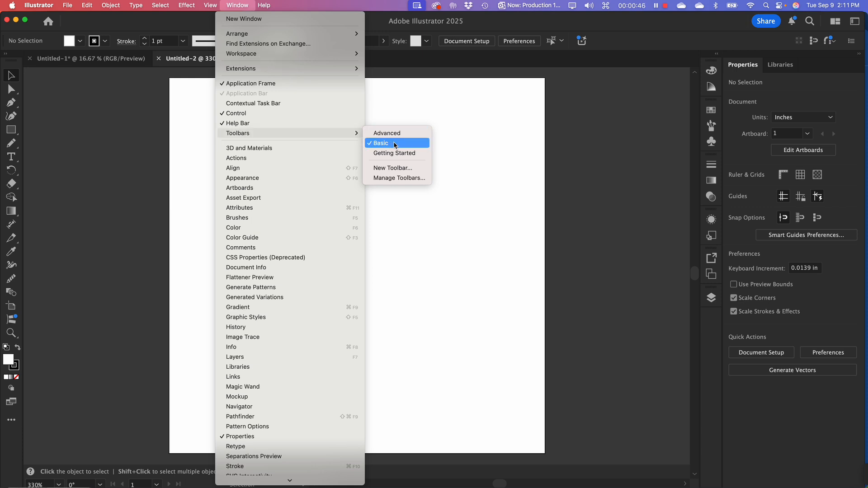
{"action": "left_click", "coordinate": [122, 156]}
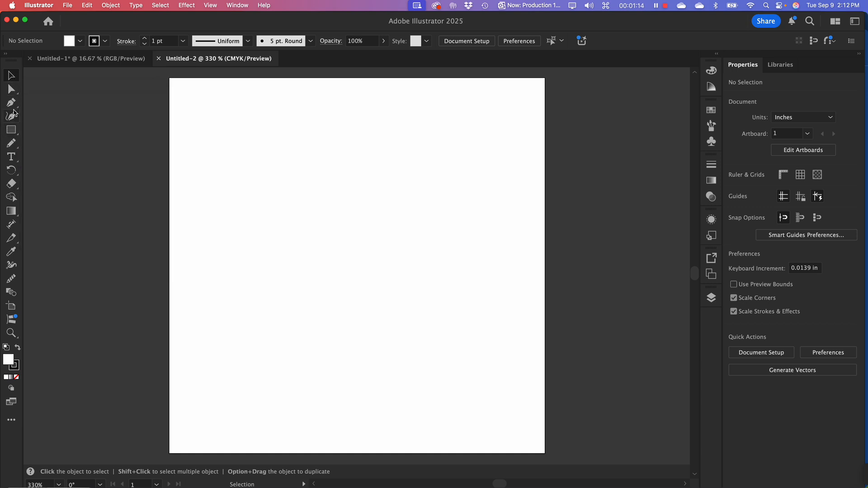
{"action": "left_click", "coordinate": [12, 108]}
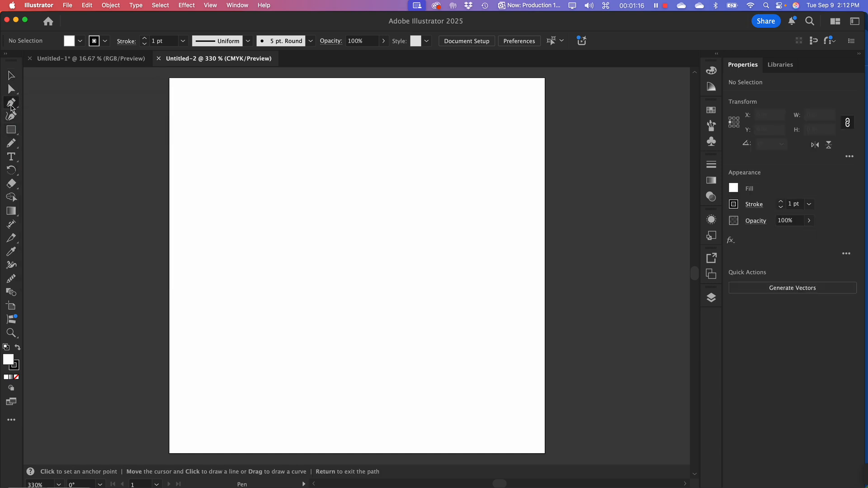
{"action": "left_click_drag", "start_coordinate": [12, 109], "coordinate": [18, 119]}
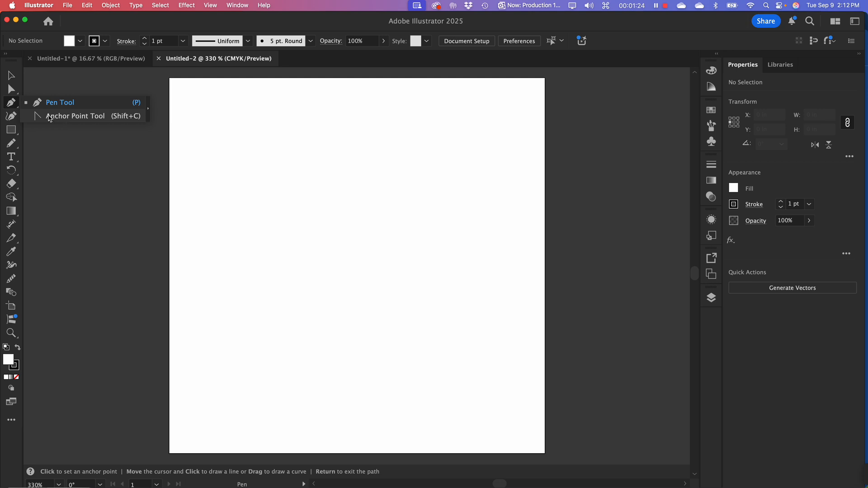
{"action": "left_click", "coordinate": [4, 104]}
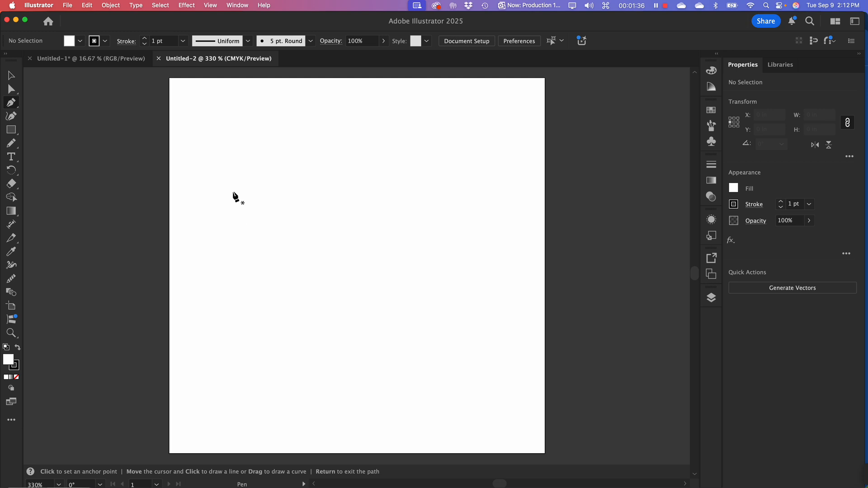
Draw an open path with the Curvature tool, rising to a peak, dipping and curling into a loop, about 5.56 by 4.23 in, and deselect it
{"action": "left_click", "coordinate": [12, 117]}
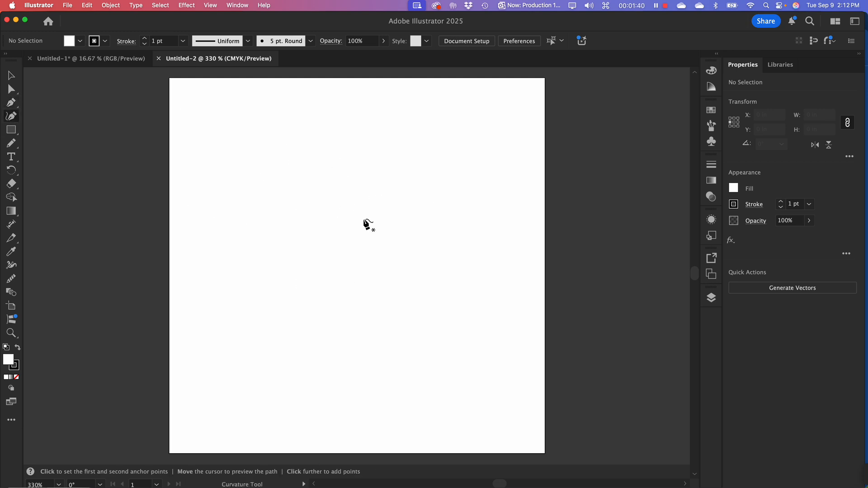
{"action": "left_click", "coordinate": [230, 229]}
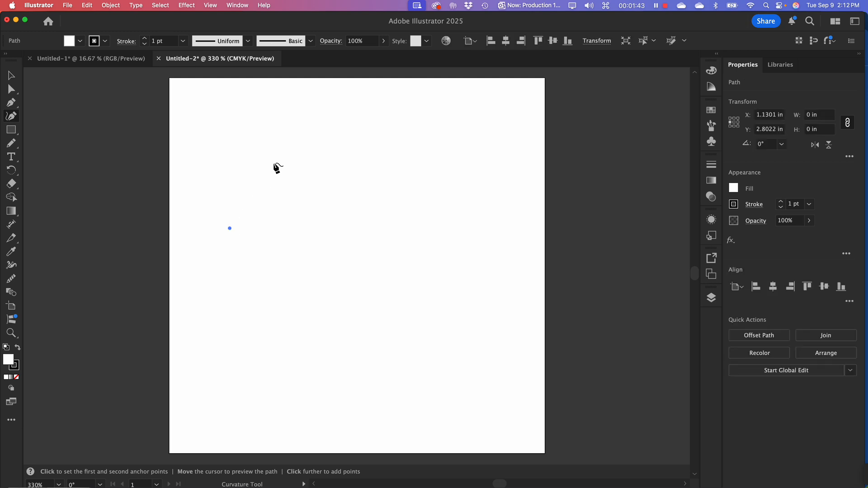
{"action": "left_click", "coordinate": [366, 151]}
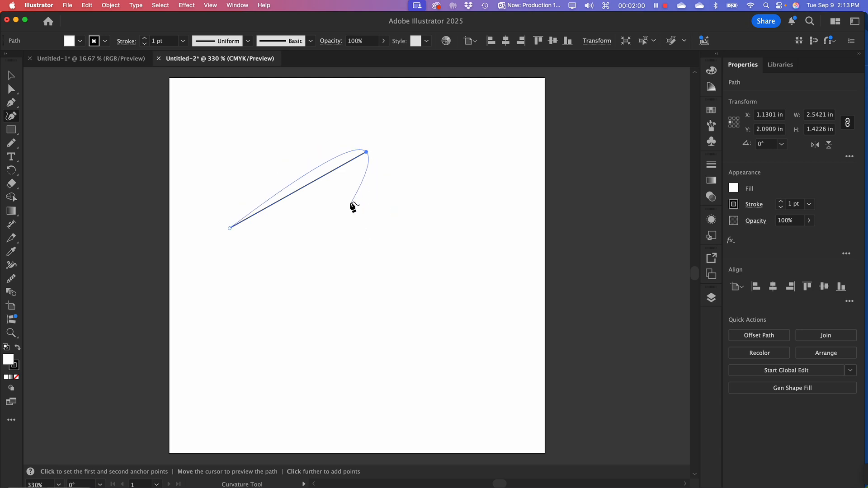
{"action": "left_click", "coordinate": [369, 272]}
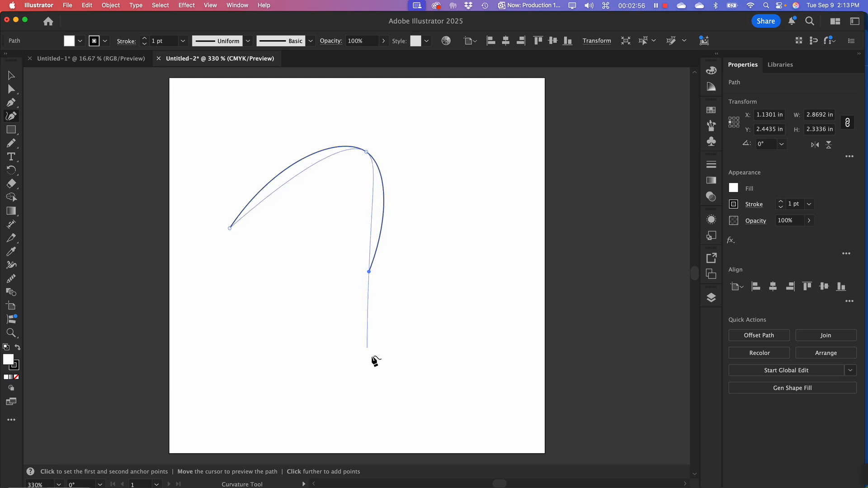
{"action": "left_click", "coordinate": [408, 364]}
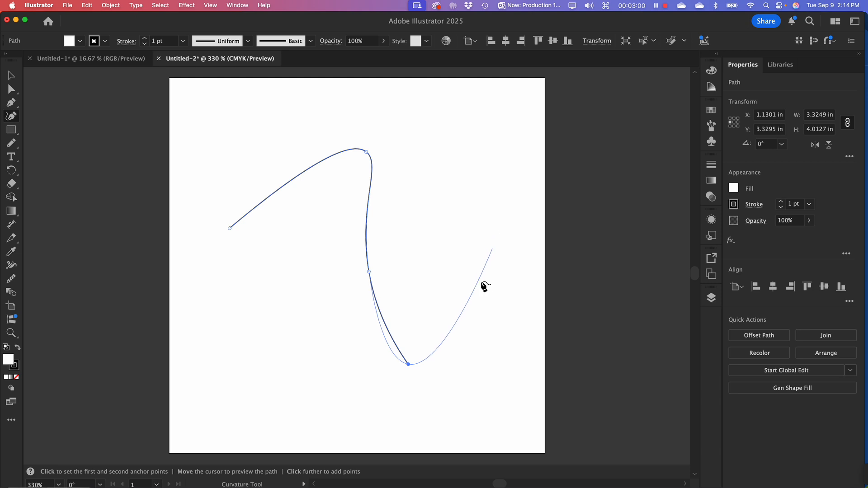
{"action": "left_click", "coordinate": [498, 361]}
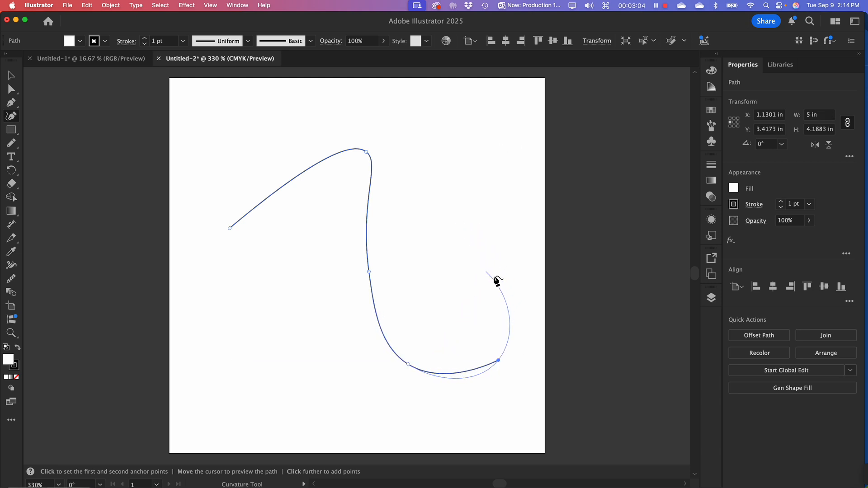
{"action": "left_click", "coordinate": [498, 225]}
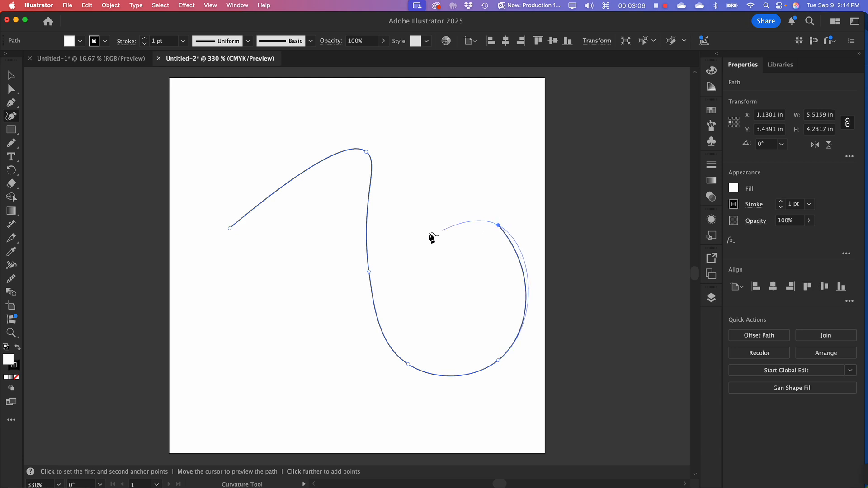
{"action": "left_click", "coordinate": [414, 227]}
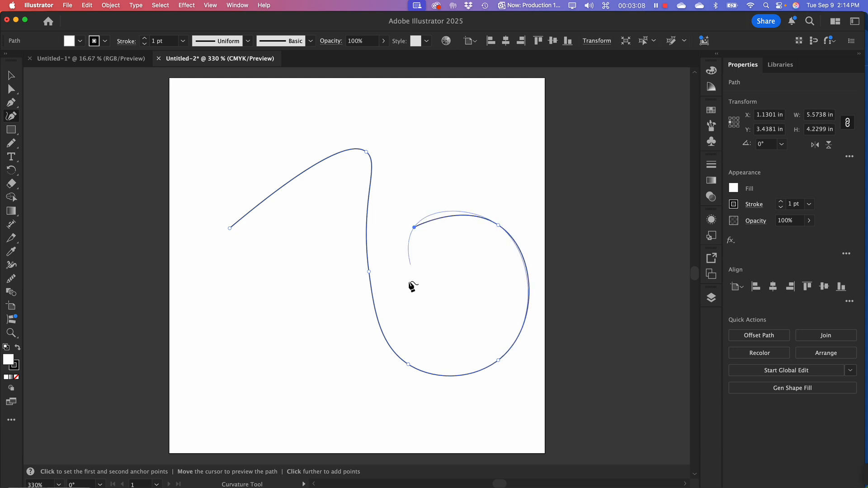
{"action": "left_click", "coordinate": [405, 313]}
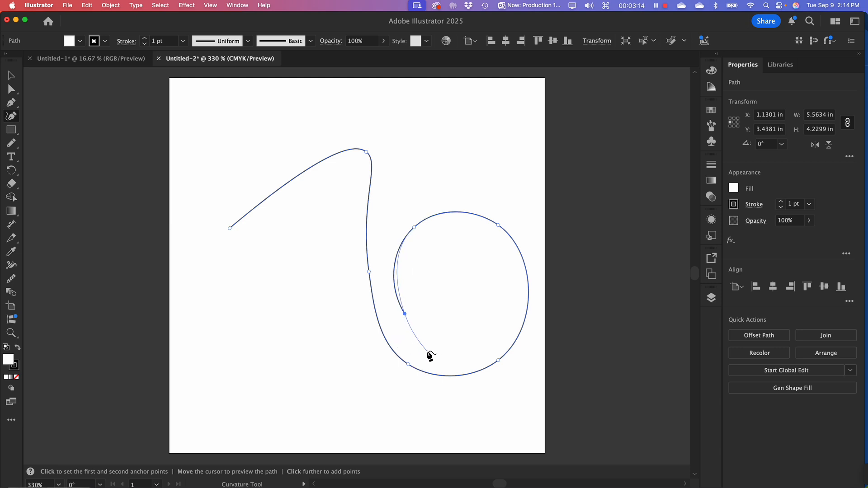
{"action": "key", "text": "Escape"}
{"action": "left_click", "coordinate": [11, 76]}
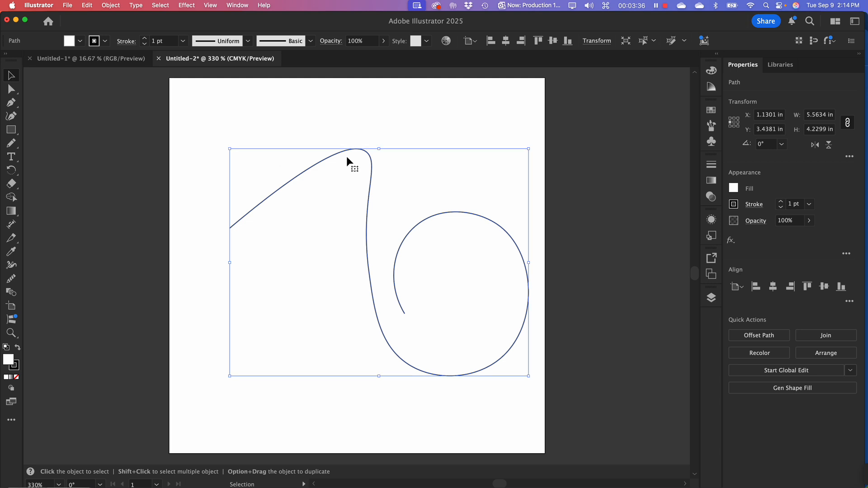
{"action": "left_click", "coordinate": [428, 180]}
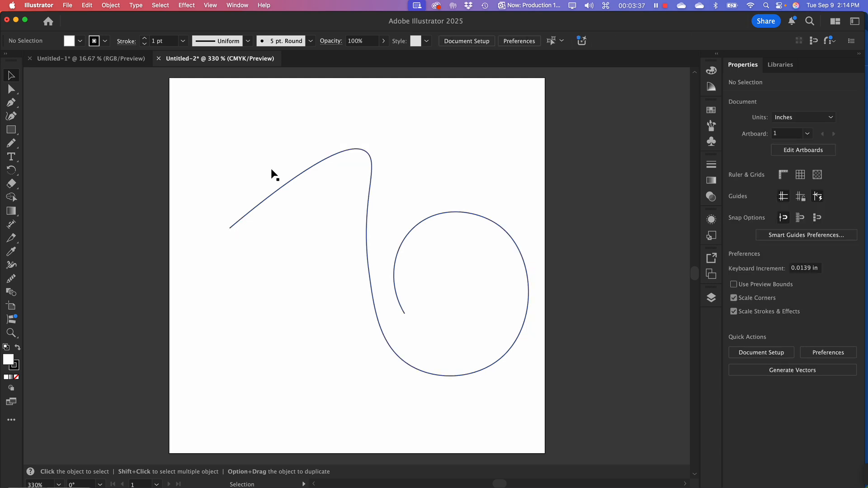
Try to reshape the loop by swinging the direction handle of its upper-left anchor point with Direct Selection, and undo the change
{"action": "left_click", "coordinate": [12, 89]}
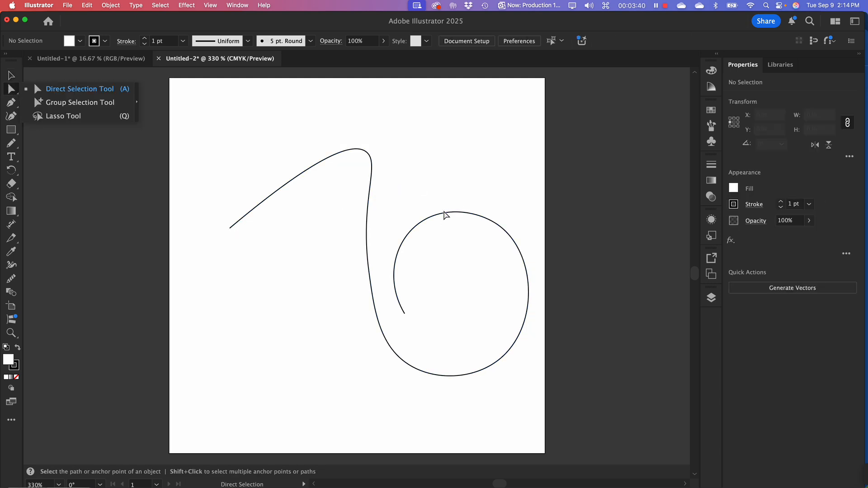
{"action": "left_click", "coordinate": [444, 213]}
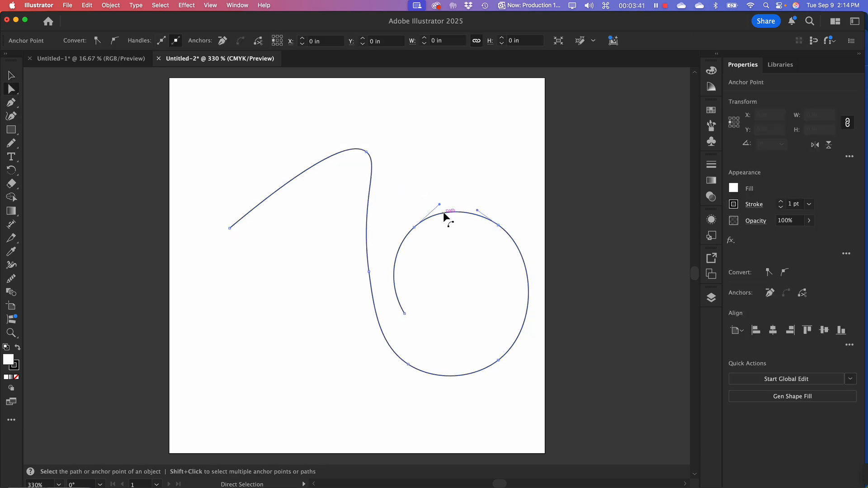
{"action": "left_click", "coordinate": [414, 228]}
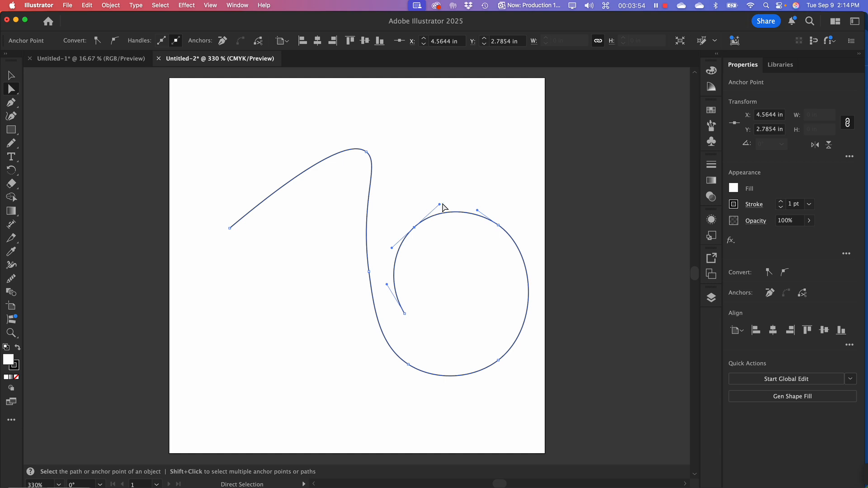
{"action": "left_click_drag", "start_coordinate": [441, 205], "coordinate": [404, 186]}
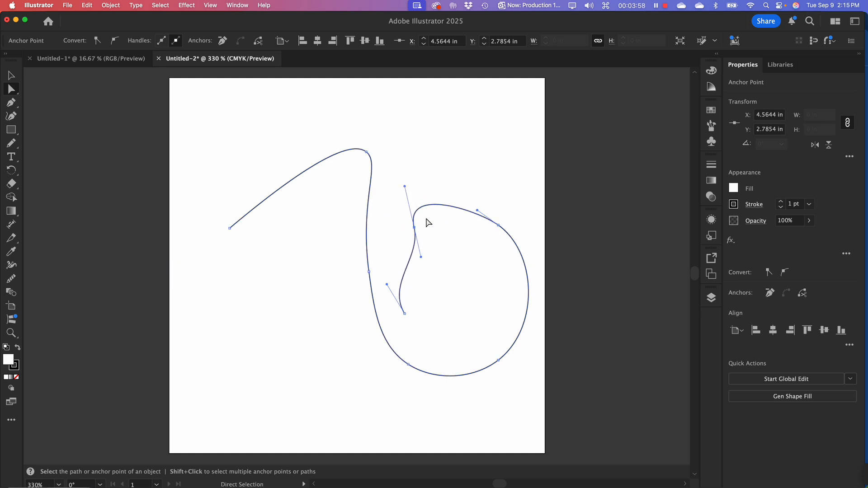
{"action": "key", "text": "super+z"}
{"action": "key", "text": "super+z"}
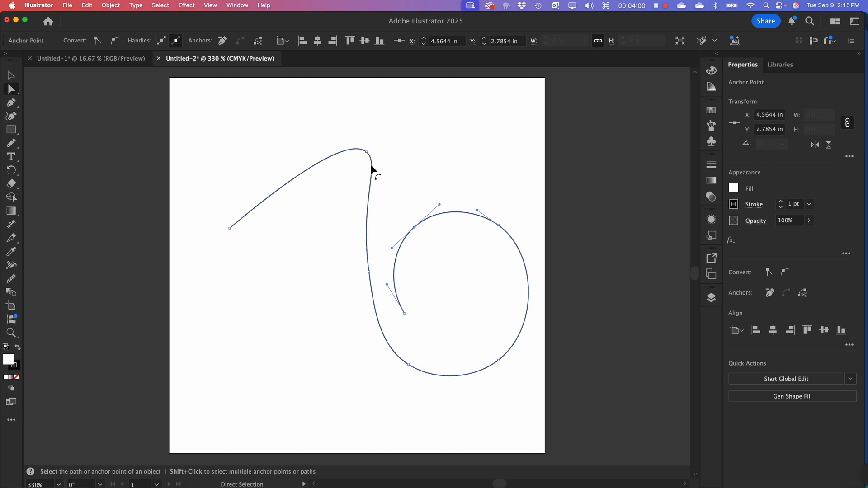
Round out the path's first arch by adjusting the direction handles of its starting point and its peak anchor point
{"action": "left_click", "coordinate": [367, 152]}
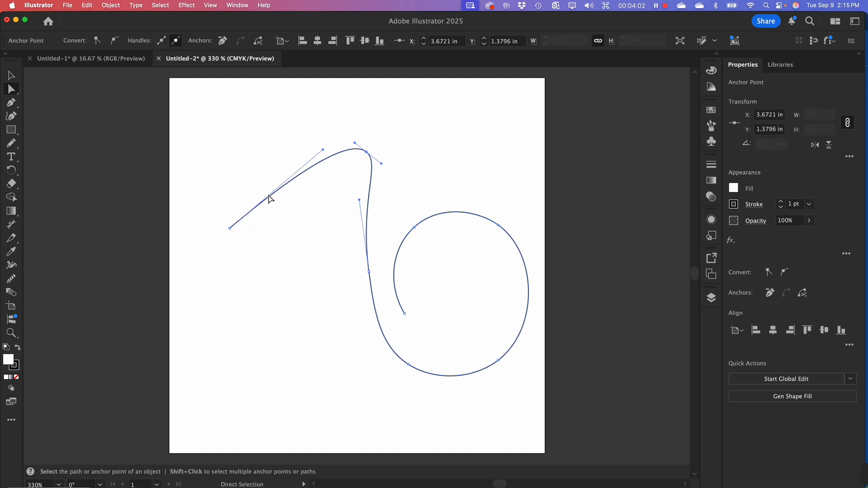
{"action": "left_click_drag", "start_coordinate": [322, 149], "coordinate": [285, 139]}
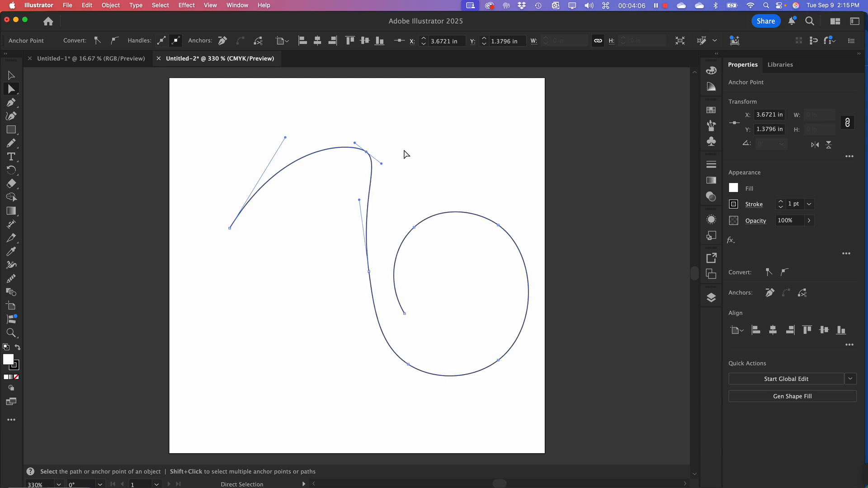
{"action": "left_click", "coordinate": [366, 152]}
{"action": "left_click_drag", "start_coordinate": [382, 164], "coordinate": [387, 175]}
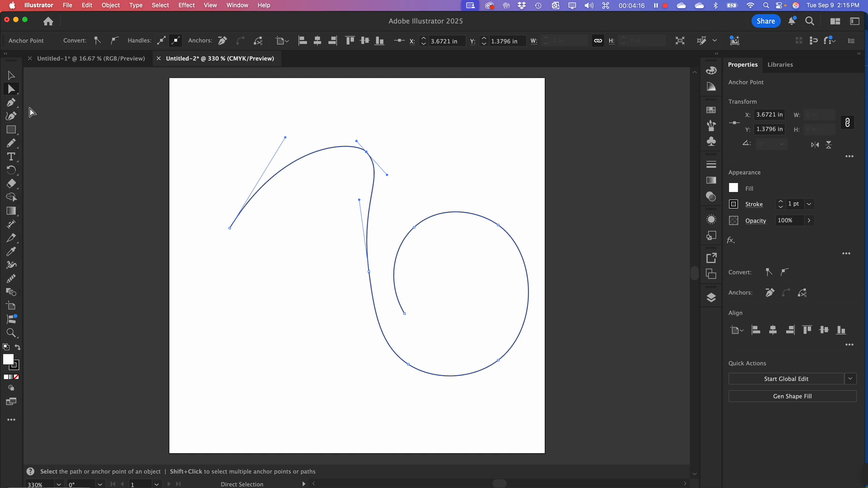
Try to resume the path from its open end inside the loop with the Curvature tool, and deselect it
{"action": "left_click", "coordinate": [11, 115]}
{"action": "left_click", "coordinate": [405, 314]}
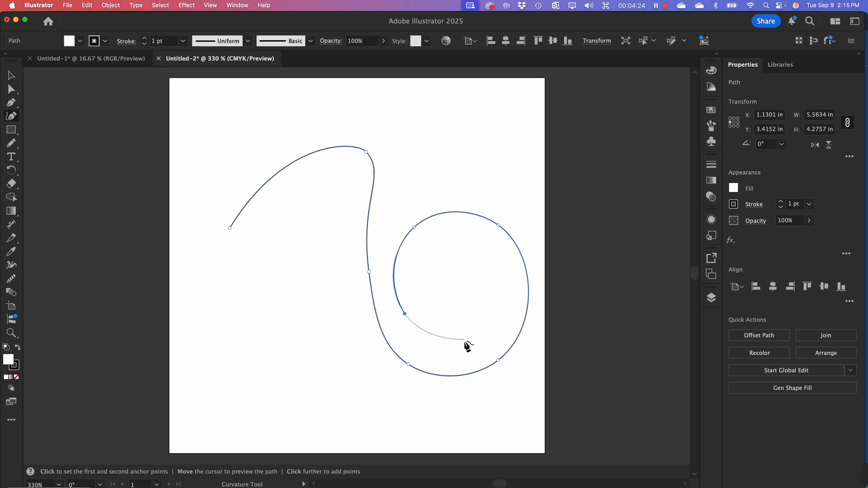
{"action": "key", "text": "Escape"}
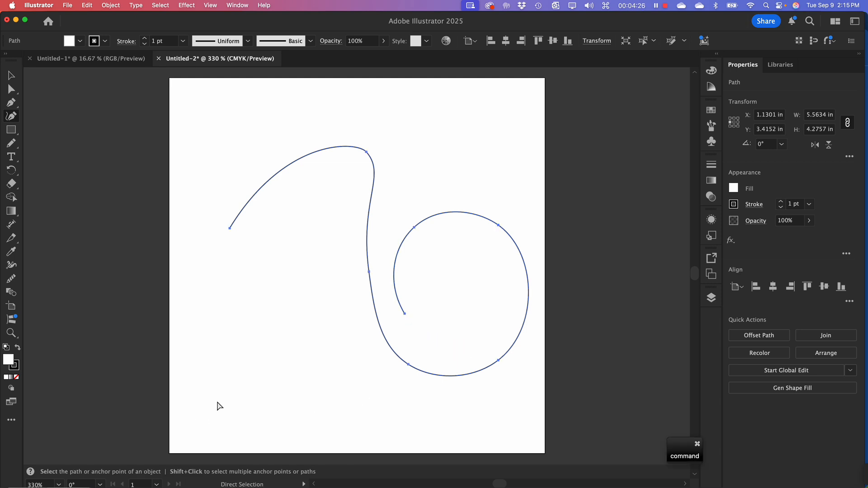
{"action": "left_click", "coordinate": [205, 311], "text": "super"}
Draw a semicircular arch about 2.8 by 1.4 in below the path's first arch with the Curvature tool, and end the path
{"action": "left_click", "coordinate": [219, 361]}
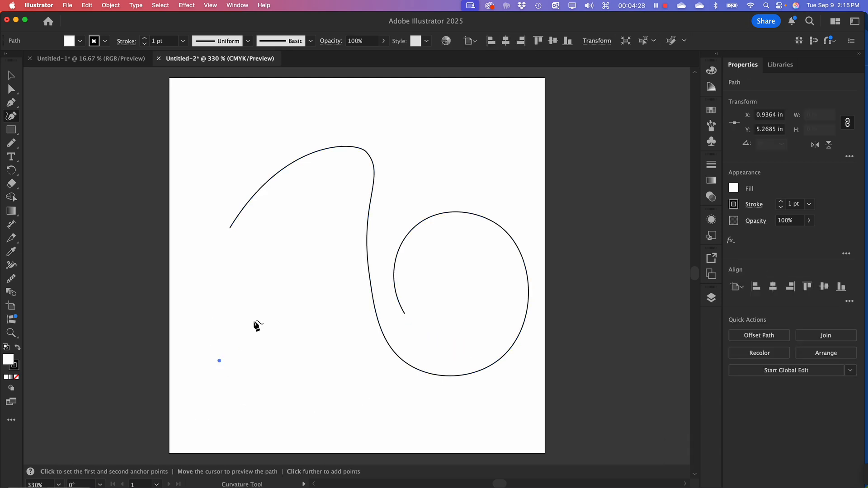
{"action": "left_click", "coordinate": [294, 286]}
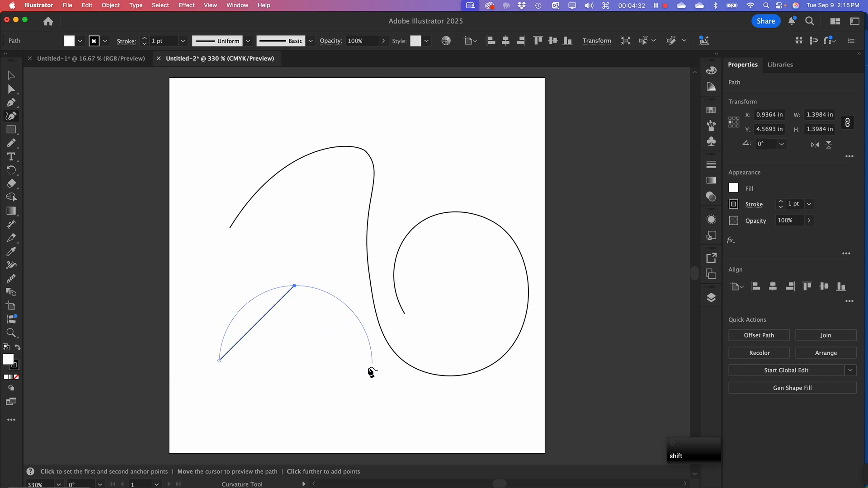
{"action": "key", "text": "shift"}
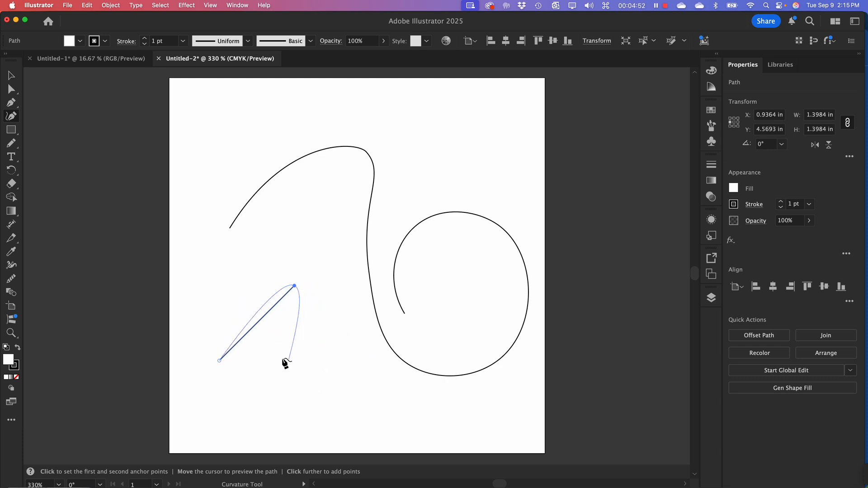
{"action": "key", "text": "shift"}
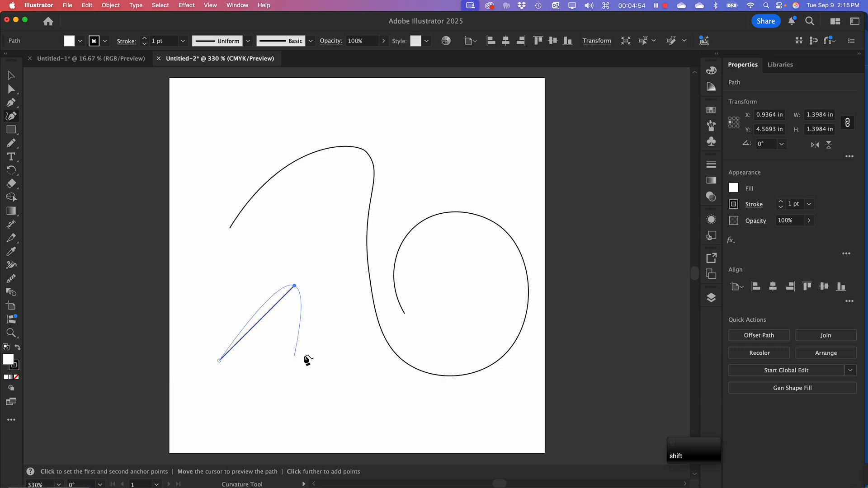
{"action": "left_click", "coordinate": [370, 361], "text": "shift"}
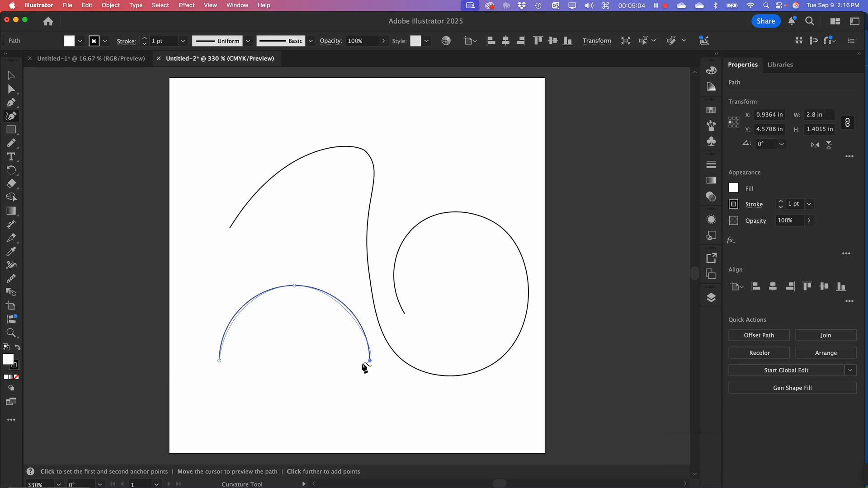
{"action": "key", "text": "Escape"}
Taper the semicircular arch by widening its stroke to about 18.3 pt at its peak with the Width tool
{"action": "left_click", "coordinate": [12, 89]}
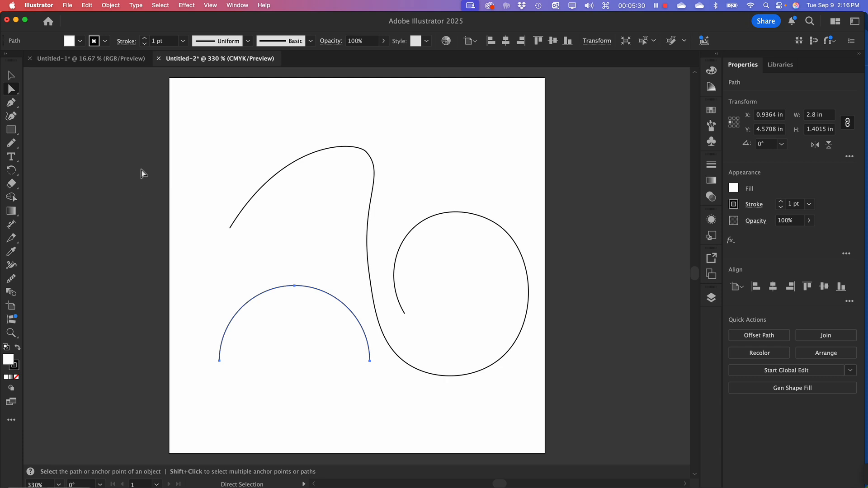
{"action": "left_click", "coordinate": [11, 267]}
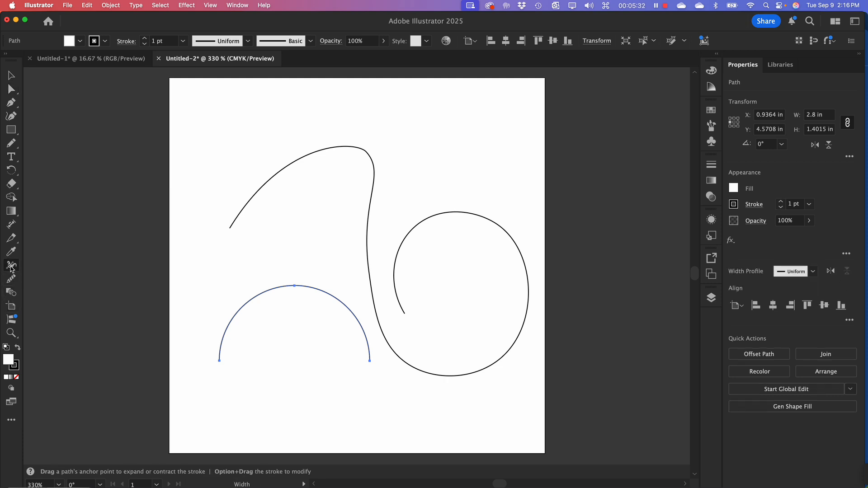
{"action": "left_click_drag", "start_coordinate": [295, 286], "coordinate": [297, 295]}
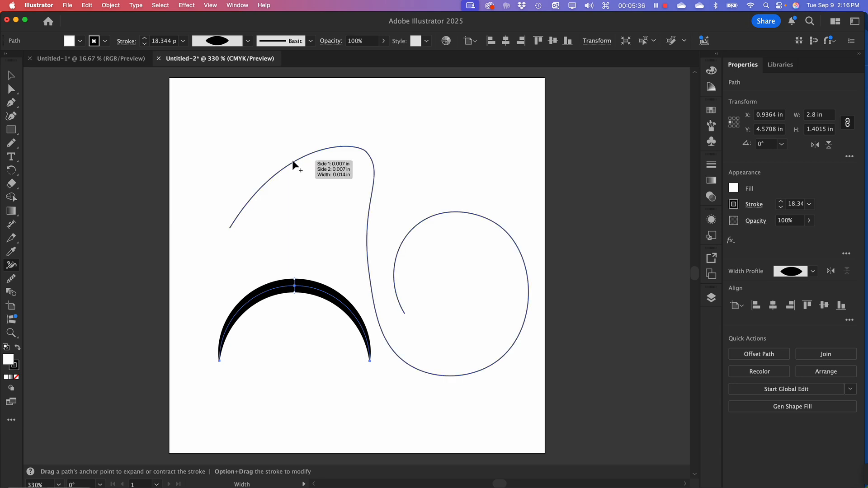
Vary the looped path's stroke with the Width tool, thick along the first arch, thin at the loop's upper right and about 22.2 pt at its base
{"action": "left_click_drag", "start_coordinate": [292, 164], "coordinate": [296, 167]}
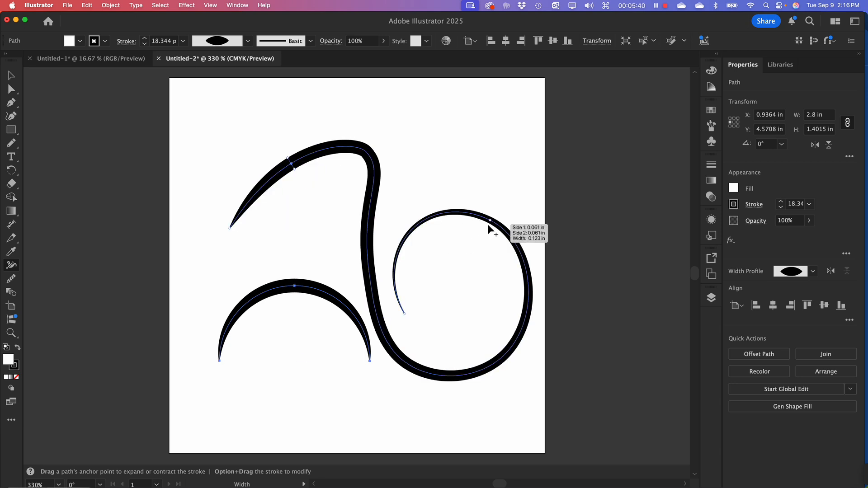
{"action": "left_click_drag", "start_coordinate": [488, 225], "coordinate": [488, 222]}
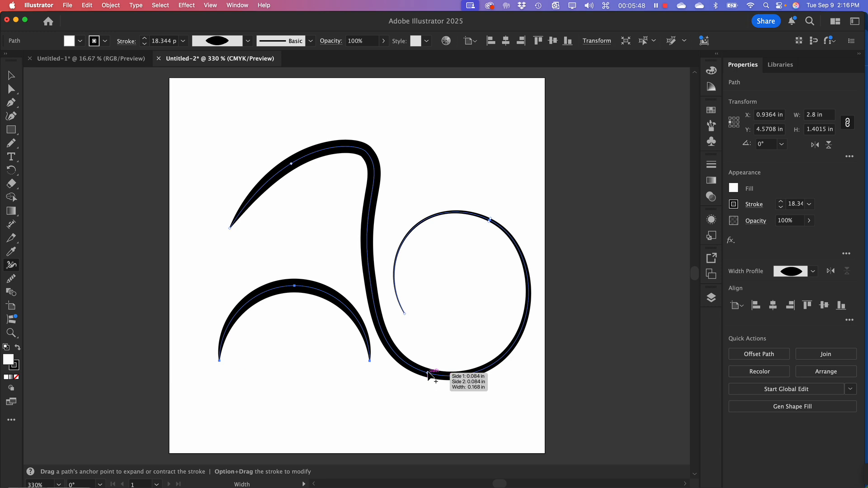
{"action": "left_click_drag", "start_coordinate": [428, 373], "coordinate": [425, 359]}
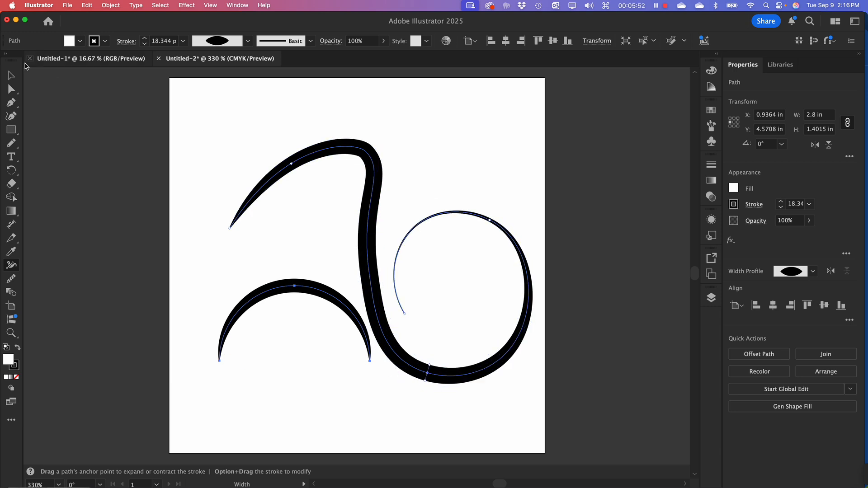
Move the looped path up by about 0.8 in with the Selection tool
{"action": "left_click", "coordinate": [10, 87]}
{"action": "left_click", "coordinate": [12, 78]}
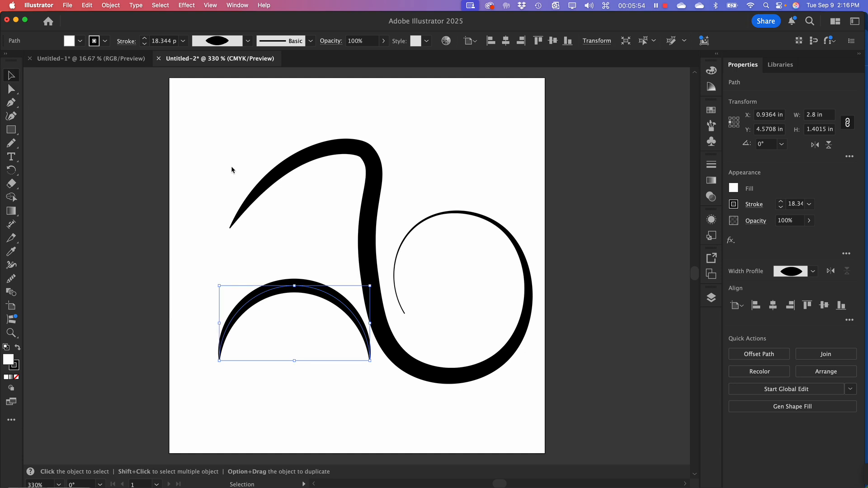
{"action": "left_click", "coordinate": [371, 191]}
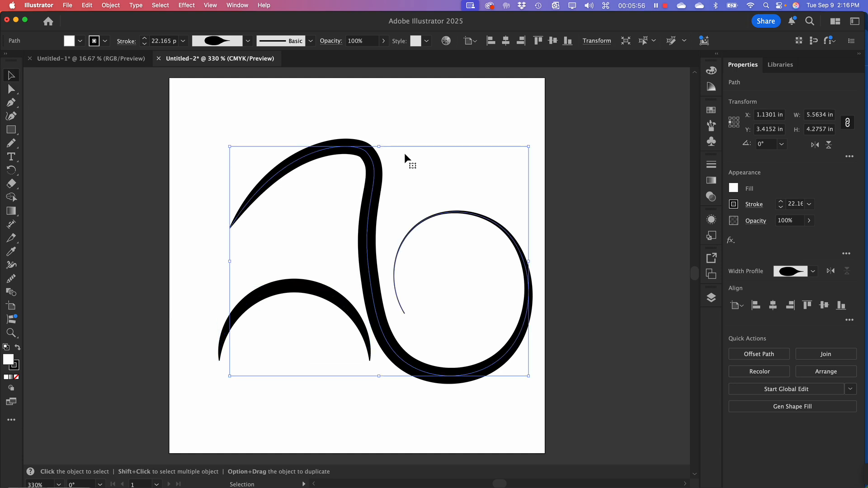
{"action": "left_click", "coordinate": [382, 158]}
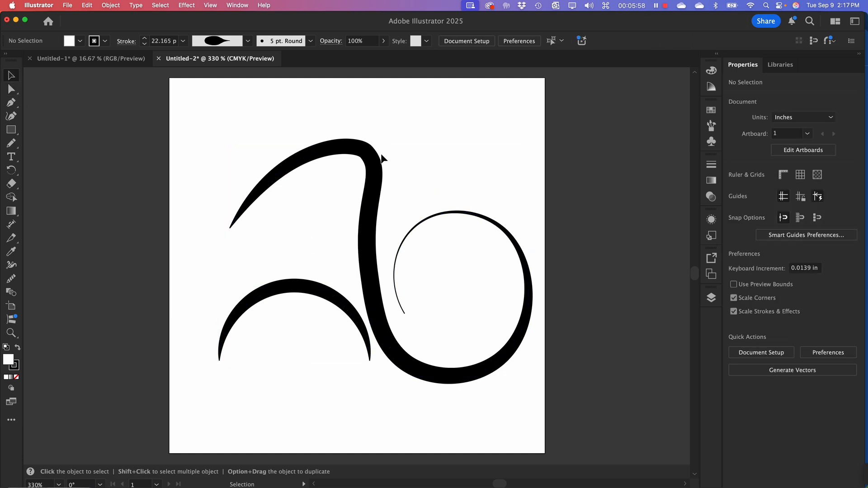
{"action": "left_click_drag", "start_coordinate": [373, 202], "coordinate": [372, 160]}
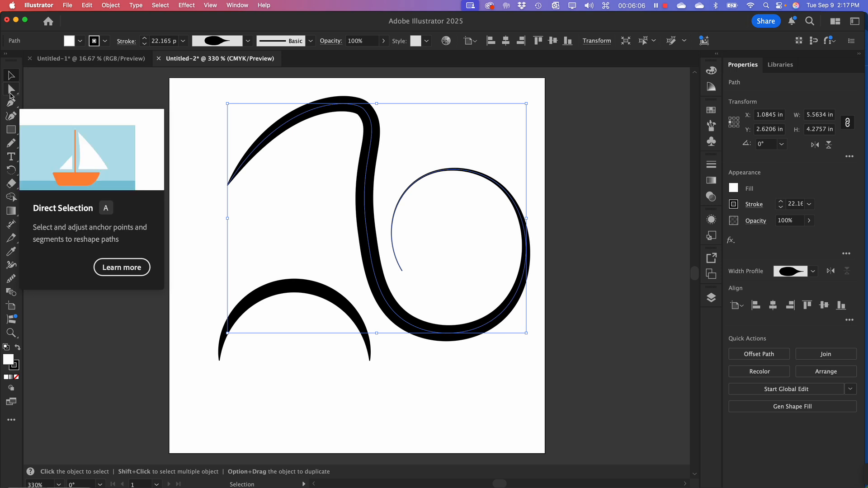
Reshape the looped path's stem by swinging the direction handle of its middle anchor point with Direct Selection
{"action": "left_click", "coordinate": [11, 89]}
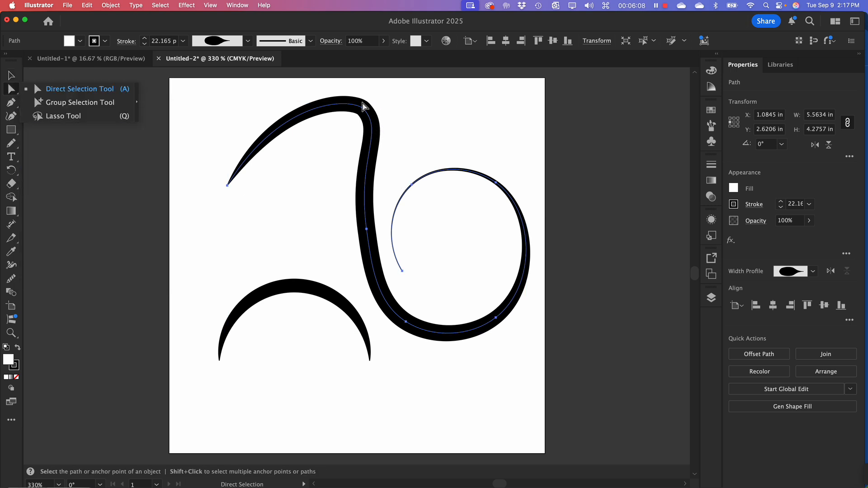
{"action": "left_click", "coordinate": [366, 229]}
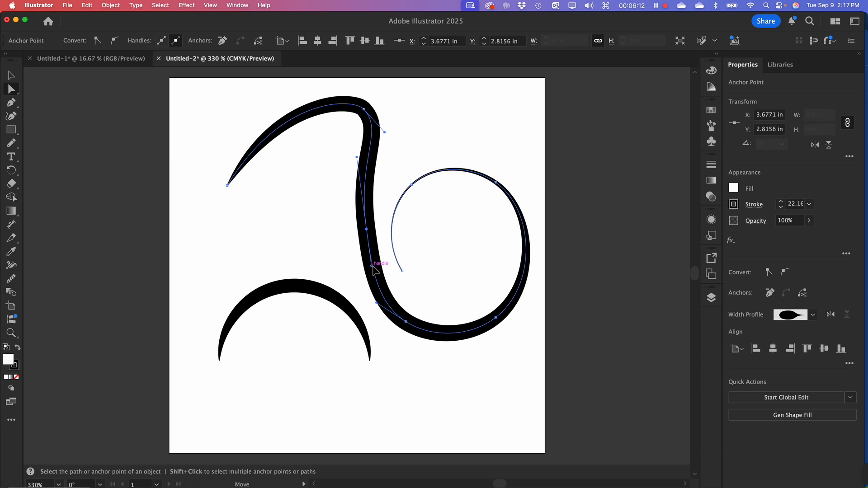
{"action": "left_click_drag", "start_coordinate": [372, 266], "coordinate": [363, 254]}
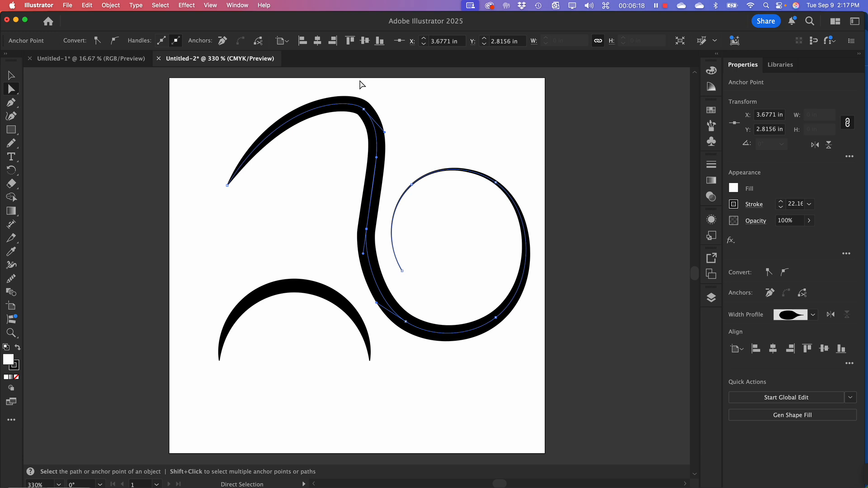
Round the bend at the looped path's peak by lengthening the peak anchor point's direction handle toward the upper left
{"action": "left_click", "coordinate": [365, 111]}
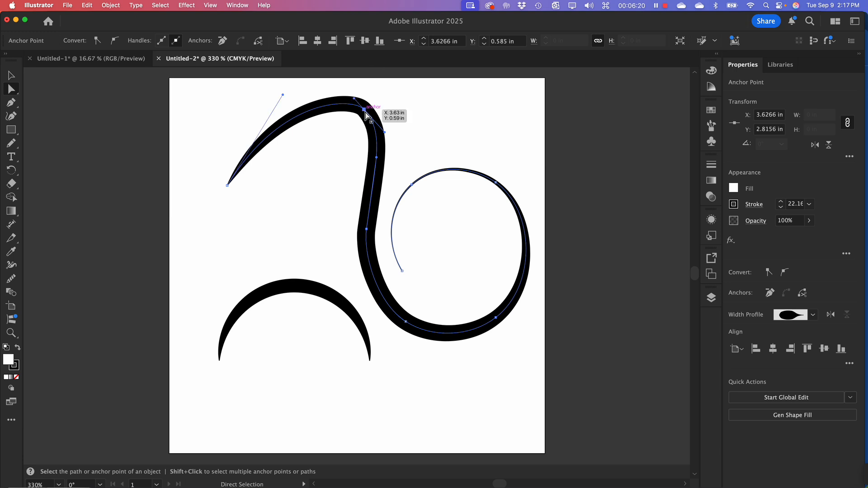
{"action": "left_click_drag", "start_coordinate": [355, 101], "coordinate": [347, 92]}
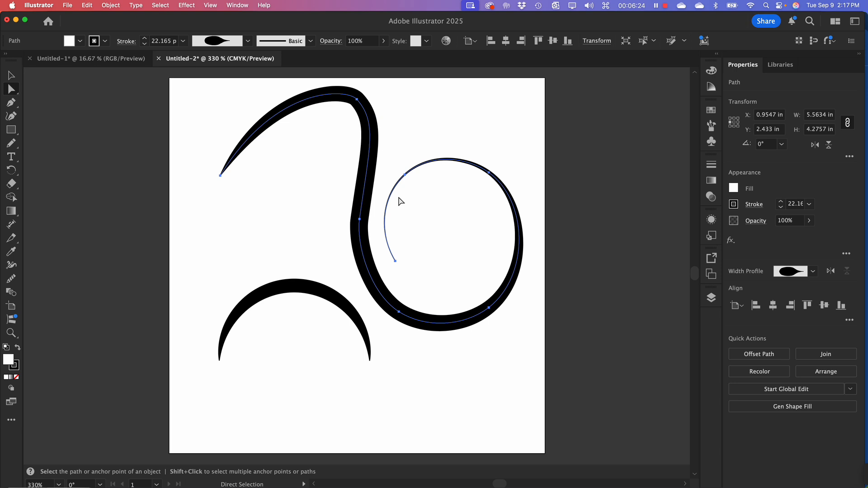
{"action": "left_click", "coordinate": [364, 111]}
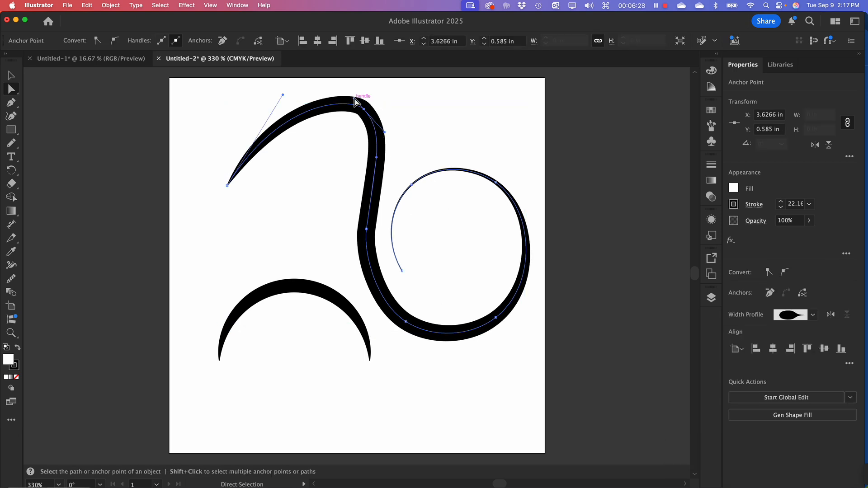
{"action": "left_click_drag", "start_coordinate": [356, 101], "coordinate": [346, 97]}
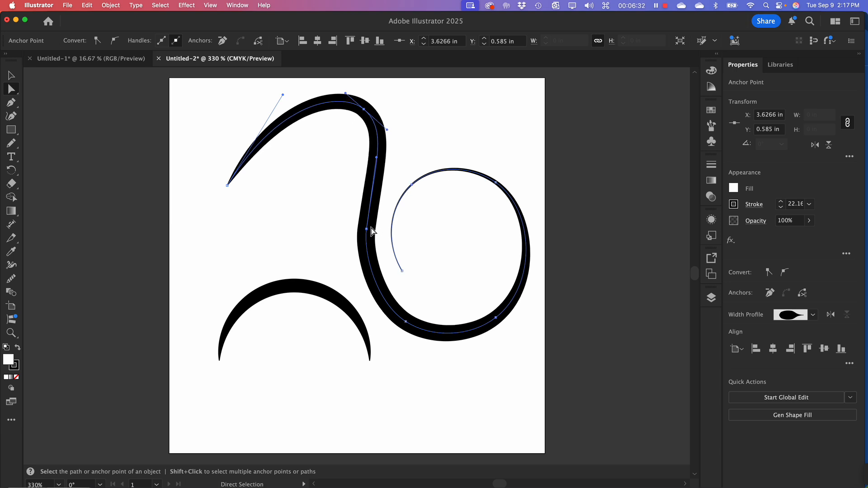
Smooth the lower stem by lengthening the middle anchor point's lower direction handle, and deselect the path
{"action": "left_click", "coordinate": [367, 229]}
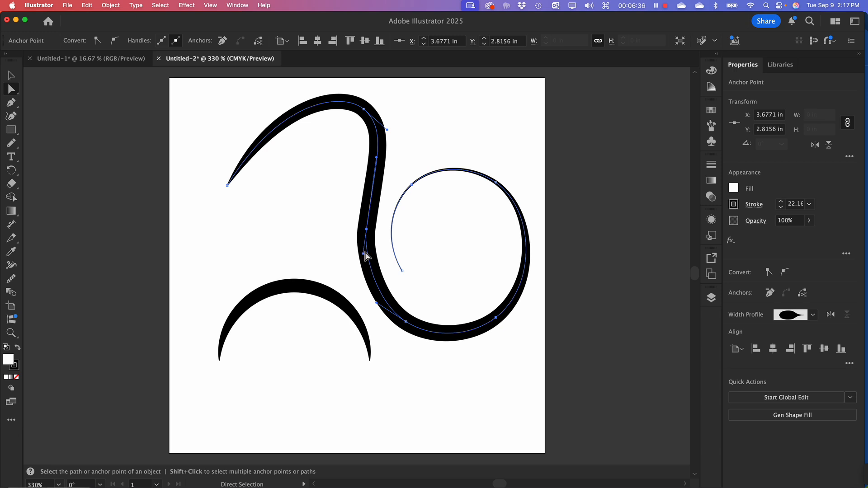
{"action": "left_click_drag", "start_coordinate": [364, 255], "coordinate": [364, 274]}
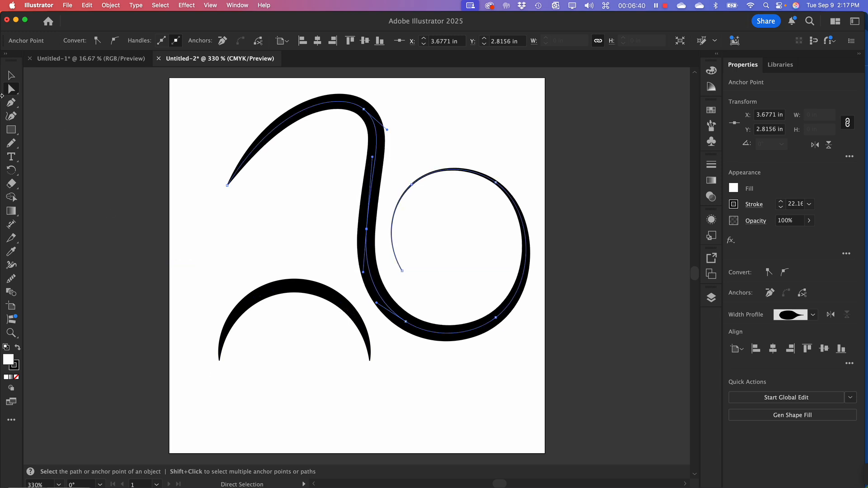
{"action": "left_click", "coordinate": [12, 77]}
{"action": "left_click", "coordinate": [208, 224]}
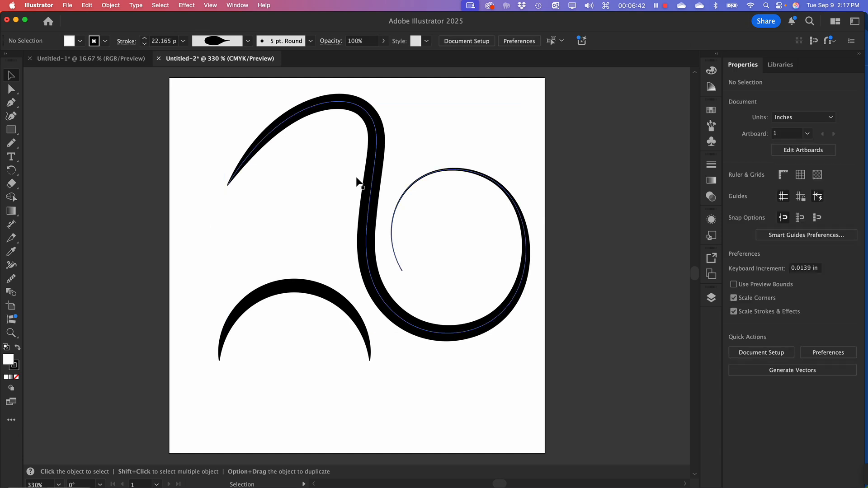
Move both paths off the artboard to its right and remove their fill
{"action": "left_click_drag", "start_coordinate": [368, 208], "coordinate": [352, 200]}
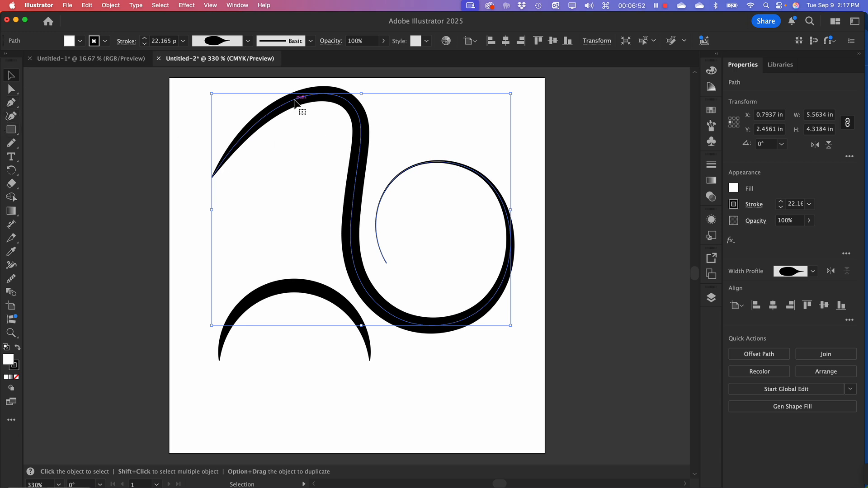
{"action": "mouse_move", "coordinate": [295, 103]}
{"action": "left_mouse_down"}
{"action": "mouse_move", "coordinate": [375, 116]}
{"action": "mouse_move", "coordinate": [312, 127]}
{"action": "mouse_move", "coordinate": [309, 109]}
{"action": "left_mouse_up"}
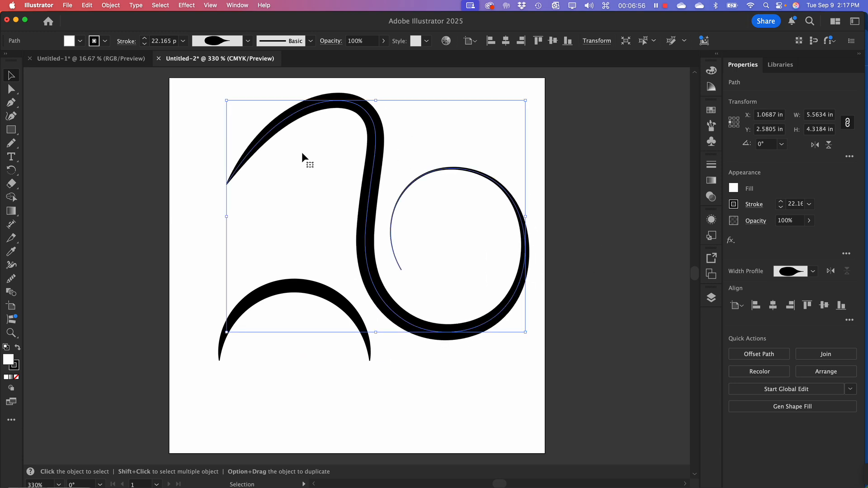
{"action": "left_click", "coordinate": [354, 303], "text": "shift"}
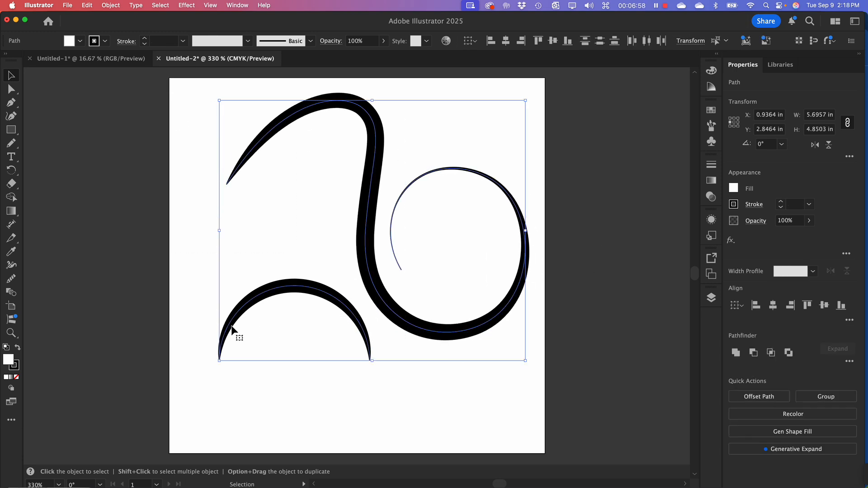
{"action": "left_click_drag", "start_coordinate": [236, 319], "coordinate": [333, 296]}
{"action": "key", "text": "space"}
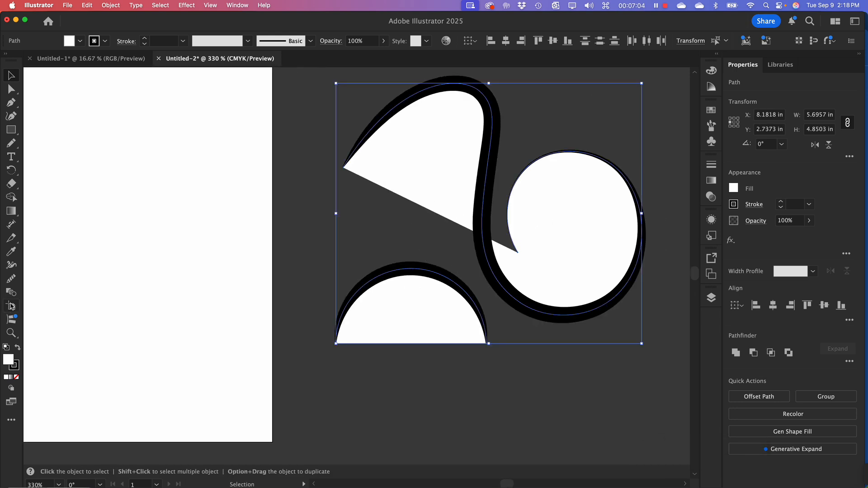
{"action": "left_click", "coordinate": [17, 378]}
Start a Pen path in the artboard's upper area with an arched segment between two smooth anchor points
{"action": "key", "text": "space"}
{"action": "left_click_drag", "start_coordinate": [157, 262], "coordinate": [424, 289]}
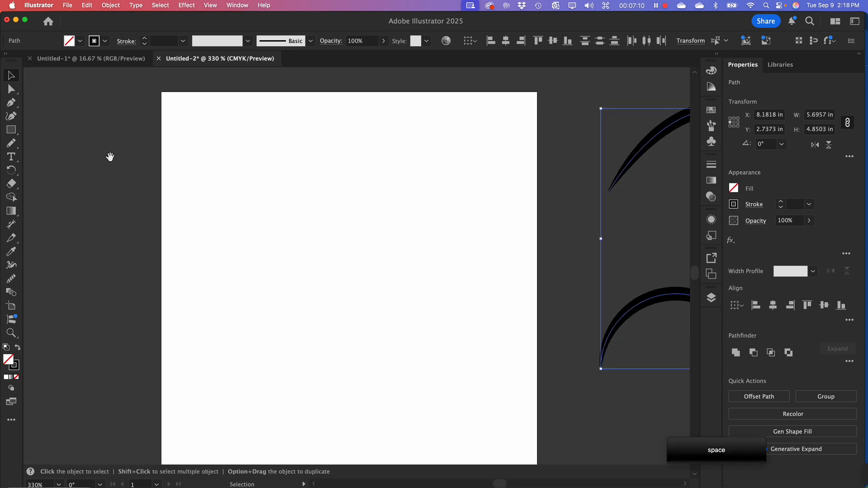
{"action": "left_click", "coordinate": [11, 104]}
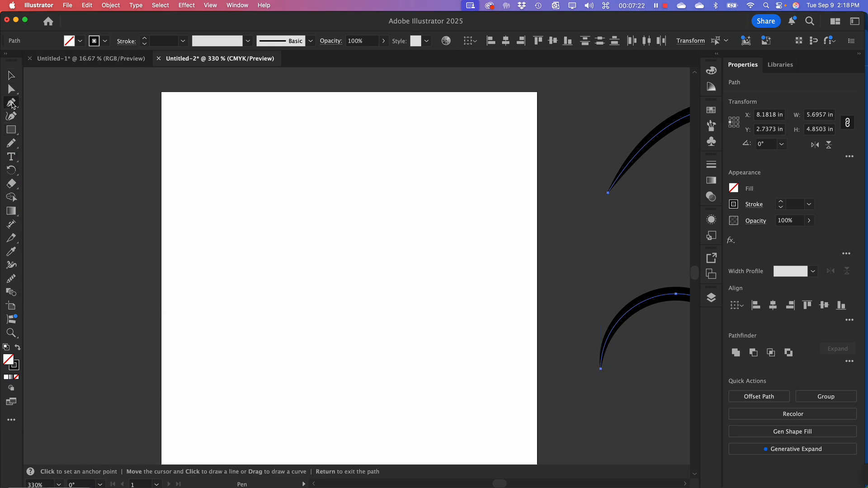
{"action": "left_click", "coordinate": [12, 106]}
{"action": "left_click", "coordinate": [257, 175]}
{"action": "left_click_drag", "start_coordinate": [259, 173], "coordinate": [305, 126]}
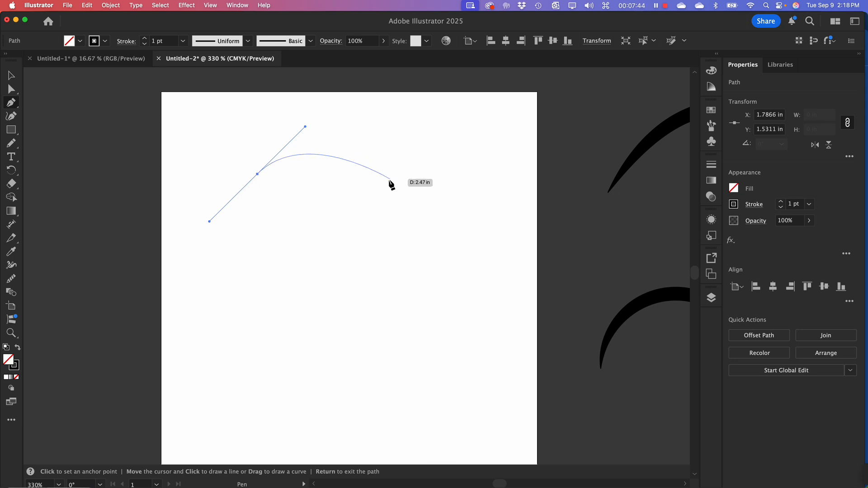
{"action": "left_click_drag", "start_coordinate": [400, 185], "coordinate": [427, 223]}
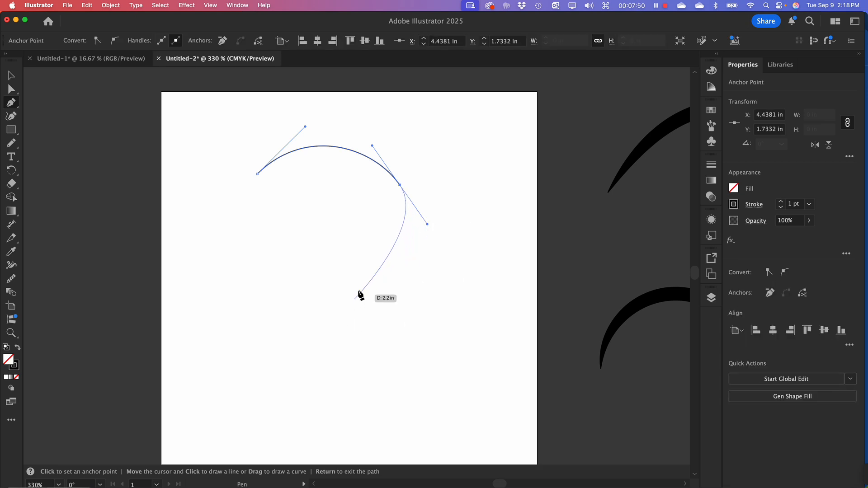
Add two smooth anchor points below the arch, close the path into a rounded shape about 3.2 × 3.12 in, and deselect it
{"action": "left_click", "coordinate": [365, 306]}
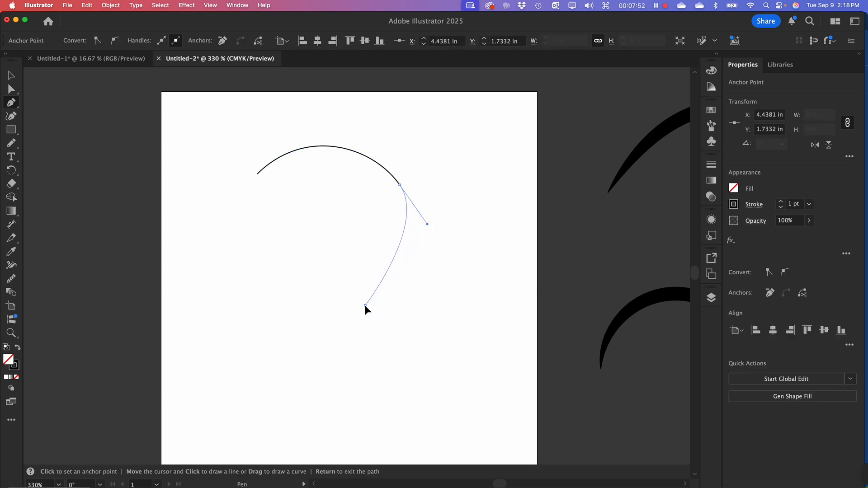
{"action": "left_click_drag", "start_coordinate": [365, 306], "coordinate": [327, 323]}
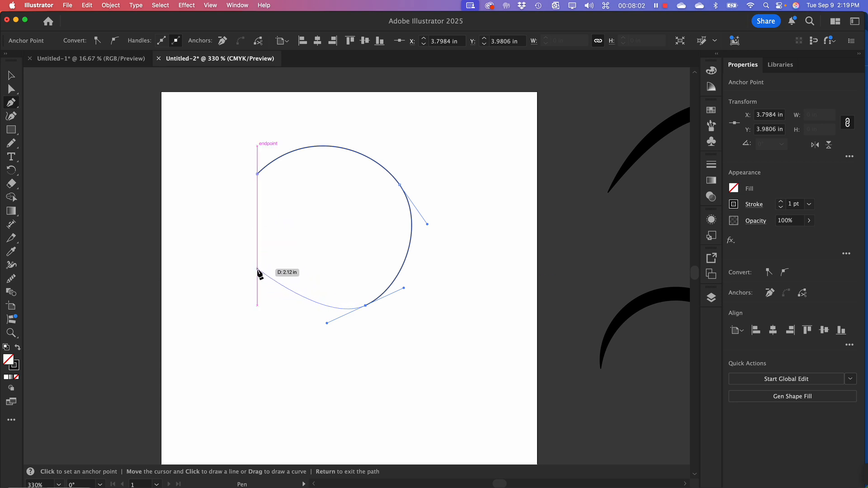
{"action": "left_click_drag", "start_coordinate": [257, 270], "coordinate": [233, 235]}
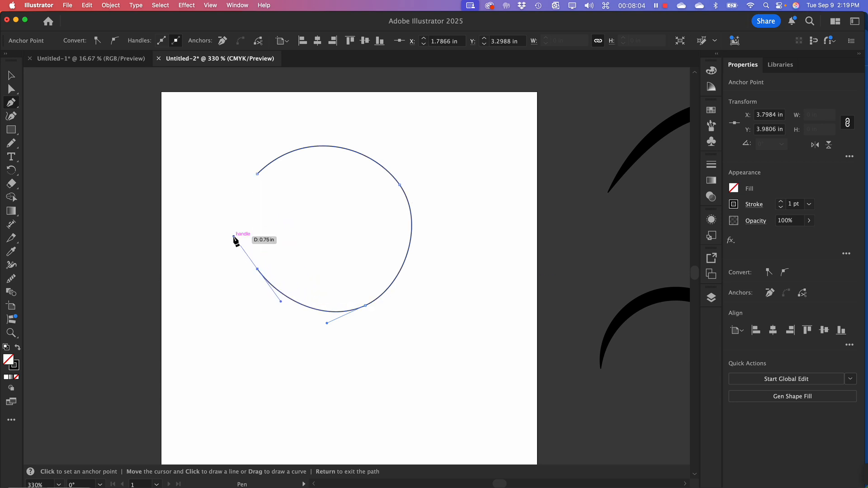
{"action": "left_click_drag", "start_coordinate": [257, 174], "coordinate": [282, 151]}
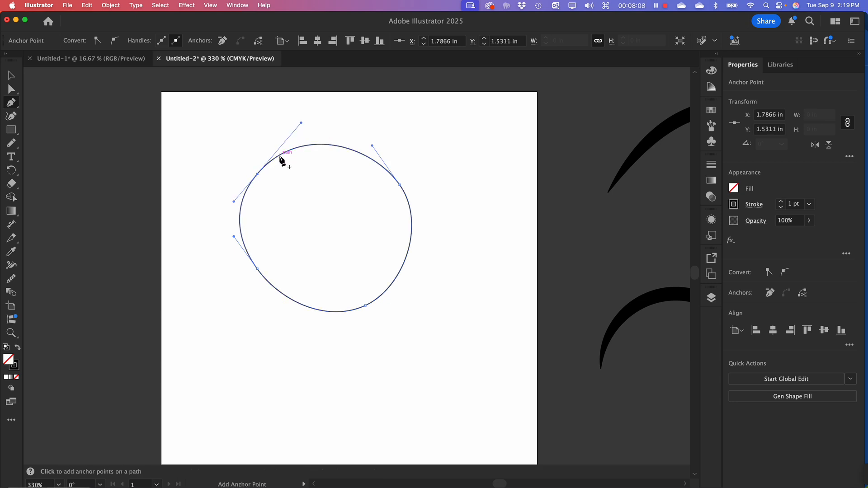
{"action": "left_click", "coordinate": [13, 76]}
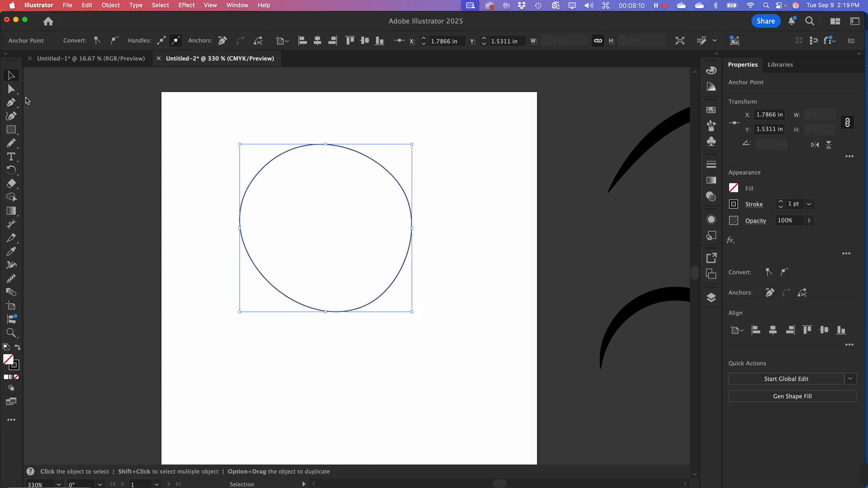
{"action": "left_click", "coordinate": [221, 181]}
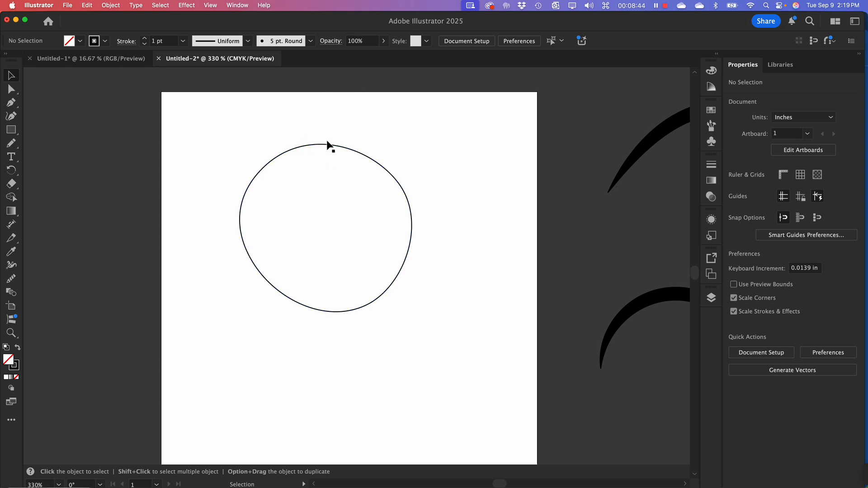
Move the rounded four-point shape to the artboard's lower-right corner, partly past its right edge
{"action": "left_click_drag", "start_coordinate": [354, 154], "coordinate": [410, 172]}
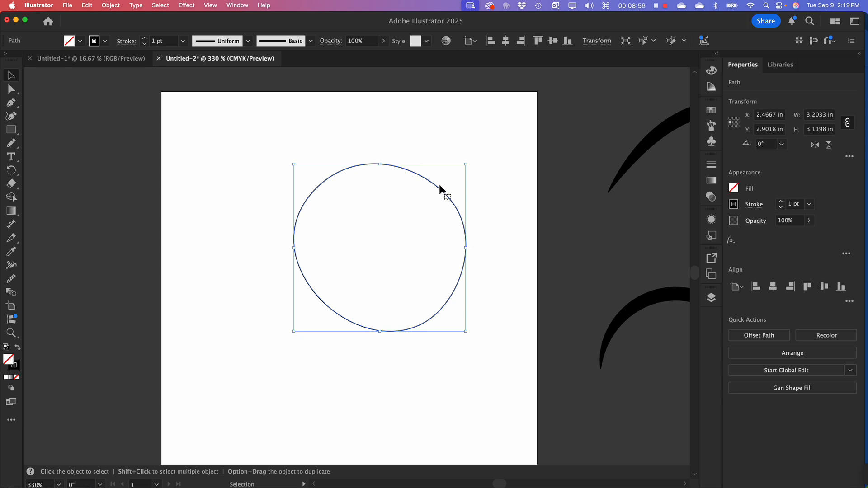
{"action": "left_click_drag", "start_coordinate": [427, 180], "coordinate": [360, 162]}
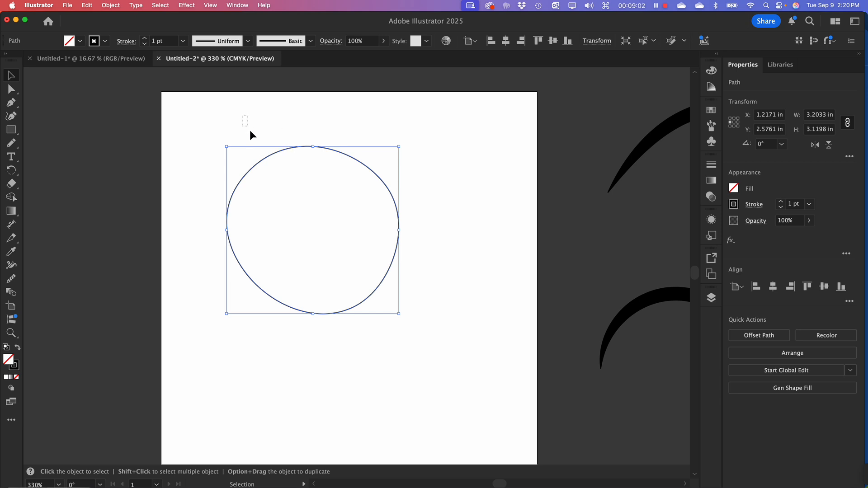
{"action": "left_click_drag", "start_coordinate": [250, 131], "coordinate": [469, 339]}
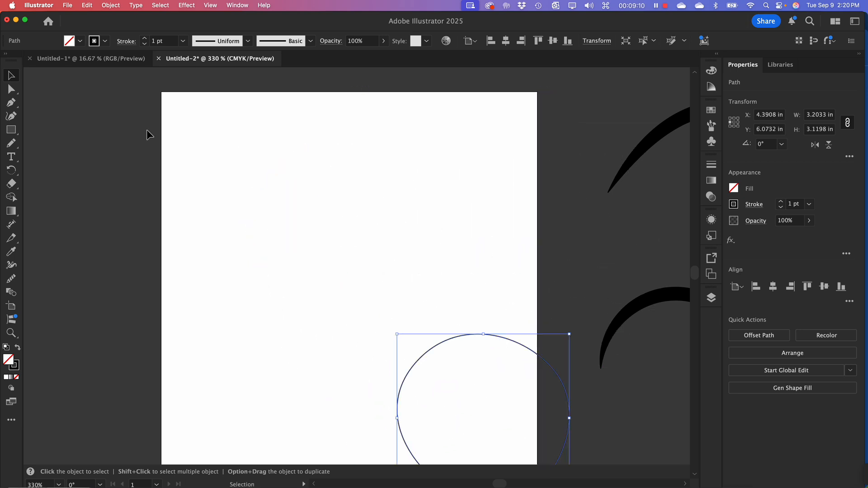
Draw a circle about 2.55 in across with the Ellipse tool in the artboard's upper-left area
{"action": "left_click", "coordinate": [11, 103]}
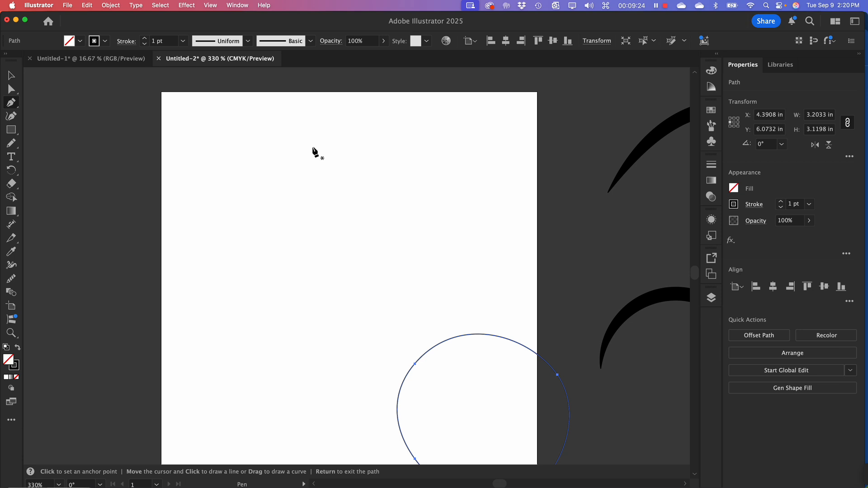
{"action": "left_click", "coordinate": [14, 131]}
{"action": "left_click", "coordinate": [40, 144]}
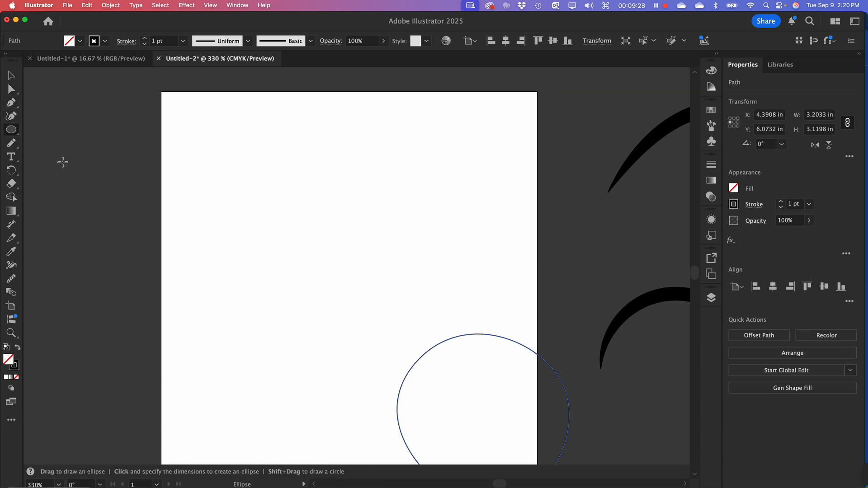
{"action": "left_click_drag", "start_coordinate": [211, 148], "coordinate": [347, 285]}
{"action": "left_click", "coordinate": [12, 76]}
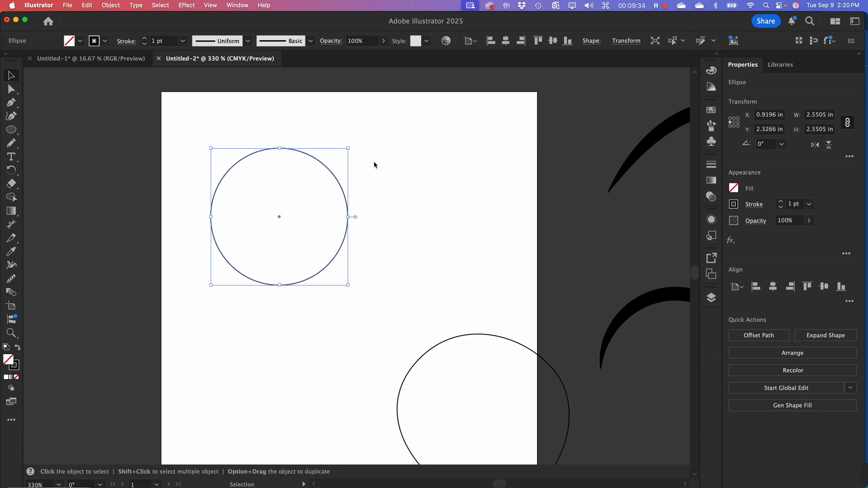
Switch the document to Outline view and display the circle's anchor points with Direct Selection
{"action": "key", "text": "super+y"}
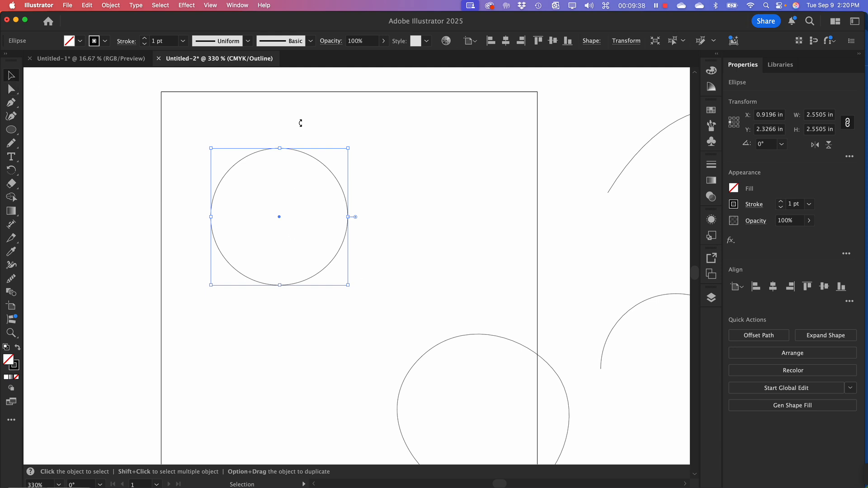
{"action": "left_click", "coordinate": [216, 135]}
{"action": "left_click", "coordinate": [291, 150]}
{"action": "left_click", "coordinate": [11, 90]}
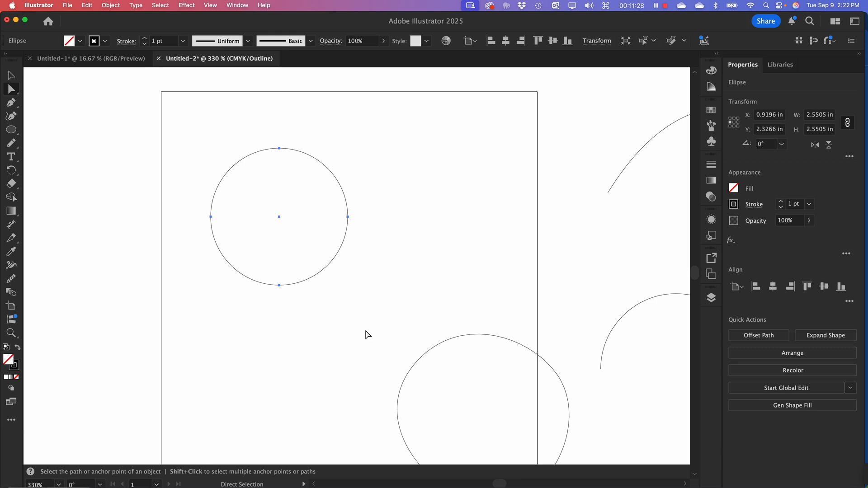
Delete the circle in the artboard's upper-left area
{"action": "left_click", "coordinate": [11, 76]}
{"action": "left_click_drag", "start_coordinate": [172, 145], "coordinate": [352, 291]}
{"action": "key", "text": "BackSpace"}
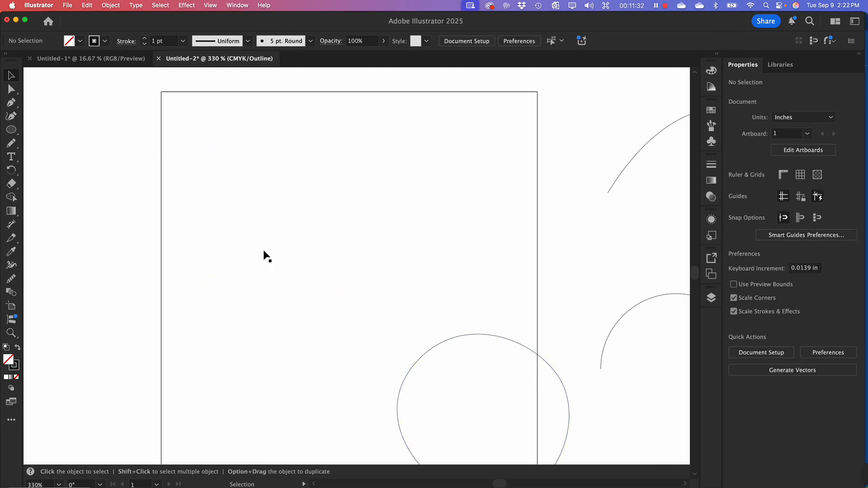
Draw a closed egg-shaped Pen path about 3 × 3.5 in with four smooth anchor points at its top, right, bottom and left extremes
{"action": "left_click", "coordinate": [11, 102]}
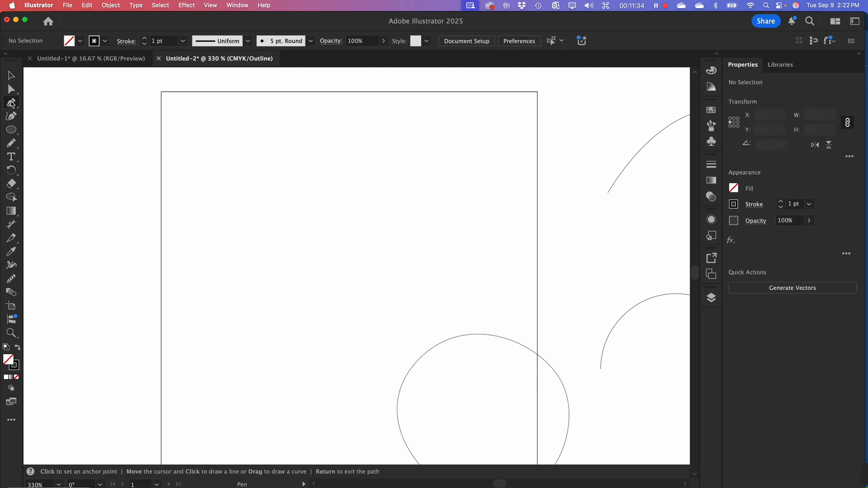
{"action": "key", "text": "shift"}
{"action": "left_click_drag", "start_coordinate": [293, 135], "coordinate": [360, 135]}
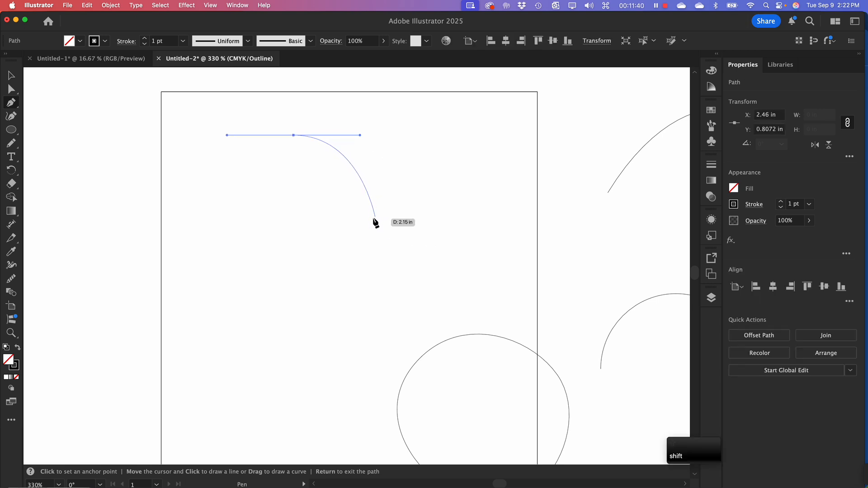
{"action": "left_click_drag", "start_coordinate": [373, 214], "coordinate": [375, 243]}
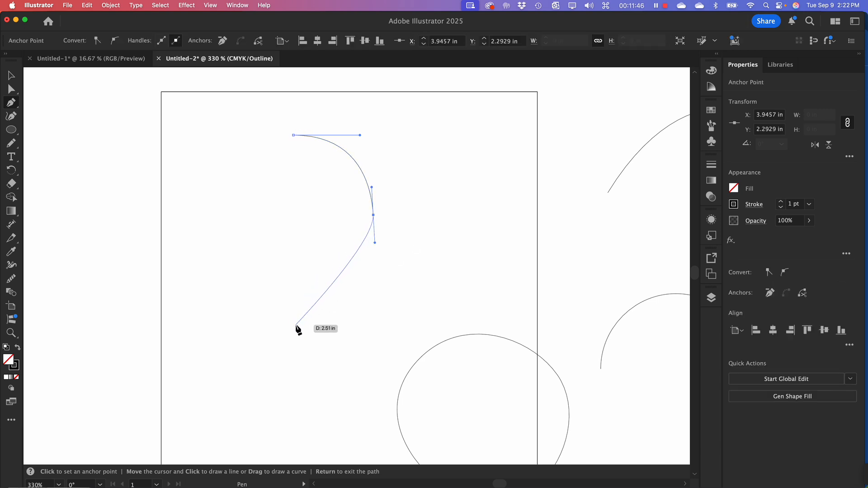
{"action": "left_click_drag", "start_coordinate": [296, 326], "coordinate": [242, 327]}
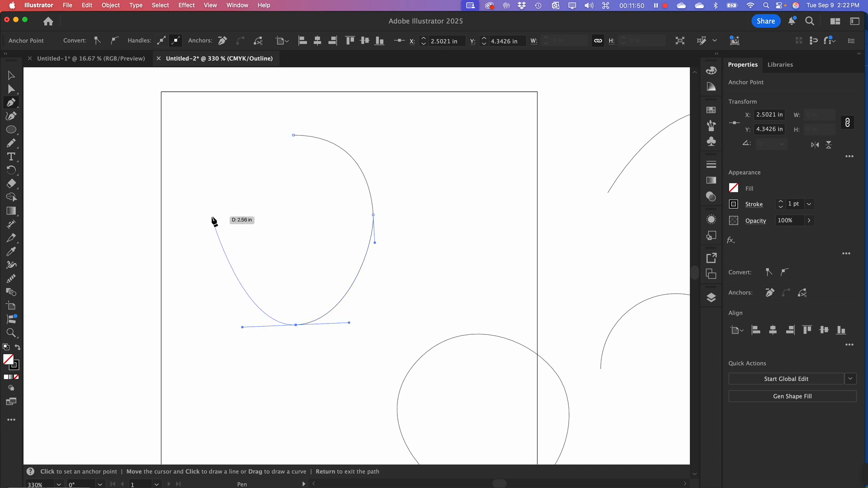
{"action": "left_click_drag", "start_coordinate": [212, 225], "coordinate": [211, 182]}
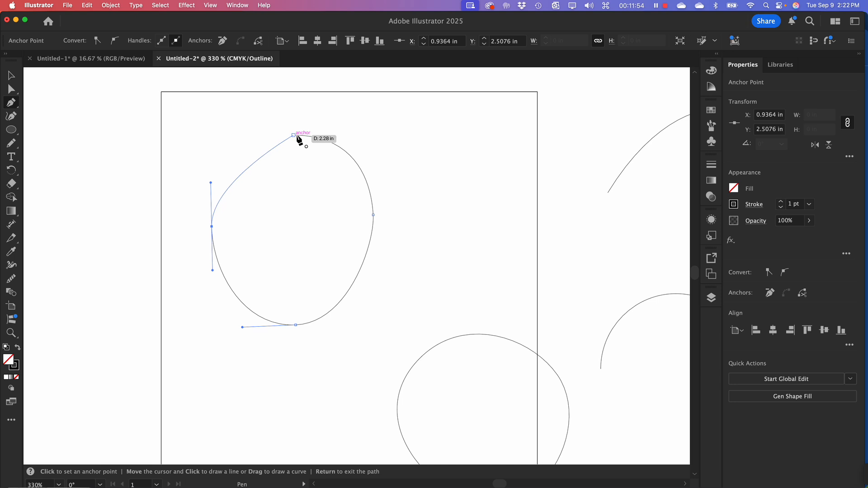
{"action": "left_click_drag", "start_coordinate": [293, 135], "coordinate": [342, 138]}
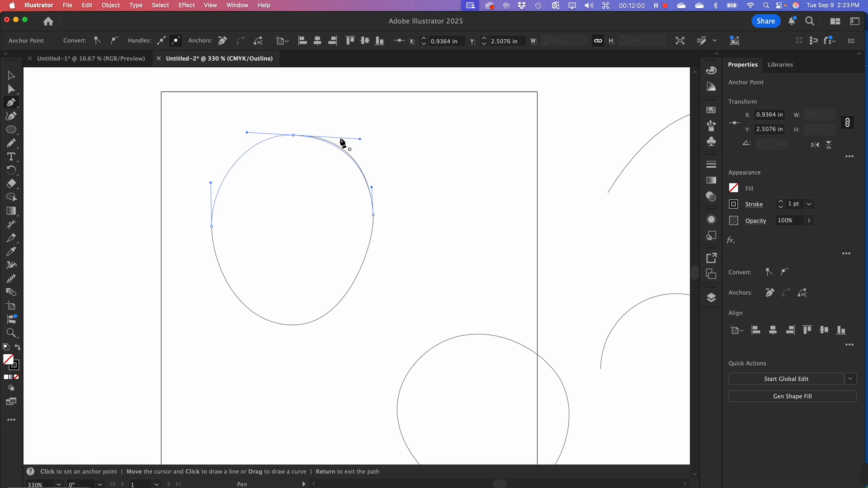
{"action": "left_click", "coordinate": [11, 75]}
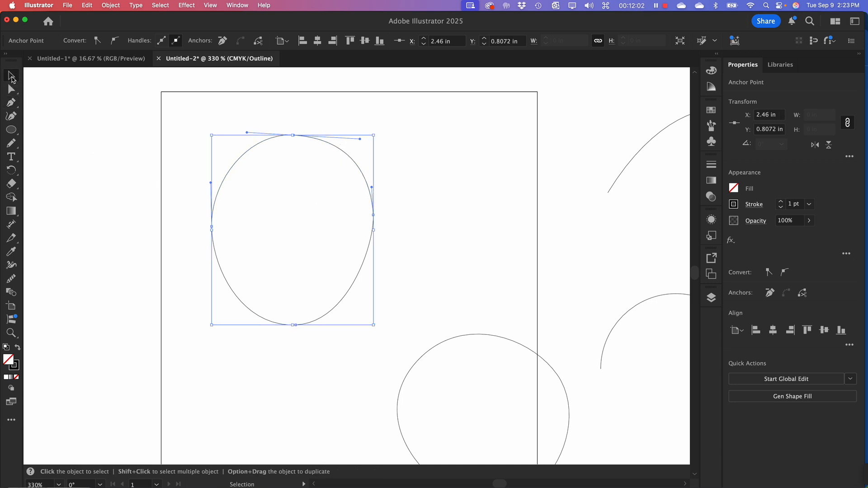
{"action": "left_click", "coordinate": [163, 192]}
Move the egg-shaped path to the artboard's upper right, above the first rounded shape, and deselect it
{"action": "left_click_drag", "start_coordinate": [180, 171], "coordinate": [360, 336]}
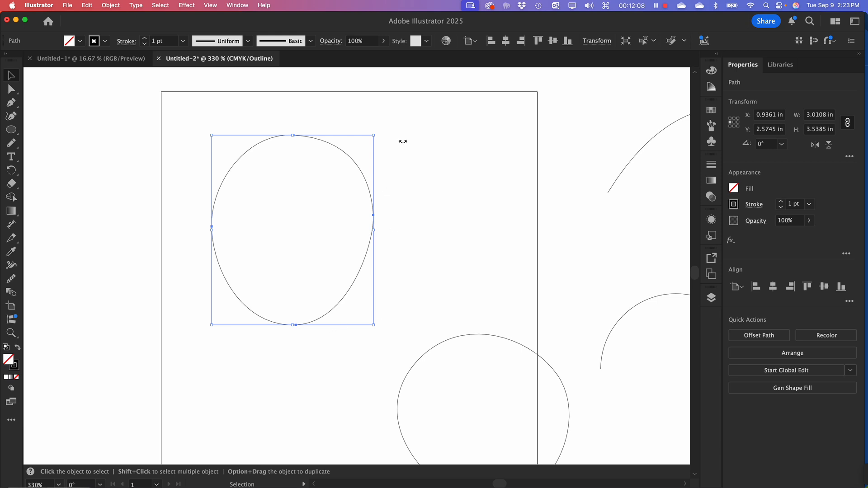
{"action": "left_click_drag", "start_coordinate": [267, 122], "coordinate": [368, 182]}
{"action": "left_click_drag", "start_coordinate": [228, 173], "coordinate": [384, 146]}
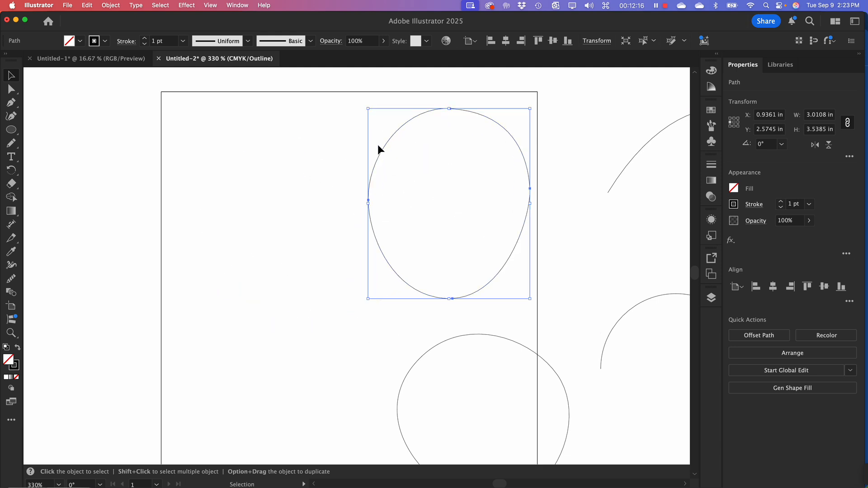
{"action": "left_click", "coordinate": [264, 287]}
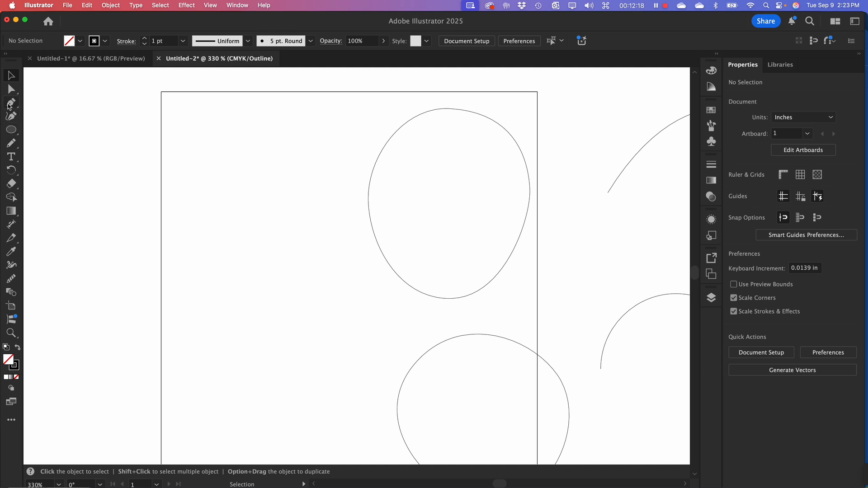
Draw a closed, uneven rounded Pen path about 2.5 × 2.9 in with six smooth anchor points in the artboard's upper-left area
{"action": "left_click", "coordinate": [10, 104]}
{"action": "left_click_drag", "start_coordinate": [198, 198], "coordinate": [205, 159]}
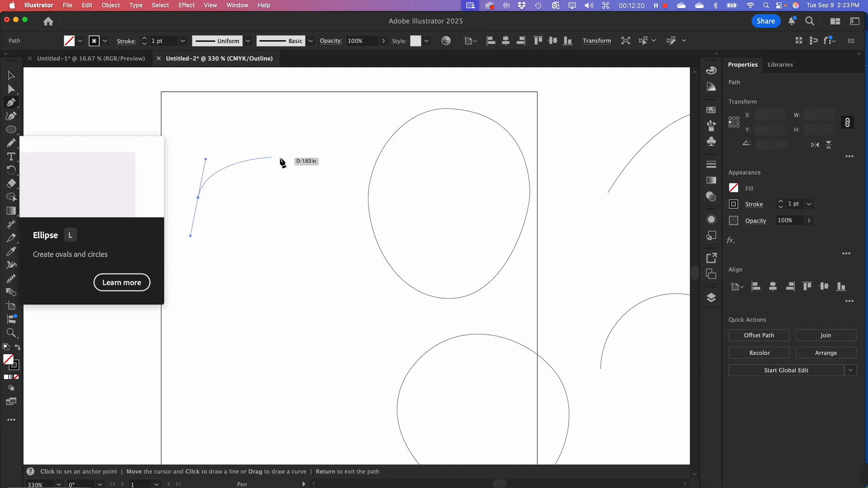
{"action": "left_click_drag", "start_coordinate": [277, 152], "coordinate": [313, 160]}
{"action": "left_click_drag", "start_coordinate": [324, 194], "coordinate": [327, 211]}
{"action": "left_click_drag", "start_coordinate": [313, 260], "coordinate": [299, 282]}
{"action": "left_click_drag", "start_coordinate": [248, 306], "coordinate": [222, 306]}
{"action": "left_click_drag", "start_coordinate": [194, 263], "coordinate": [186, 246]}
{"action": "left_click_drag", "start_coordinate": [198, 197], "coordinate": [186, 226]}
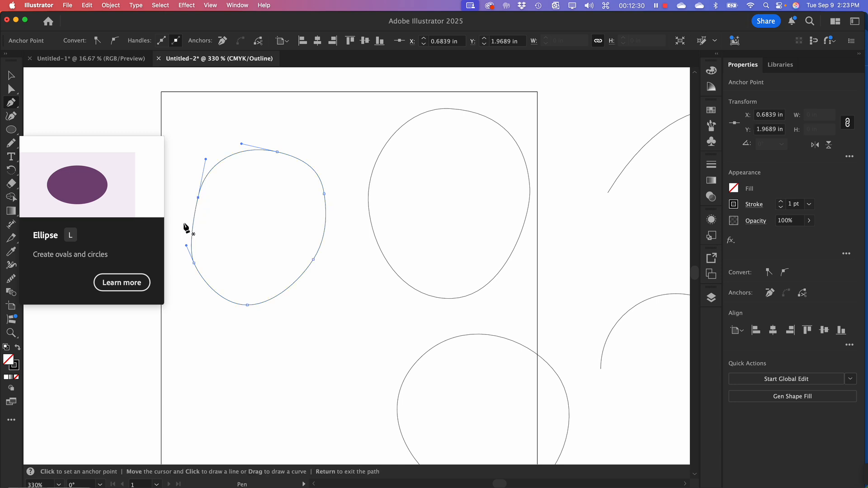
{"action": "left_click", "coordinate": [12, 75]}
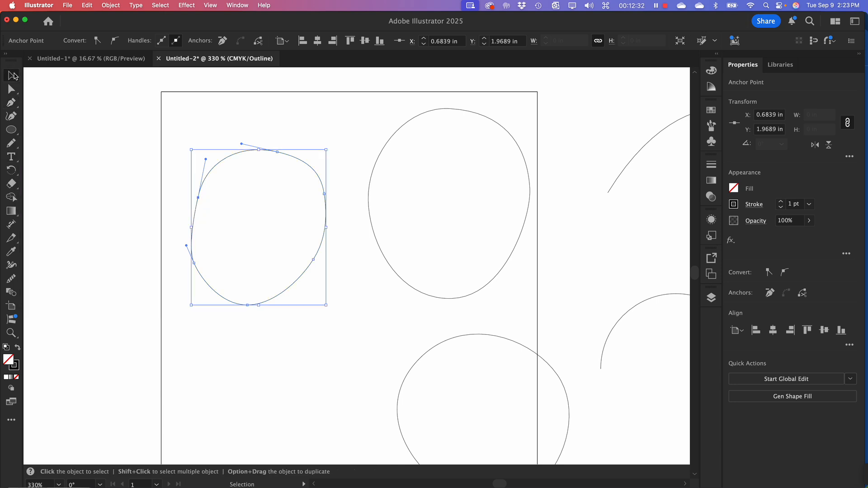
Examine the anchor points and direction handles of the two rounded shapes on the artboard's upper half, selecting points with Direct Selection
{"action": "left_click", "coordinate": [11, 90]}
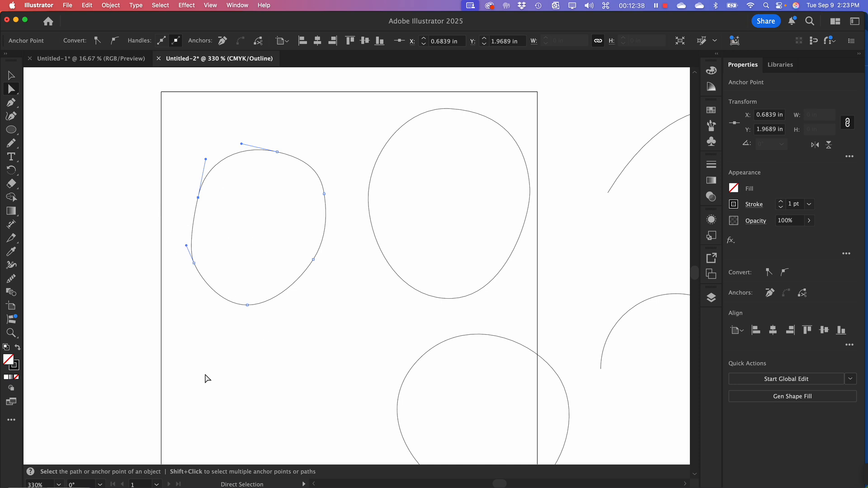
{"action": "left_click", "coordinate": [250, 336]}
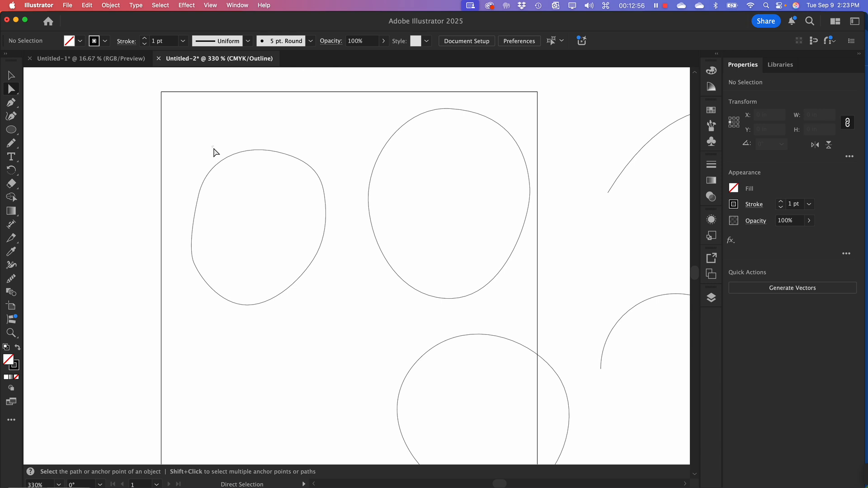
{"action": "left_click_drag", "start_coordinate": [214, 151], "coordinate": [234, 207]}
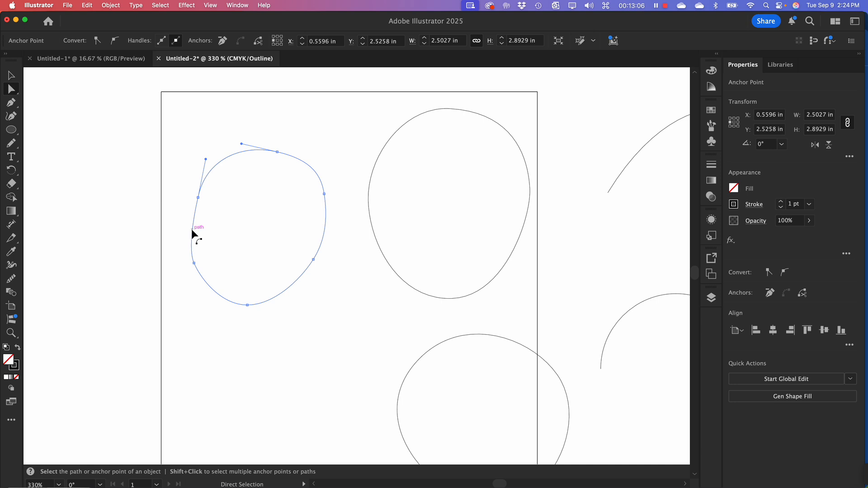
{"action": "left_click", "coordinate": [271, 123]}
{"action": "left_click_drag", "start_coordinate": [293, 114], "coordinate": [420, 251]}
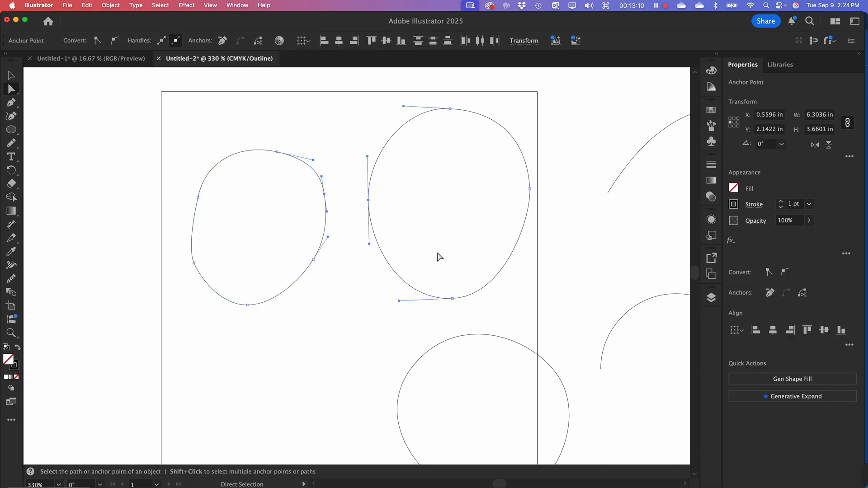
{"action": "left_click", "coordinate": [420, 246]}
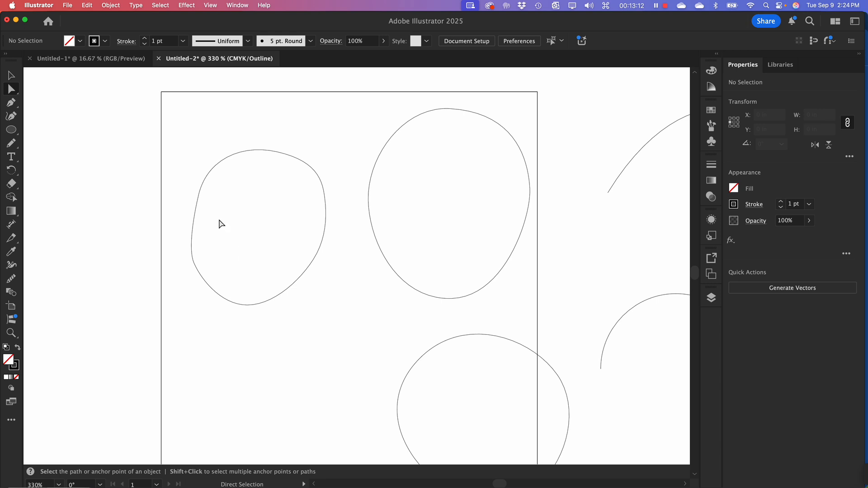
{"action": "left_click_drag", "start_coordinate": [406, 78], "coordinate": [457, 165]}
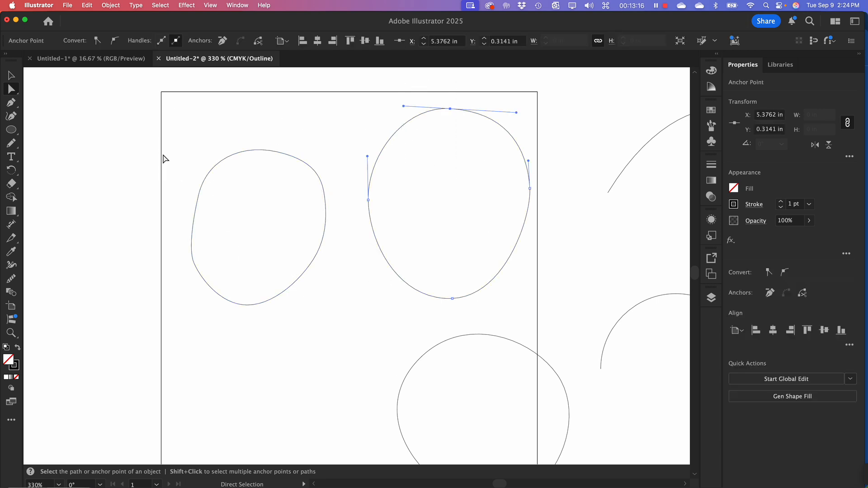
{"action": "left_click", "coordinate": [192, 240]}
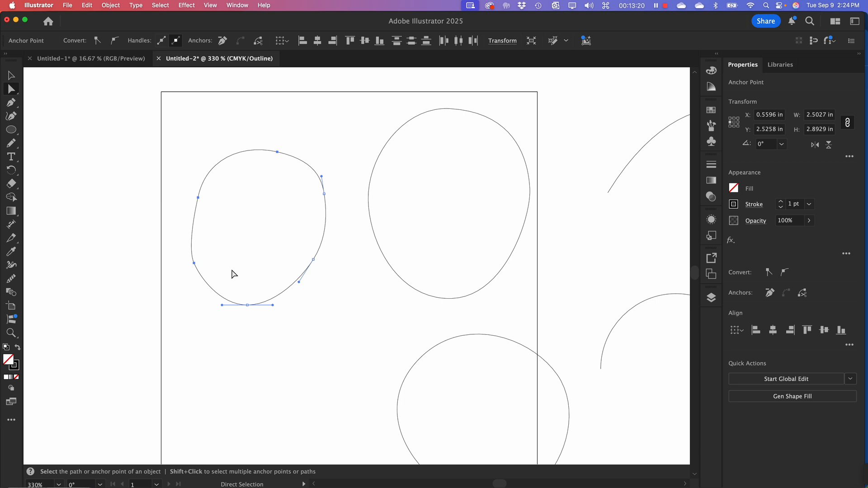
{"action": "left_click", "coordinate": [240, 121]}
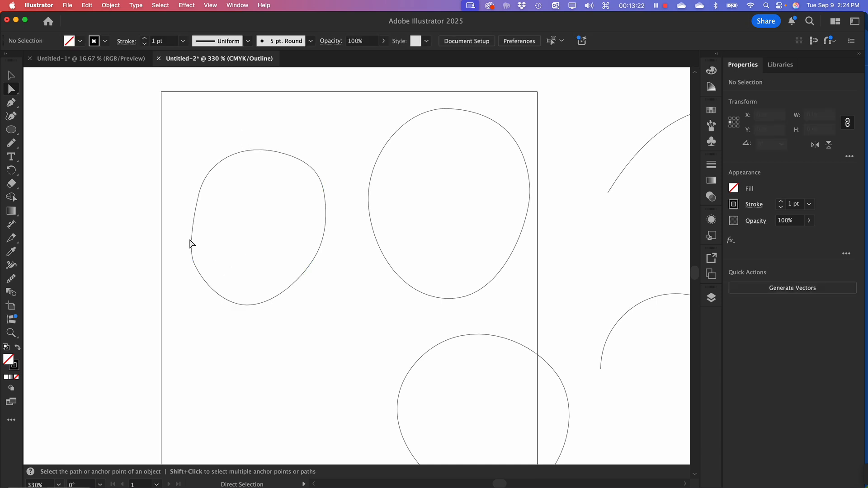
Try reshaping the smaller shape's upper-left curve by pulling its anchor's direction handle inward, undo it, and deselect the path
{"action": "left_click", "coordinate": [195, 209]}
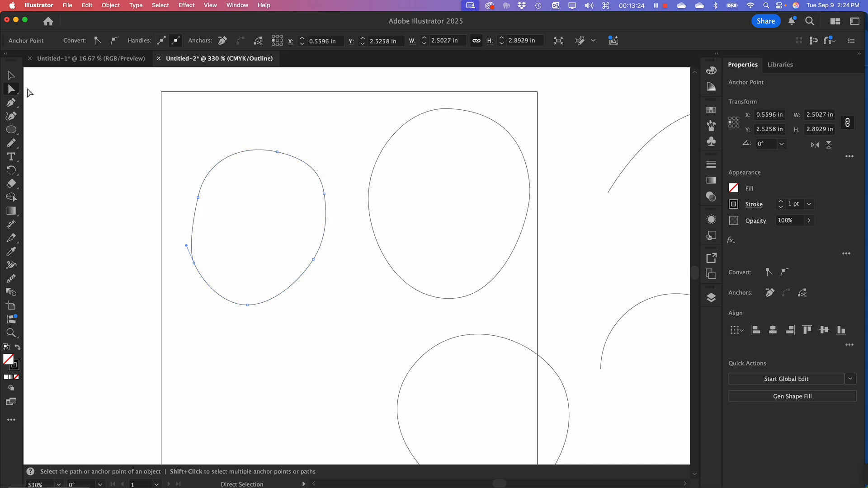
{"action": "left_click", "coordinate": [198, 197]}
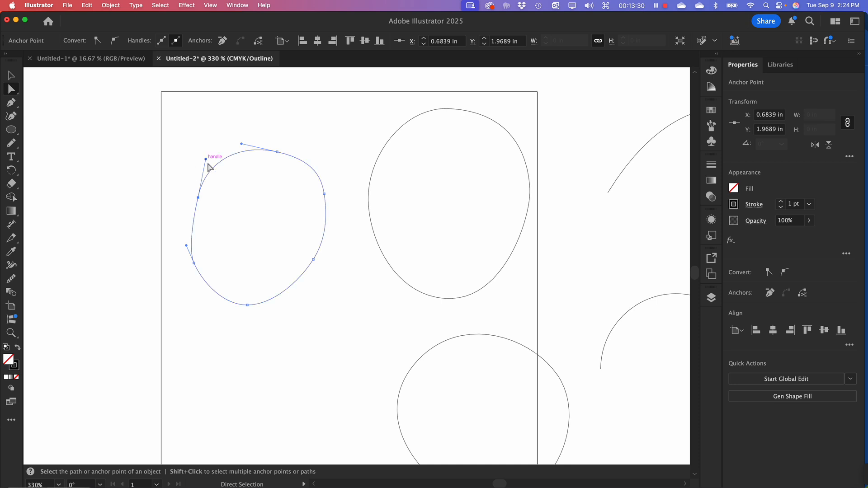
{"action": "left_click_drag", "start_coordinate": [208, 168], "coordinate": [218, 166]}
{"action": "left_click_drag", "start_coordinate": [232, 172], "coordinate": [231, 172]}
{"action": "key", "text": "super+z"}
{"action": "left_click", "coordinate": [187, 296]}
Rotate the direction handles of the smaller shape's lower-left and lower-right anchors inward to form concave curves, and deselect the path
{"action": "left_click", "coordinate": [194, 264]}
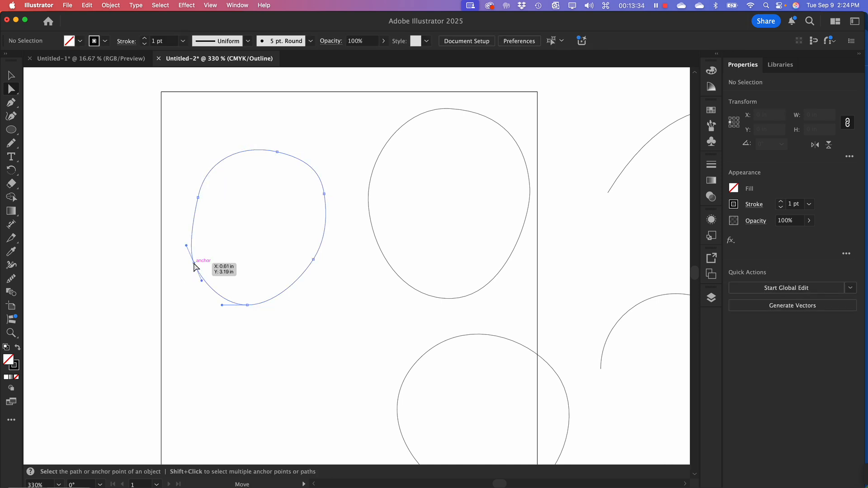
{"action": "left_click_drag", "start_coordinate": [209, 281], "coordinate": [248, 254]}
{"action": "left_click", "coordinate": [313, 259]}
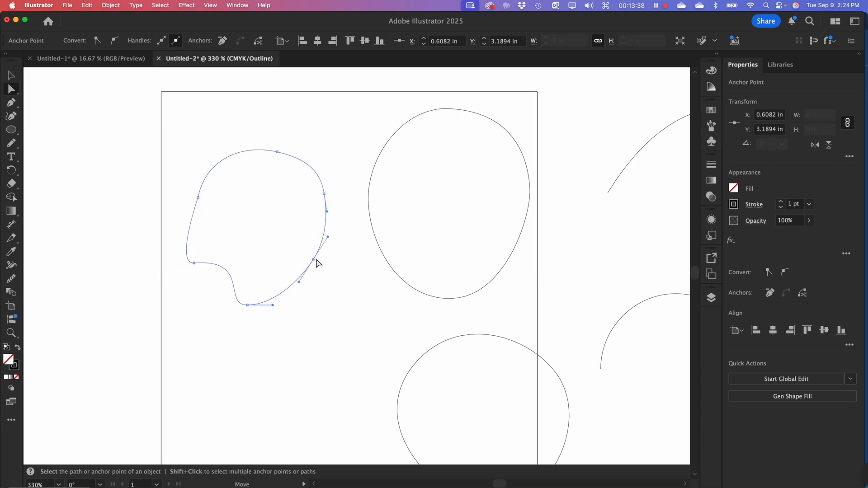
{"action": "left_click_drag", "start_coordinate": [328, 237], "coordinate": [286, 209]}
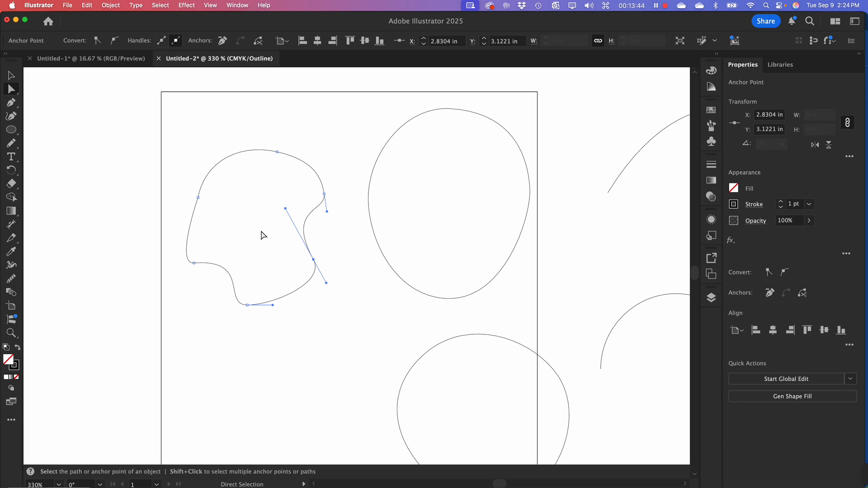
{"action": "left_click", "coordinate": [281, 333]}
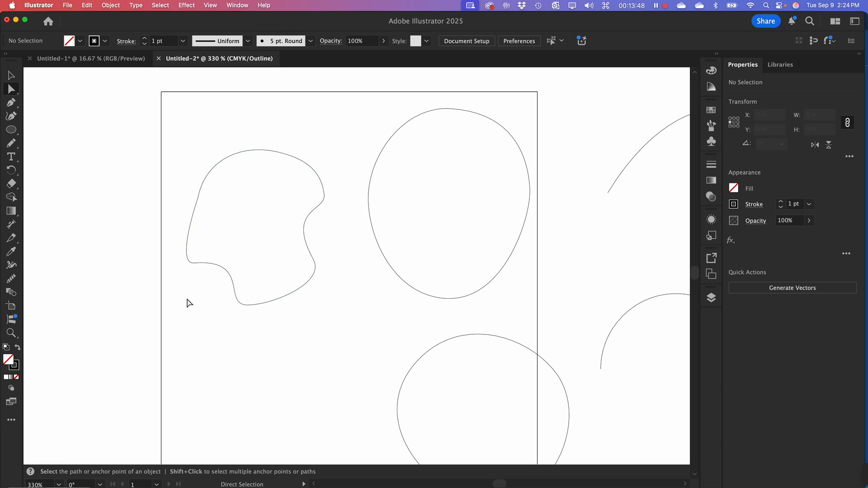
Move the reshaped path's upper-left anchor outward to about X 0.4 in, Y 2.02 in and deselect it
{"action": "left_click", "coordinate": [192, 216]}
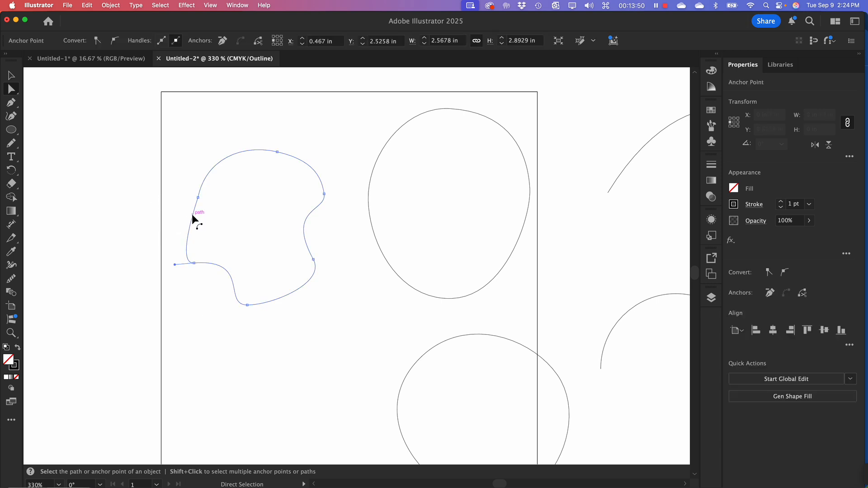
{"action": "left_click_drag", "start_coordinate": [199, 198], "coordinate": [183, 199]}
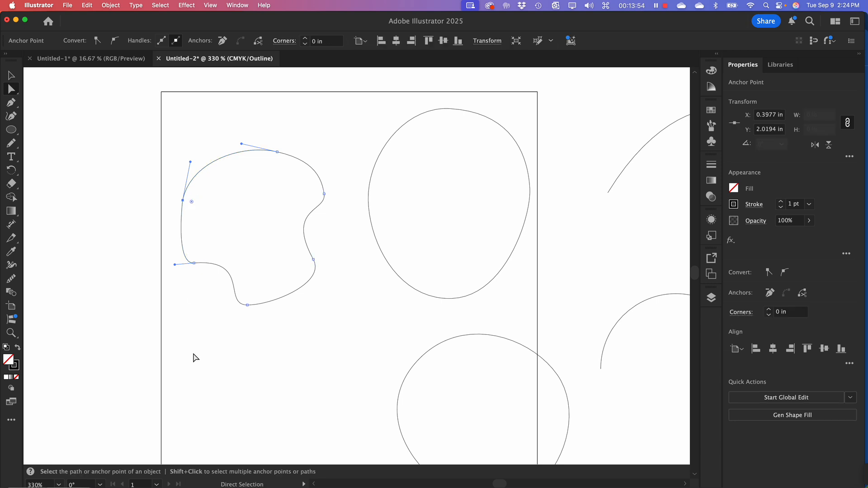
{"action": "left_click", "coordinate": [188, 357]}
Delete the two rounded shapes in the artboard's upper half
{"action": "left_click_drag", "start_coordinate": [152, 129], "coordinate": [348, 351]}
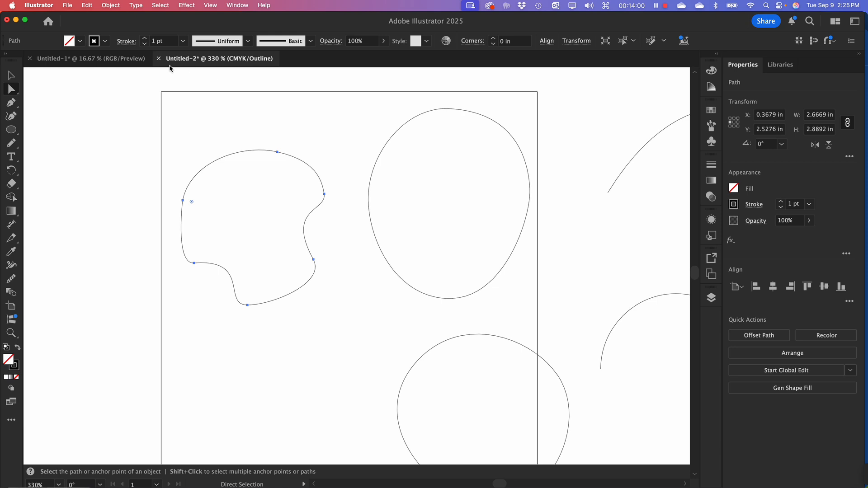
{"action": "left_click_drag", "start_coordinate": [137, 91], "coordinate": [517, 314]}
{"action": "key", "text": "Delete"}
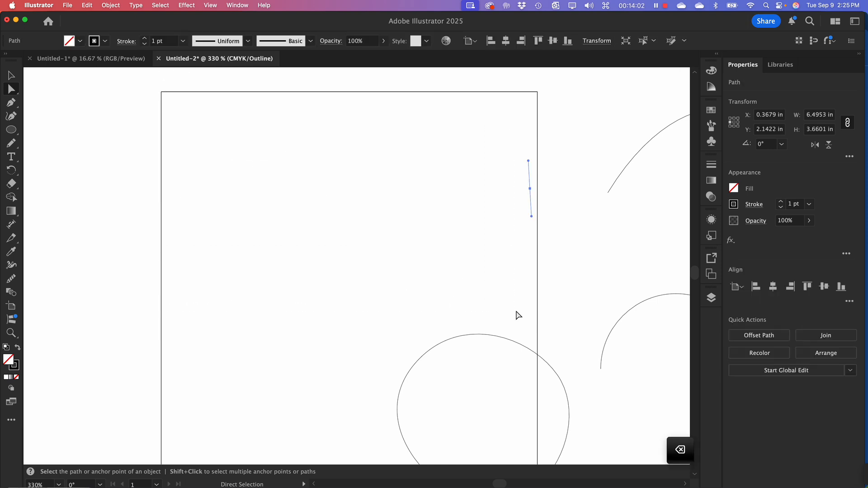
Draw a closed, mushroom-shaped Pen path about 2.3 × 2.3 in with seven smooth anchor points in the artboard's upper-left area
{"action": "key", "text": "p"}
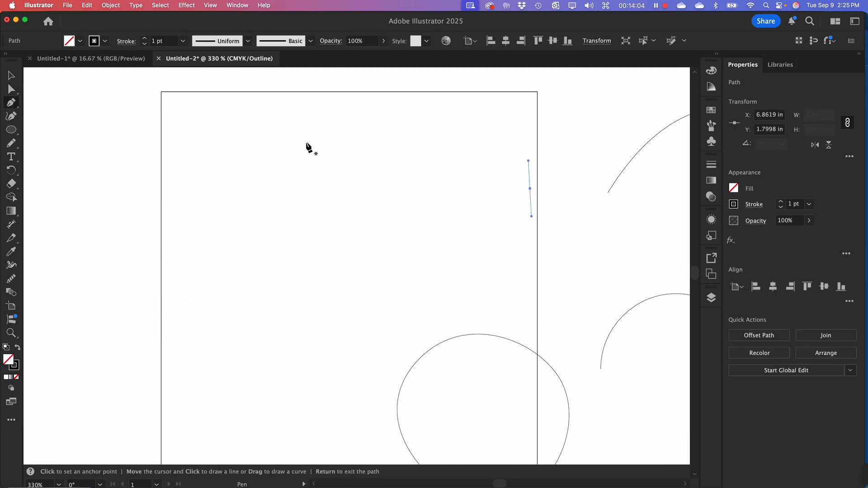
{"action": "left_click", "coordinate": [279, 135], "text": "shift"}
{"action": "left_click_drag", "start_coordinate": [311, 135], "coordinate": [318, 134]}
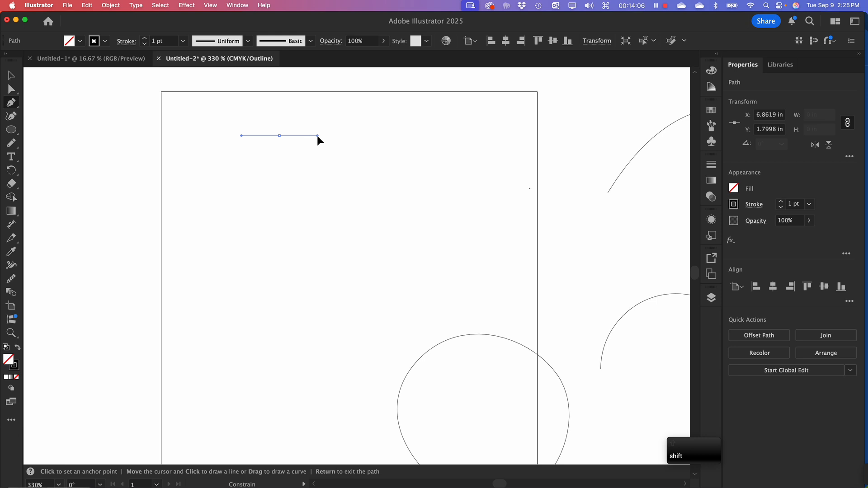
{"action": "left_click_drag", "start_coordinate": [353, 189], "coordinate": [256, 258]}
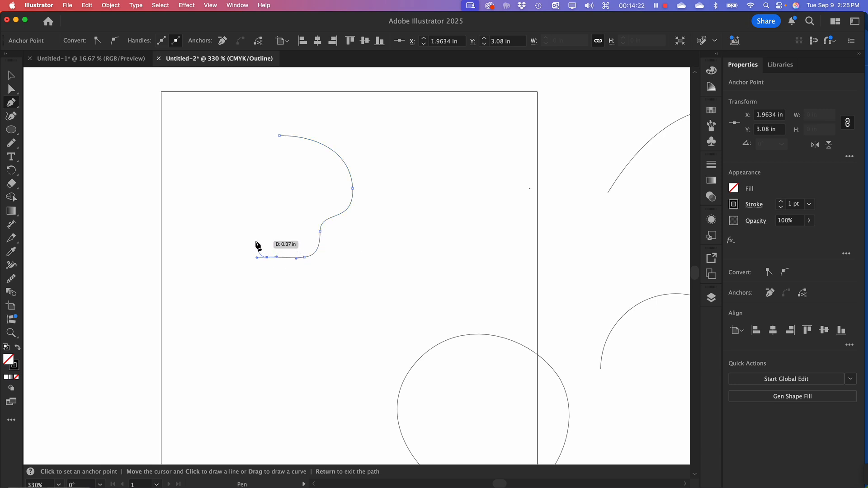
{"action": "left_click", "coordinate": [255, 239]}
{"action": "left_click", "coordinate": [255, 230]}
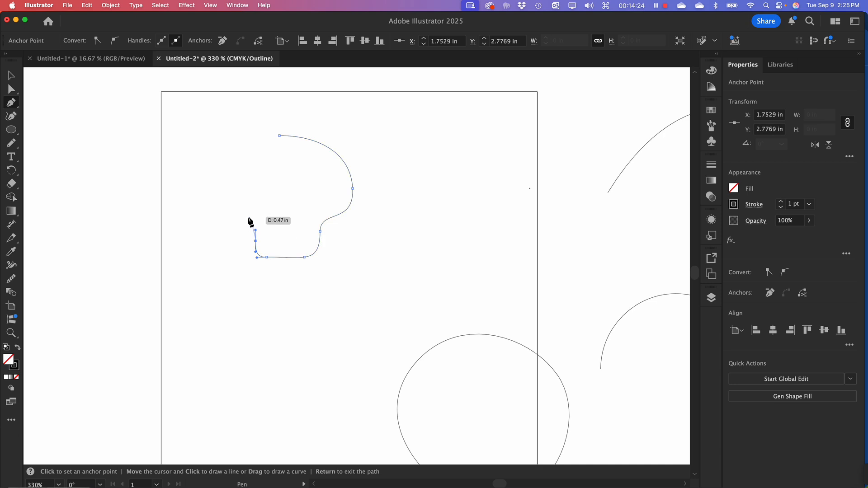
{"action": "key", "text": "super+z"}
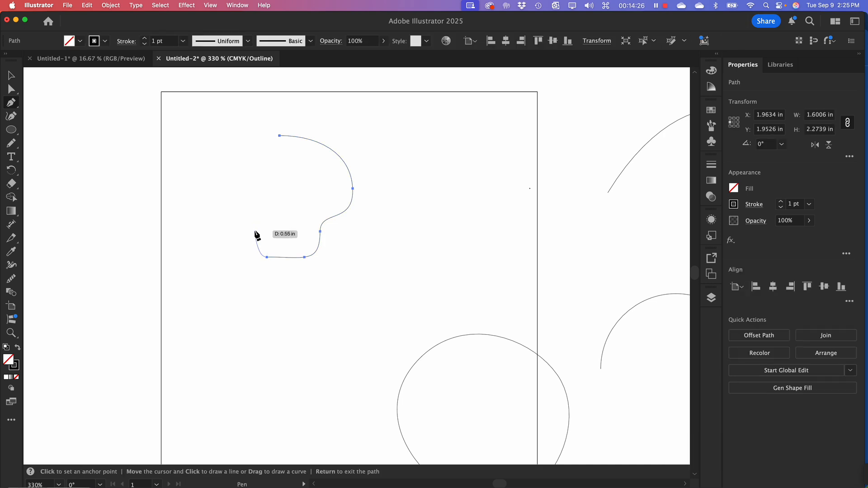
{"action": "left_click_drag", "start_coordinate": [256, 231], "coordinate": [255, 217]}
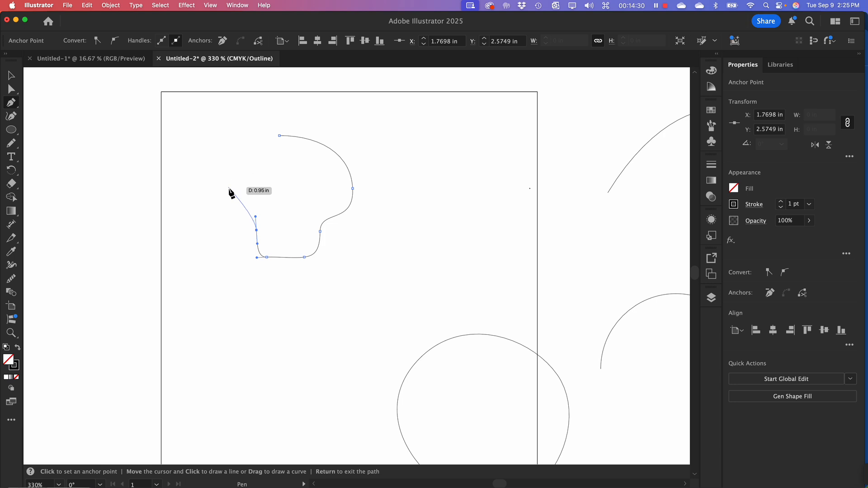
{"action": "left_click_drag", "start_coordinate": [228, 193], "coordinate": [227, 158]}
{"action": "left_click_drag", "start_coordinate": [280, 136], "coordinate": [311, 134]}
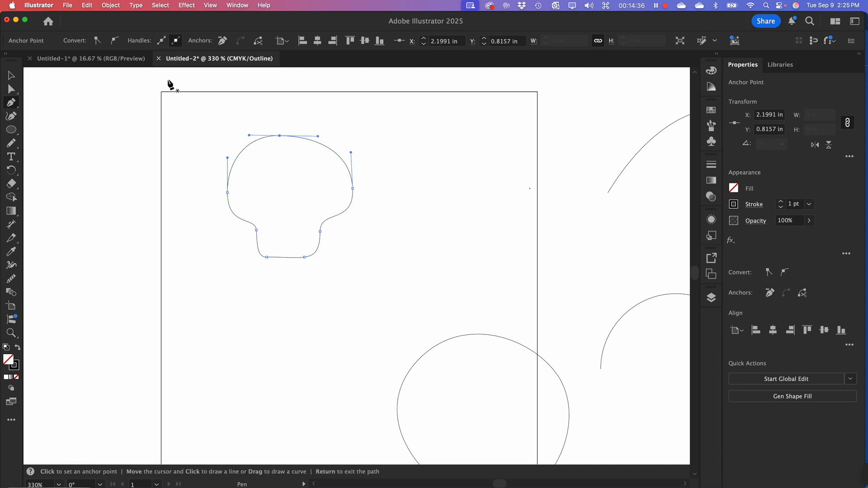
Select the whole mushroom-shaped path and examine where its anchor points sit along the outline
{"action": "left_click", "coordinate": [13, 75]}
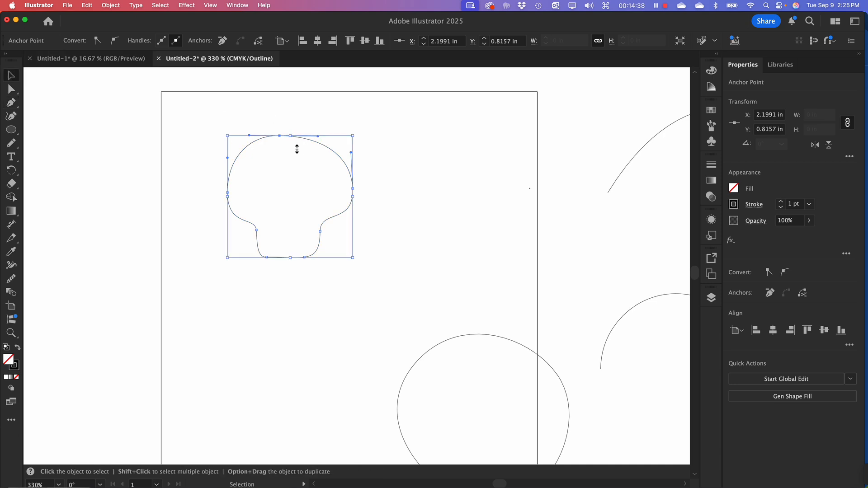
{"action": "left_click", "coordinate": [296, 150]}
{"action": "left_click", "coordinate": [281, 134]}
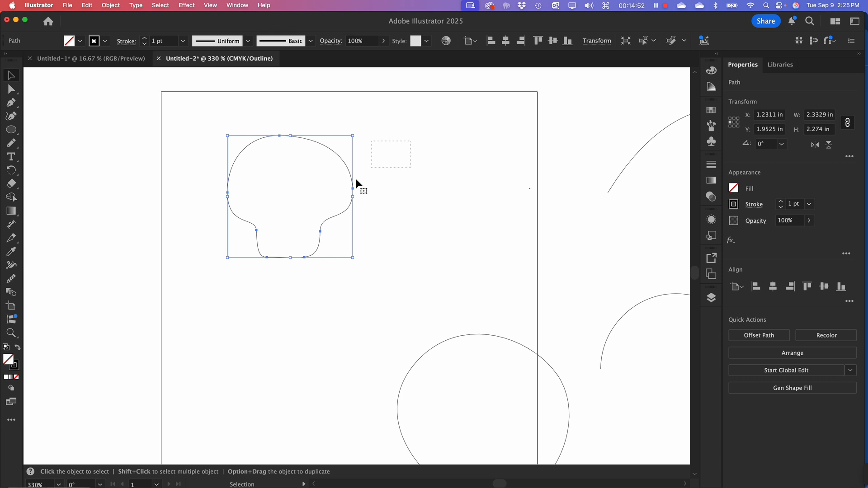
{"action": "left_click_drag", "start_coordinate": [355, 182], "coordinate": [213, 280]}
Slightly shorten the lower direction handle of the mushroom shape's leftmost anchor
{"action": "left_click", "coordinate": [11, 90]}
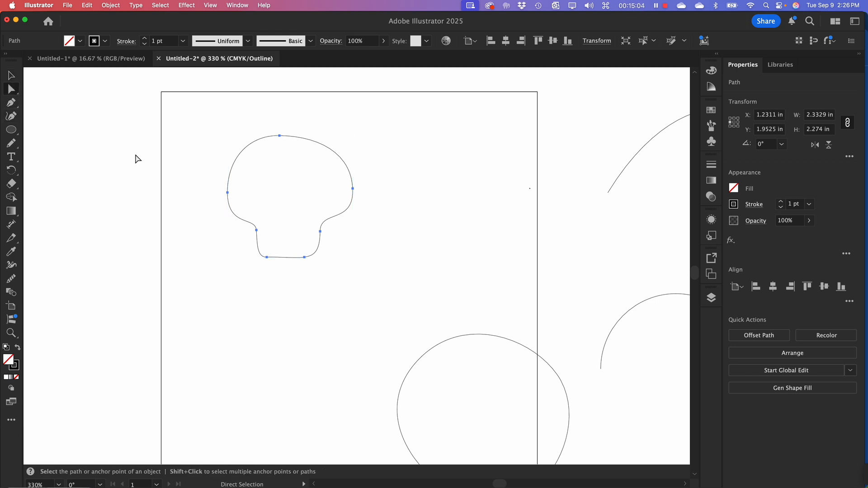
{"action": "left_click", "coordinate": [228, 192]}
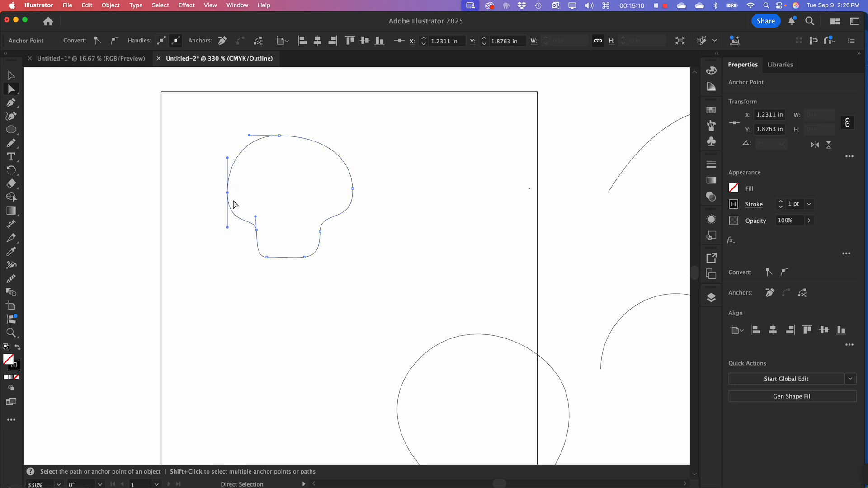
{"action": "left_click_drag", "start_coordinate": [228, 227], "coordinate": [226, 222]}
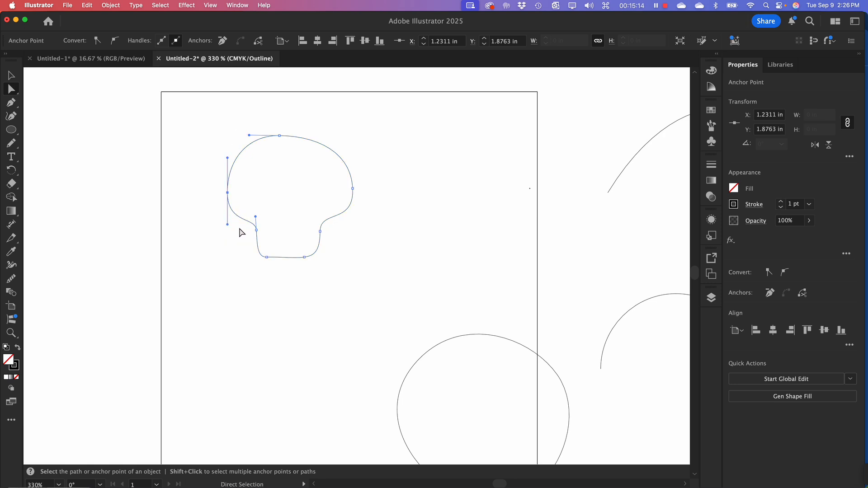
Make the rightmost anchor's direction handles vertical, raise that anchor to about Y 1.72 in, and deselect the path
{"action": "left_click", "coordinate": [320, 232]}
{"action": "left_click", "coordinate": [352, 187]}
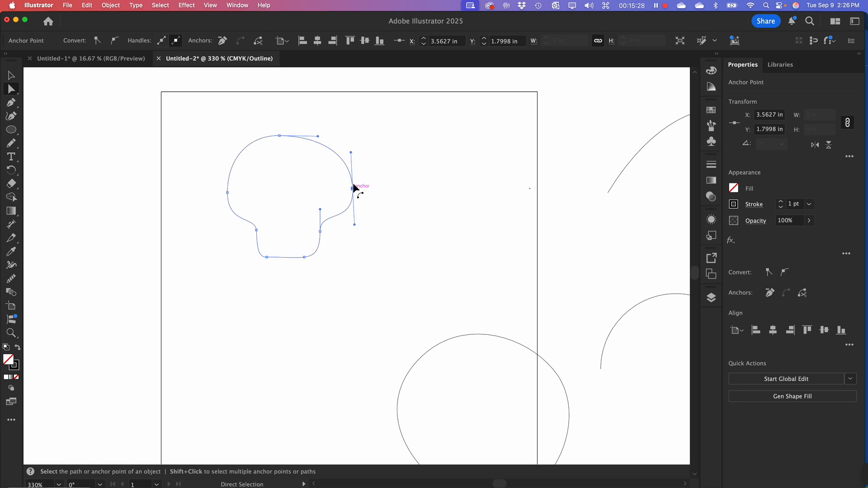
{"action": "mouse_move", "coordinate": [351, 153]}
{"action": "left_mouse_down"}
{"action": "mouse_move", "coordinate": [327, 167]}
{"action": "mouse_move", "coordinate": [353, 146]}
{"action": "left_mouse_up"}
{"action": "left_click_drag", "start_coordinate": [353, 189], "coordinate": [353, 184]}
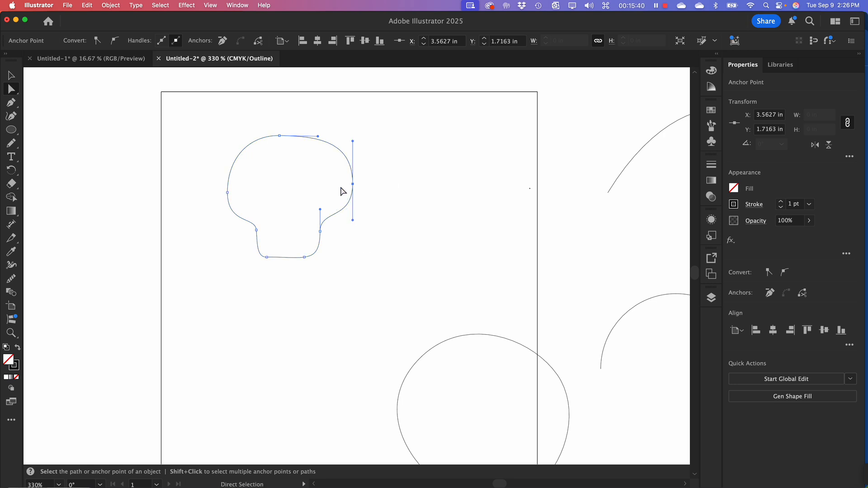
{"action": "left_click", "coordinate": [196, 135]}
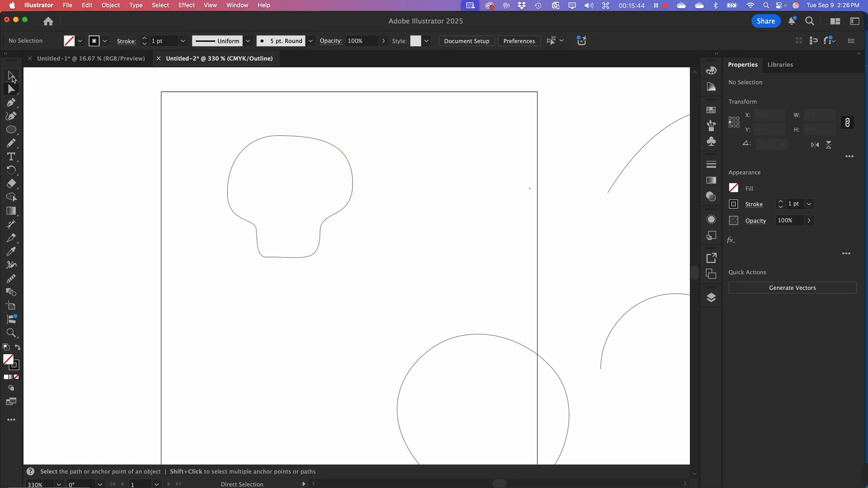
Move the mushroom-shaped path to the artboard's upper right, at about X 4.2 in, Y 1.4 in, and deselect it
{"action": "left_click", "coordinate": [12, 77]}
{"action": "left_click_drag", "start_coordinate": [199, 124], "coordinate": [498, 183]}
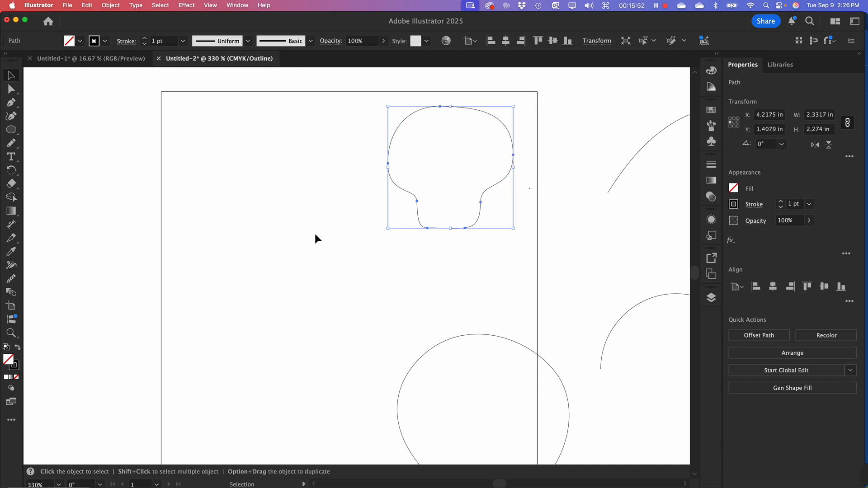
{"action": "left_click", "coordinate": [218, 150]}
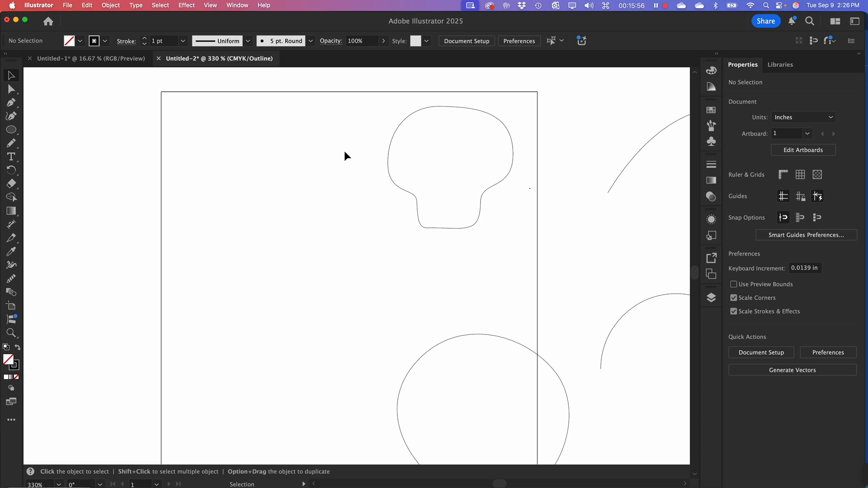
Draw a Pen arc from about X 1.28 in, Y 0.66 in to X 2.12 in, Y 1.56 in, and split the end handle horizontally to form a corner
{"action": "left_click", "coordinate": [12, 103]}
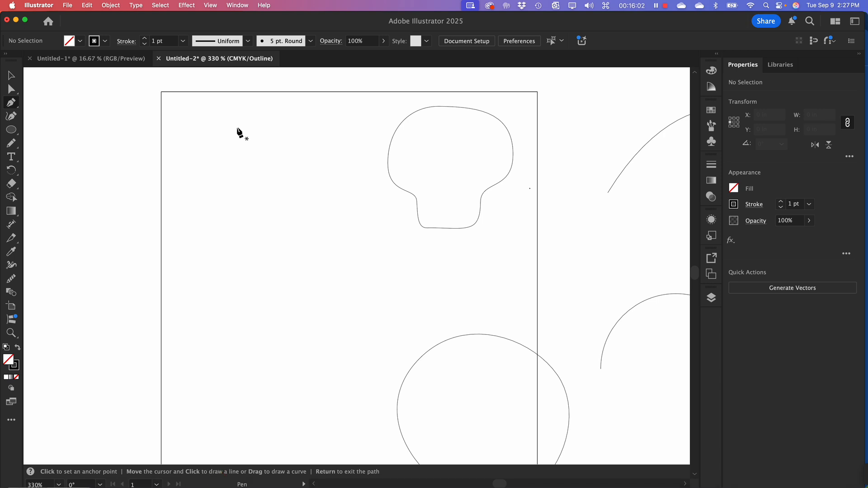
{"action": "left_click_drag", "start_coordinate": [231, 128], "coordinate": [267, 127]}
{"action": "key", "text": "shift"}
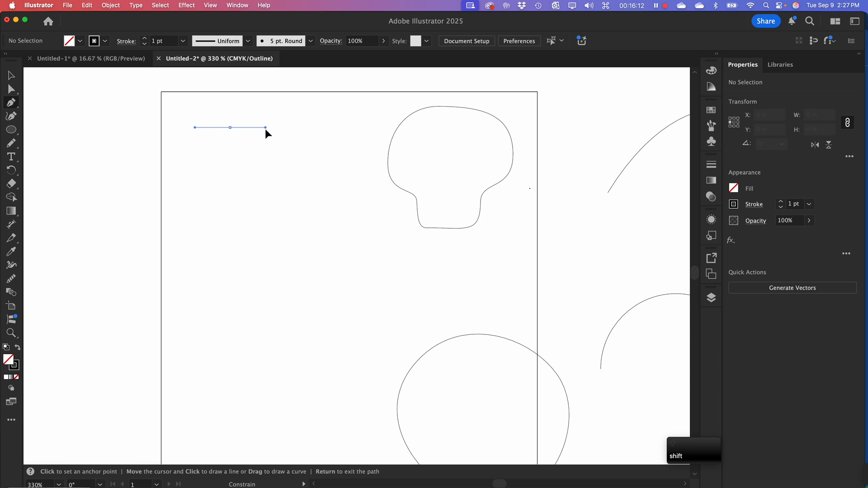
{"action": "mouse_move", "coordinate": [265, 133]}
{"action": "left_mouse_down"}
{"action": "mouse_move", "coordinate": [258, 102]}
{"action": "mouse_move", "coordinate": [219, 102]}
{"action": "mouse_move", "coordinate": [265, 111]}
{"action": "mouse_move", "coordinate": [265, 131]}
{"action": "left_mouse_up"}
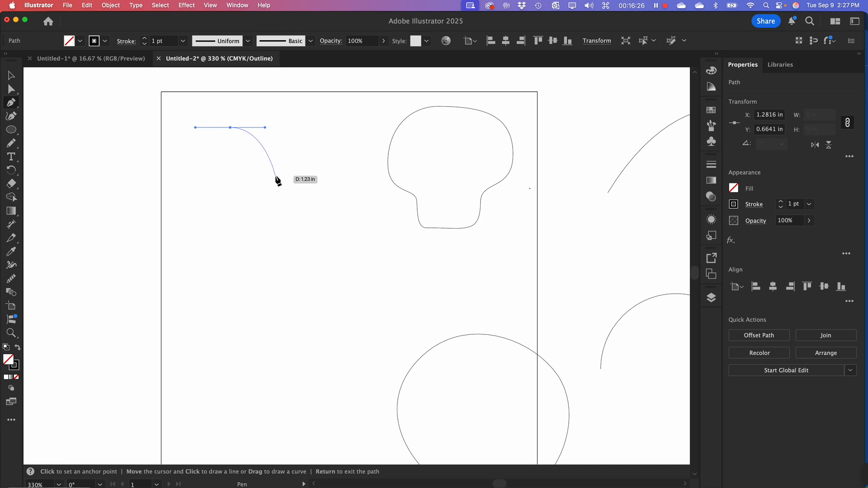
{"action": "left_click_drag", "start_coordinate": [276, 177], "coordinate": [270, 209]}
{"action": "key", "text": "alt"}
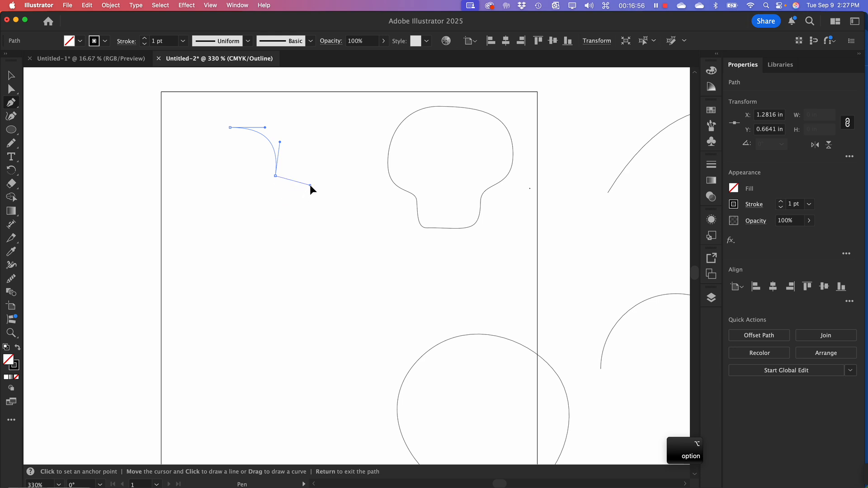
{"action": "left_click_drag", "start_coordinate": [305, 180], "coordinate": [308, 178]}
{"action": "left_click", "coordinate": [308, 176], "text": "alt"}
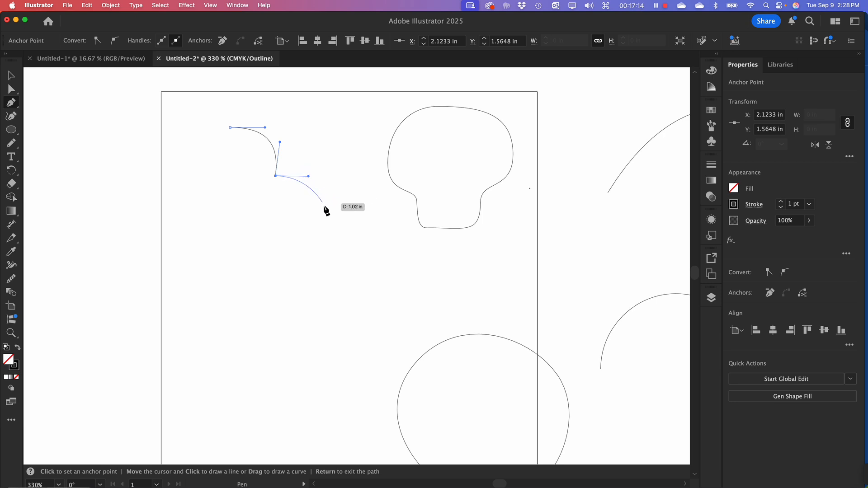
Extend the path with two more arcs to about X 3.07 in, Y 2.21 in and X 4.18 in, Y 2.51 in, with a corner between them
{"action": "left_click_drag", "start_coordinate": [327, 211], "coordinate": [350, 209]}
{"action": "key", "text": "alt"}
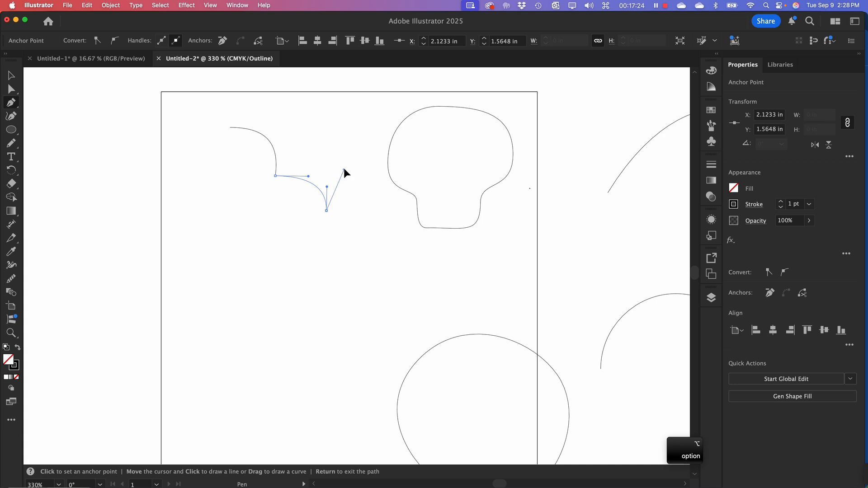
{"action": "left_click_drag", "start_coordinate": [346, 161], "coordinate": [347, 159]}
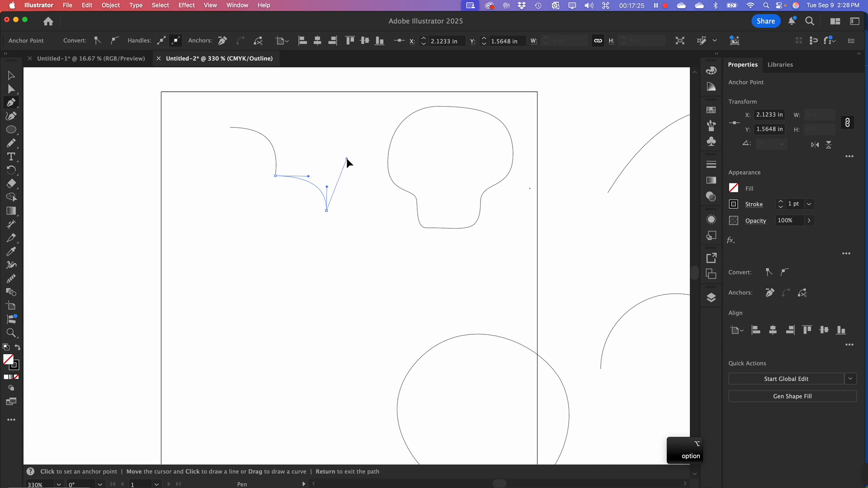
{"action": "left_click", "coordinate": [386, 226]}
{"action": "left_click_drag", "start_coordinate": [387, 231], "coordinate": [381, 258]}
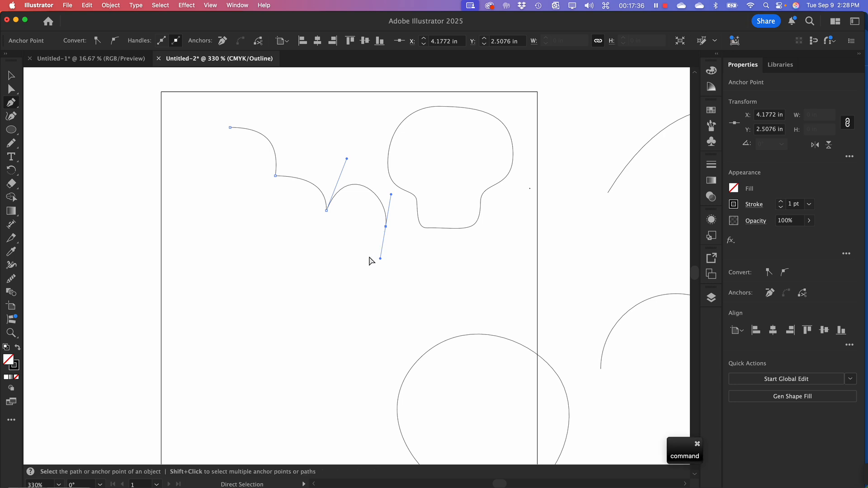
Switch the artwork to Preview display, finish the three-arc path, and move it to about X 0.43 in, Y 1.46 in
{"action": "key", "text": "super+y"}
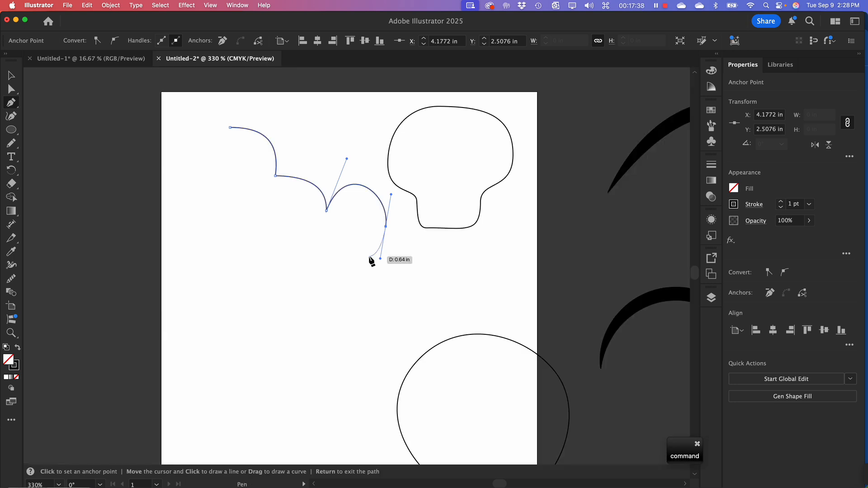
{"action": "key", "text": "Return"}
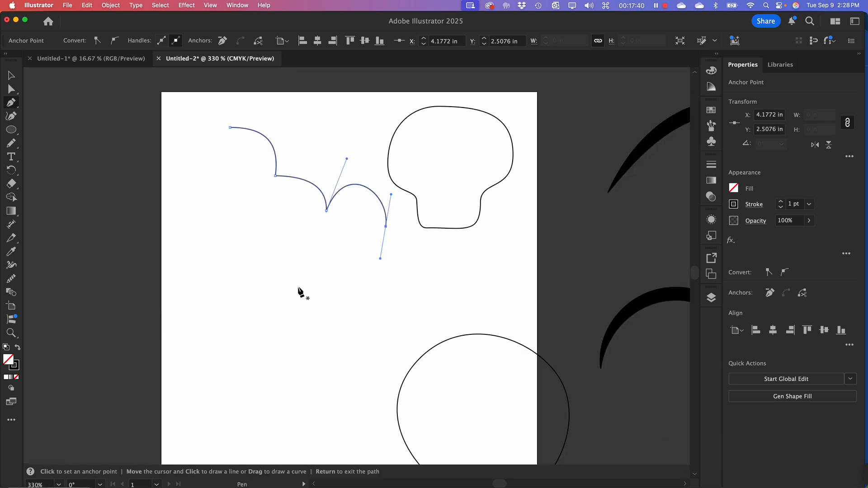
{"action": "left_click", "coordinate": [264, 295], "text": "super"}
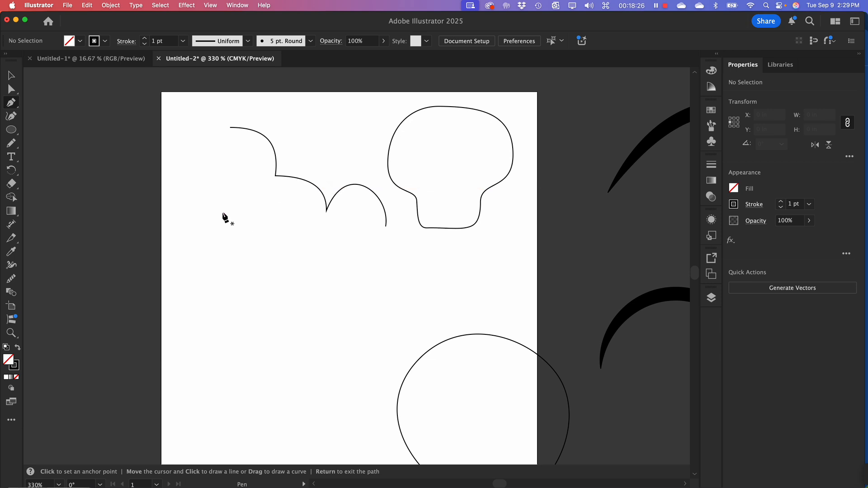
{"action": "left_click", "coordinate": [11, 76]}
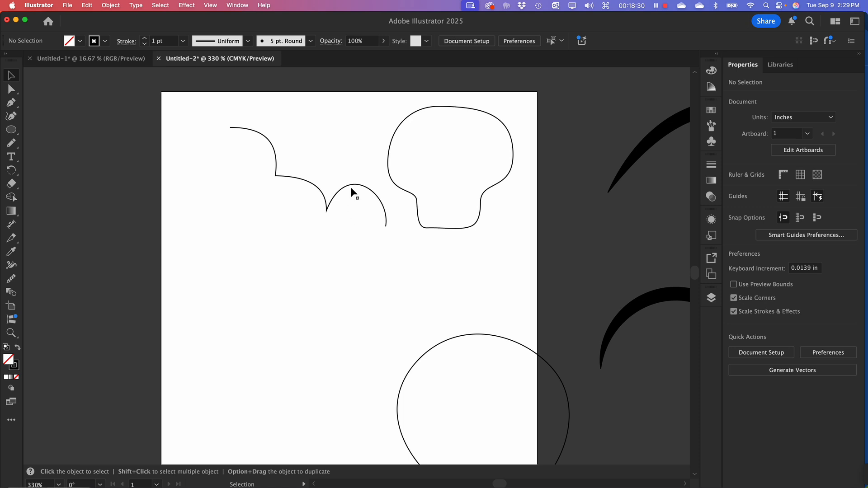
{"action": "left_click_drag", "start_coordinate": [356, 186], "coordinate": [311, 177]}
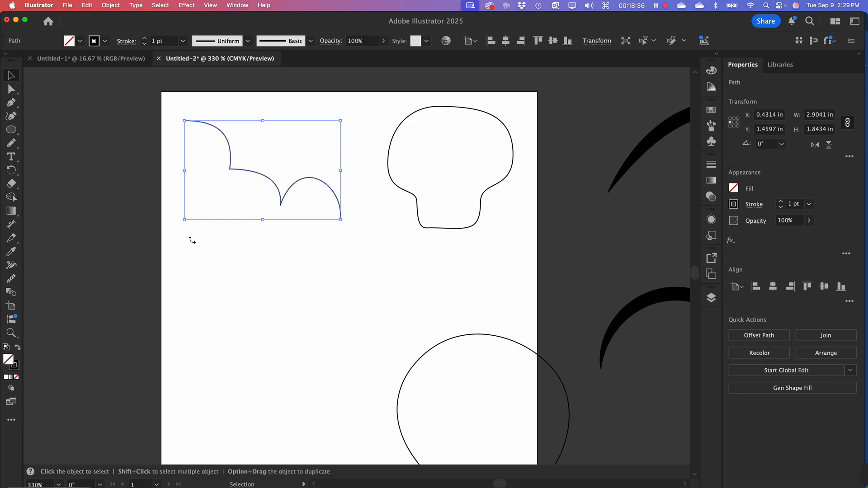
Draw a new Pen arc from about X 1.63 in, Y 3.14 in to X 2.48 in, Y 3.99 in, with a horizontal outgoing corner handle
{"action": "left_click", "coordinate": [11, 104]}
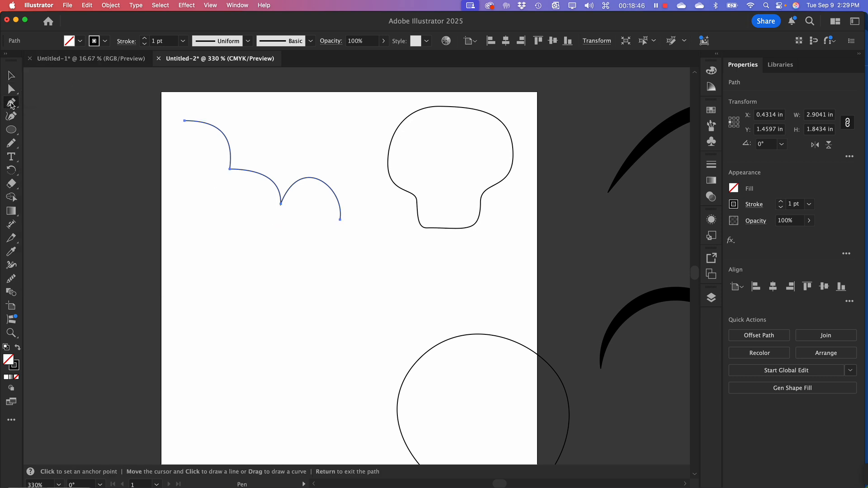
{"action": "left_click", "coordinate": [248, 261]}
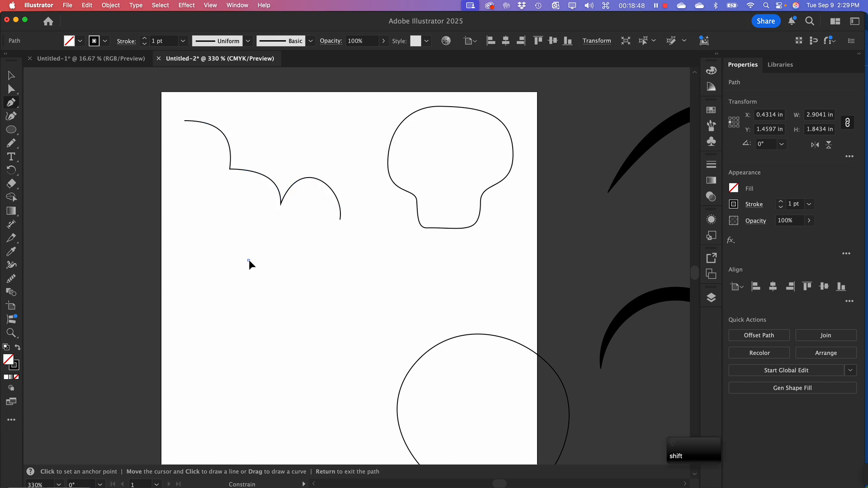
{"action": "left_click_drag", "start_coordinate": [249, 259], "coordinate": [291, 261]}
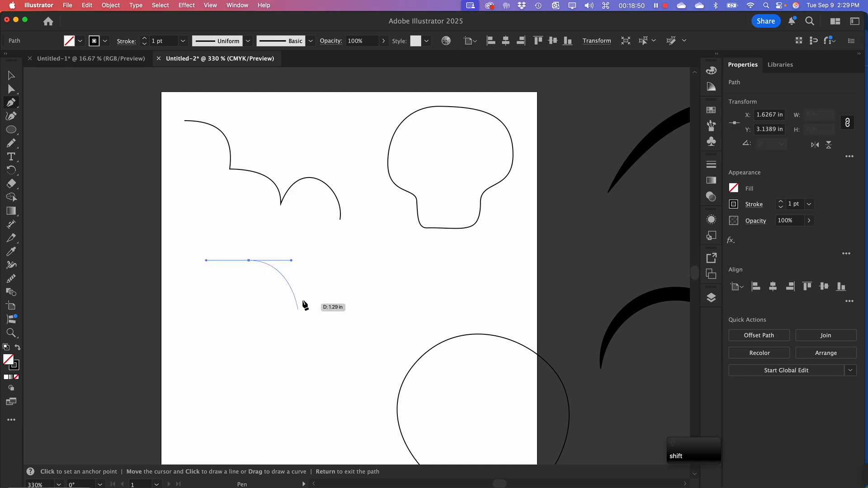
{"action": "left_click_drag", "start_coordinate": [294, 306], "coordinate": [297, 327]}
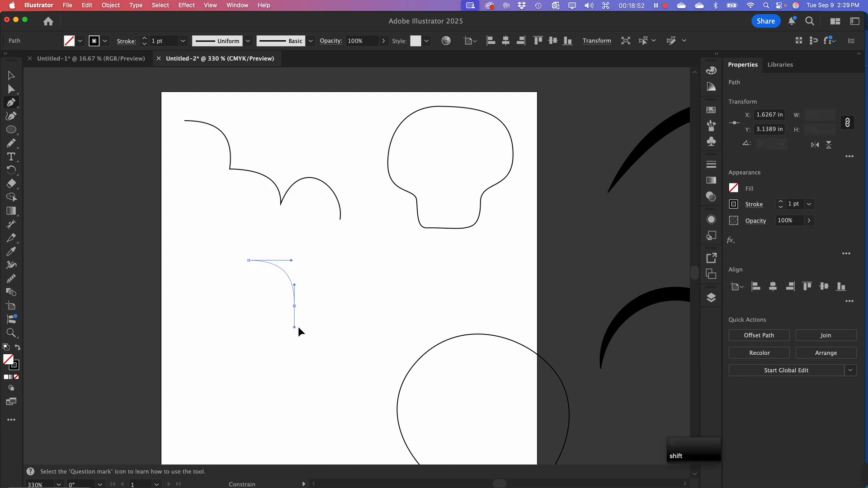
{"action": "key", "text": "alt"}
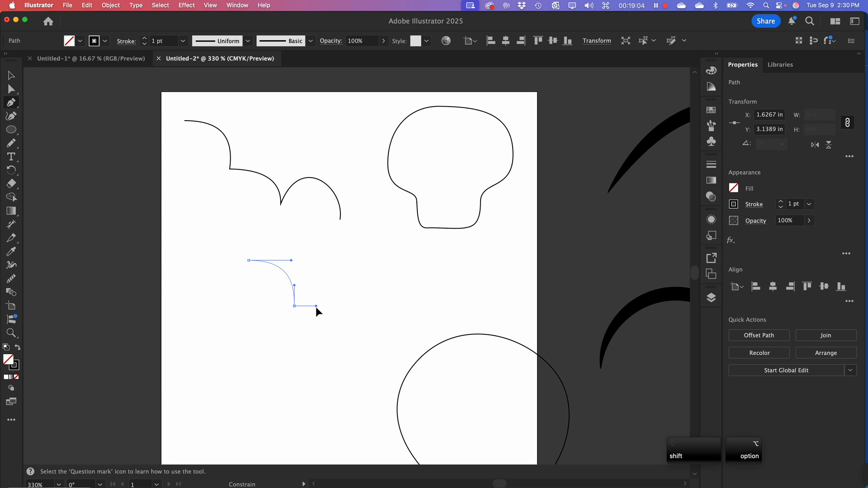
{"action": "left_click_drag", "start_coordinate": [316, 307], "coordinate": [316, 306]}
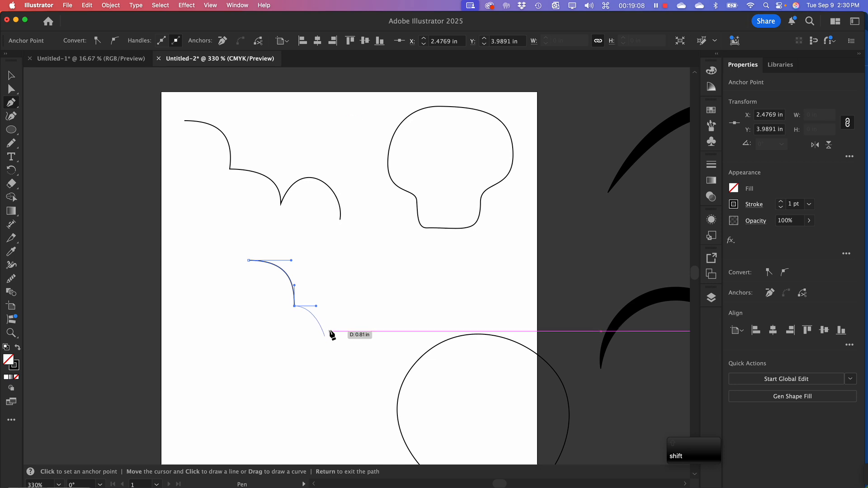
Add two smaller arcs ending at about X 3.03 in, Y 4.54 in and X 3.58 in, Y 5.10 in, finish the path, and select it
{"action": "mouse_move", "coordinate": [329, 335]}
{"action": "left_mouse_down"}
{"action": "mouse_move", "coordinate": [330, 353]}
{"action": "mouse_move", "coordinate": [346, 335]}
{"action": "left_mouse_up"}
{"action": "key", "text": "alt"}
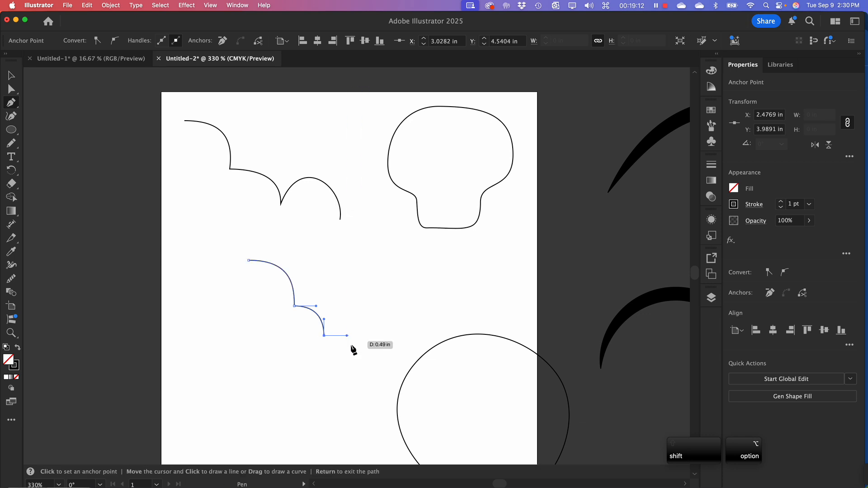
{"action": "left_click_drag", "start_coordinate": [354, 365], "coordinate": [356, 381]}
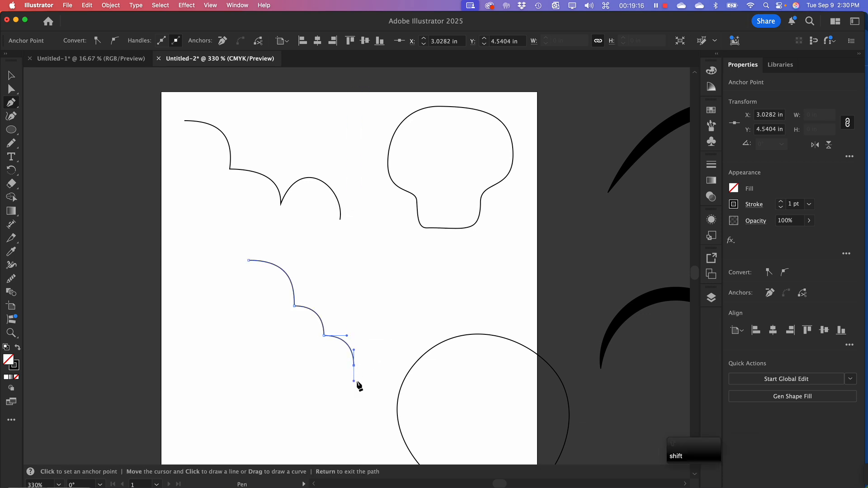
{"action": "key", "text": "Return"}
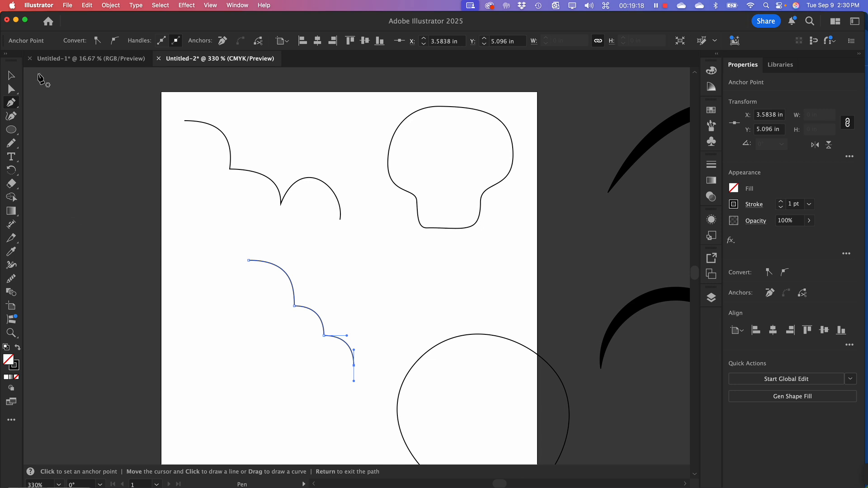
{"action": "left_click", "coordinate": [10, 77]}
{"action": "left_click_drag", "start_coordinate": [216, 260], "coordinate": [356, 355]}
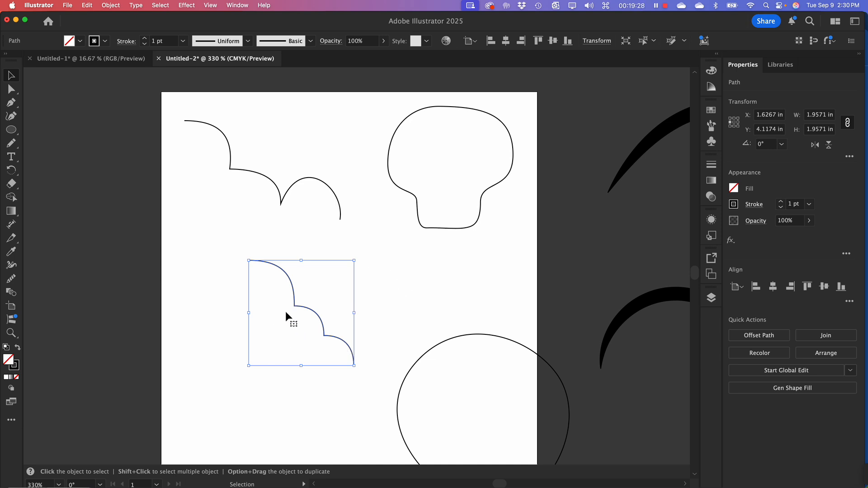
Start a new Pen path at about X 0.43 in, Y 2.28 in with a nearly horizontal direction handle
{"action": "left_click", "coordinate": [11, 104]}
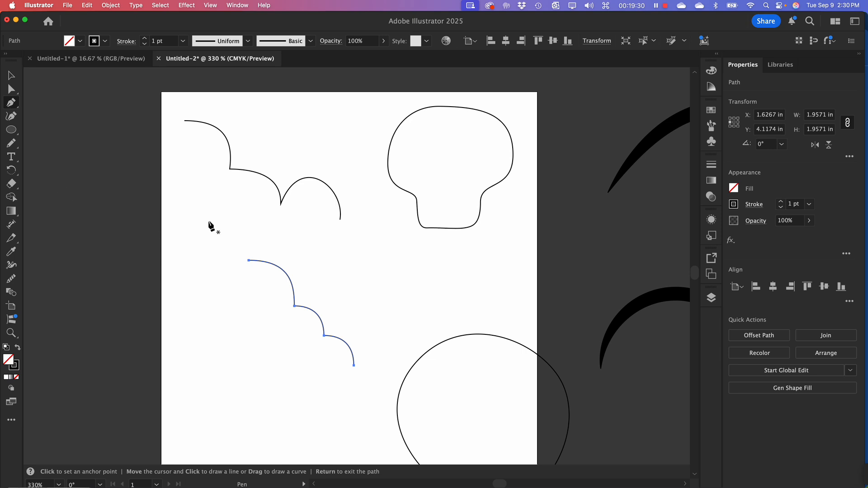
{"action": "left_click_drag", "start_coordinate": [185, 214], "coordinate": [213, 216]}
Try adding a second anchor to the new path with its outgoing handle split into a corner, and undo it
{"action": "left_click_drag", "start_coordinate": [216, 266], "coordinate": [260, 271]}
{"action": "key", "text": "alt"}
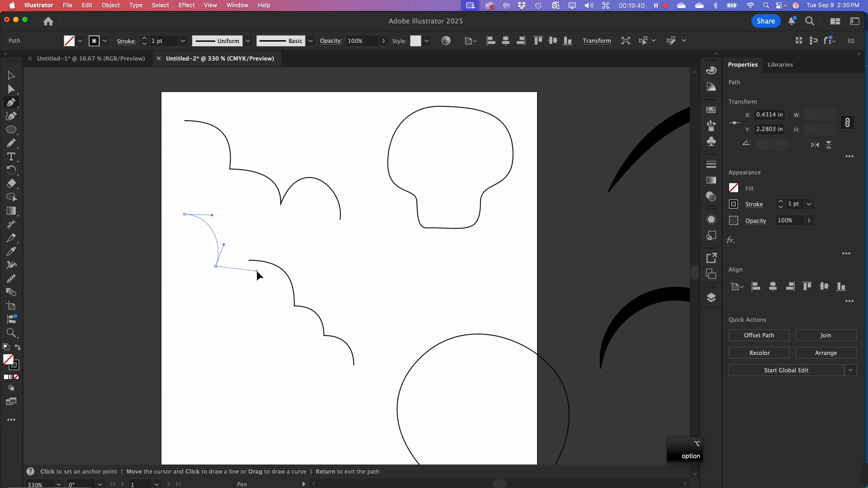
{"action": "left_click_drag", "start_coordinate": [256, 271], "coordinate": [251, 282]}
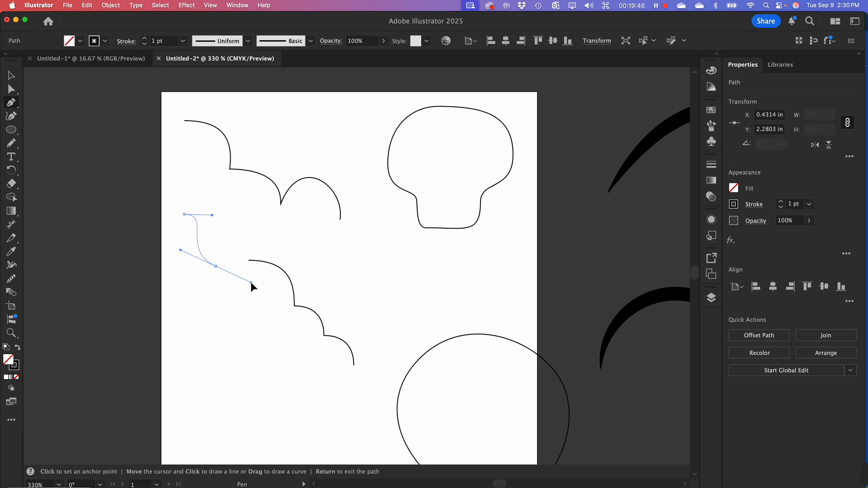
{"action": "key", "text": "alt"}
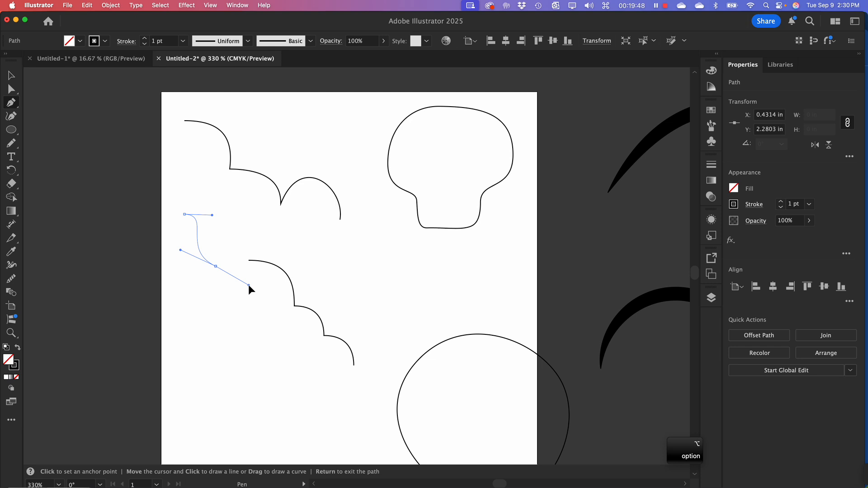
{"action": "key", "text": "super+z"}
Curve the path to an anchor at about X 1.18 in, Y 3.14 in, split its outgoing handle into a corner, and deselect the path
{"action": "left_click_drag", "start_coordinate": [224, 261], "coordinate": [219, 292]}
{"action": "key", "text": "alt"}
{"action": "left_click_drag", "start_coordinate": [259, 268], "coordinate": [259, 267]}
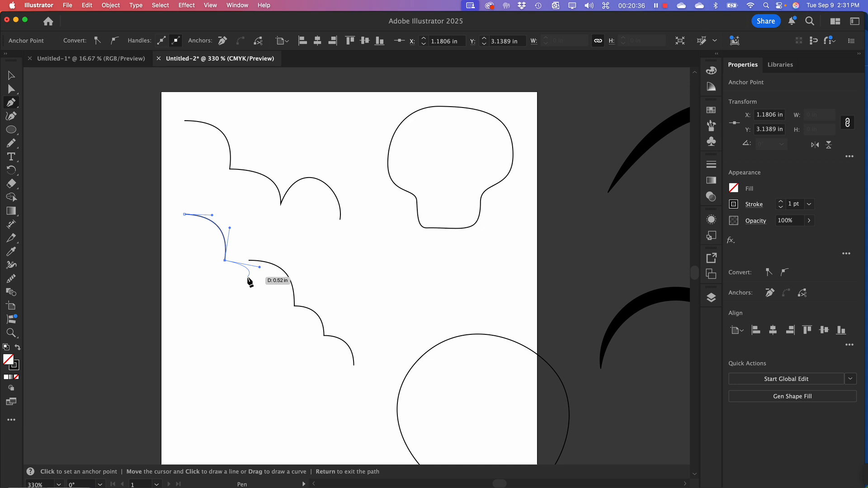
{"action": "left_click", "coordinate": [11, 78]}
{"action": "left_click", "coordinate": [191, 172]}
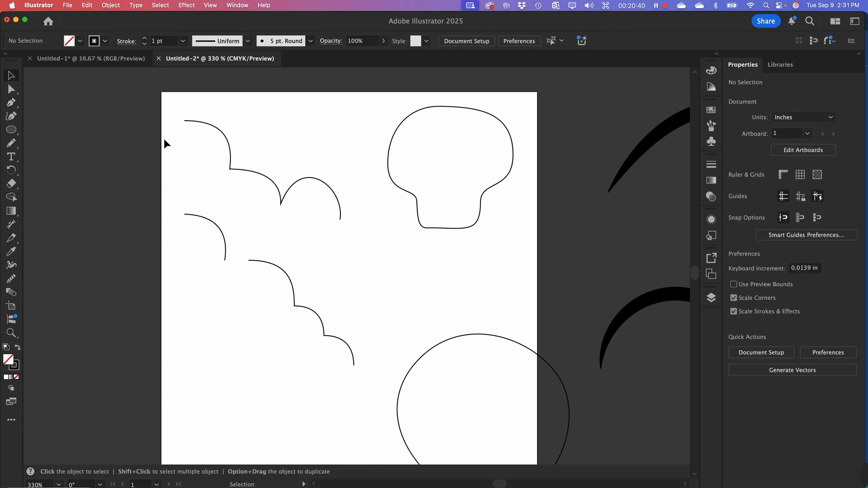
Move the three open arc paths down to about X 1.07 in, Y 7.88 in, and draw a circle about 2 in wide in the cleared space
{"action": "left_click_drag", "start_coordinate": [148, 98], "coordinate": [366, 354]}
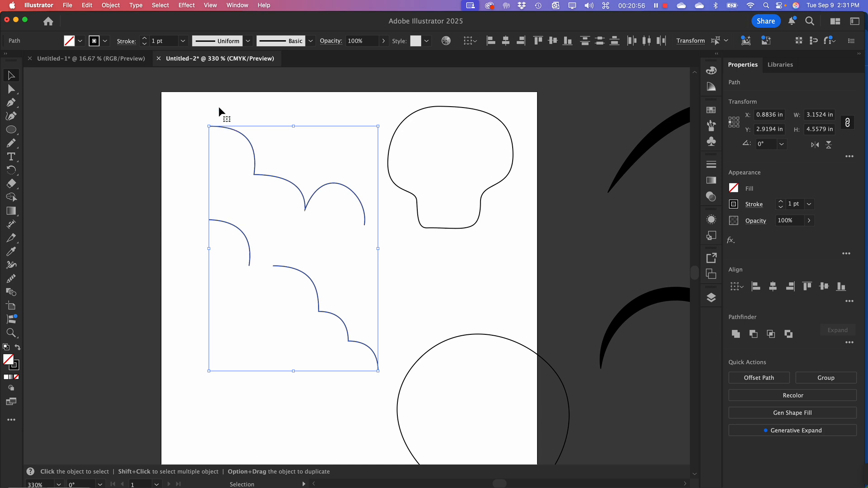
{"action": "left_click_drag", "start_coordinate": [253, 145], "coordinate": [263, 411]}
{"action": "left_click", "coordinate": [12, 130]}
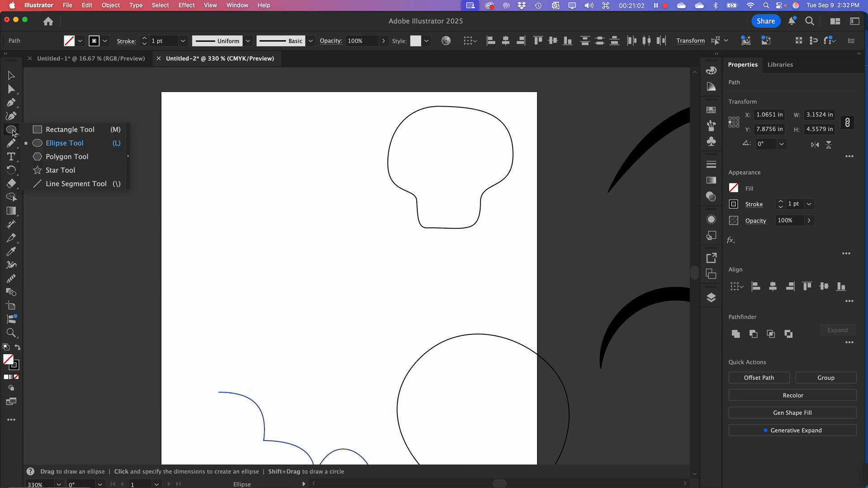
{"action": "left_click", "coordinate": [53, 145]}
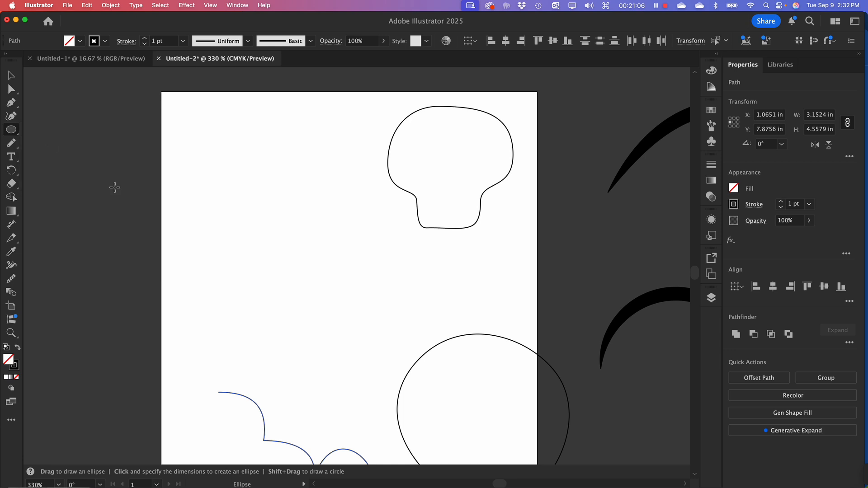
{"action": "left_click_drag", "start_coordinate": [240, 161], "coordinate": [348, 268]}
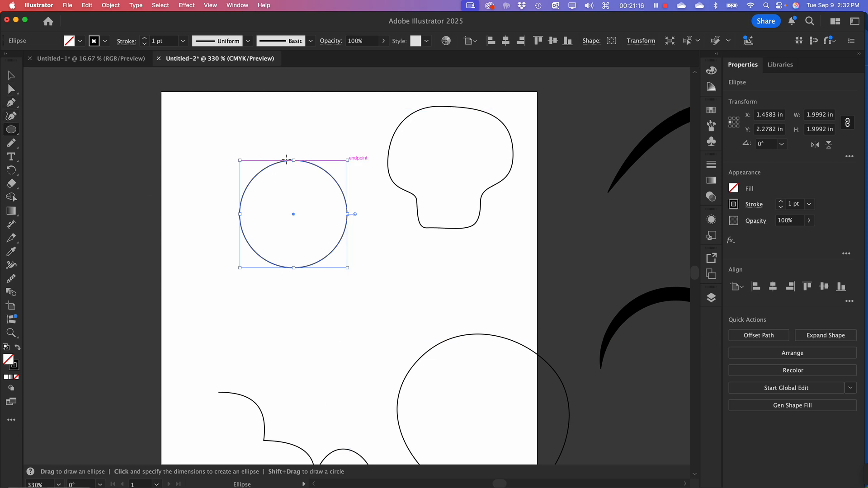
Turn the circle into a teardrop by converting its top anchor to a corner and moving that anchor straight up, then deselect it
{"action": "left_click", "coordinate": [18, 106]}
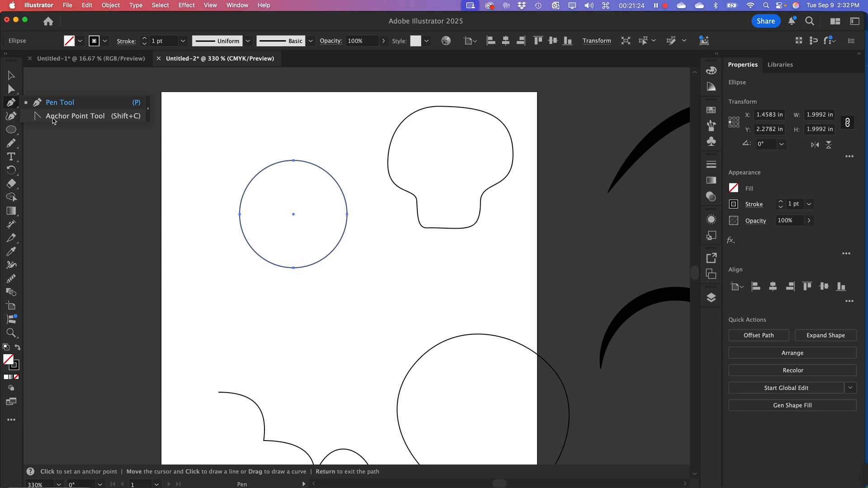
{"action": "left_click", "coordinate": [53, 118]}
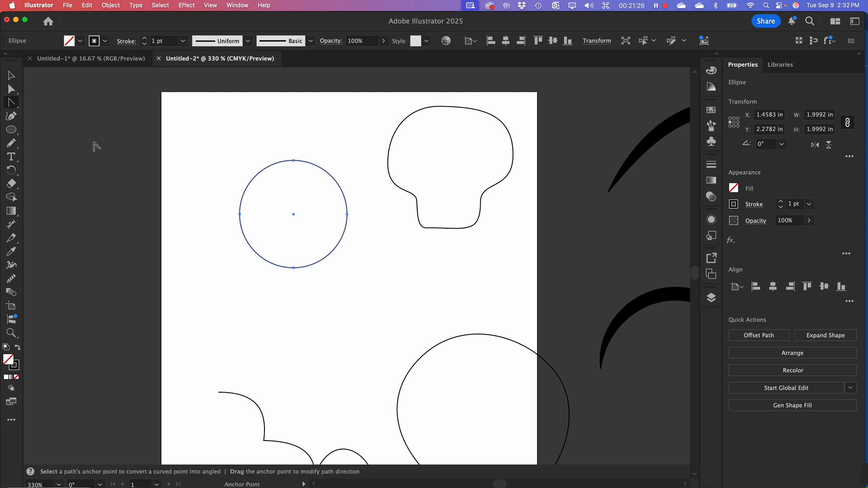
{"action": "left_click", "coordinate": [294, 161]}
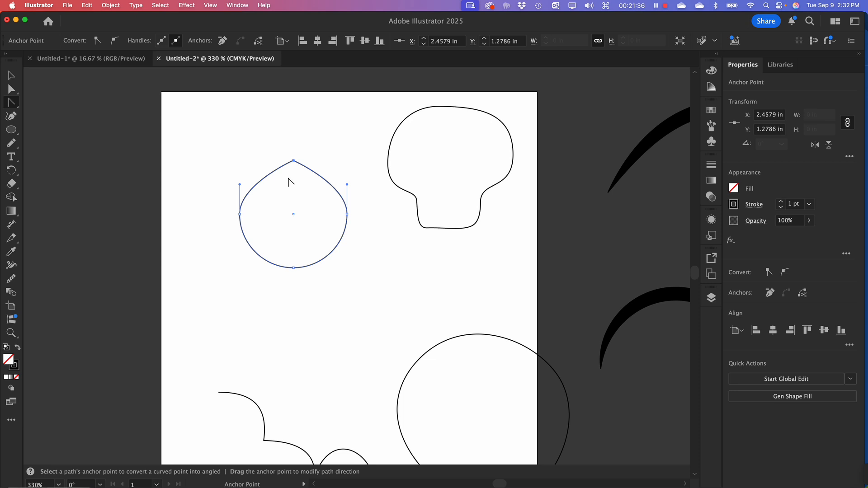
{"action": "left_click", "coordinate": [9, 90]}
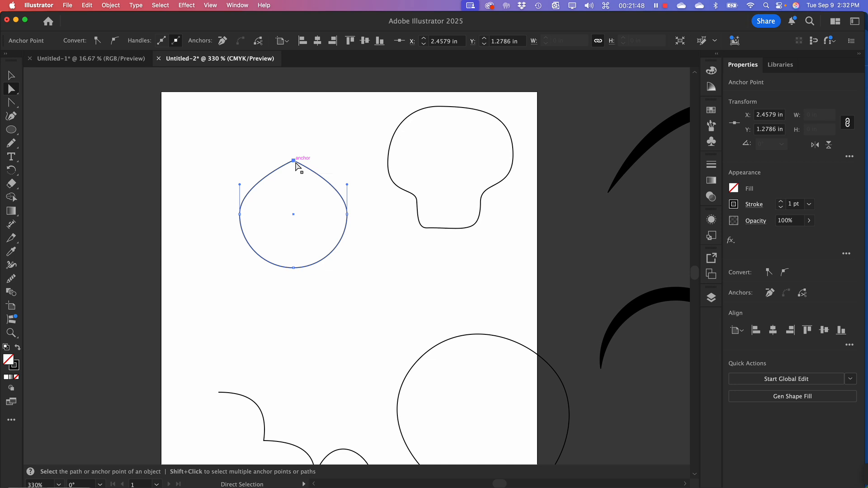
{"action": "left_click_drag", "start_coordinate": [295, 162], "coordinate": [298, 130]}
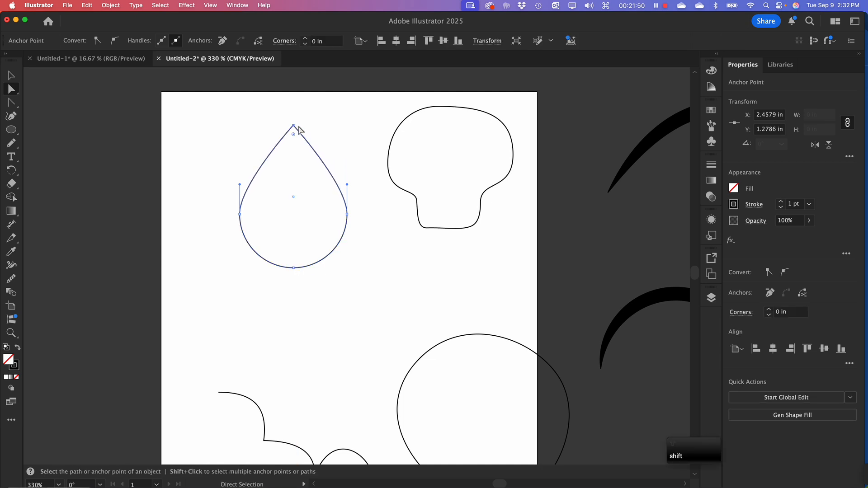
{"action": "left_click", "coordinate": [337, 138]}
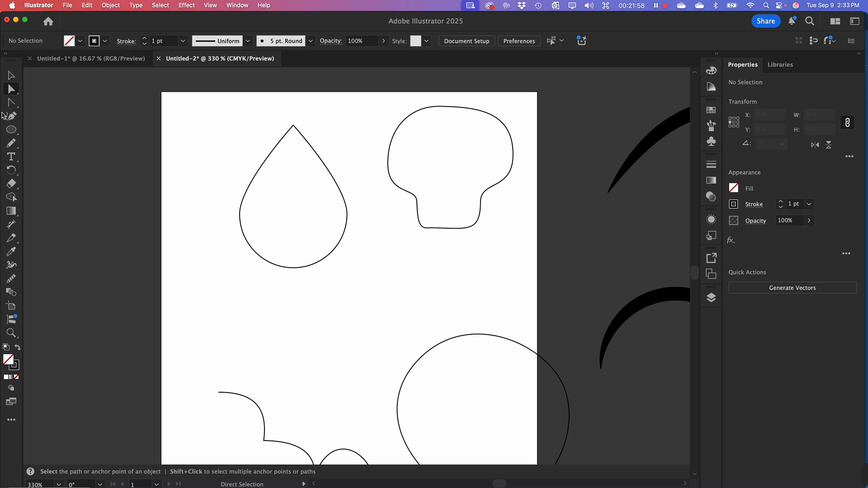
Detach the Pen and Anchor Point tool group as a floating toolbar and place it beside the artboard's upper-left corner
{"action": "left_click", "coordinate": [11, 102]}
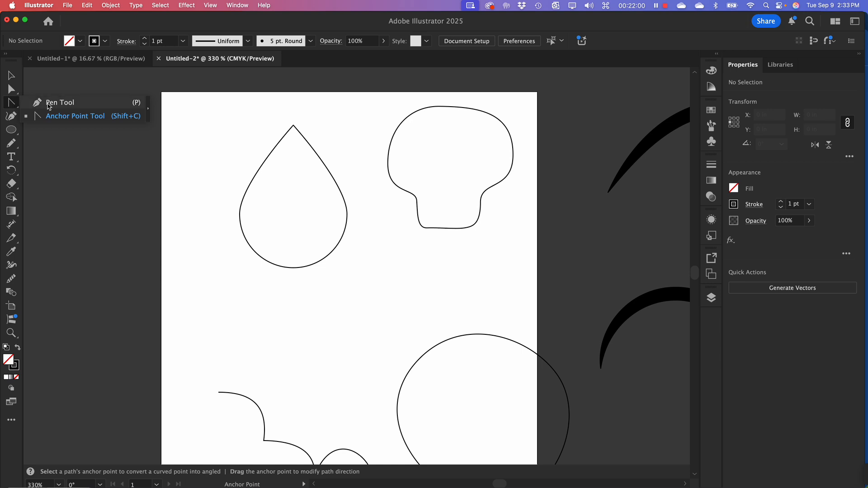
{"action": "left_click", "coordinate": [148, 110]}
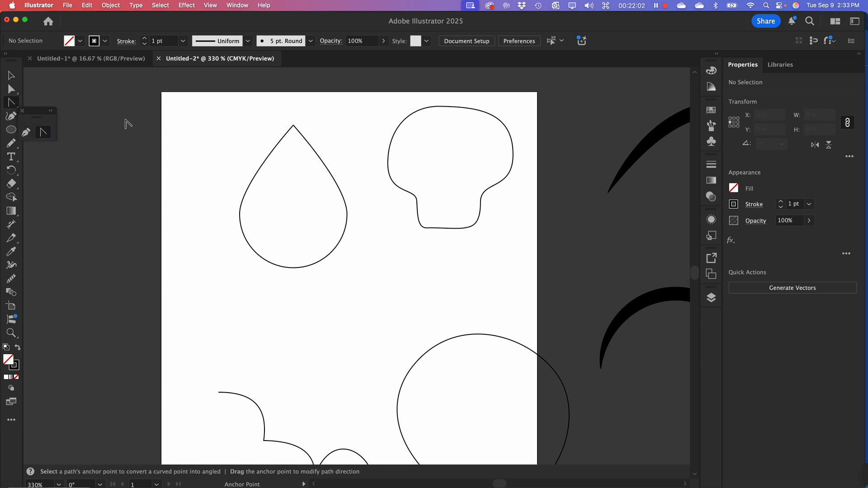
{"action": "left_click_drag", "start_coordinate": [38, 113], "coordinate": [106, 74]}
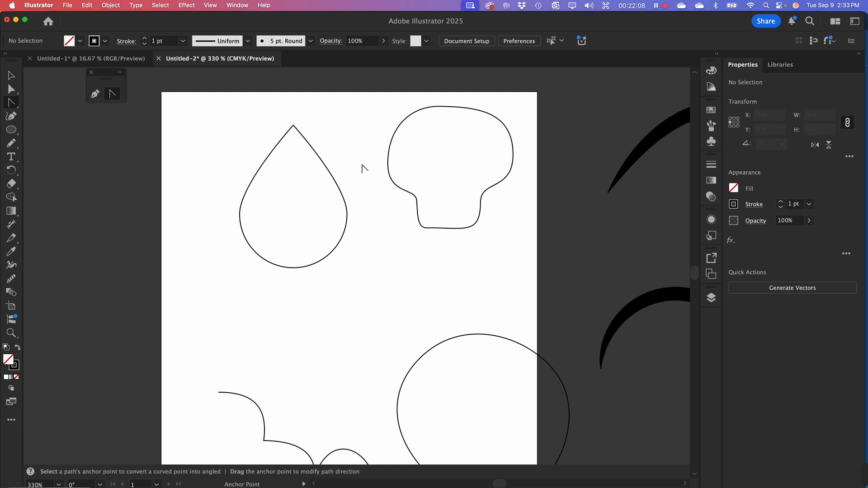
Reshape the mushroom-like path's top anchor by converting it to a corner, pulling out new handles and bending the right-hand one independently down into the shape
{"action": "left_click", "coordinate": [449, 107], "text": "super"}
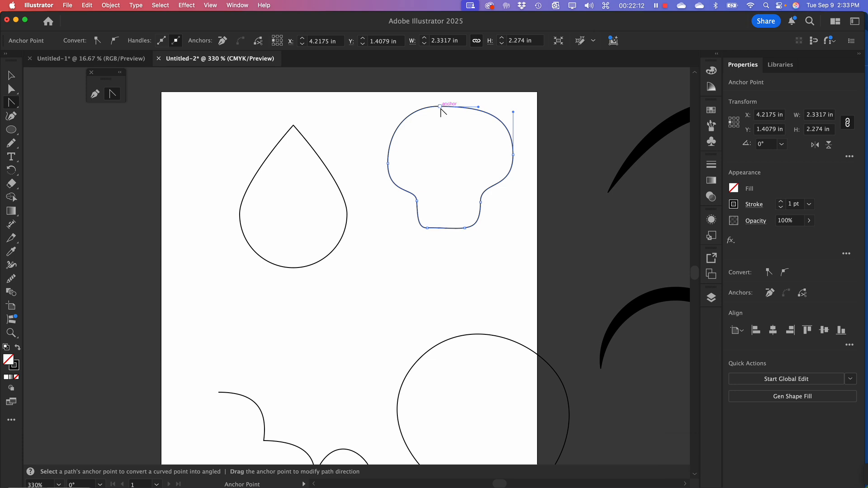
{"action": "left_click", "coordinate": [440, 107]}
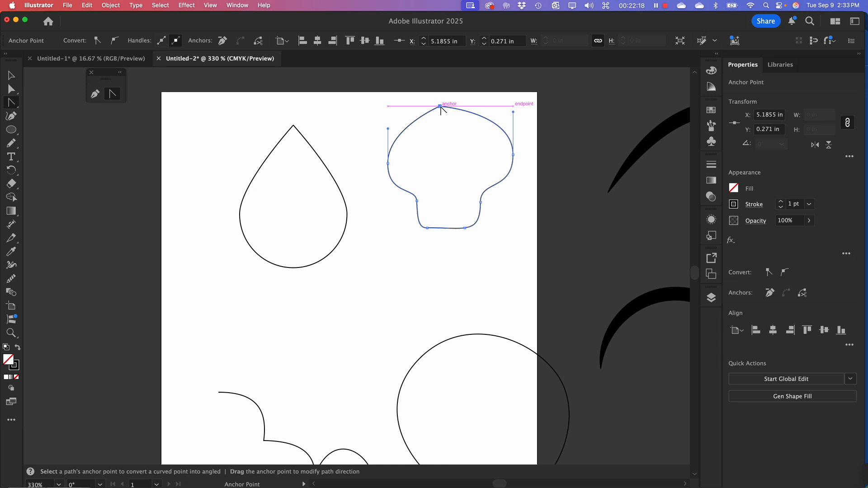
{"action": "left_click_drag", "start_coordinate": [440, 107], "coordinate": [468, 121]}
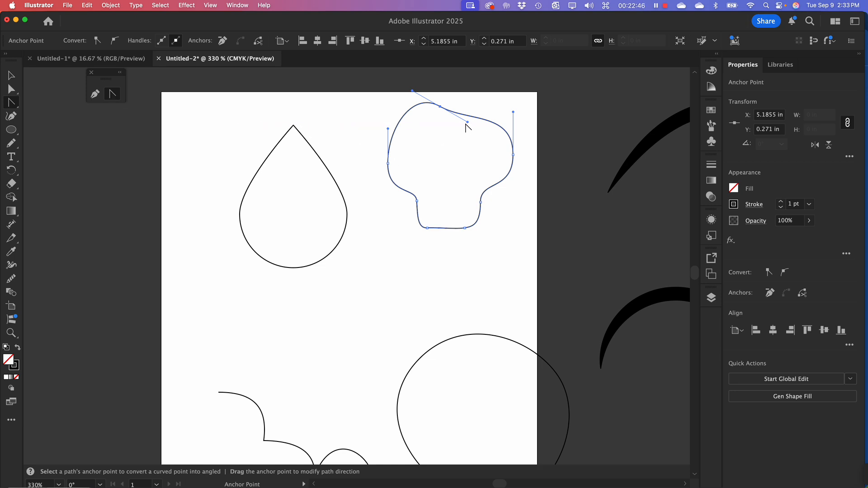
{"action": "key", "text": "alt"}
{"action": "left_click_drag", "start_coordinate": [467, 122], "coordinate": [434, 168]}
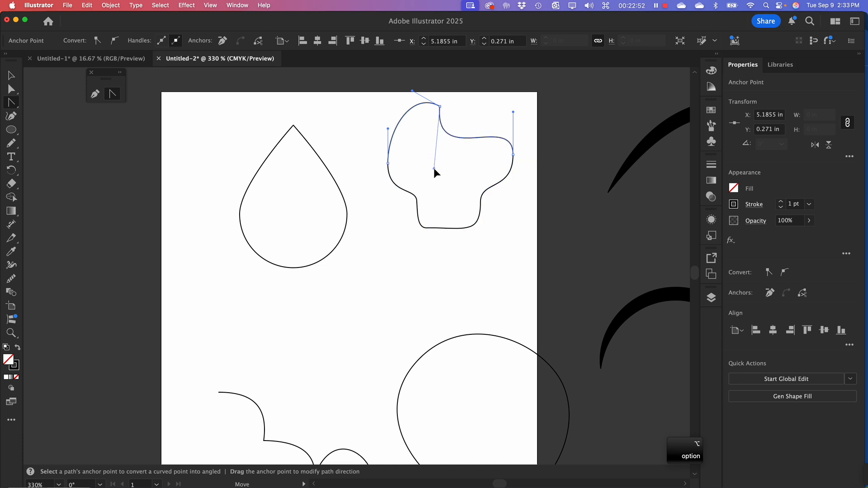
{"action": "left_click_drag", "start_coordinate": [433, 167], "coordinate": [425, 166]}
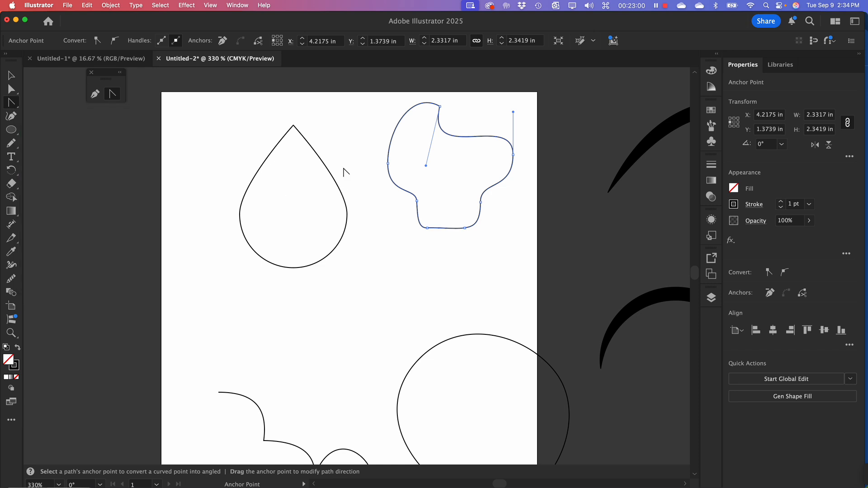
Split the lower handle of the anchor on the right side of the path's stem and swing it inward to form a notch
{"action": "key", "text": "alt"}
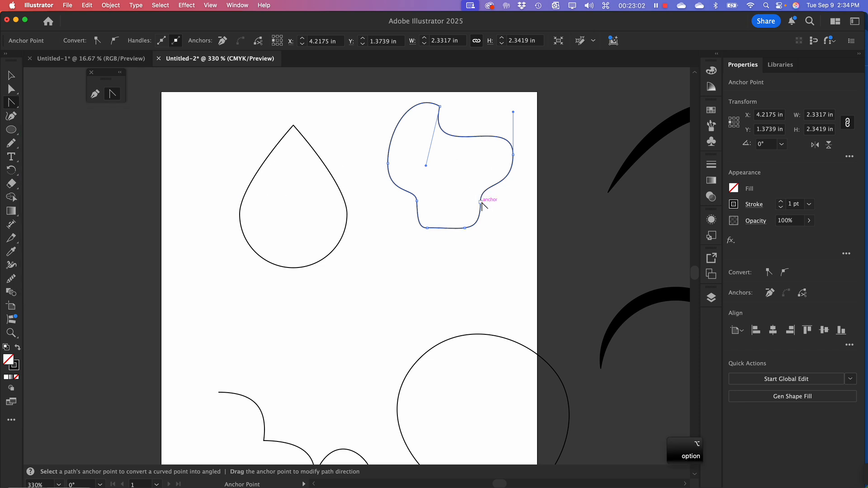
{"action": "left_click_drag", "start_coordinate": [481, 202], "coordinate": [482, 222]}
{"action": "left_click", "coordinate": [480, 224]}
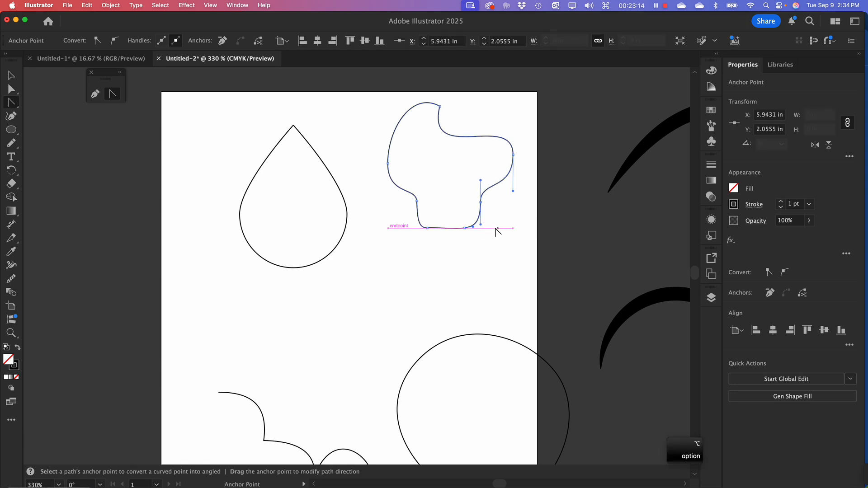
{"action": "left_click_drag", "start_coordinate": [482, 223], "coordinate": [445, 204]}
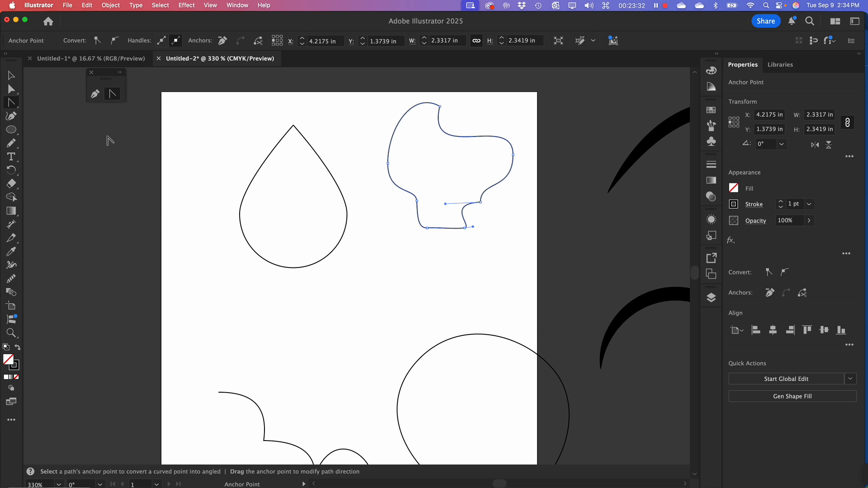
Move the teardrop to about X 0.39 in, Y 1.49 in, and the notched shape to about X 3.5 in, Y 1.23 in
{"action": "left_click", "coordinate": [11, 75]}
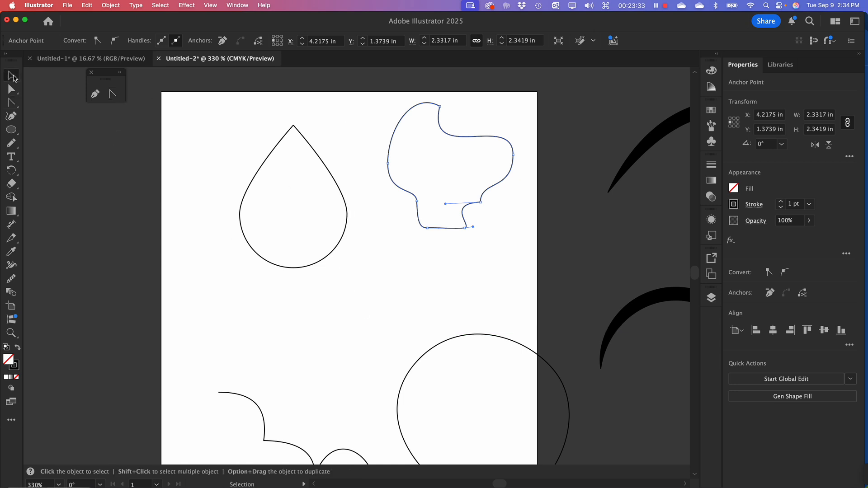
{"action": "left_click", "coordinate": [223, 148]}
{"action": "left_click", "coordinate": [473, 138]}
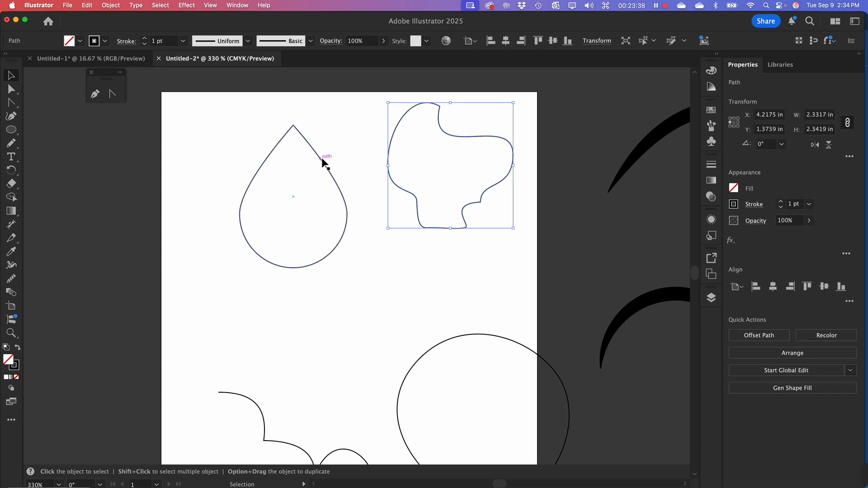
{"action": "left_click_drag", "start_coordinate": [324, 165], "coordinate": [266, 138]}
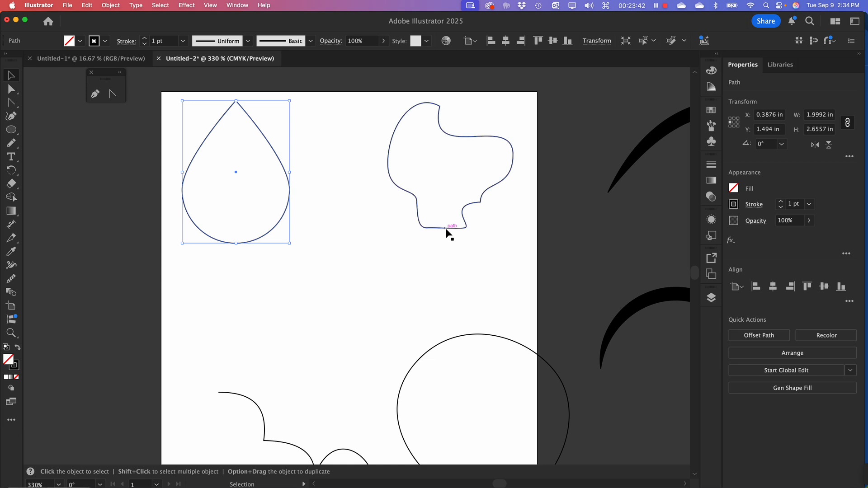
{"action": "left_click_drag", "start_coordinate": [446, 230], "coordinate": [407, 223]}
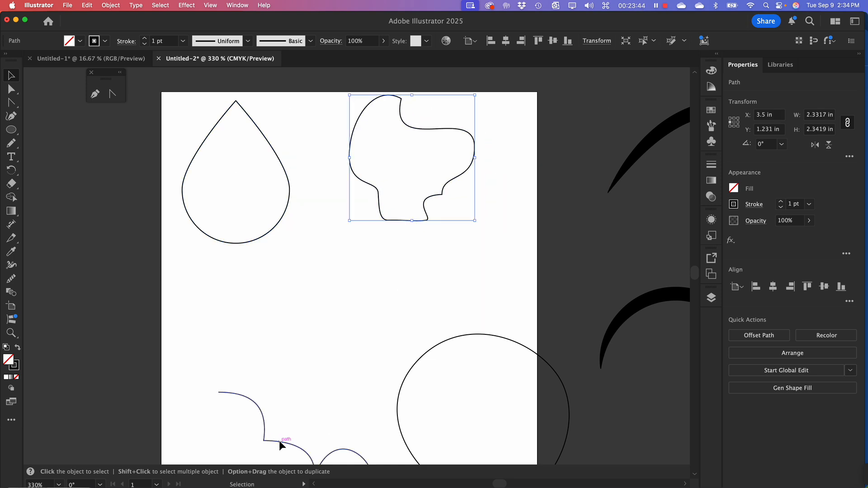
Move the joined arc path to about X 0.27 in, Y 3.92 in, and the large rounded shape to about X 3.53 in, Y 4.46 in
{"action": "left_click_drag", "start_coordinate": [279, 441], "coordinate": [237, 302]}
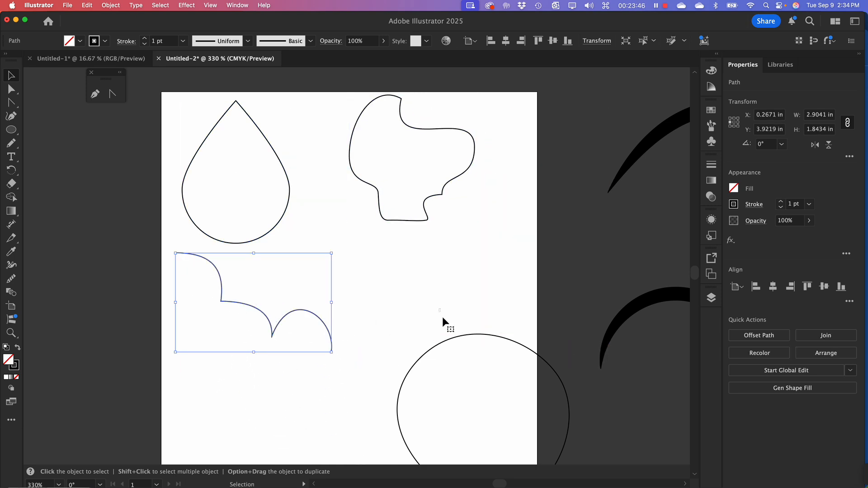
{"action": "left_click", "coordinate": [445, 344]}
{"action": "left_click_drag", "start_coordinate": [442, 342], "coordinate": [399, 261]}
Move the large rounded shape off the artboard to about X 7.30 in, Y 6.02 in, and deselect it
{"action": "key", "text": "space"}
{"action": "left_click_drag", "start_coordinate": [421, 359], "coordinate": [390, 264]}
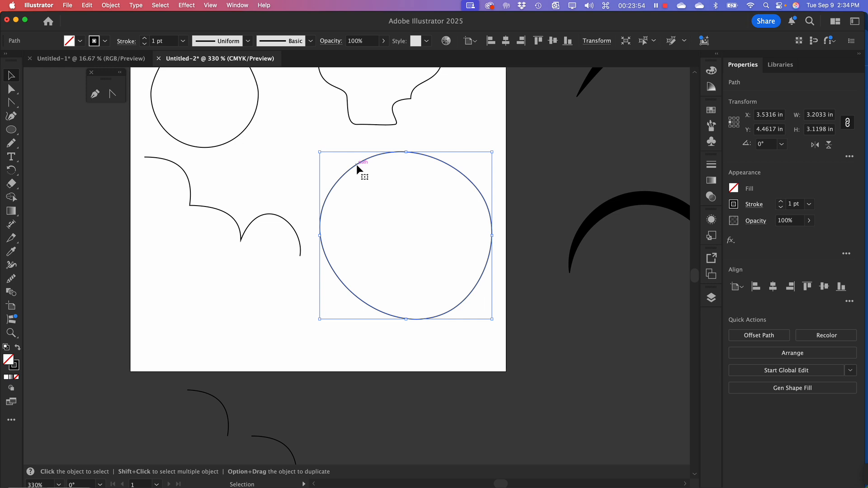
{"action": "left_click_drag", "start_coordinate": [357, 166], "coordinate": [560, 254]}
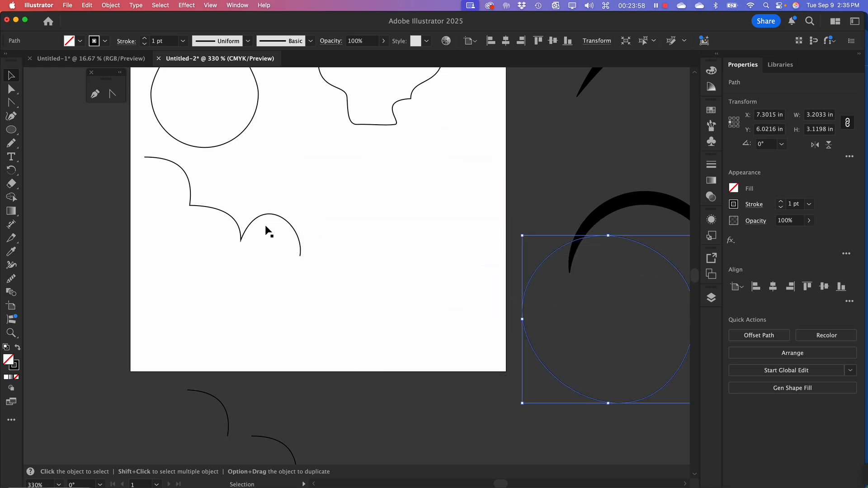
{"action": "left_click", "coordinate": [387, 246]}
Move the notched shape down and slightly right into the open space beside the teardrop and the arc path, and deselect it
{"action": "left_click_drag", "start_coordinate": [374, 199], "coordinate": [385, 291]}
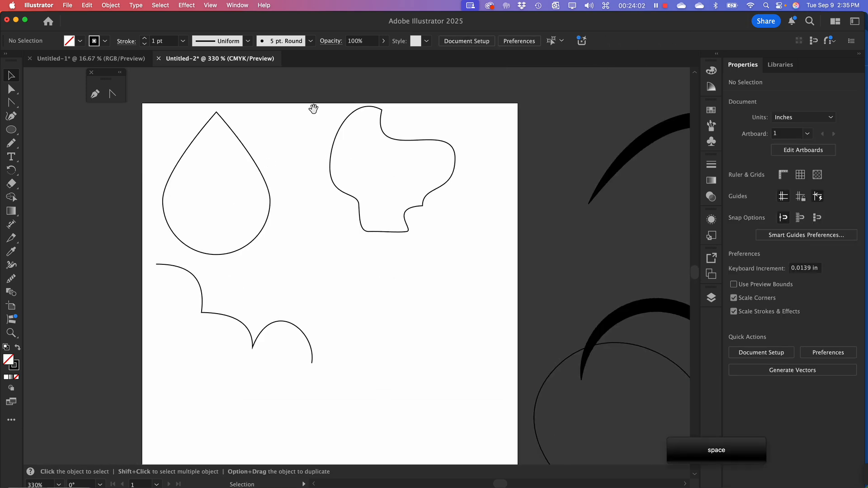
{"action": "left_click", "coordinate": [409, 229]}
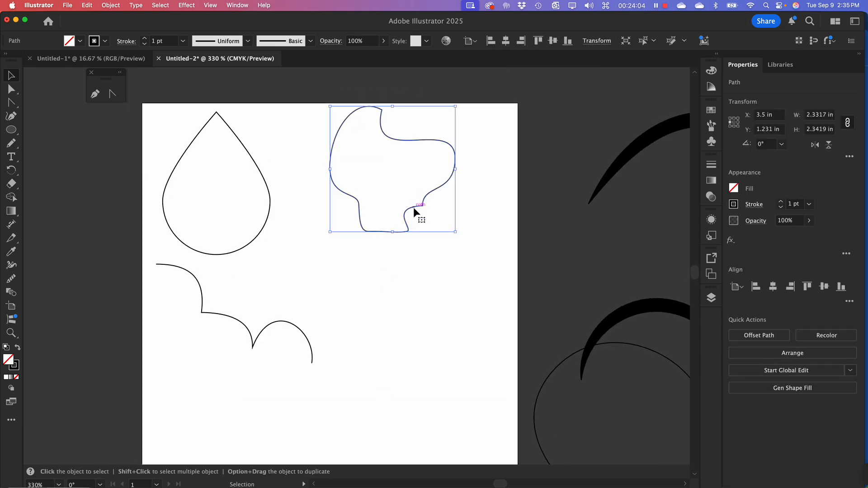
{"action": "left_click_drag", "start_coordinate": [413, 208], "coordinate": [441, 286]}
{"action": "left_click", "coordinate": [414, 385]}
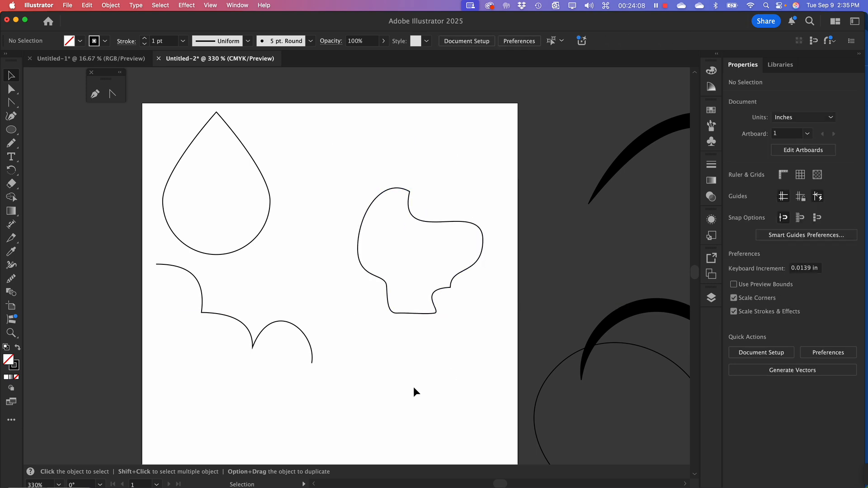
Create a new 7 x 7 in document in CMYK color with one artboard
{"action": "key", "text": "super"}
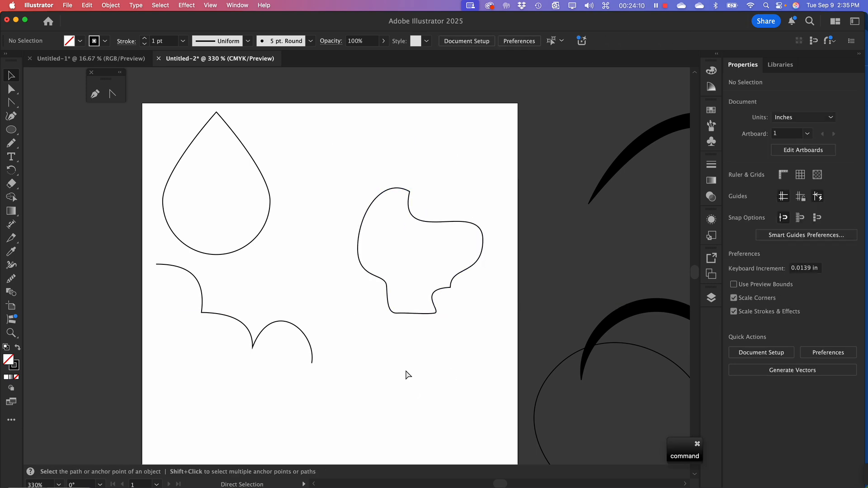
{"action": "key", "text": "super+n"}
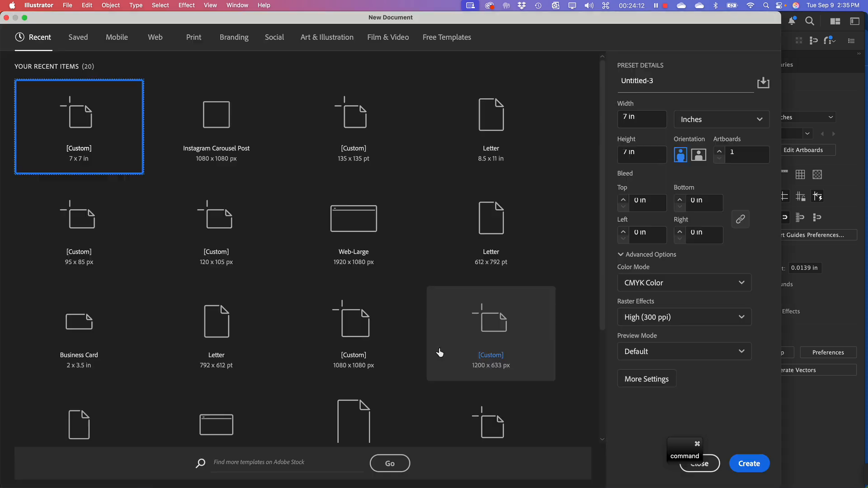
{"action": "left_click", "coordinate": [748, 463]}
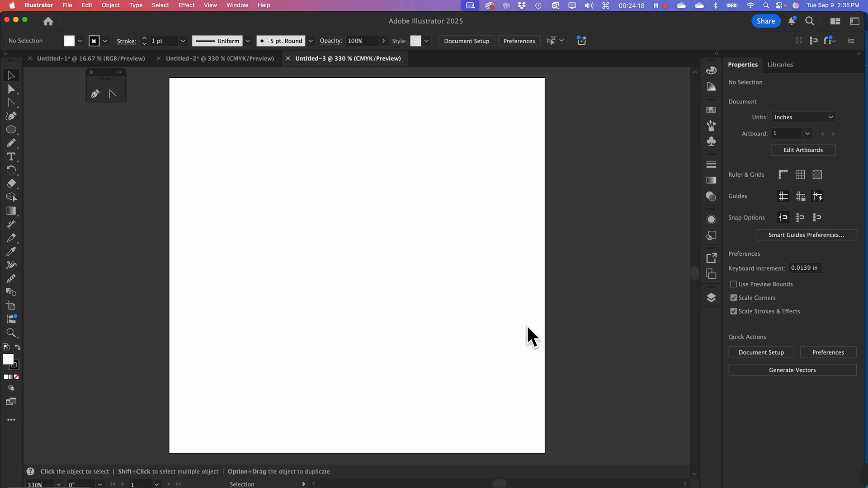
{"action": "key", "text": "super+shift+p"}
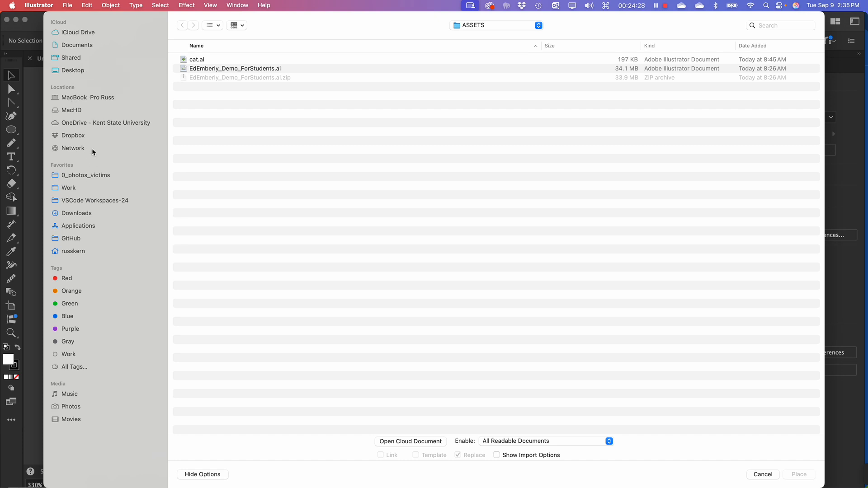
{"action": "left_click", "coordinate": [101, 123]}
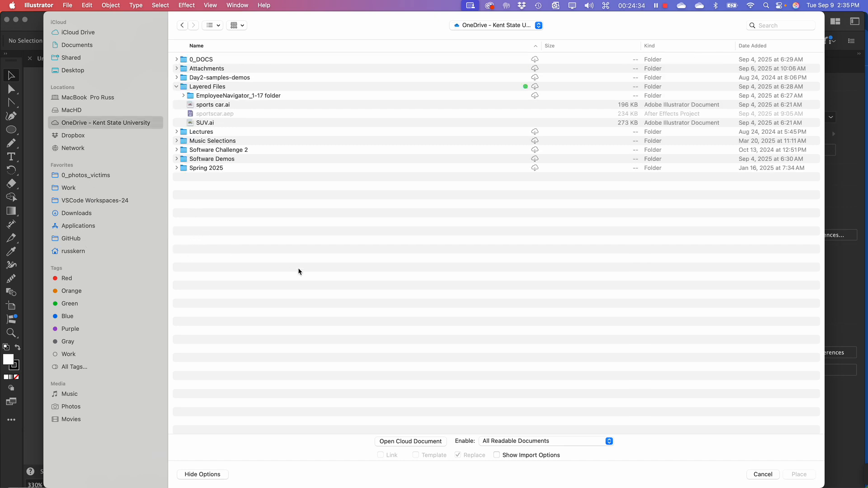
{"action": "key", "text": "super+Tab"}
{"action": "left_click", "coordinate": [763, 475]}
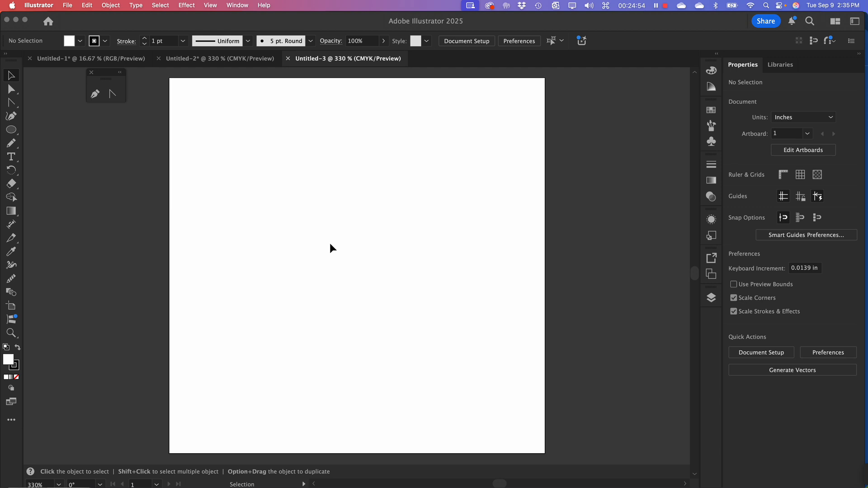
With the Pen tool, draw an arc from about X 2.63 in, Y 1.27 in to X 3.87 in, Y 1.73 in, breaking its end handle outward
{"action": "left_click", "coordinate": [12, 116]}
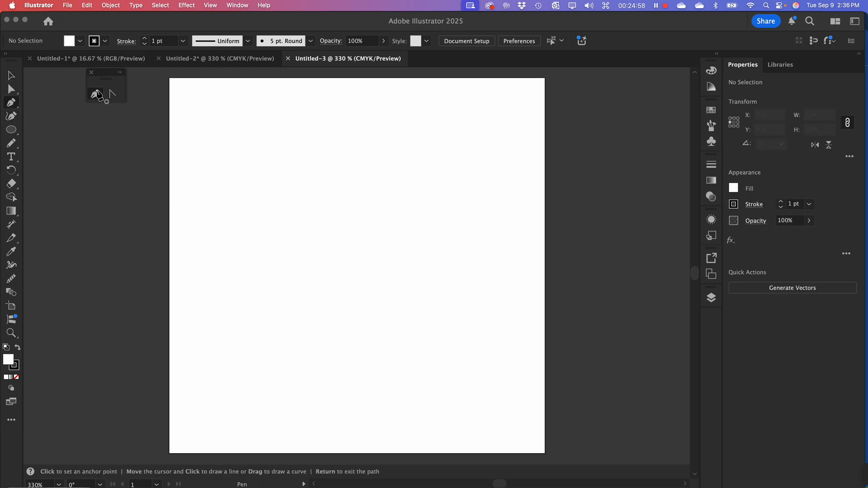
{"action": "left_click_drag", "start_coordinate": [341, 128], "coordinate": [347, 122]}
{"action": "left_click_drag", "start_coordinate": [377, 170], "coordinate": [373, 197]}
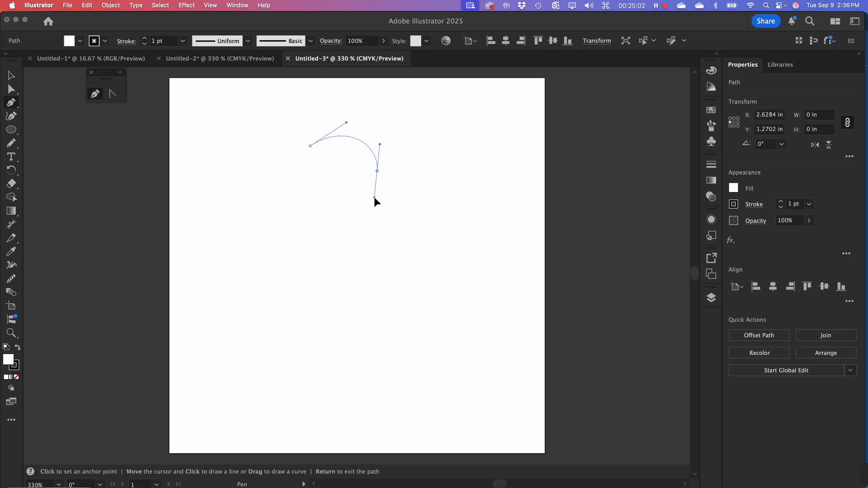
{"action": "key", "text": "alt"}
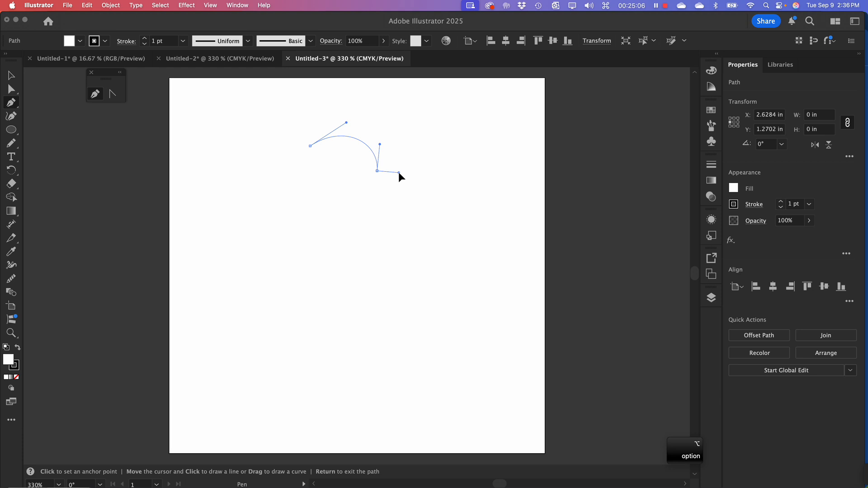
{"action": "left_click_drag", "start_coordinate": [401, 172], "coordinate": [401, 172]}
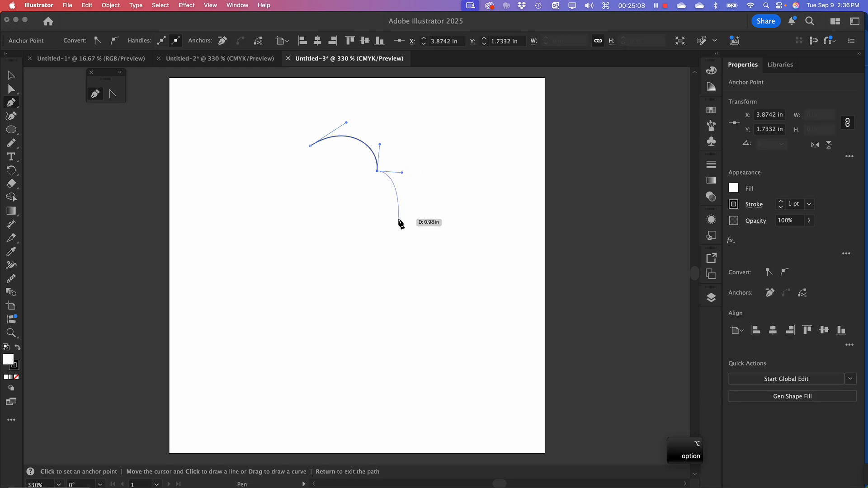
Add two outward-bulging scallops ending at about X 4.47 in, Y 3.00 in and X 5.15 in, Y 4.34 in, breaking each end handle outward
{"action": "left_click_drag", "start_coordinate": [409, 239], "coordinate": [397, 280]}
{"action": "key", "text": "alt"}
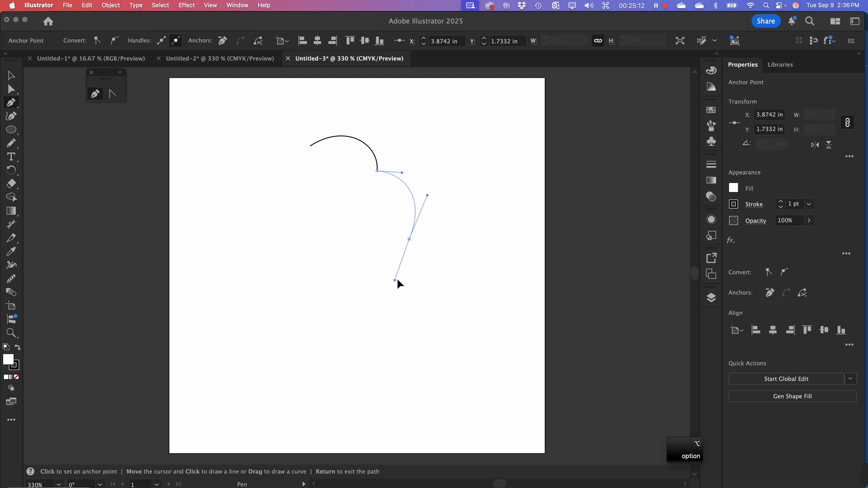
{"action": "left_click_drag", "start_coordinate": [439, 246], "coordinate": [439, 242]}
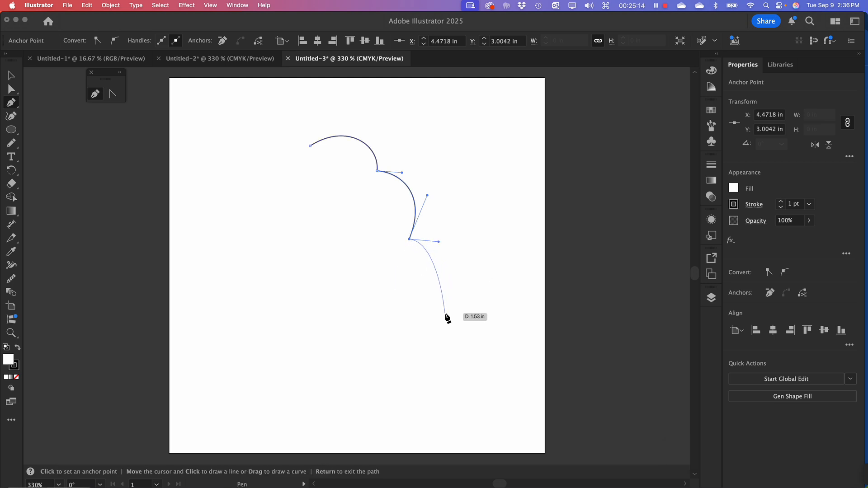
{"action": "left_click_drag", "start_coordinate": [445, 312], "coordinate": [430, 350]}
{"action": "key", "text": "alt"}
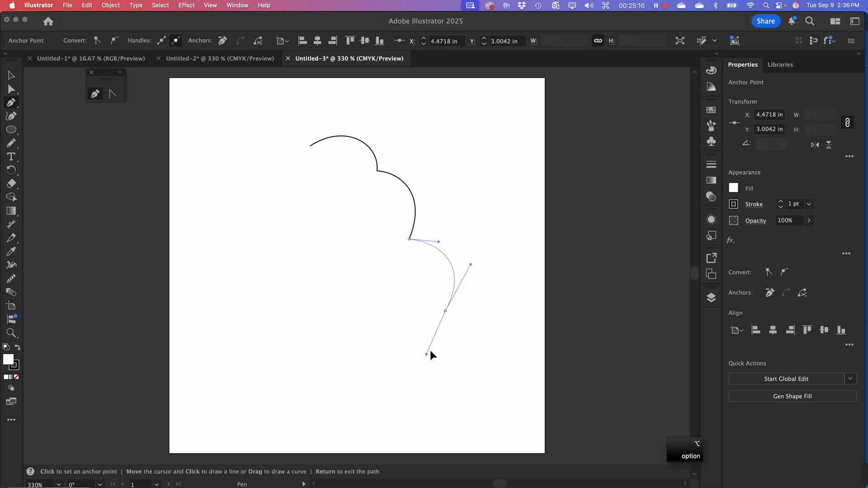
{"action": "left_click_drag", "start_coordinate": [471, 319], "coordinate": [472, 320]}
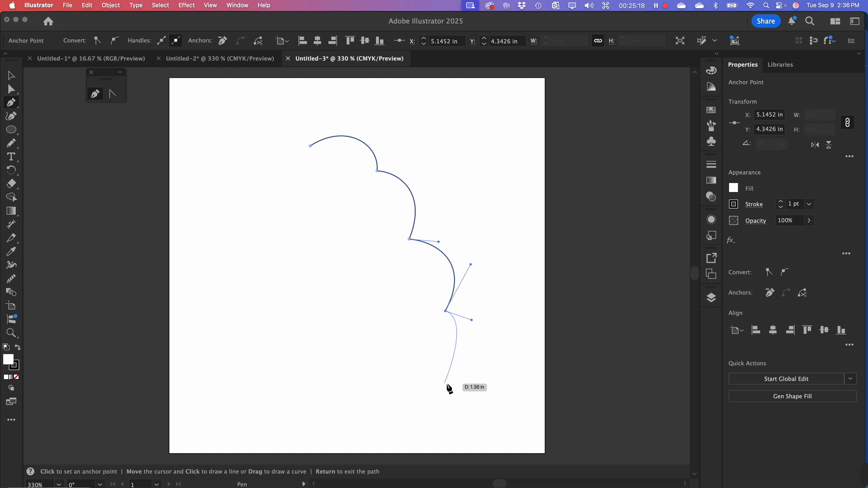
Continue the path through a smooth anchor at about X 5.32 in, Y 5.97 in to X 3.66 in, Y 5.84 in, with a horizontal outgoing handle
{"action": "left_click_drag", "start_coordinate": [454, 399], "coordinate": [427, 433]}
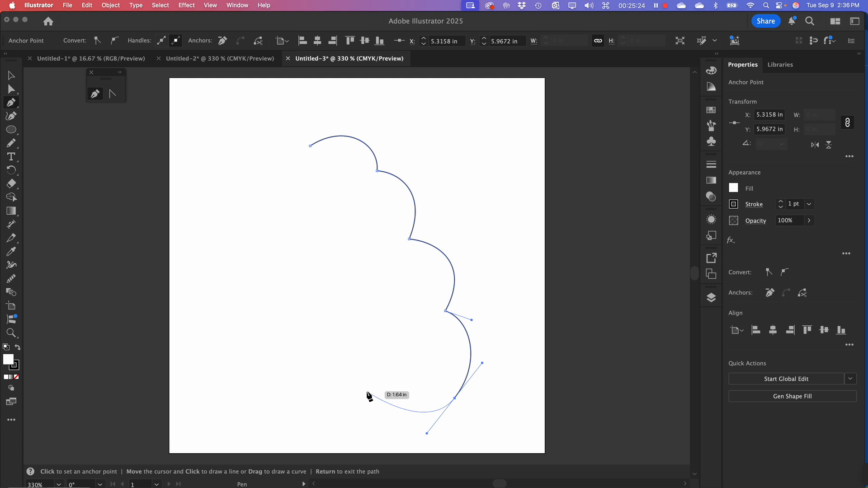
{"action": "left_click_drag", "start_coordinate": [365, 391], "coordinate": [341, 373]}
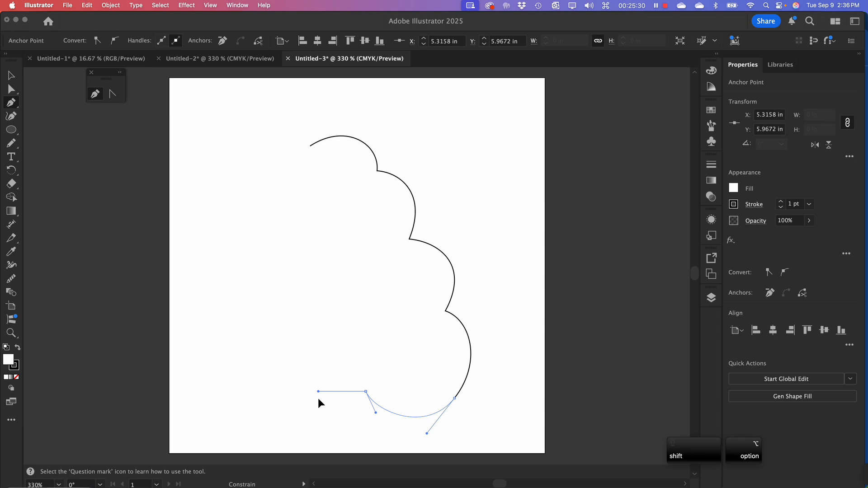
{"action": "left_click_drag", "start_coordinate": [318, 399], "coordinate": [344, 355]}
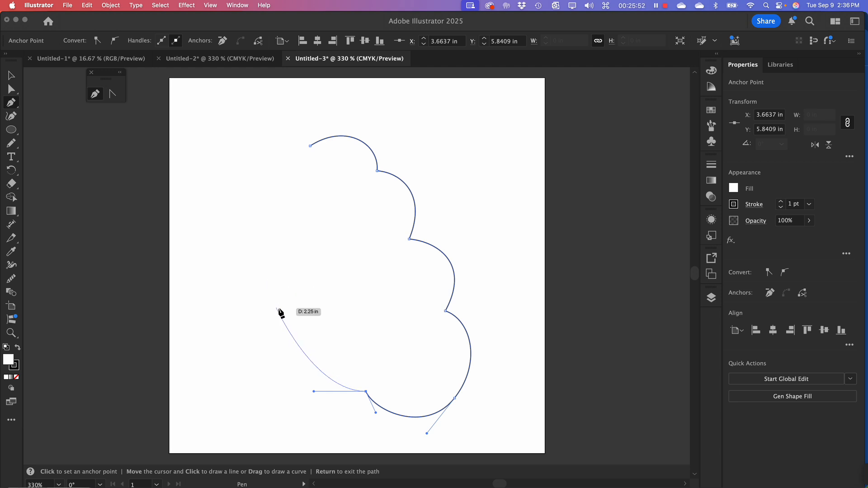
Adjust the incoming handle of the anchor at X 4.47 in, Y 3.00 in so the second scallop bulges slightly further outward
{"action": "key", "text": "super"}
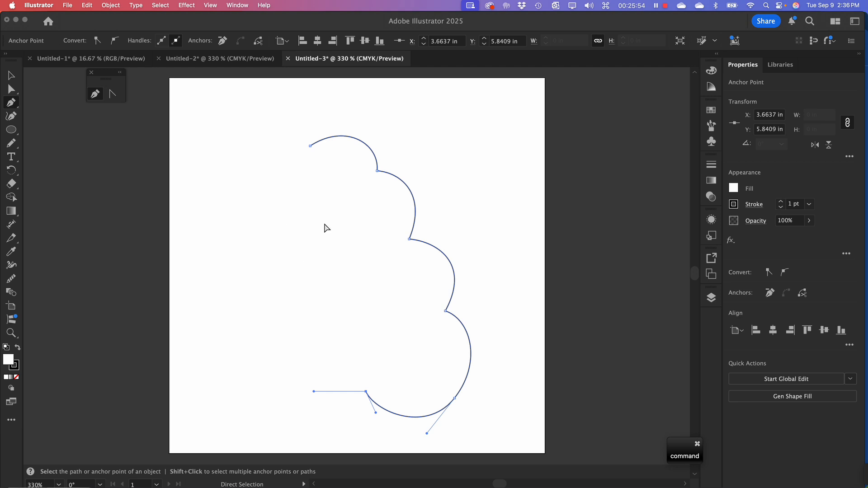
{"action": "left_click", "coordinate": [409, 240]}
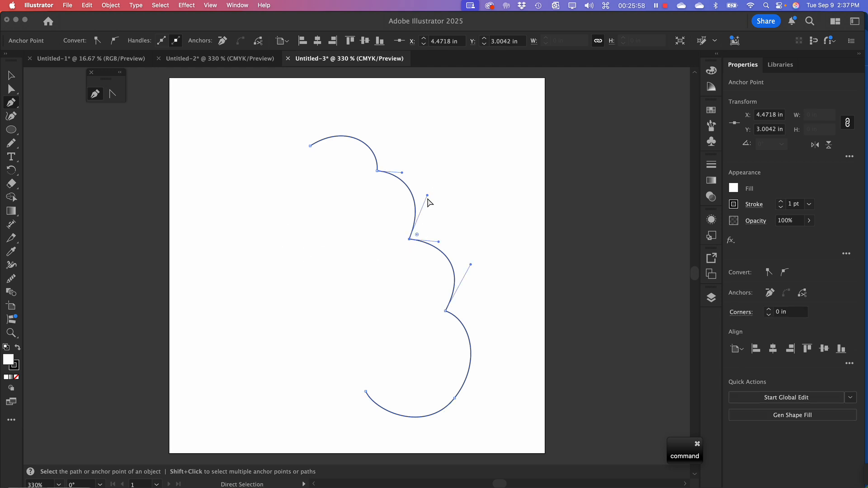
{"action": "left_click_drag", "start_coordinate": [427, 195], "coordinate": [433, 201]}
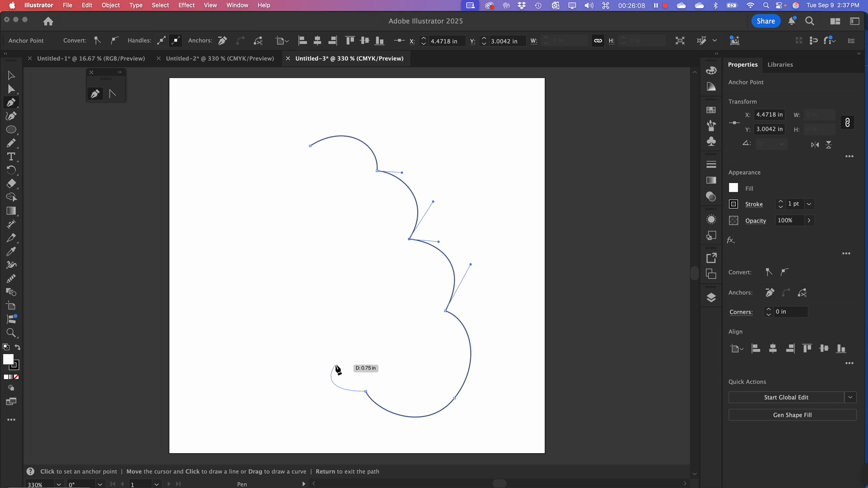
Extend the path from its open lower end with a tight turn and an S-curve up to about X 3.37 in, Y 4.14 in
{"action": "left_click", "coordinate": [330, 363]}
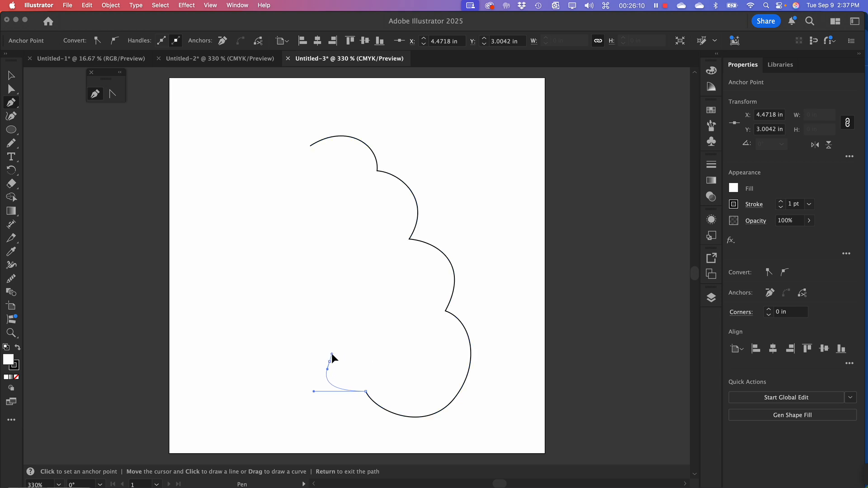
{"action": "left_click_drag", "start_coordinate": [350, 300], "coordinate": [328, 276]}
Swing the outgoing handle of the anchor at X 5.15 in, Y 4.34 in inward so the segment below it curves into the shape
{"action": "key", "text": "super"}
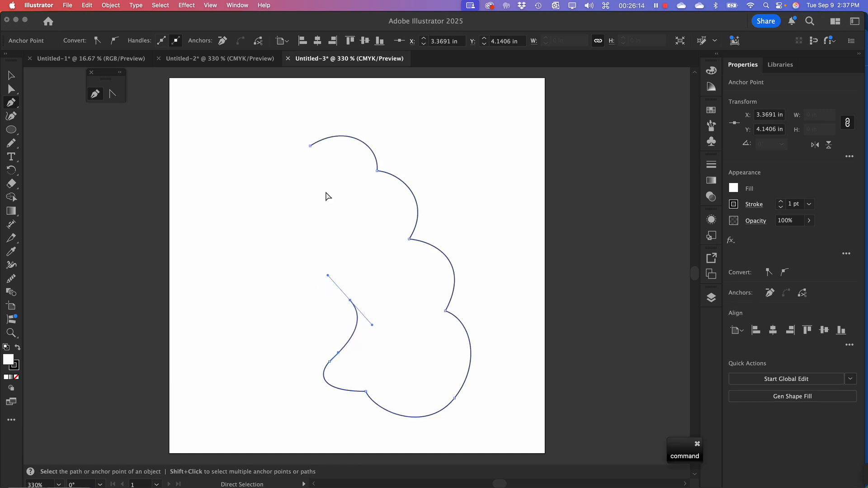
{"action": "left_click", "coordinate": [446, 312], "text": "super"}
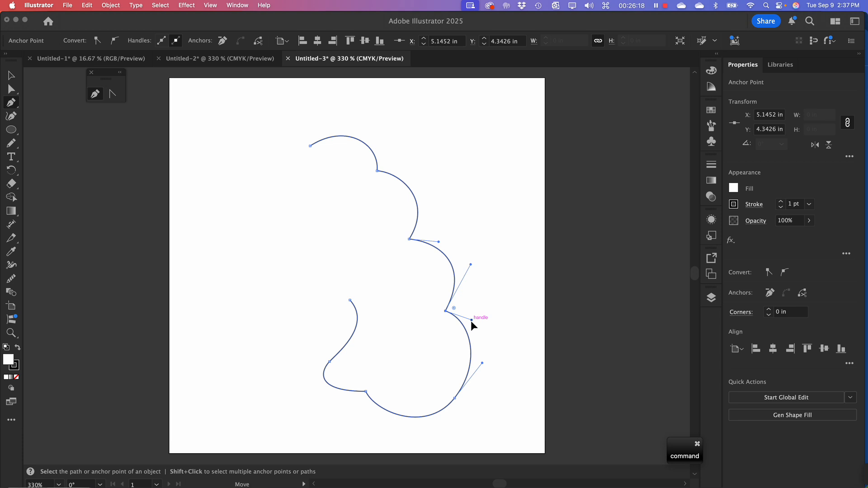
{"action": "left_click_drag", "start_coordinate": [472, 321], "coordinate": [423, 347]}
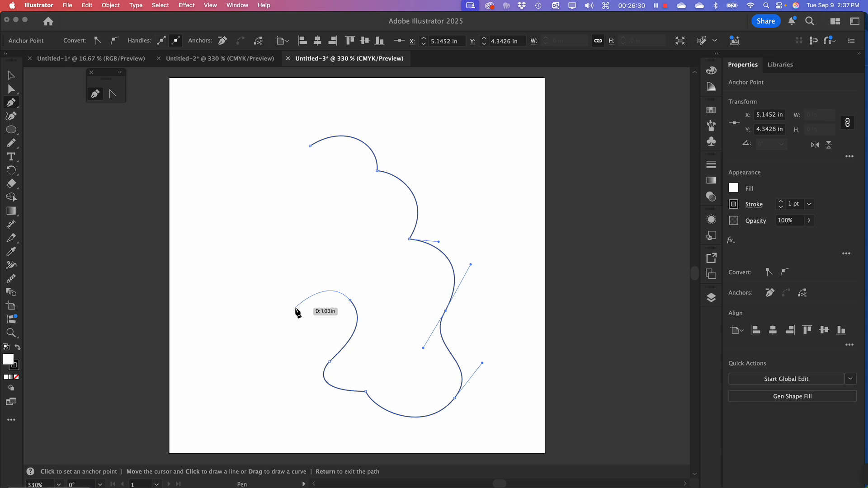
Continue the path with corner anchors at about X 2.27 in, Y 4.26 in and X 2.88 in, Y 2.56 in, curving the segments between them
{"action": "left_click_drag", "start_coordinate": [291, 307], "coordinate": [261, 286]}
{"action": "key", "text": "alt"}
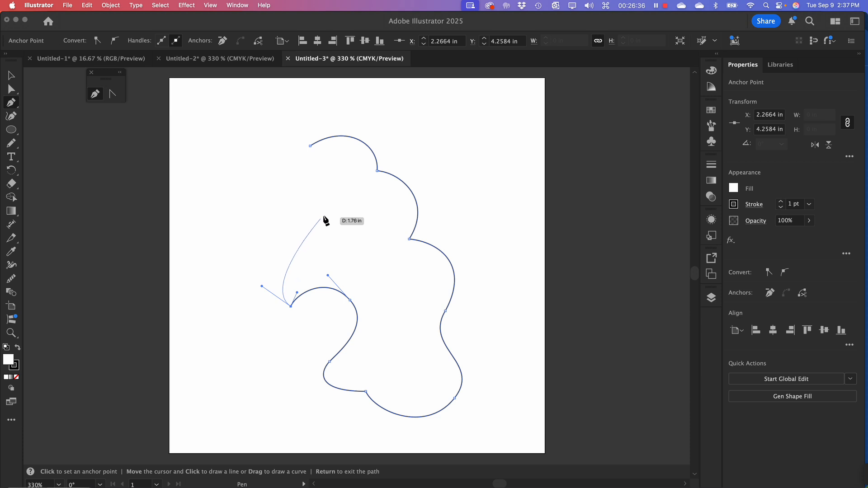
{"action": "left_click_drag", "start_coordinate": [324, 215], "coordinate": [254, 211]}
{"action": "key", "text": "alt"}
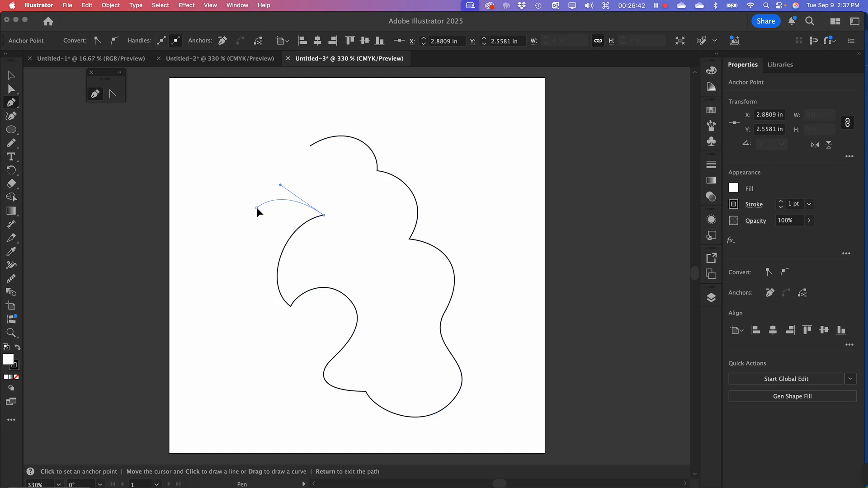
Redirect the last anchor's handle upward and close the path with a curve into the starting anchor at X 2.63 in, Y 1.27 in
{"action": "key", "text": "alt"}
{"action": "left_click_drag", "start_coordinate": [270, 156], "coordinate": [337, 166]}
{"action": "left_click_drag", "start_coordinate": [335, 167], "coordinate": [336, 167]}
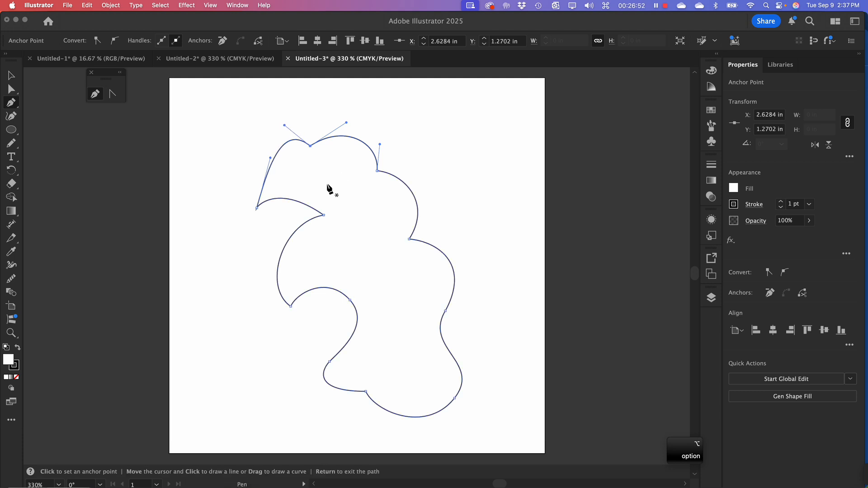
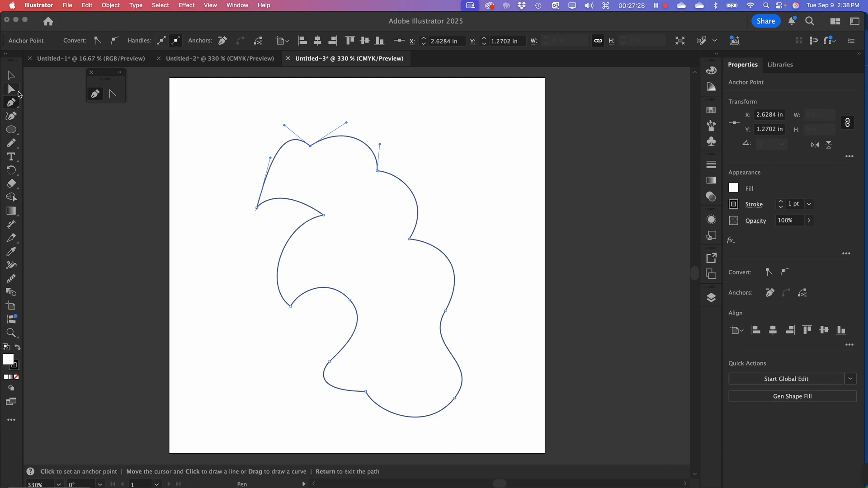
Move the closed scalloped shape off the artboard's right edge to about X 6.02 in, Y 3.07 in
{"action": "left_click", "coordinate": [10, 76]}
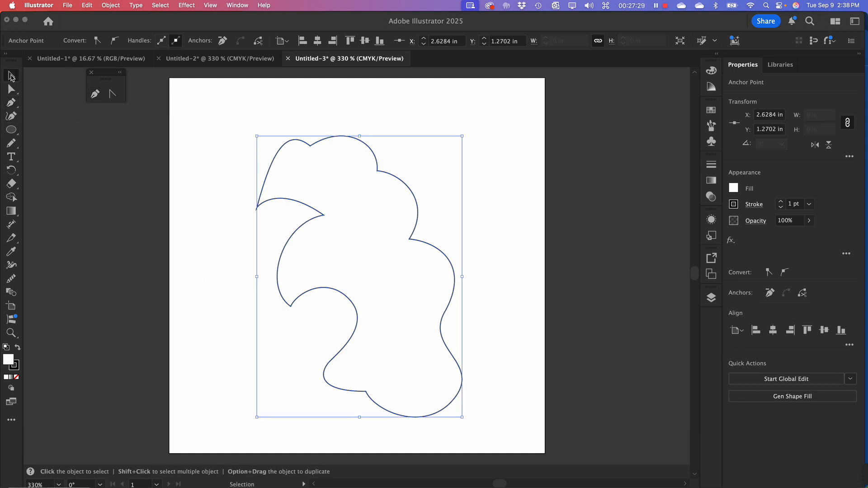
{"action": "left_click", "coordinate": [144, 165]}
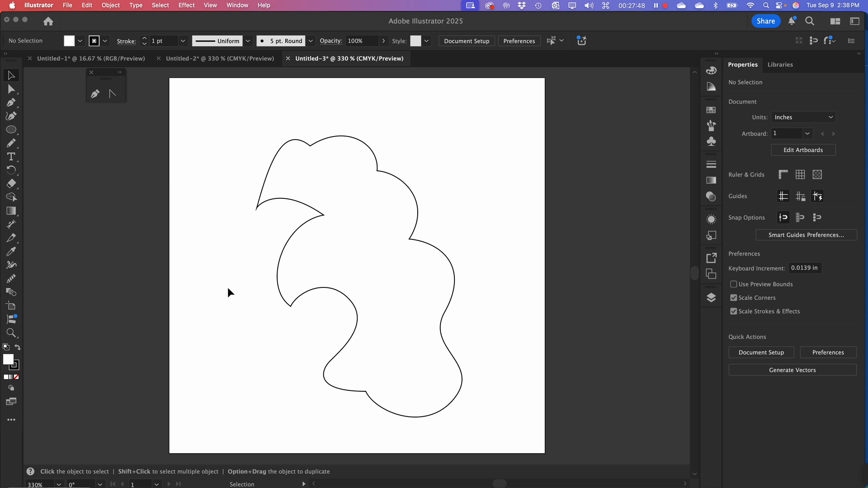
{"action": "left_click", "coordinate": [273, 157]}
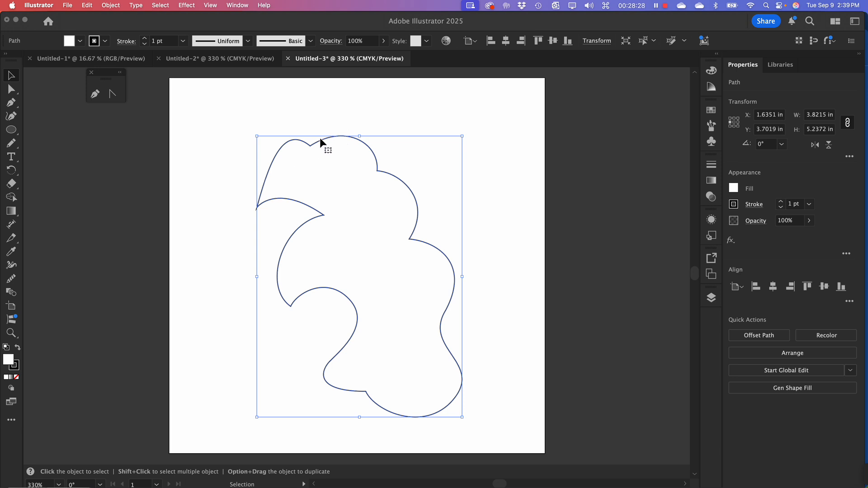
{"action": "left_click_drag", "start_coordinate": [322, 140], "coordinate": [550, 111]}
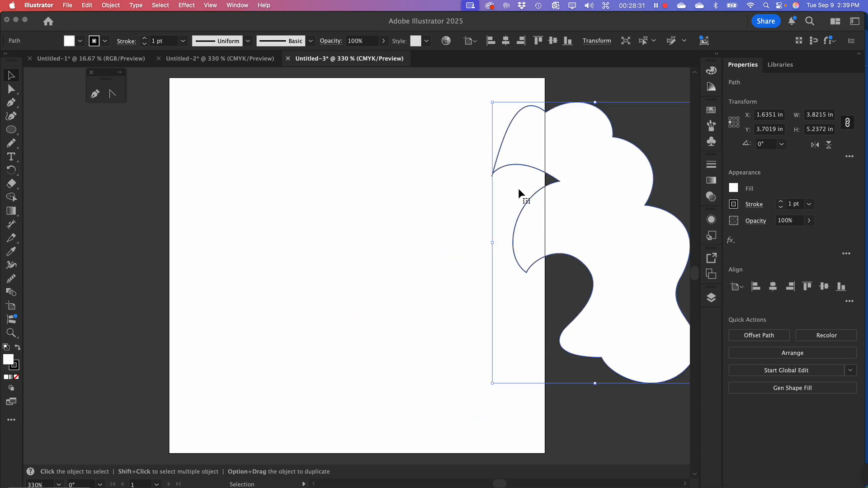
Draw an open zigzag path of four straight segments from about X 1.15 in, Y 0.76 in to X 1.20 in, Y 3.72 in
{"action": "left_click", "coordinate": [11, 103]}
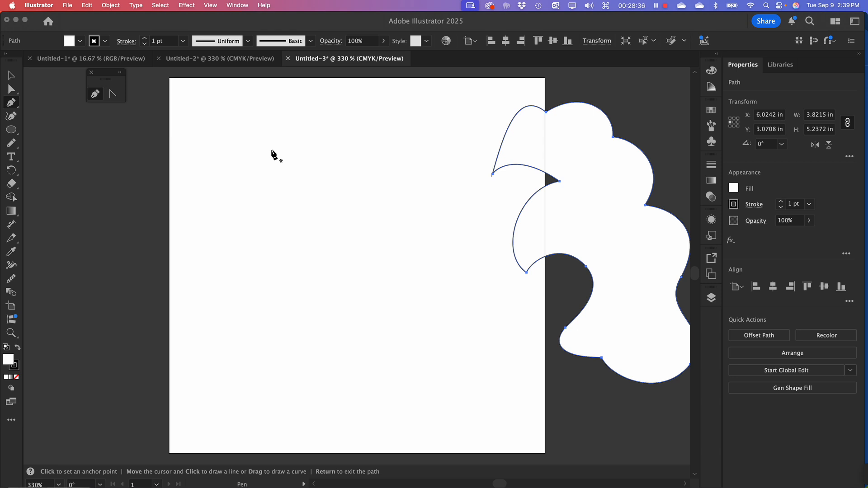
{"action": "left_click", "coordinate": [230, 119]}
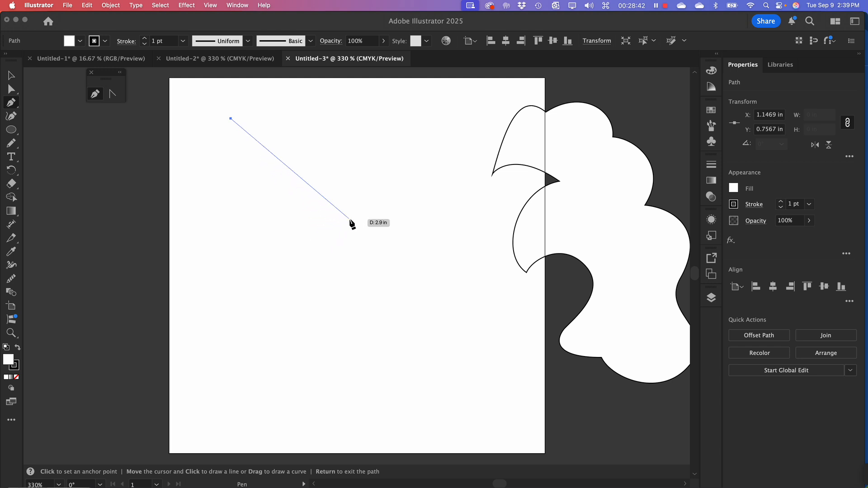
{"action": "left_click", "coordinate": [374, 234]}
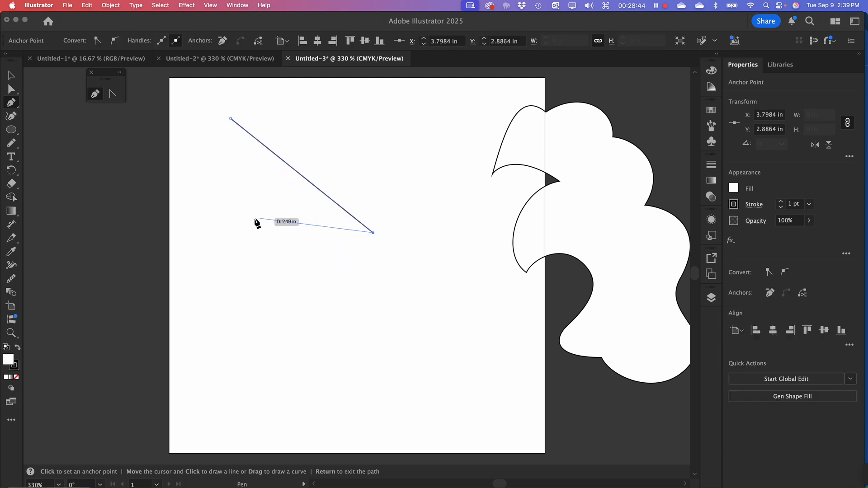
{"action": "left_click", "coordinate": [250, 221]}
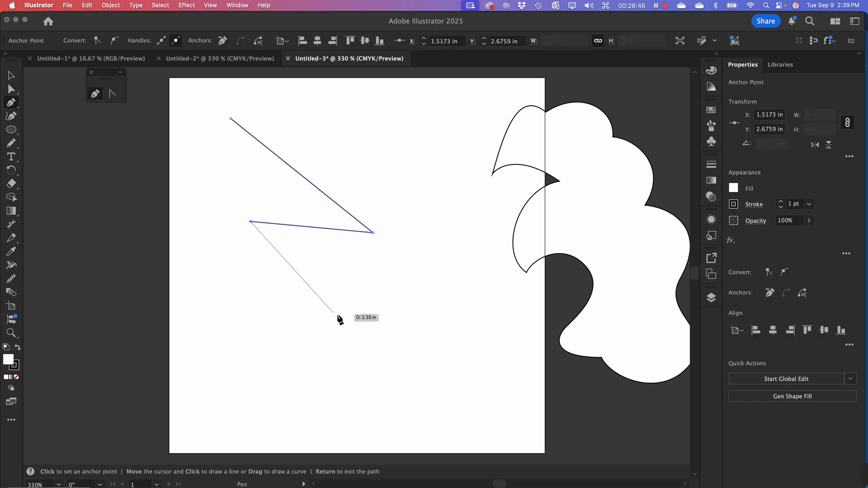
{"action": "left_click", "coordinate": [343, 312]}
{"action": "left_click", "coordinate": [233, 278]}
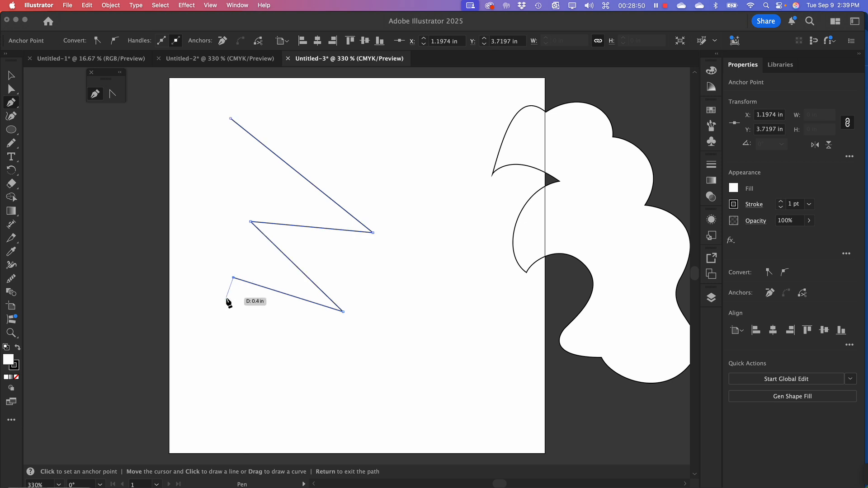
Bend each of the zigzag's four straight segments upward into an arc with the Anchor Point tool
{"action": "key", "text": "alt"}
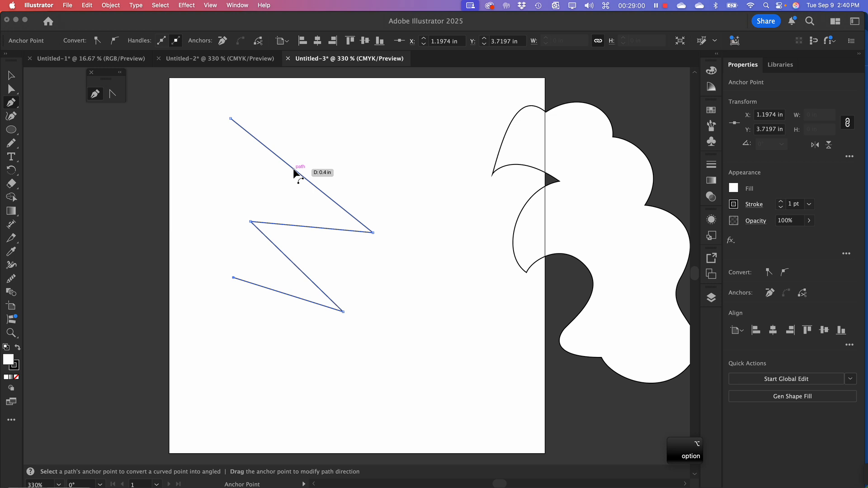
{"action": "left_click_drag", "start_coordinate": [294, 169], "coordinate": [327, 134]}
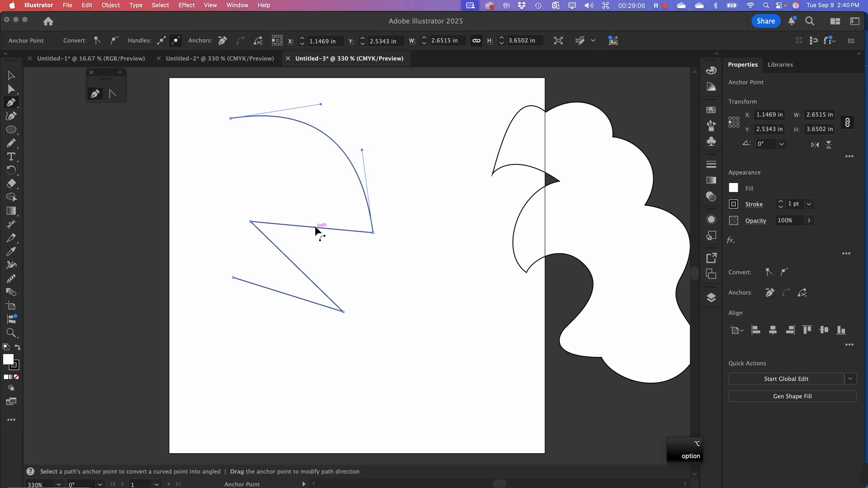
{"action": "left_click_drag", "start_coordinate": [314, 227], "coordinate": [317, 197]}
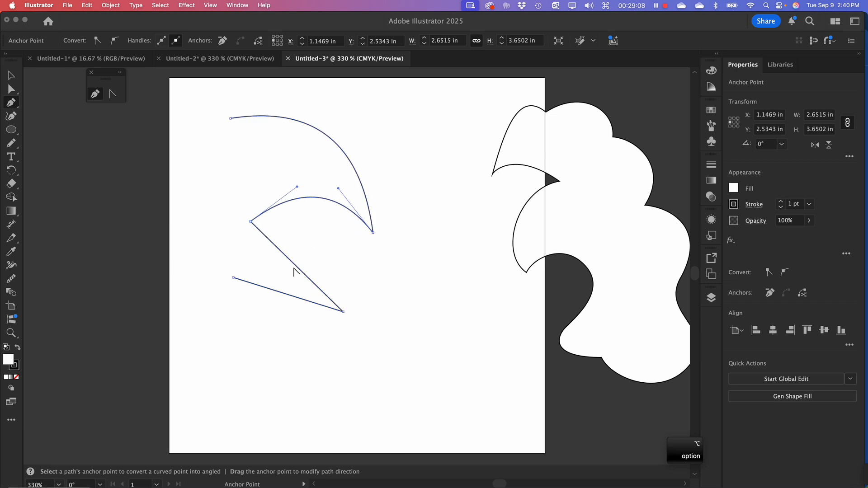
{"action": "left_click_drag", "start_coordinate": [297, 272], "coordinate": [316, 241]}
{"action": "left_click_drag", "start_coordinate": [284, 294], "coordinate": [294, 265]}
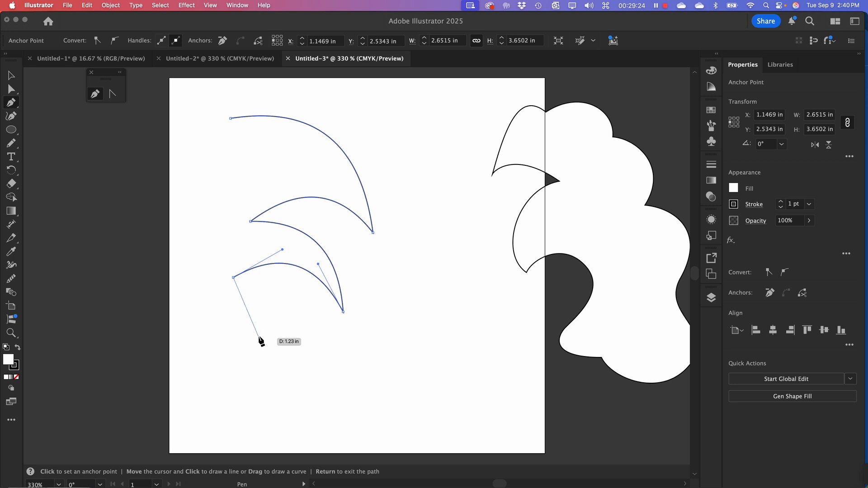
Continue the path with two straight segments, down to about X 0.70 in and back up to the right
{"action": "left_click", "coordinate": [207, 358]}
{"action": "left_click", "coordinate": [277, 327]}
{"action": "left_click", "coordinate": [276, 377]}
{"action": "left_click", "coordinate": [321, 394]}
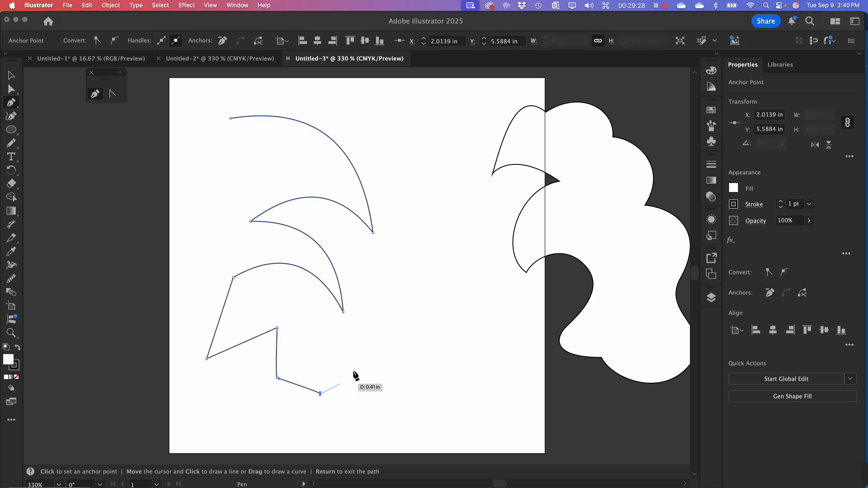
{"action": "left_click", "coordinate": [400, 354]}
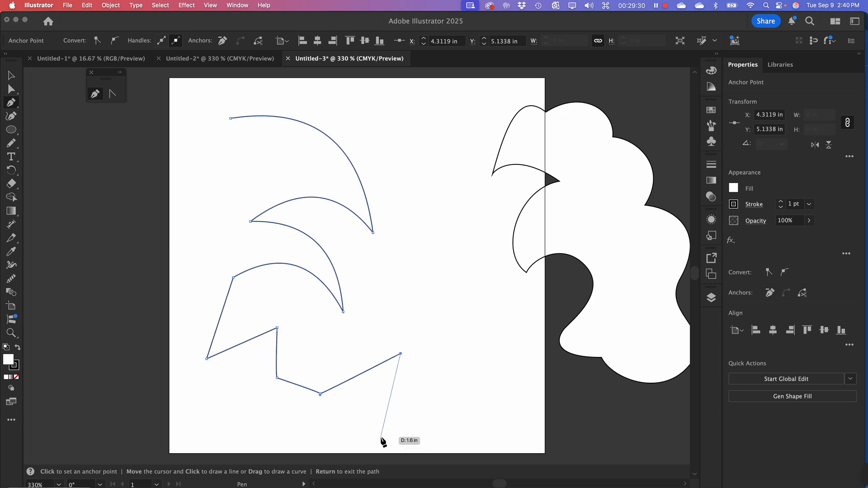
{"action": "key", "text": "super+z"}
{"action": "key", "text": "super+z"}
{"action": "key", "text": "super+z"}
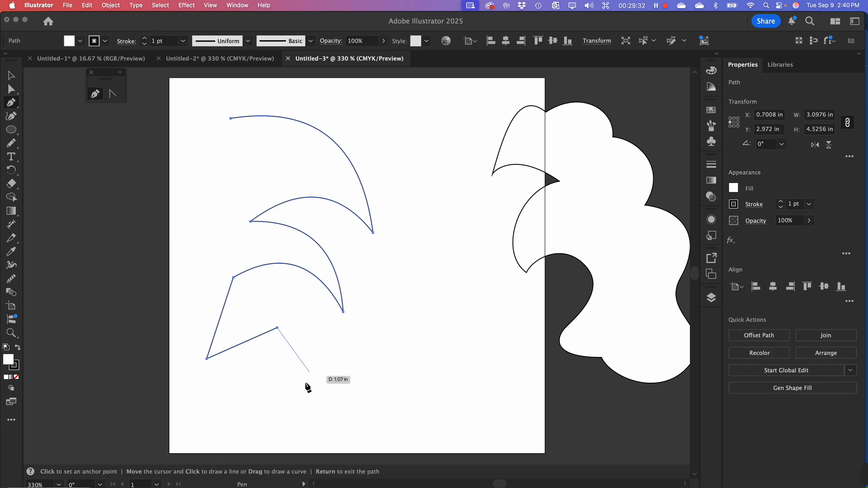
Add straight segments to about X 2.65 in, Y 5.87 in, X 3.89 in, Y 5.33 in and X 4.30 in, Y 6.69 in
{"action": "left_click", "coordinate": [312, 393]}
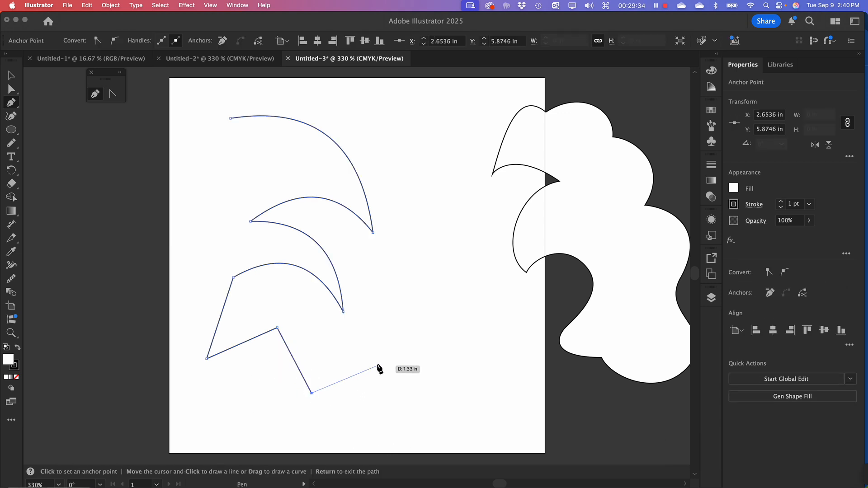
{"action": "left_click", "coordinate": [378, 365]}
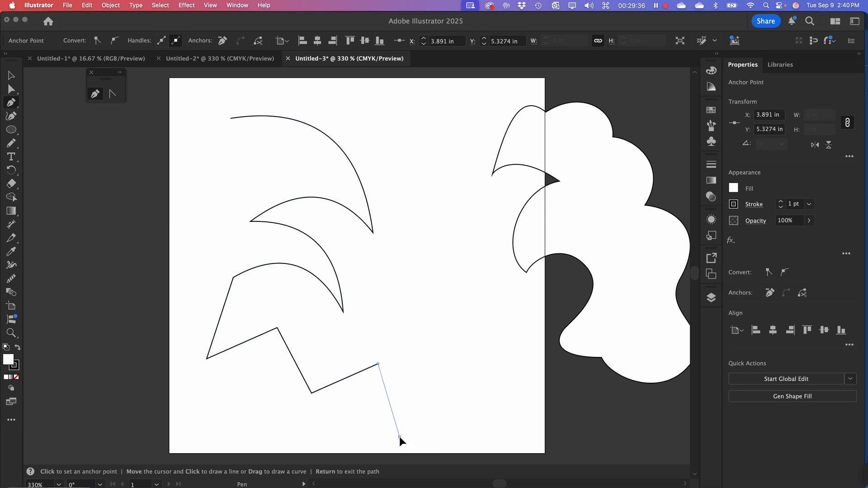
{"action": "left_click", "coordinate": [400, 437]}
Bend the five straight segments in the lower half of the path into flowing arcs and end the path
{"action": "key", "text": "alt"}
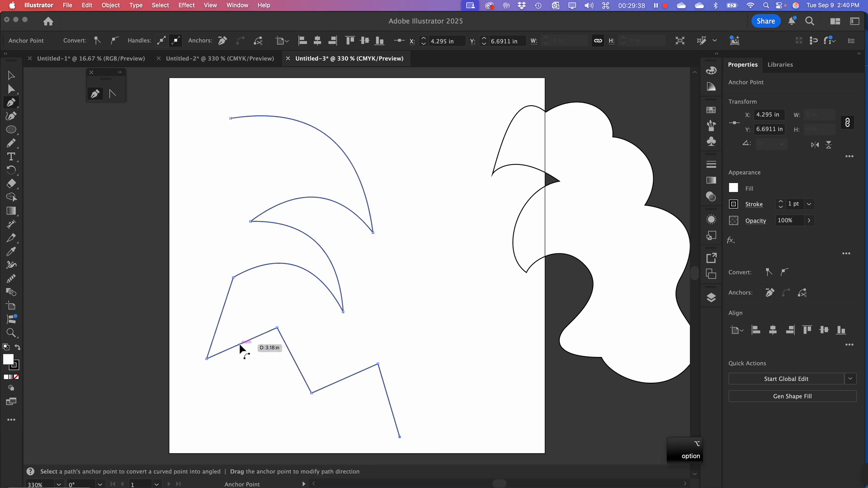
{"action": "left_click_drag", "start_coordinate": [249, 341], "coordinate": [281, 379]}
{"action": "left_click_drag", "start_coordinate": [340, 379], "coordinate": [347, 385]}
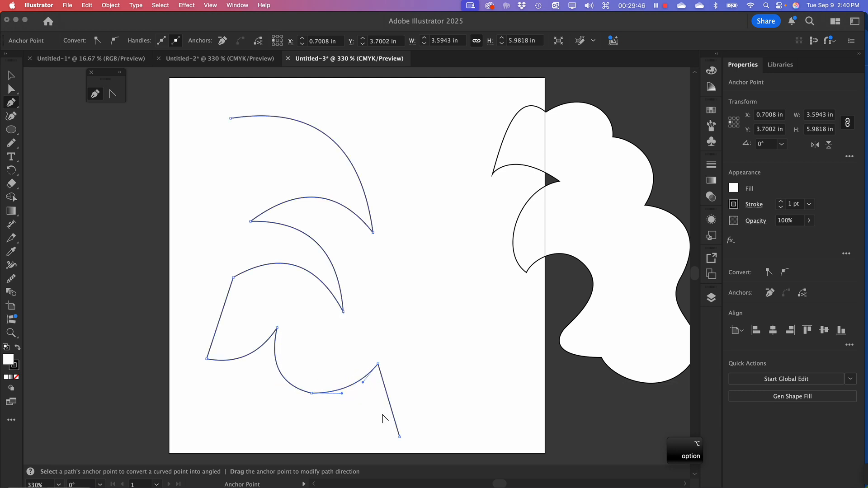
{"action": "left_click_drag", "start_coordinate": [390, 408], "coordinate": [373, 410]}
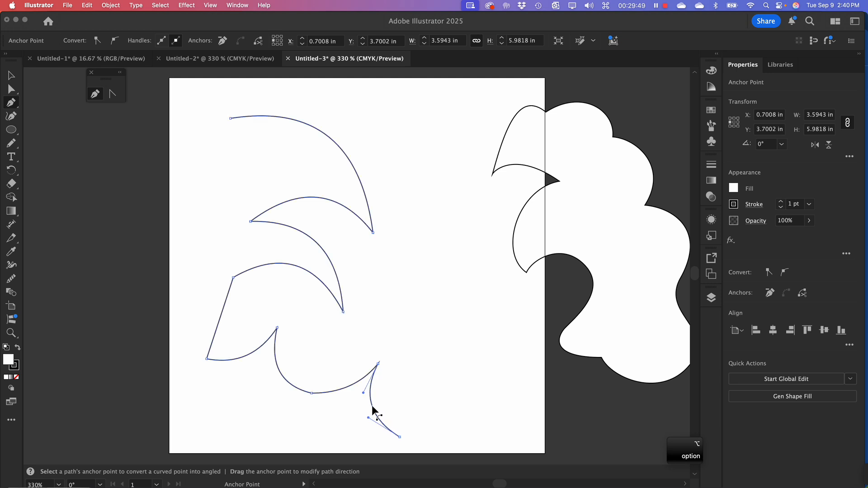
{"action": "left_click", "coordinate": [346, 389]}
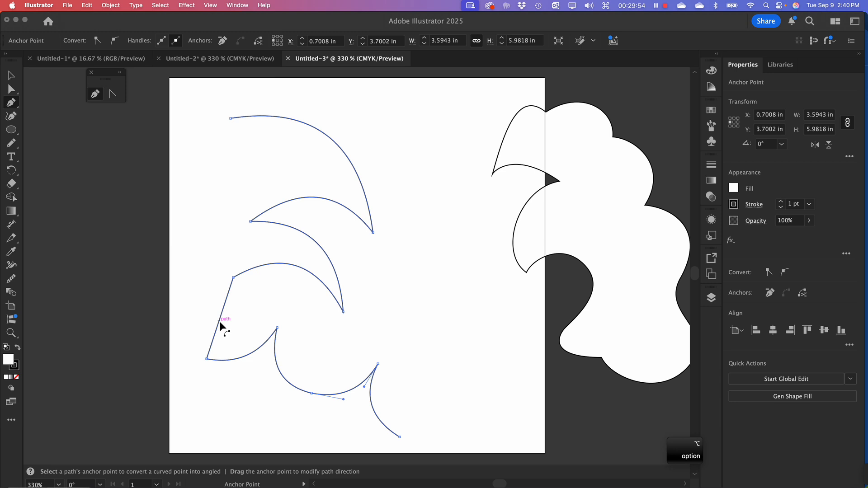
{"action": "left_click_drag", "start_coordinate": [220, 322], "coordinate": [248, 317]}
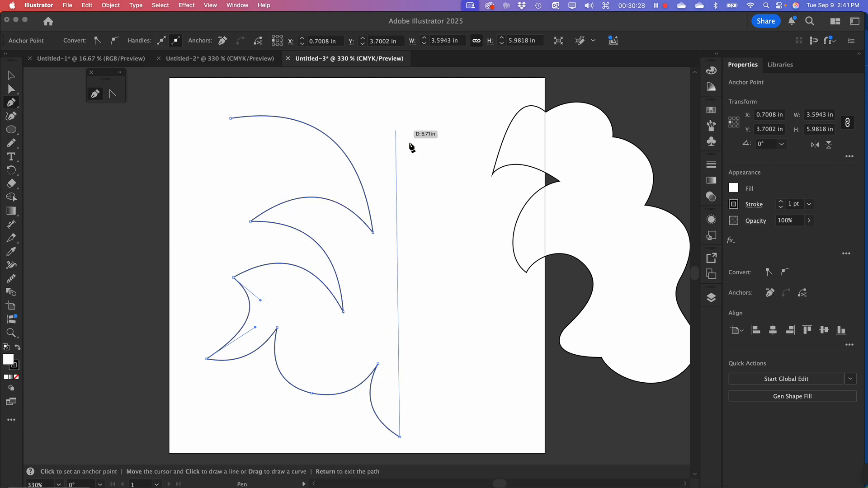
{"action": "key", "text": "Escape"}
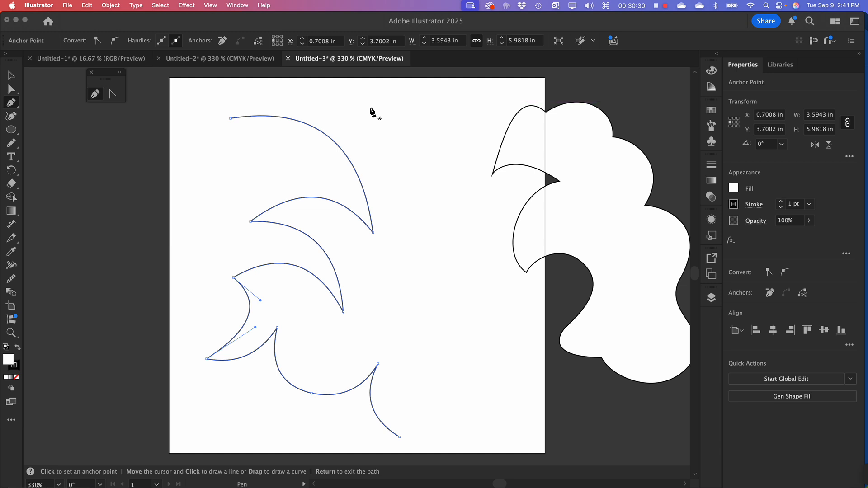
Draw a second curved path beside the first, with a sharp turn at about X 5.26 in, Y 2.84 in back to X 4.47 in, Y 1.71 in
{"action": "left_click_drag", "start_coordinate": [364, 106], "coordinate": [392, 113]}
{"action": "left_click_drag", "start_coordinate": [439, 158], "coordinate": [460, 193]}
{"action": "left_click_drag", "start_coordinate": [452, 230], "coordinate": [447, 245]}
{"action": "key", "text": "alt"}
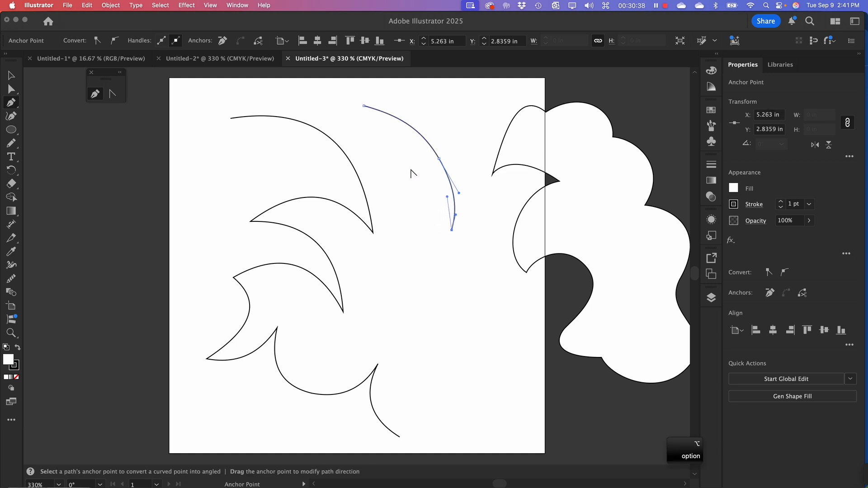
{"action": "left_click_drag", "start_coordinate": [409, 168], "coordinate": [365, 161]}
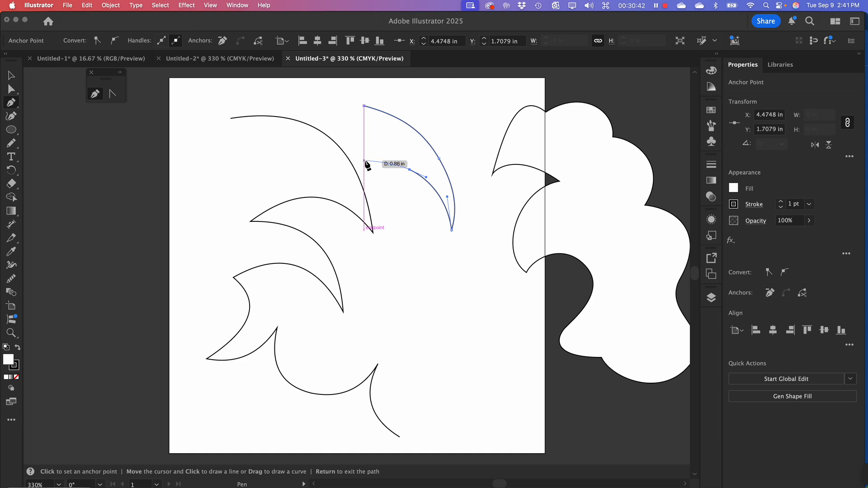
Extend it to a corner at about X 3.63 in, Y 1.54 in and curve it back down to X 4.47 in, Y 3.90 in
{"action": "left_click", "coordinate": [364, 160]}
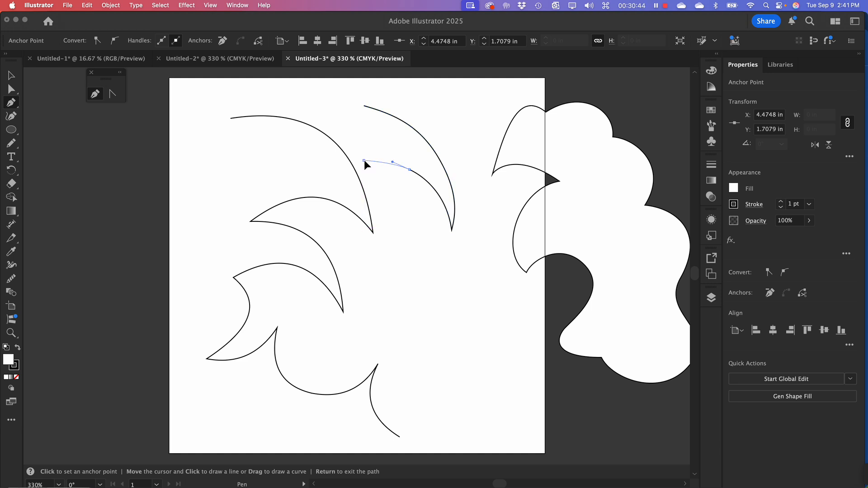
{"action": "left_click_drag", "start_coordinate": [354, 159], "coordinate": [365, 180]}
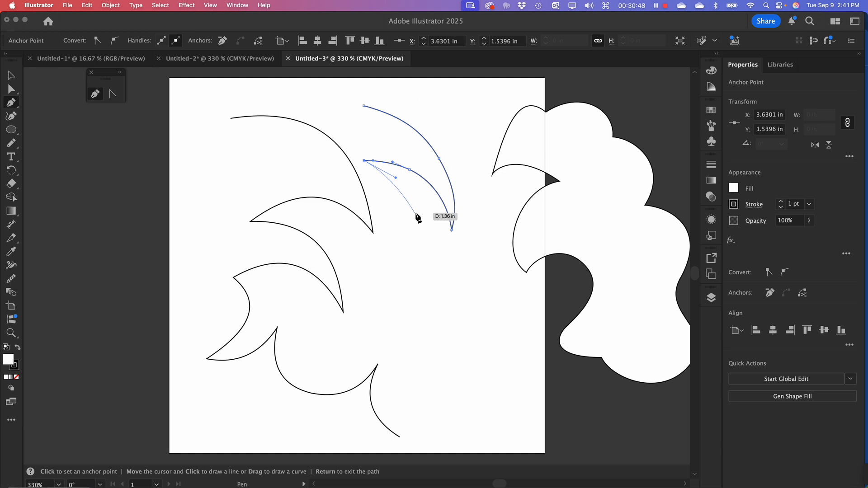
{"action": "left_click_drag", "start_coordinate": [422, 225], "coordinate": [430, 265]}
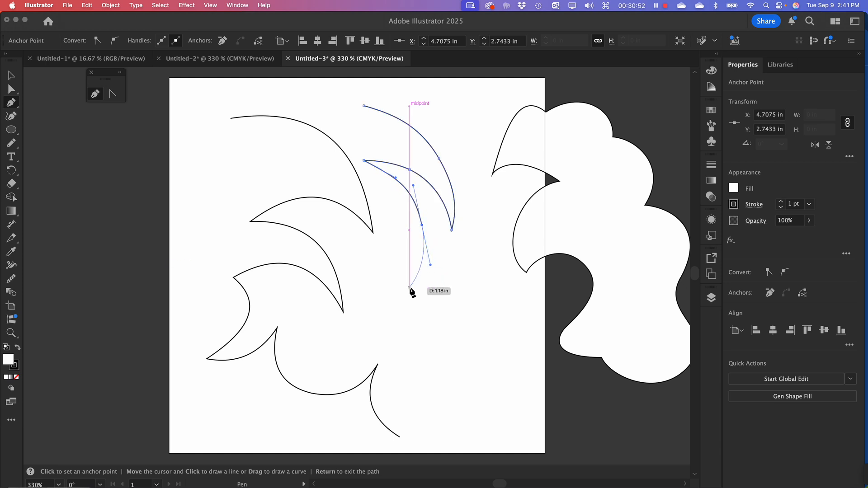
{"action": "left_click", "coordinate": [410, 287]}
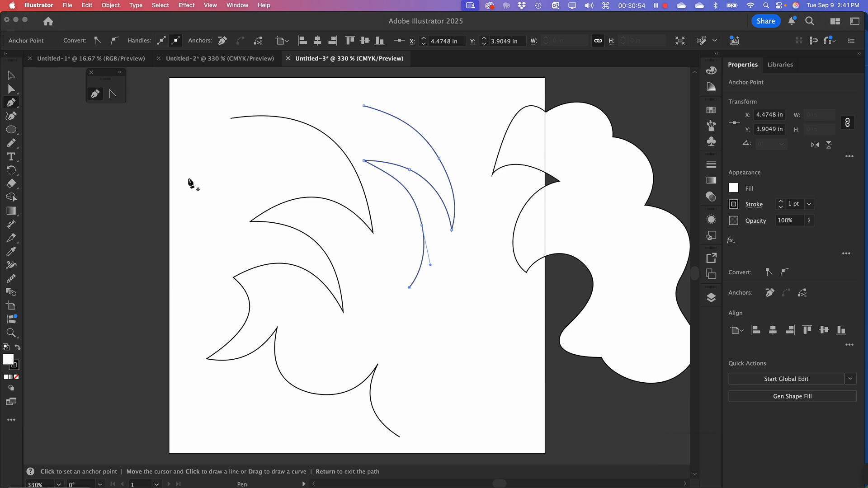
Display the artwork in Outline view with nothing selected and activate the Direct Selection tool
{"action": "left_click", "coordinate": [8, 78]}
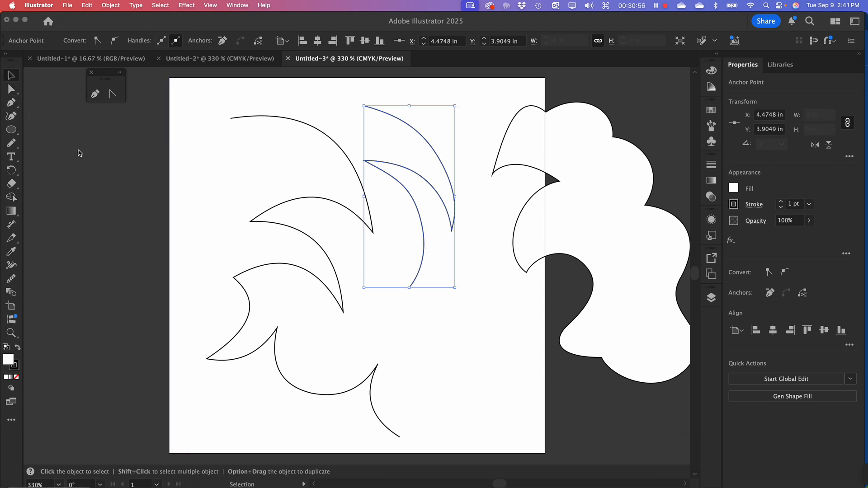
{"action": "key", "text": "y"}
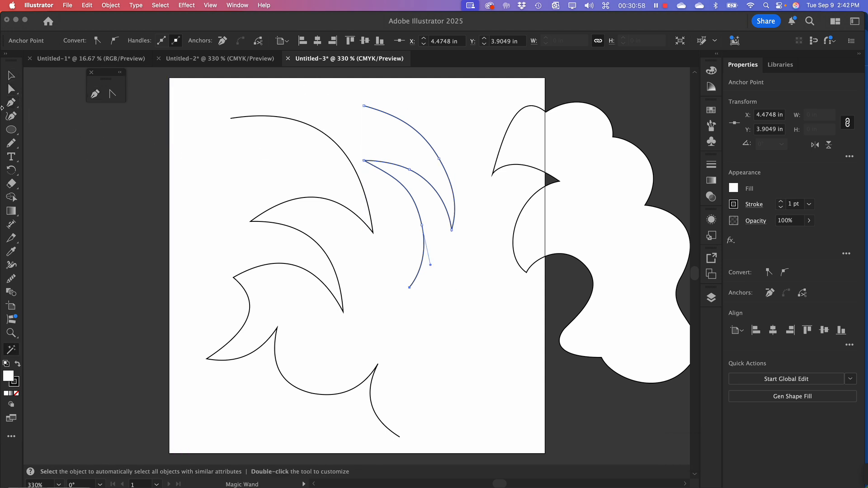
{"action": "left_click", "coordinate": [9, 77]}
{"action": "key", "text": "super+y"}
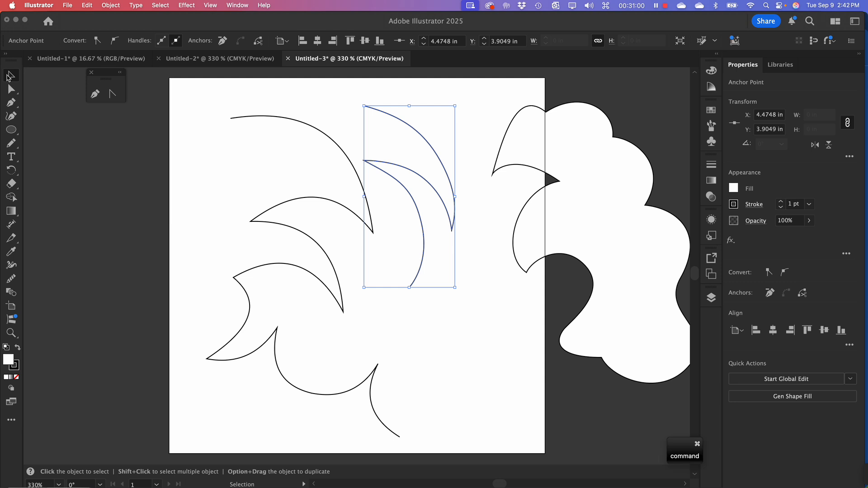
{"action": "left_click", "coordinate": [230, 77]}
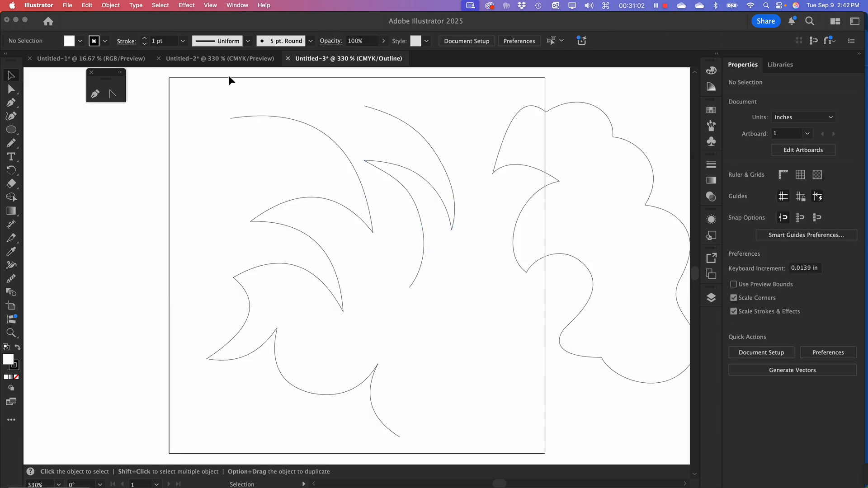
{"action": "left_click", "coordinate": [10, 88]}
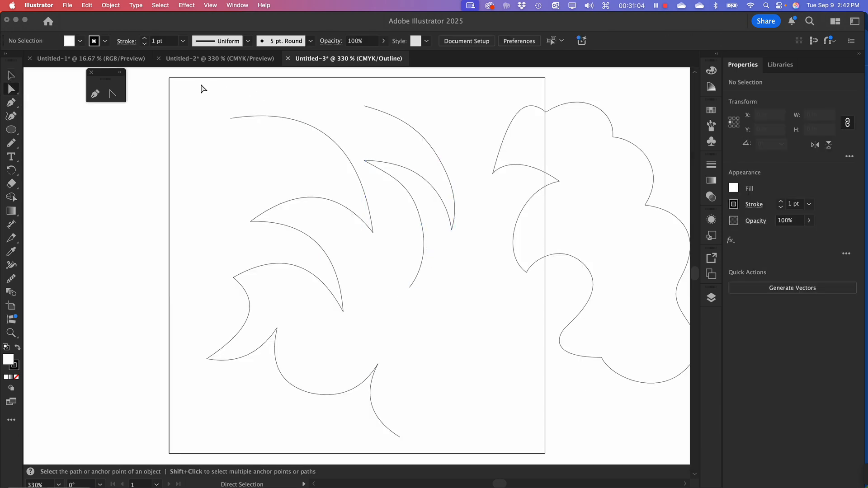
Select the anchor points of the two curved paths on the artboard to compare their placement, and deselect everything
{"action": "left_click_drag", "start_coordinate": [203, 88], "coordinate": [508, 449]}
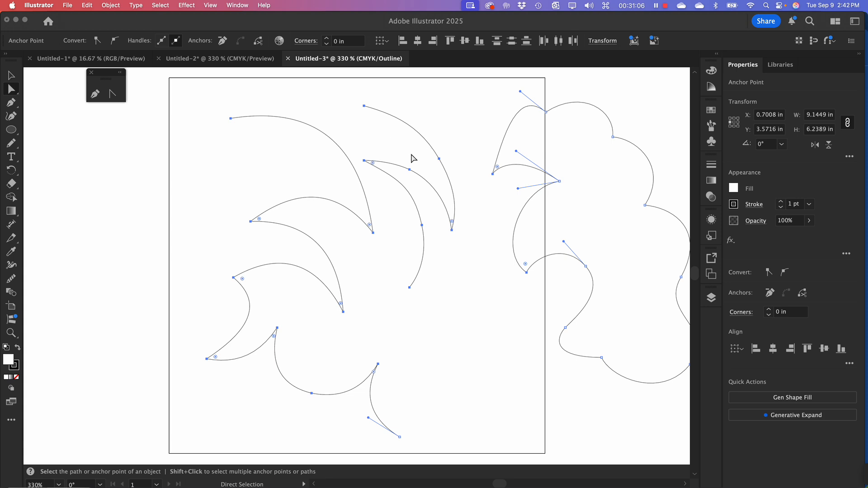
{"action": "left_click", "coordinate": [425, 92]}
{"action": "left_click_drag", "start_coordinate": [189, 86], "coordinate": [482, 325]}
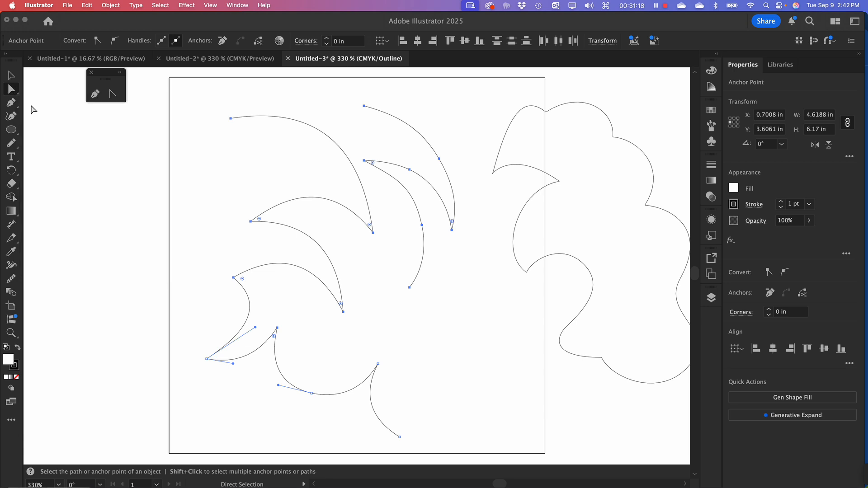
{"action": "left_click", "coordinate": [264, 188]}
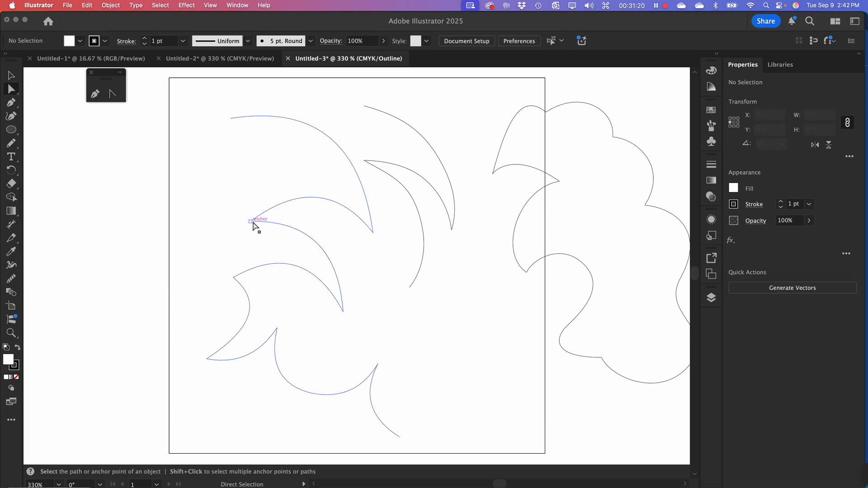
Reshape the arcs starting at the anchors at about X 1.52 in, Y 2.68 in and X 1.20 in, Y 3.72 in by adjusting their end handles, and deselect the path
{"action": "left_click", "coordinate": [251, 222]}
{"action": "left_click_drag", "start_coordinate": [300, 187], "coordinate": [290, 182]}
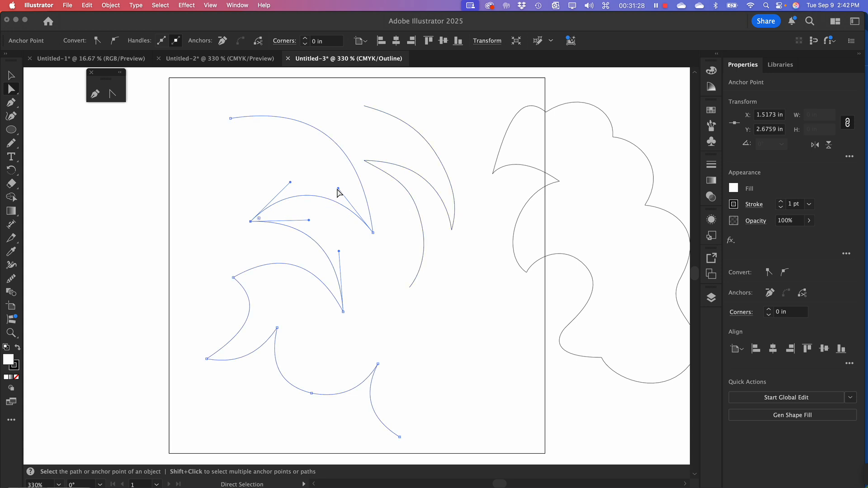
{"action": "left_click_drag", "start_coordinate": [338, 188], "coordinate": [345, 189]}
{"action": "left_click", "coordinate": [234, 278]}
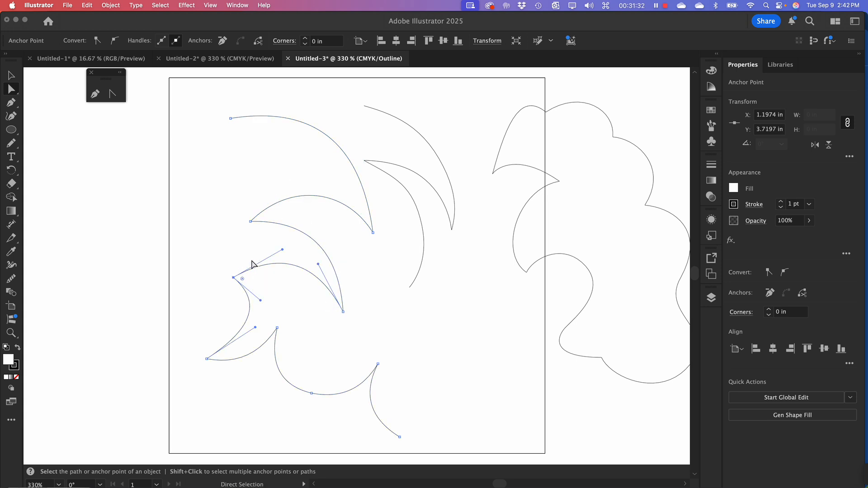
{"action": "left_click_drag", "start_coordinate": [282, 249], "coordinate": [278, 244]}
{"action": "left_click_drag", "start_coordinate": [317, 263], "coordinate": [322, 259]}
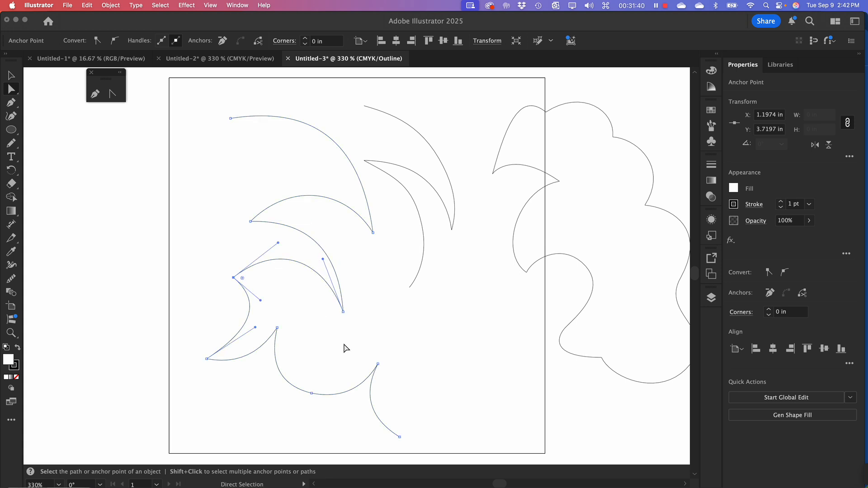
{"action": "left_click", "coordinate": [466, 310]}
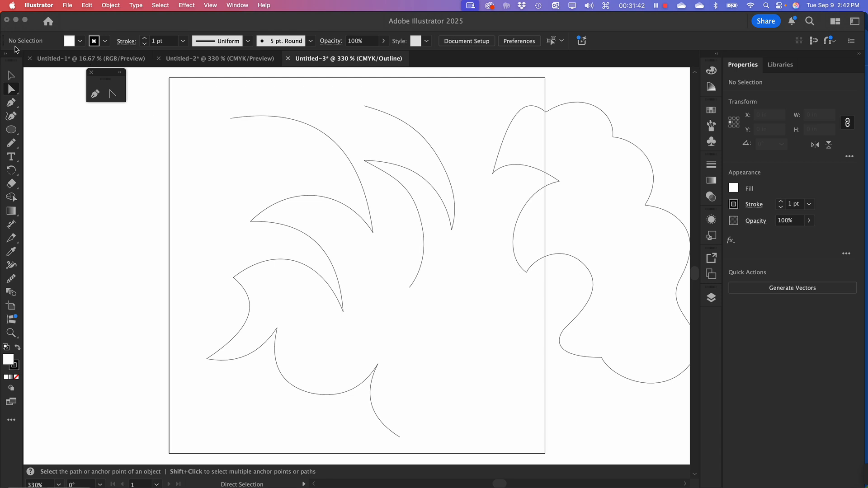
Delete the shorter curved path in the upper middle of the artboard
{"action": "left_click", "coordinate": [11, 77]}
{"action": "left_click_drag", "start_coordinate": [402, 96], "coordinate": [436, 231]}
{"action": "key", "text": "Delete"}
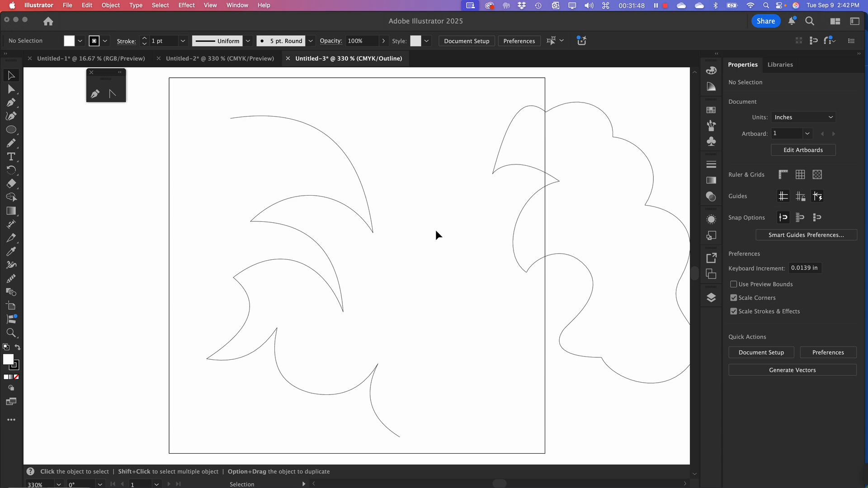
Return to Preview display and move both remaining paths together off the artboard to about X 7 in, Y 1.46 in
{"action": "key", "text": "super+minus"}
{"action": "key", "text": "super+minus"}
{"action": "key", "text": "super+minus"}
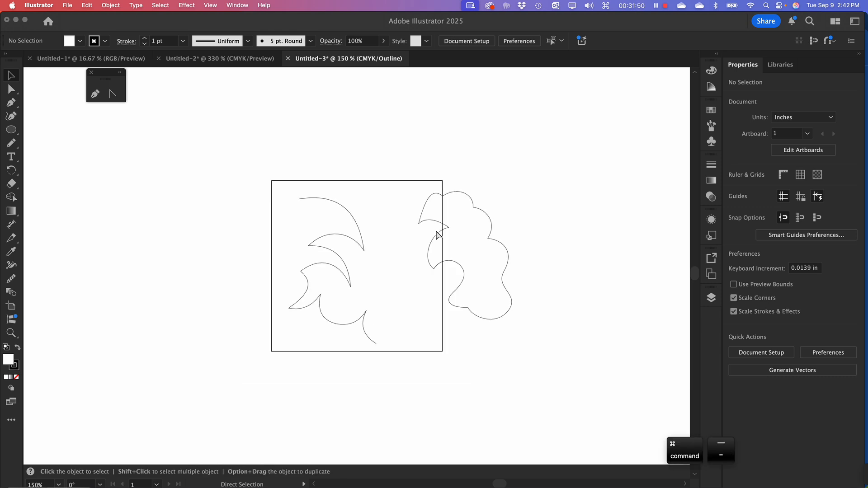
{"action": "key", "text": "super+equal"}
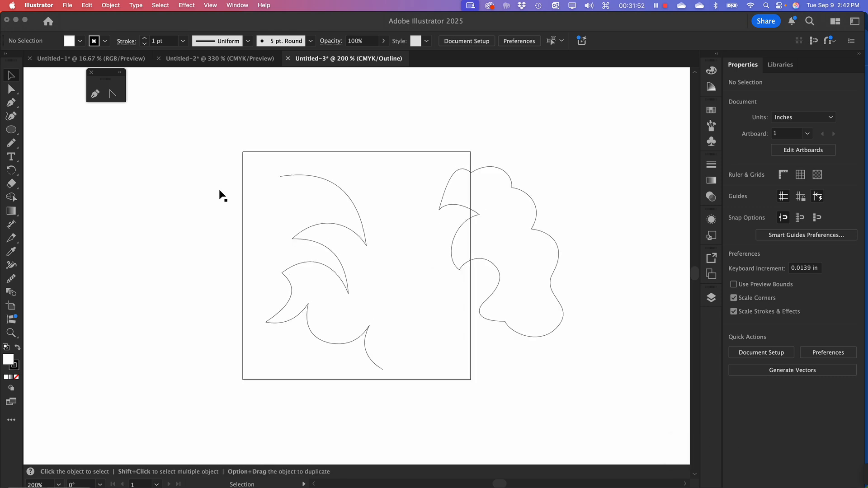
{"action": "key", "text": "super+y"}
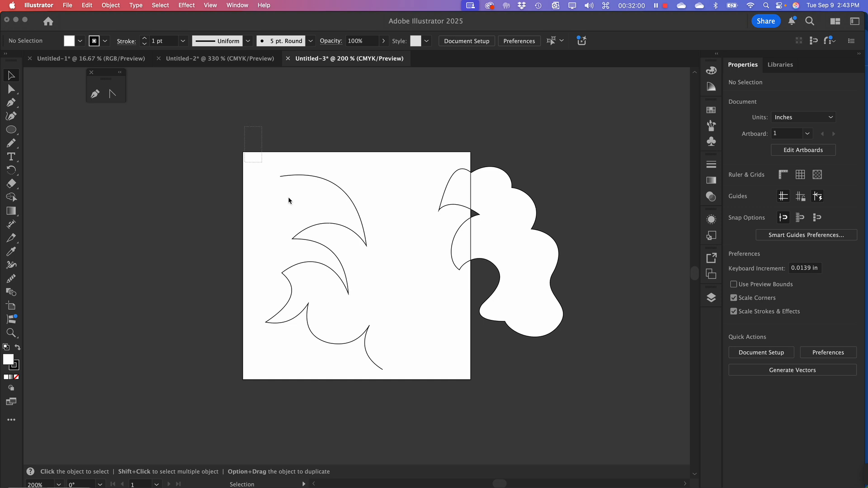
{"action": "left_click_drag", "start_coordinate": [289, 196], "coordinate": [594, 398]}
{"action": "left_click", "coordinate": [595, 397]}
{"action": "left_click_drag", "start_coordinate": [547, 300], "coordinate": [474, 382]}
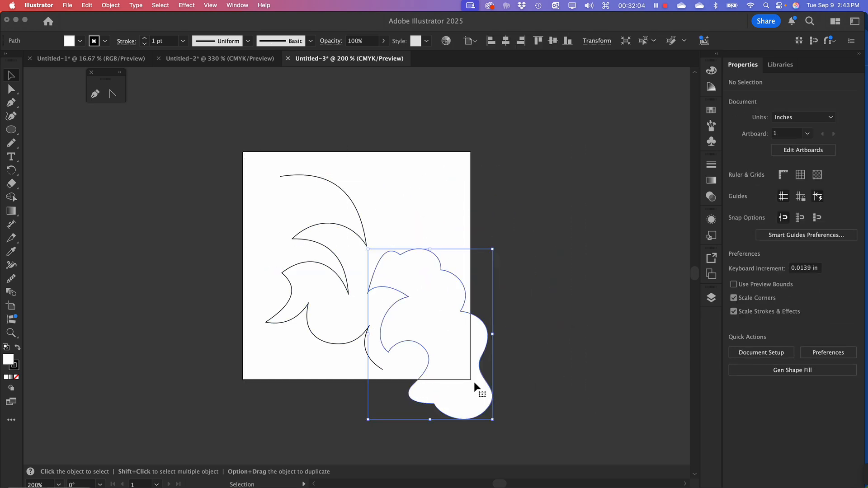
{"action": "left_click_drag", "start_coordinate": [237, 235], "coordinate": [469, 388]}
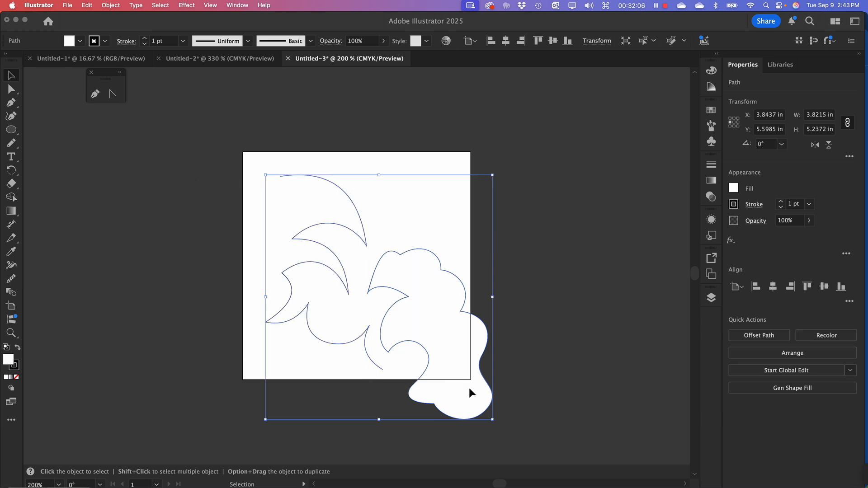
{"action": "left_click_drag", "start_coordinate": [393, 330], "coordinate": [600, 232]}
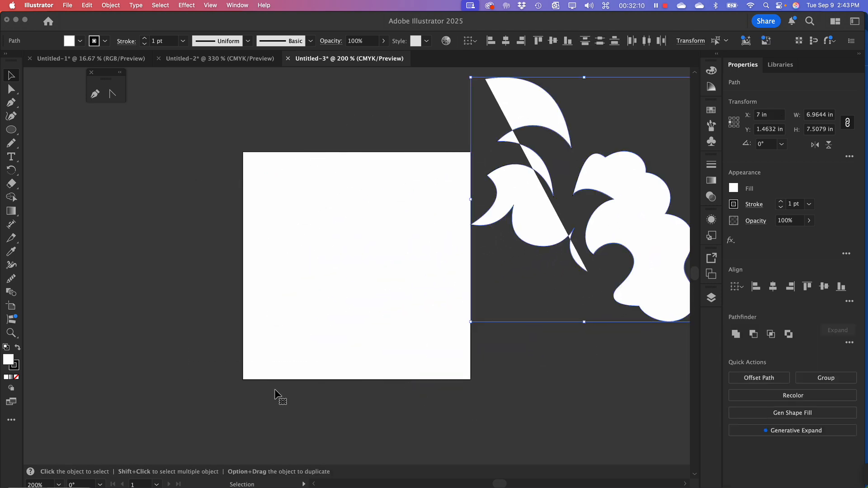
{"action": "left_click", "coordinate": [313, 188]}
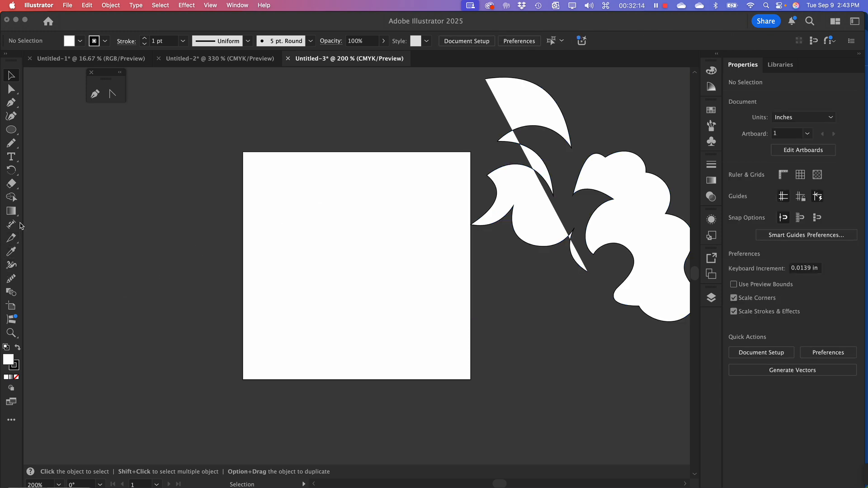
Activate the Pencil tool for freehand drawing
{"action": "left_click", "coordinate": [15, 147]}
{"action": "left_click", "coordinate": [15, 150]}
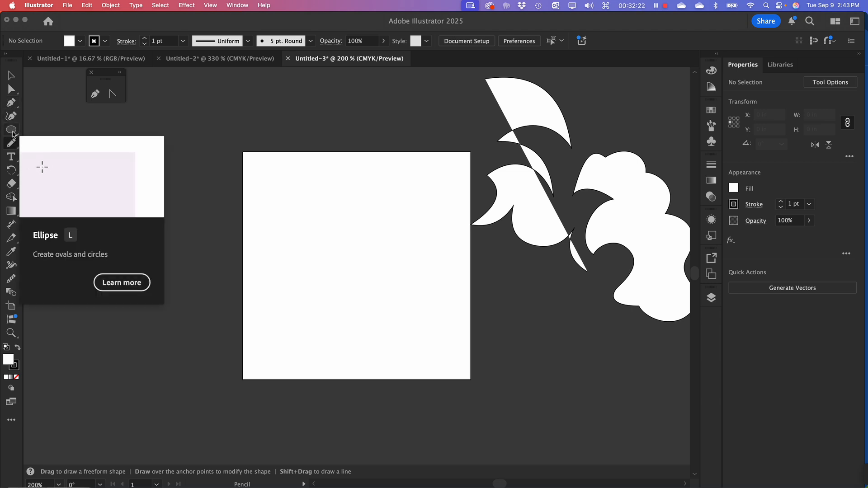
{"action": "left_click", "coordinate": [12, 155]}
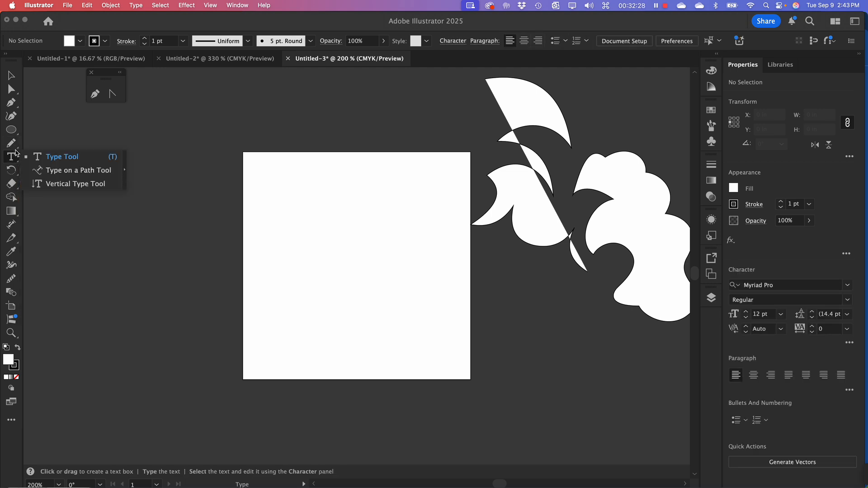
{"action": "left_click", "coordinate": [13, 144]}
{"action": "left_click", "coordinate": [13, 143]}
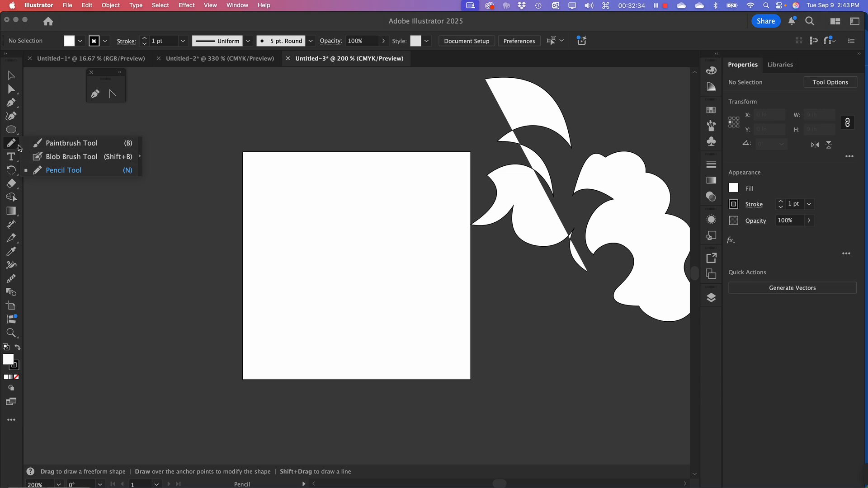
{"action": "left_click", "coordinate": [56, 170]}
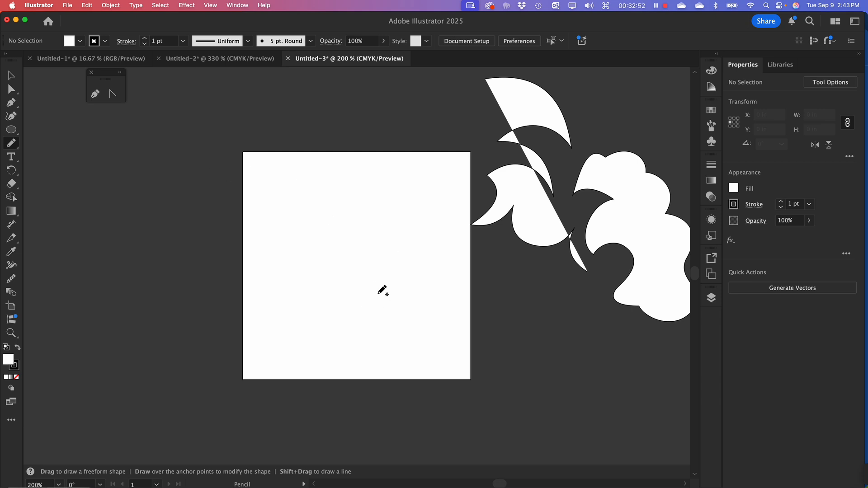
Try a freehand pencil curve about 3.98 in wide and 4.23 in high on the empty artboard, and delete it
{"action": "mouse_move", "coordinate": [387, 286]}
{"action": "left_mouse_down"}
{"action": "mouse_move", "coordinate": [326, 309]}
{"action": "mouse_move", "coordinate": [360, 254]}
{"action": "mouse_move", "coordinate": [431, 255]}
{"action": "mouse_move", "coordinate": [407, 201]}
{"action": "mouse_move", "coordinate": [317, 206]}
{"action": "mouse_move", "coordinate": [351, 258]}
{"action": "left_mouse_up"}
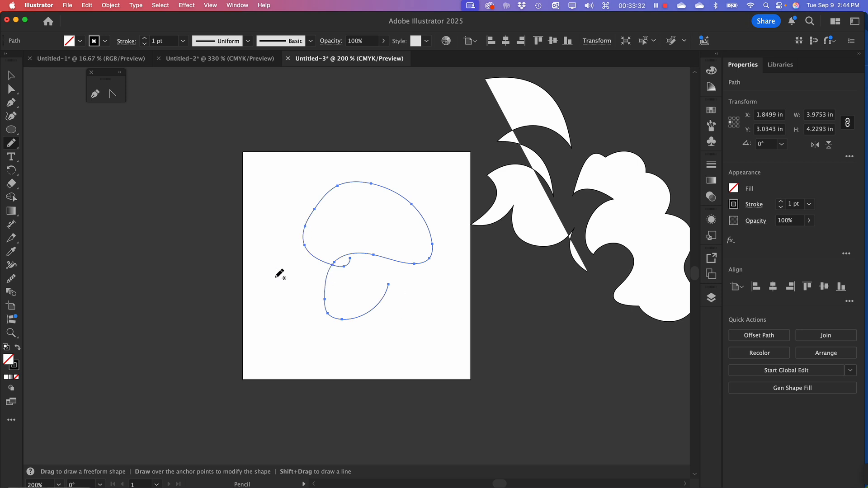
{"action": "key", "text": "BackSpace"}
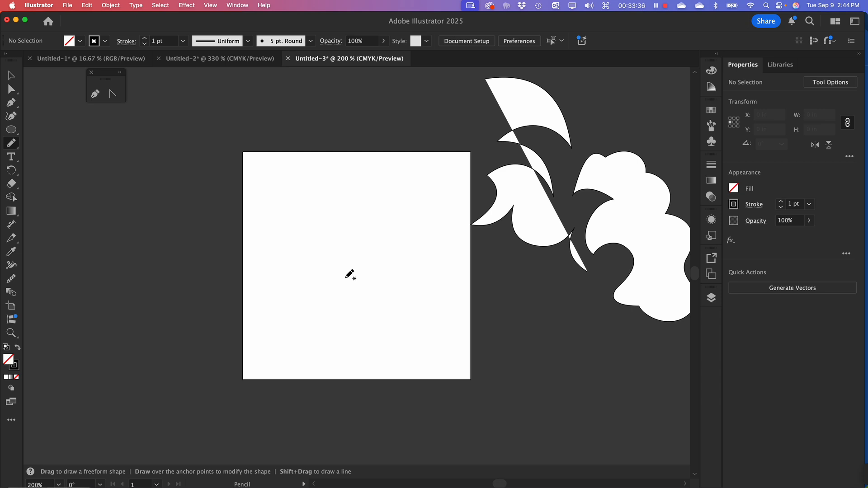
Draw a looping freehand pencil curve about 2.80 in wide and 3.66 in high on the artboard
{"action": "key", "text": "super+equal"}
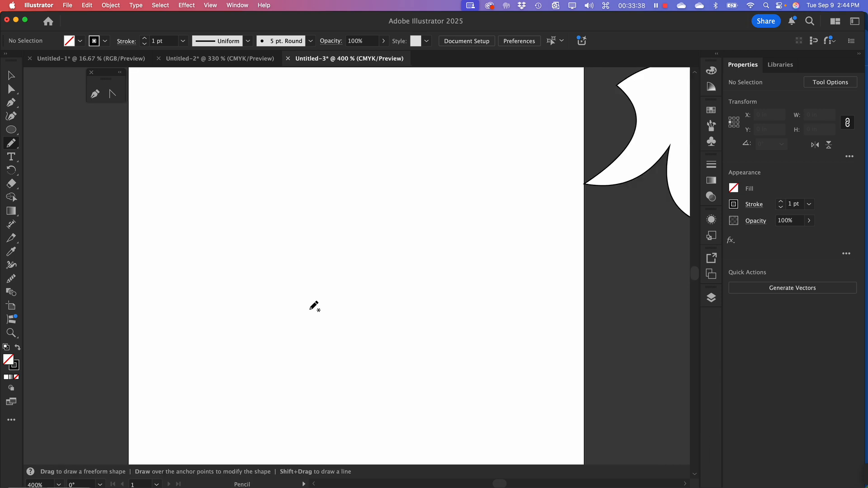
{"action": "mouse_move", "coordinate": [330, 320]}
{"action": "left_mouse_down"}
{"action": "mouse_move", "coordinate": [280, 275]}
{"action": "mouse_move", "coordinate": [308, 228]}
{"action": "mouse_move", "coordinate": [407, 200]}
{"action": "mouse_move", "coordinate": [382, 151]}
{"action": "mouse_move", "coordinate": [325, 129]}
{"action": "mouse_move", "coordinate": [276, 156]}
{"action": "mouse_move", "coordinate": [293, 217]}
{"action": "mouse_move", "coordinate": [340, 240]}
{"action": "mouse_move", "coordinate": [395, 295]}
{"action": "mouse_move", "coordinate": [357, 361]}
{"action": "mouse_move", "coordinate": [282, 360]}
{"action": "mouse_move", "coordinate": [254, 348]}
{"action": "mouse_move", "coordinate": [237, 311]}
{"action": "mouse_move", "coordinate": [228, 244]}
{"action": "left_mouse_up"}
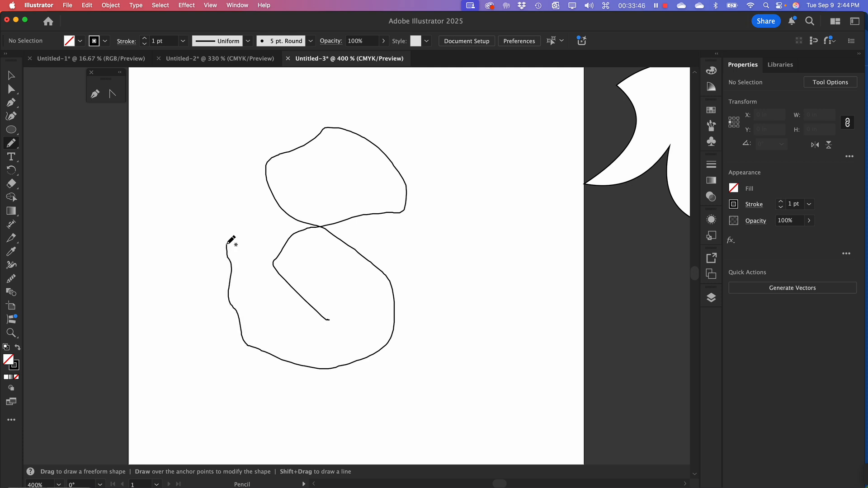
{"action": "left_click_drag", "start_coordinate": [227, 244], "coordinate": [225, 244]}
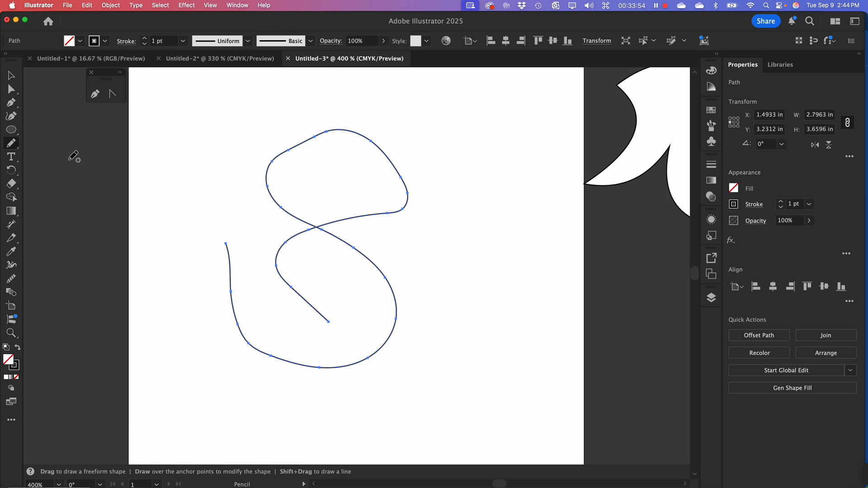
Shift the Pencil tool's fidelity toward Accurate and draw a second freehand shape, about 1.89 in wide and 2.47 in high, beside the first curve
{"action": "double_click", "coordinate": [11, 144]}
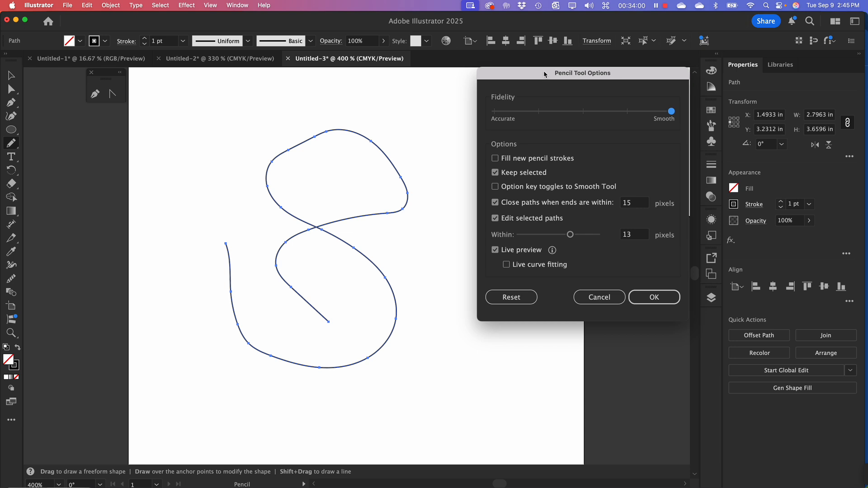
{"action": "mouse_move", "coordinate": [543, 70]}
{"action": "left_mouse_down"}
{"action": "mouse_move", "coordinate": [509, 85]}
{"action": "mouse_move", "coordinate": [509, 102]}
{"action": "left_mouse_up"}
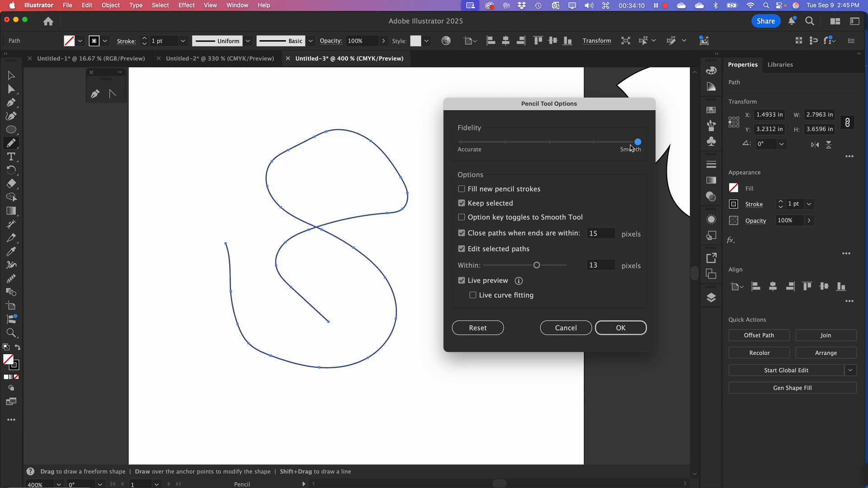
{"action": "left_click_drag", "start_coordinate": [637, 142], "coordinate": [479, 151]}
{"action": "left_click", "coordinate": [627, 329]}
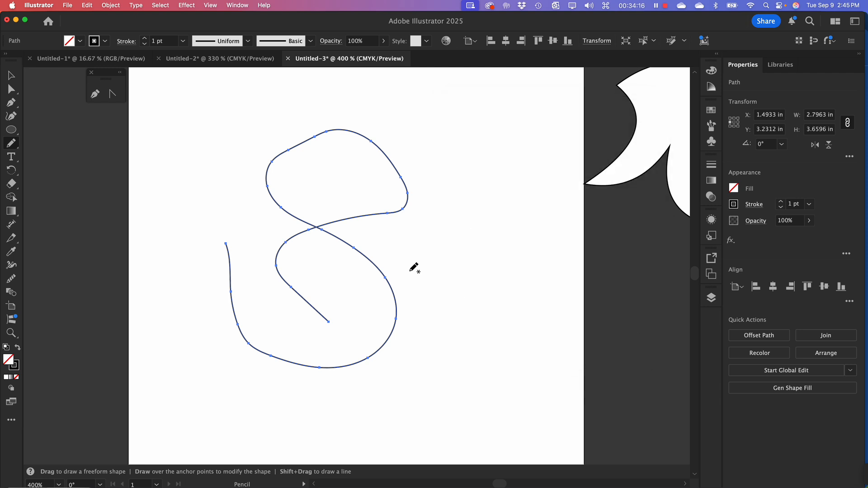
{"action": "mouse_move", "coordinate": [437, 156]}
{"action": "left_mouse_down"}
{"action": "mouse_move", "coordinate": [489, 121]}
{"action": "mouse_move", "coordinate": [512, 128]}
{"action": "mouse_move", "coordinate": [495, 175]}
{"action": "mouse_move", "coordinate": [529, 210]}
{"action": "mouse_move", "coordinate": [531, 264]}
{"action": "mouse_move", "coordinate": [507, 280]}
{"action": "mouse_move", "coordinate": [487, 234]}
{"action": "mouse_move", "coordinate": [436, 260]}
{"action": "mouse_move", "coordinate": [438, 176]}
{"action": "left_mouse_up"}
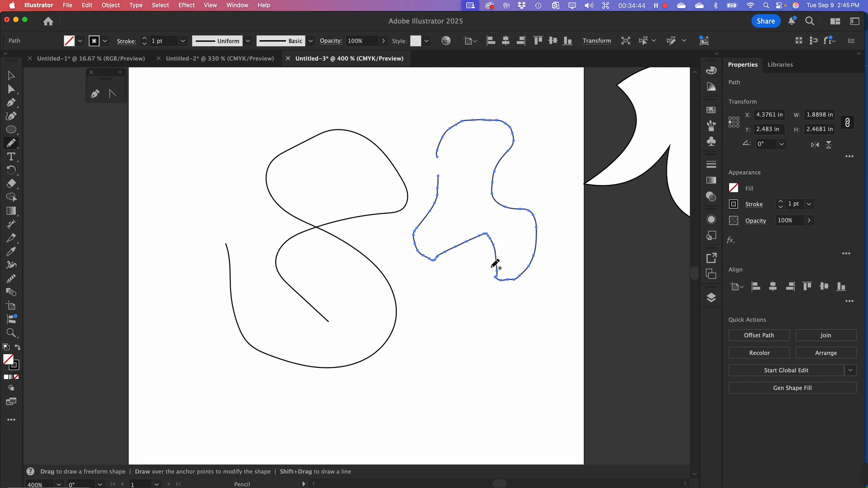
Display the artwork in Outline view and compare the anchor points of the two pencil paths by selecting them
{"action": "key", "text": "super+y"}
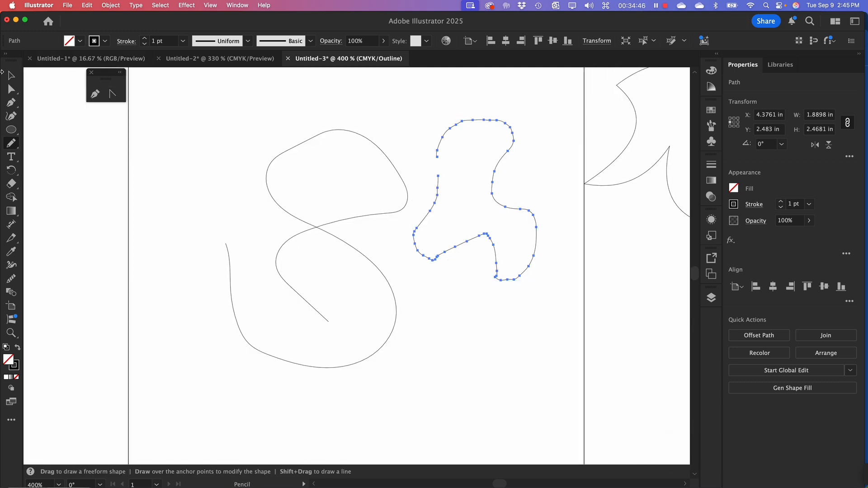
{"action": "left_click", "coordinate": [10, 79]}
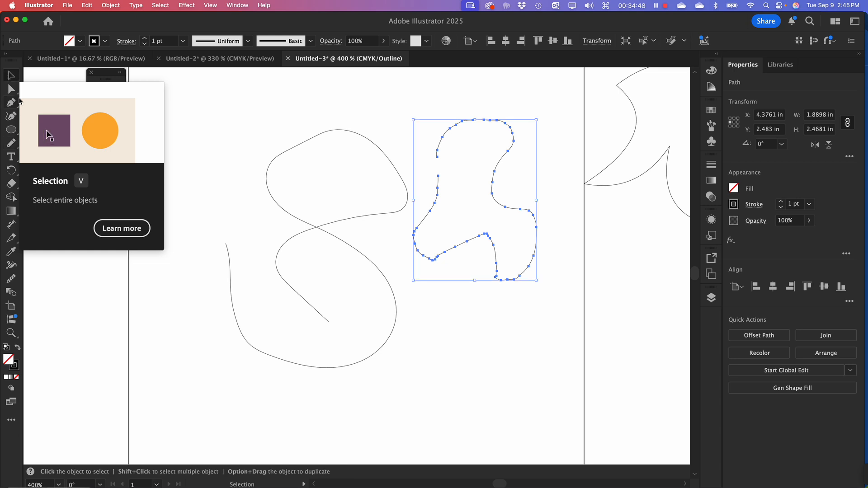
{"action": "left_click_drag", "start_coordinate": [240, 98], "coordinate": [336, 316]}
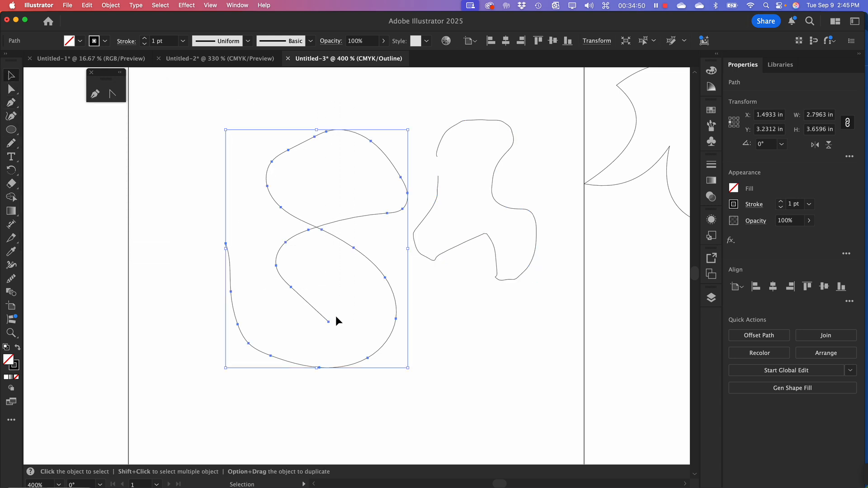
{"action": "left_click_drag", "start_coordinate": [278, 85], "coordinate": [554, 408]}
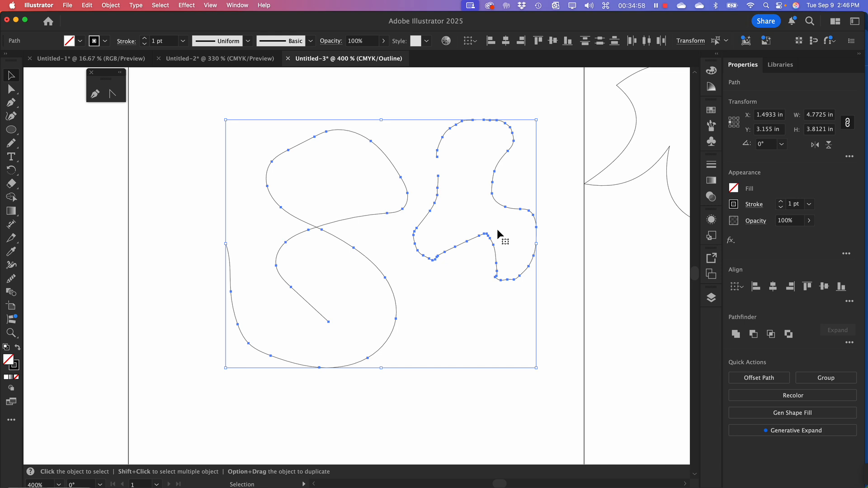
Move the looping pencil curve to the left, farther away from the second freehand shape
{"action": "left_click", "coordinate": [339, 108]}
{"action": "left_click_drag", "start_coordinate": [310, 100], "coordinate": [308, 152]}
Try smoothing the entire upper-right freehand shape at once with the Smooth tool's smoothness amount, and undo it
{"action": "left_click_drag", "start_coordinate": [428, 102], "coordinate": [555, 261]}
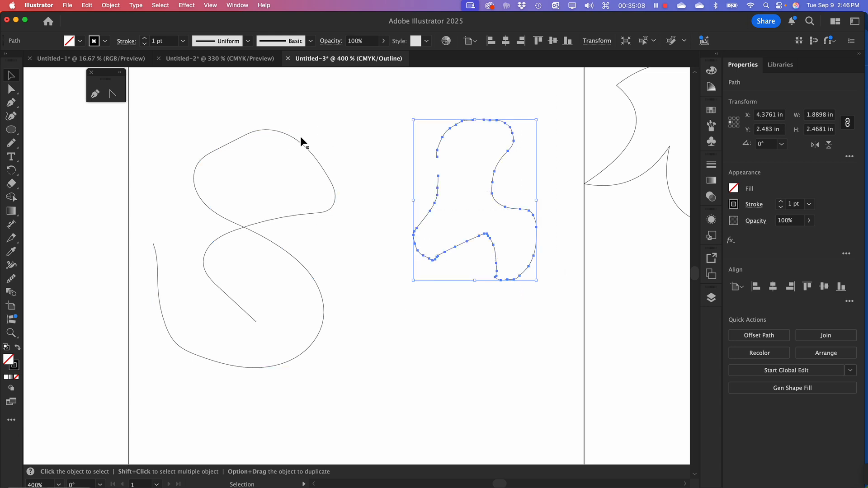
{"action": "left_click", "coordinate": [16, 147]}
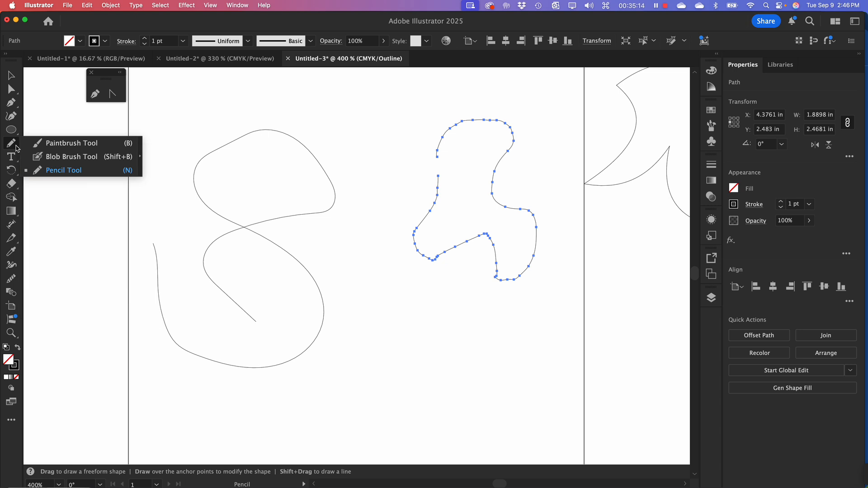
{"action": "left_click", "coordinate": [11, 144]}
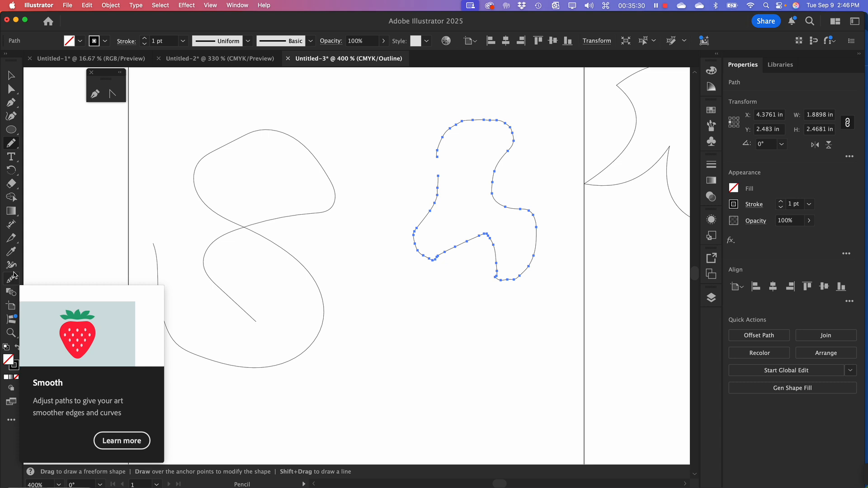
{"action": "left_click", "coordinate": [12, 278]}
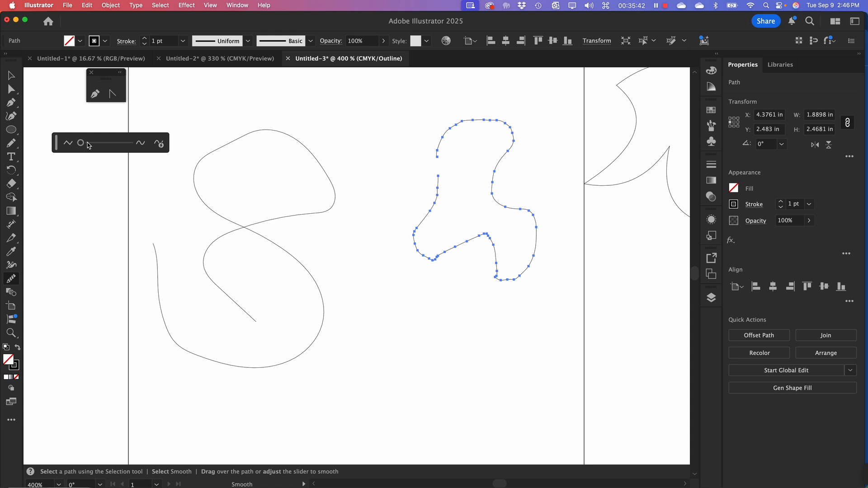
{"action": "mouse_move", "coordinate": [85, 150]}
{"action": "left_mouse_down"}
{"action": "mouse_move", "coordinate": [147, 151]}
{"action": "mouse_move", "coordinate": [78, 149]}
{"action": "mouse_move", "coordinate": [101, 149]}
{"action": "left_mouse_up"}
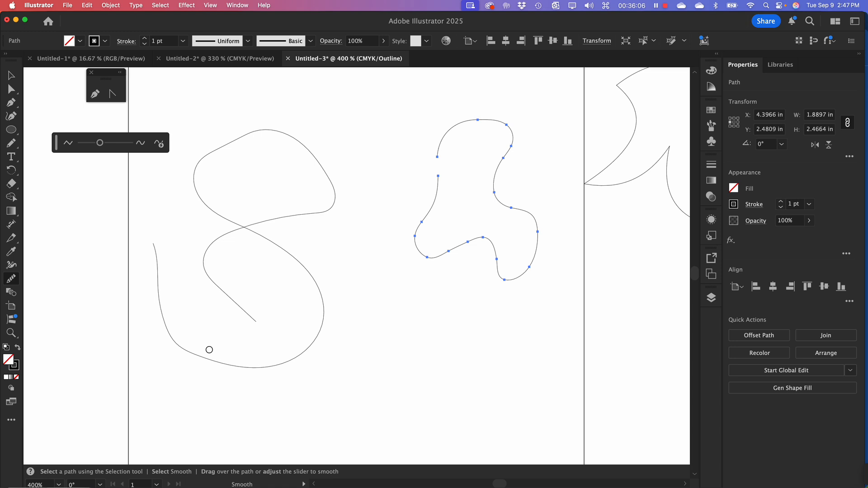
{"action": "key", "text": "super+z"}
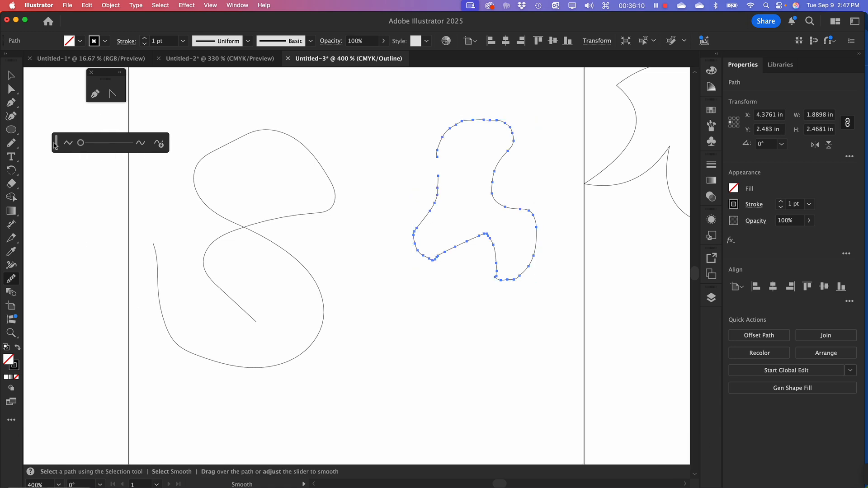
Smooth the upper-right freehand shape by brushing the Smooth tool along its top curve, lower lobes and both side edges
{"action": "left_click_drag", "start_coordinate": [54, 144], "coordinate": [36, 87]}
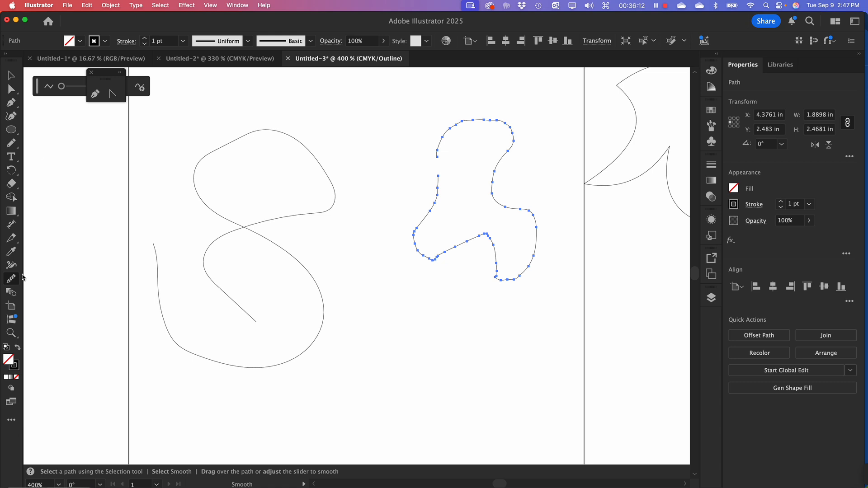
{"action": "left_click", "coordinate": [12, 269]}
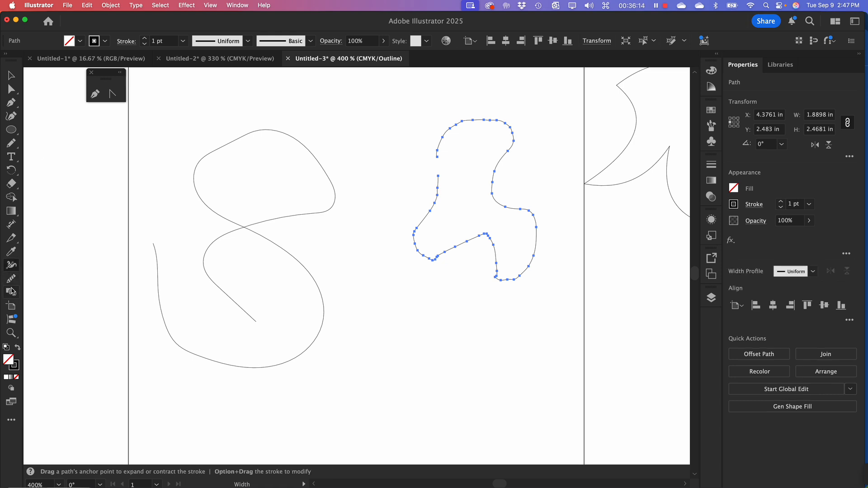
{"action": "left_click", "coordinate": [11, 280]}
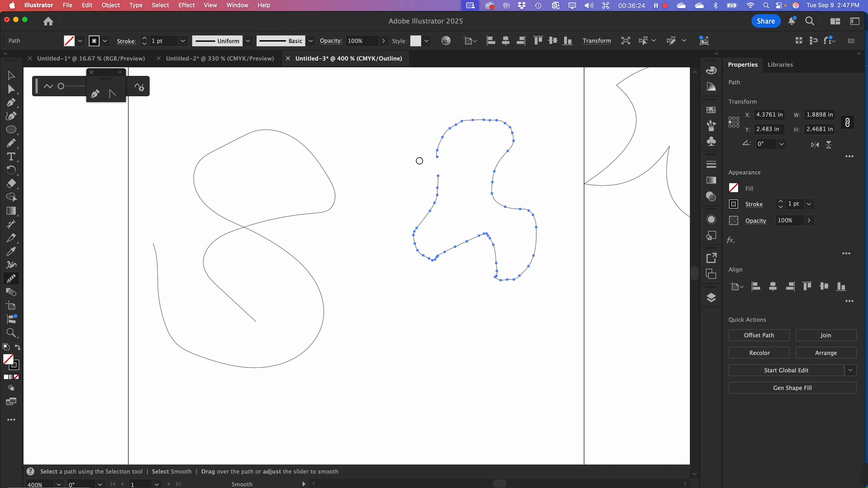
{"action": "mouse_move", "coordinate": [440, 140]}
{"action": "left_mouse_down"}
{"action": "mouse_move", "coordinate": [459, 122]}
{"action": "mouse_move", "coordinate": [507, 120]}
{"action": "mouse_move", "coordinate": [511, 129]}
{"action": "left_mouse_up"}
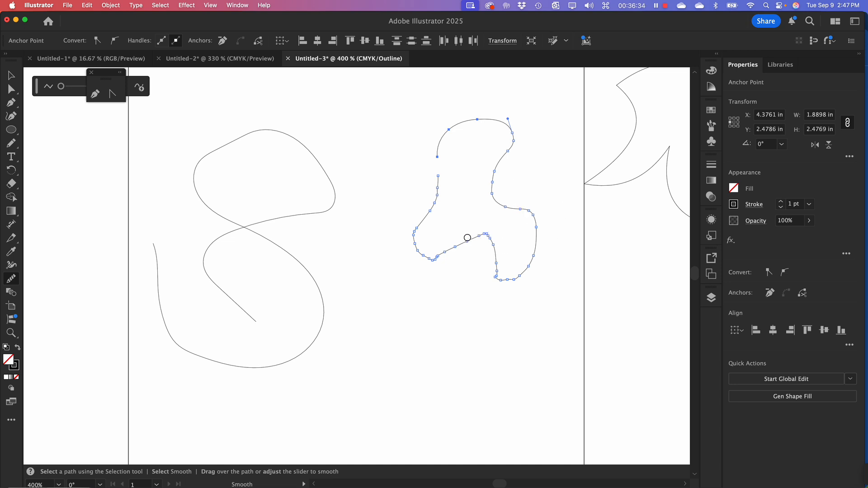
{"action": "mouse_move", "coordinate": [466, 240]}
{"action": "left_mouse_down"}
{"action": "mouse_move", "coordinate": [488, 232]}
{"action": "mouse_move", "coordinate": [496, 272]}
{"action": "left_mouse_up"}
{"action": "mouse_move", "coordinate": [449, 251]}
{"action": "left_mouse_down"}
{"action": "mouse_move", "coordinate": [431, 265]}
{"action": "mouse_move", "coordinate": [411, 246]}
{"action": "left_mouse_up"}
{"action": "mouse_move", "coordinate": [496, 268]}
{"action": "left_mouse_down"}
{"action": "mouse_move", "coordinate": [516, 278]}
{"action": "mouse_move", "coordinate": [535, 250]}
{"action": "left_mouse_up"}
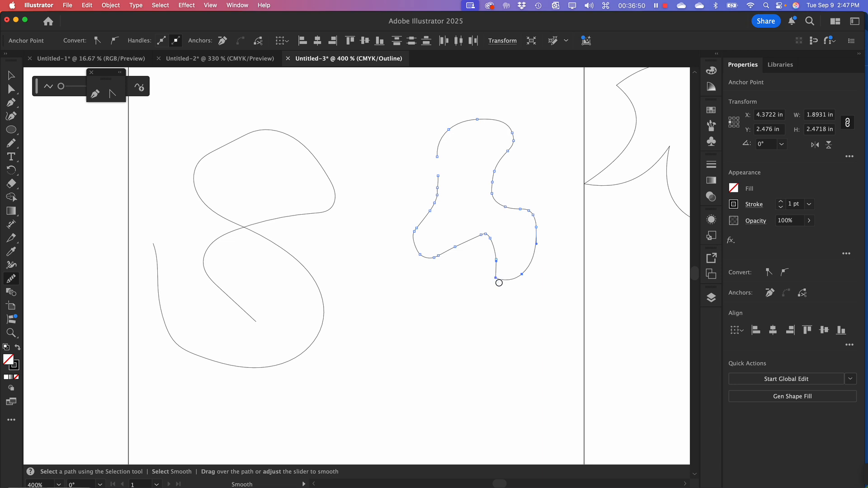
{"action": "left_click_drag", "start_coordinate": [499, 284], "coordinate": [496, 253]}
{"action": "left_click_drag", "start_coordinate": [436, 161], "coordinate": [434, 221]}
{"action": "mouse_move", "coordinate": [496, 167]}
{"action": "left_mouse_down"}
{"action": "mouse_move", "coordinate": [491, 198]}
{"action": "mouse_move", "coordinate": [511, 208]}
{"action": "left_mouse_up"}
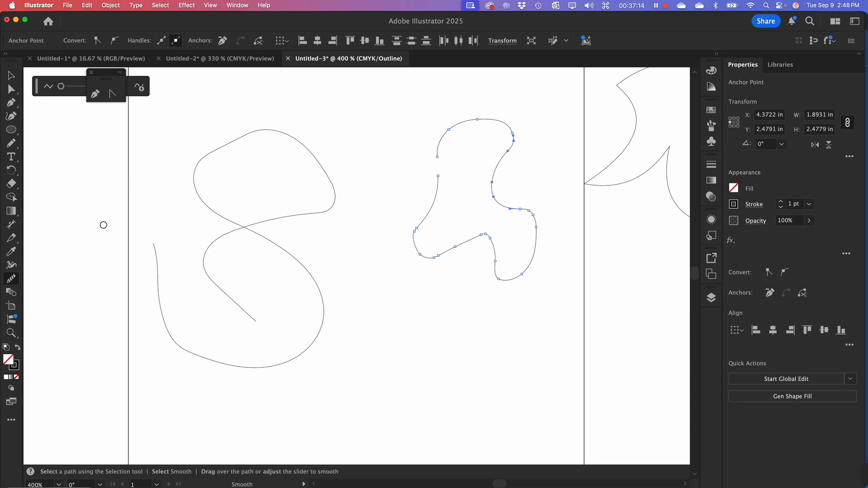
Draw a closed freehand pencil shape about 4.15 in wide and 1.40 in high below the others and smooth its right part
{"action": "left_click", "coordinate": [13, 142]}
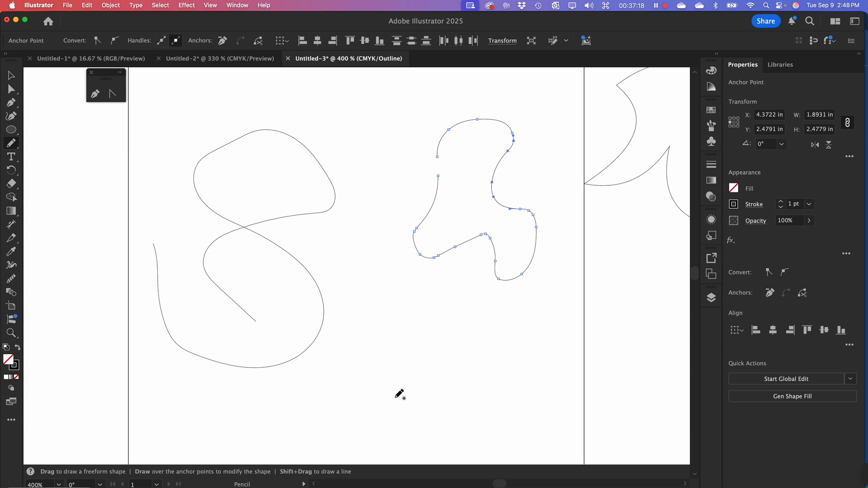
{"action": "mouse_move", "coordinate": [426, 402]}
{"action": "left_mouse_down"}
{"action": "mouse_move", "coordinate": [409, 370]}
{"action": "mouse_move", "coordinate": [429, 353]}
{"action": "mouse_move", "coordinate": [528, 364]}
{"action": "mouse_move", "coordinate": [521, 400]}
{"action": "mouse_move", "coordinate": [483, 409]}
{"action": "mouse_move", "coordinate": [475, 433]}
{"action": "mouse_move", "coordinate": [424, 437]}
{"action": "mouse_move", "coordinate": [288, 411]}
{"action": "mouse_move", "coordinate": [261, 417]}
{"action": "mouse_move", "coordinate": [267, 399]}
{"action": "mouse_move", "coordinate": [348, 365]}
{"action": "mouse_move", "coordinate": [427, 401]}
{"action": "left_mouse_up"}
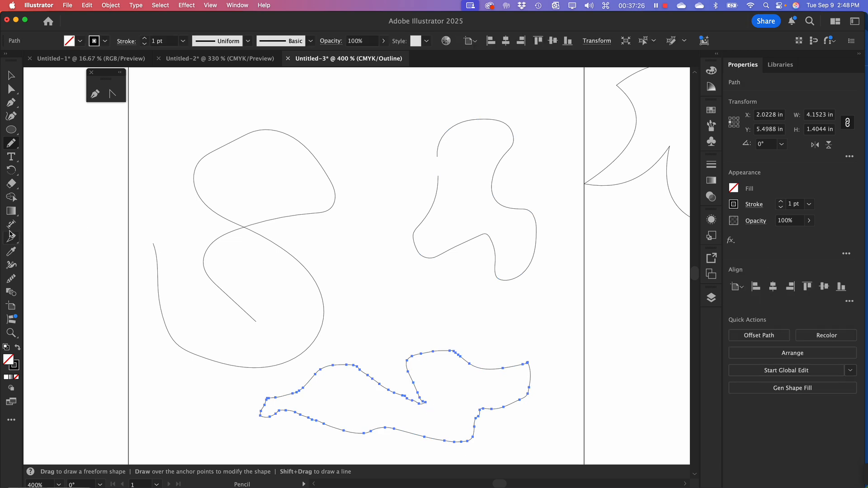
{"action": "left_click", "coordinate": [13, 279]}
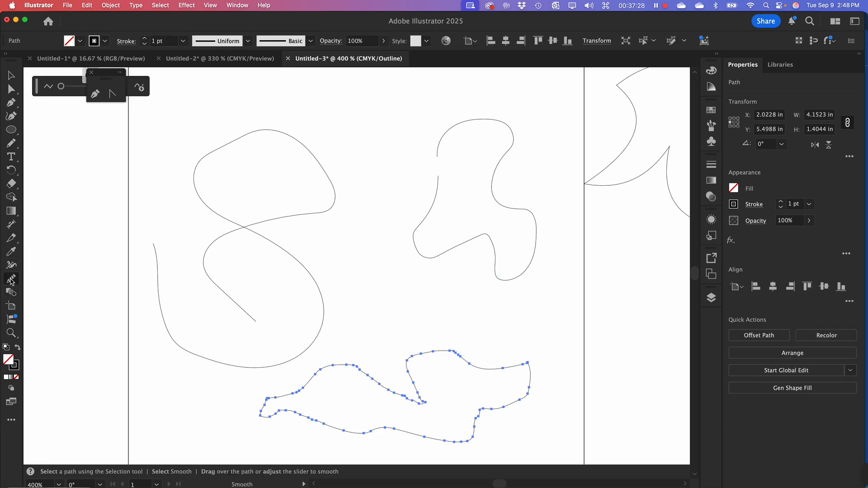
{"action": "mouse_move", "coordinate": [409, 362]}
{"action": "left_mouse_down"}
{"action": "mouse_move", "coordinate": [428, 351]}
{"action": "mouse_move", "coordinate": [461, 350]}
{"action": "mouse_move", "coordinate": [480, 371]}
{"action": "left_mouse_up"}
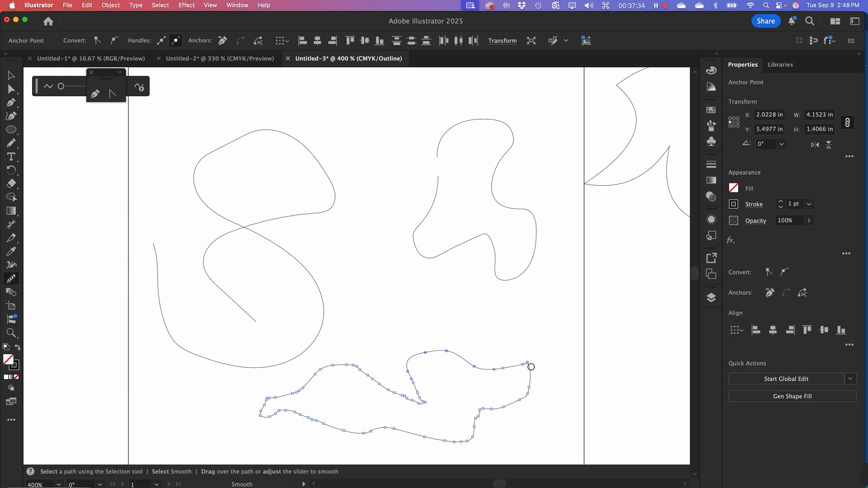
{"action": "mouse_move", "coordinate": [533, 384]}
{"action": "left_mouse_down"}
{"action": "mouse_move", "coordinate": [505, 413]}
{"action": "mouse_move", "coordinate": [507, 428]}
{"action": "mouse_move", "coordinate": [479, 421]}
{"action": "mouse_move", "coordinate": [477, 449]}
{"action": "mouse_move", "coordinate": [439, 452]}
{"action": "mouse_move", "coordinate": [439, 435]}
{"action": "mouse_move", "coordinate": [449, 436]}
{"action": "left_mouse_up"}
Select the cloud-like path beside the artboard and brush the Smooth tool over its corners along the upper-right and inner left edges
{"action": "left_click_drag", "start_coordinate": [606, 222], "coordinate": [253, 246]}
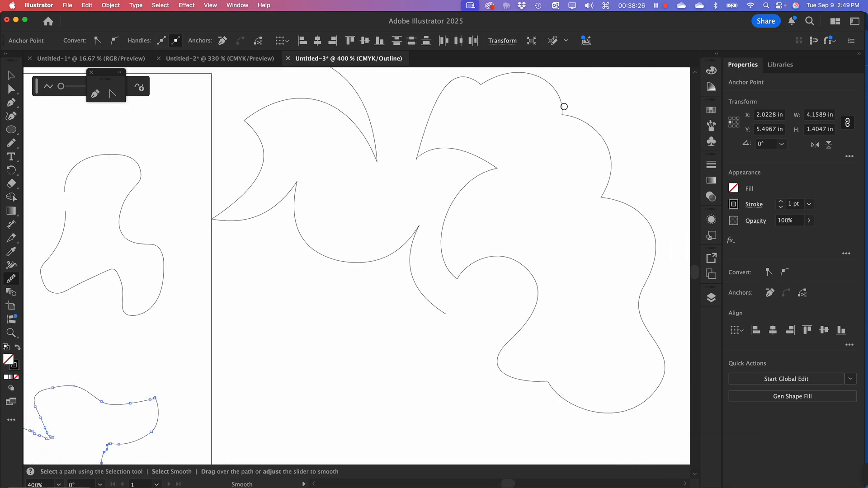
{"action": "mouse_move", "coordinate": [564, 107]}
{"action": "left_mouse_down"}
{"action": "mouse_move", "coordinate": [599, 127]}
{"action": "mouse_move", "coordinate": [610, 175]}
{"action": "mouse_move", "coordinate": [600, 200]}
{"action": "mouse_move", "coordinate": [608, 205]}
{"action": "left_mouse_up"}
{"action": "left_click", "coordinate": [623, 204], "text": "super"}
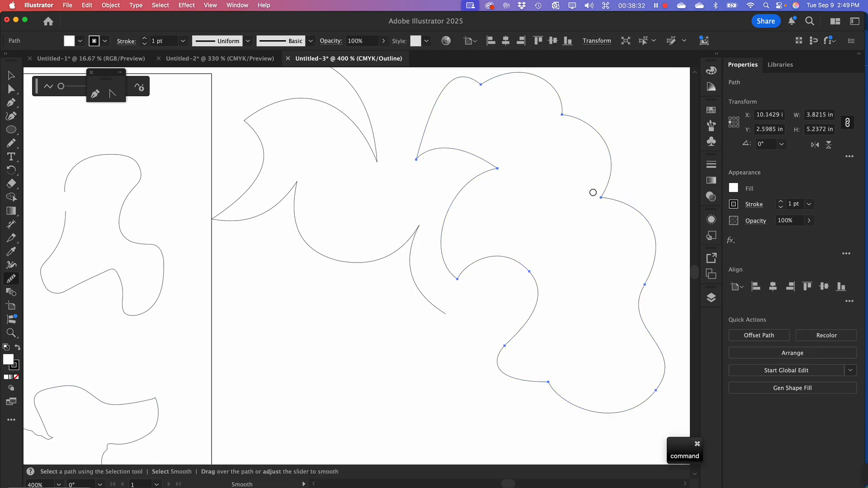
{"action": "left_click_drag", "start_coordinate": [602, 196], "coordinate": [610, 216]}
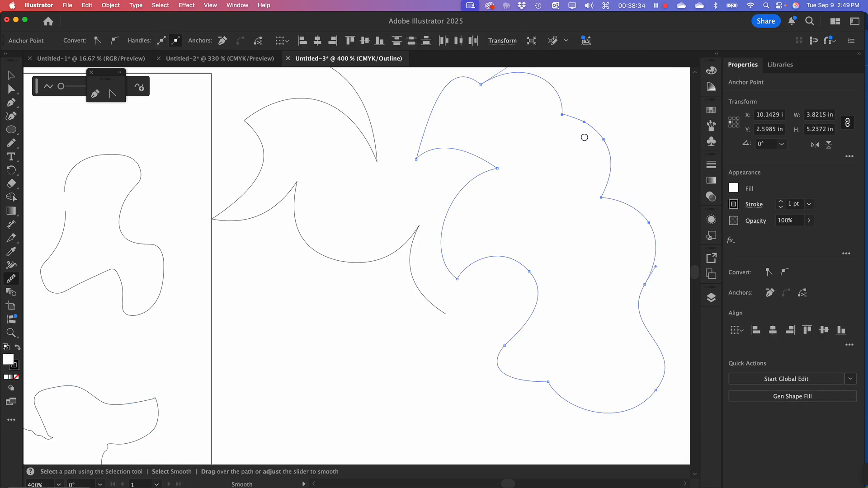
{"action": "mouse_move", "coordinate": [554, 116]}
{"action": "left_mouse_down"}
{"action": "mouse_move", "coordinate": [609, 142]}
{"action": "mouse_move", "coordinate": [617, 194]}
{"action": "left_mouse_up"}
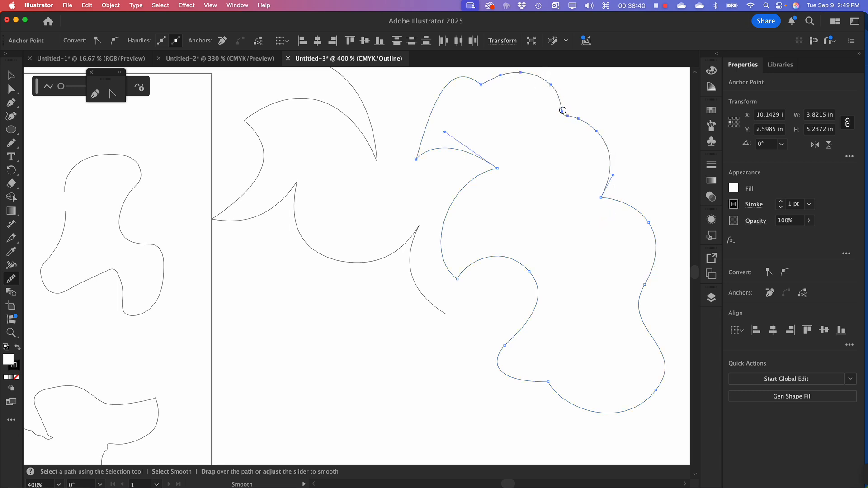
{"action": "mouse_move", "coordinate": [564, 111]}
{"action": "left_mouse_down"}
{"action": "mouse_move", "coordinate": [581, 120]}
{"action": "mouse_move", "coordinate": [626, 184]}
{"action": "left_mouse_up"}
{"action": "mouse_move", "coordinate": [415, 167]}
{"action": "left_mouse_down"}
{"action": "mouse_move", "coordinate": [446, 147]}
{"action": "mouse_move", "coordinate": [501, 167]}
{"action": "mouse_move", "coordinate": [465, 186]}
{"action": "left_mouse_up"}
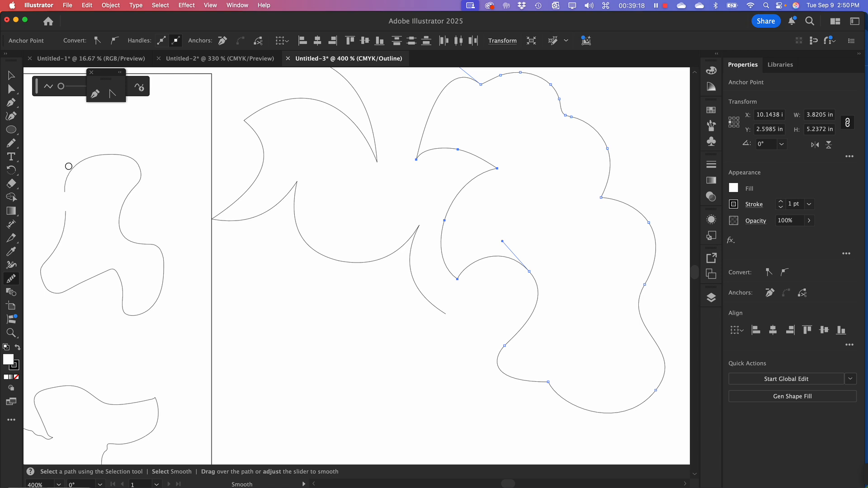
{"action": "mouse_move", "coordinate": [77, 159]}
{"action": "left_mouse_down"}
{"action": "mouse_move", "coordinate": [95, 149]}
{"action": "mouse_move", "coordinate": [128, 159]}
{"action": "mouse_move", "coordinate": [136, 176]}
{"action": "mouse_move", "coordinate": [120, 205]}
{"action": "mouse_move", "coordinate": [125, 233]}
{"action": "left_mouse_up"}
{"action": "mouse_move", "coordinate": [101, 272]}
{"action": "left_mouse_down"}
{"action": "mouse_move", "coordinate": [115, 271]}
{"action": "mouse_move", "coordinate": [124, 315]}
{"action": "left_mouse_up"}
Deselect the cloud-like path, move the lower freehand shape slightly down on the artboard and leave it selected
{"action": "left_click", "coordinate": [10, 76]}
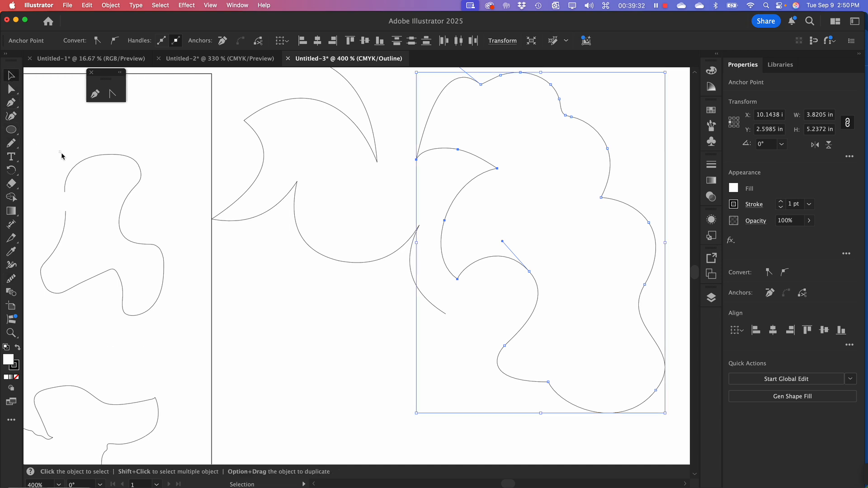
{"action": "left_click_drag", "start_coordinate": [59, 152], "coordinate": [219, 356]}
{"action": "left_click", "coordinate": [408, 381]}
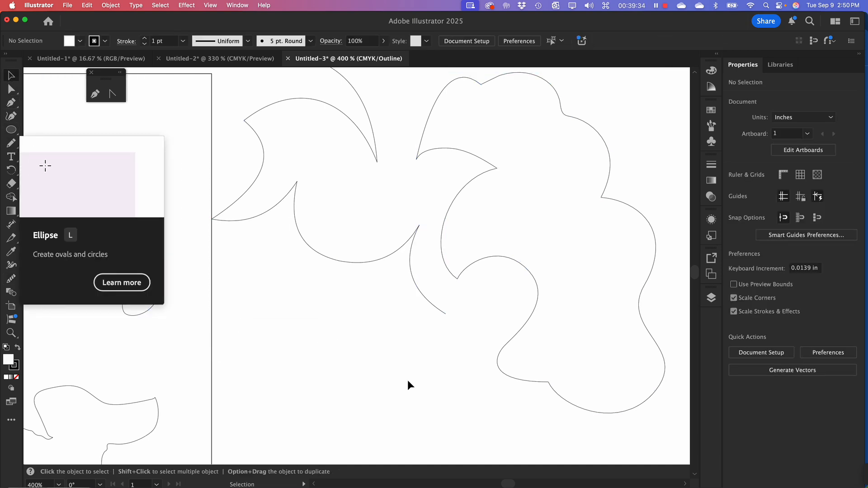
{"action": "key", "text": "super+minus"}
{"action": "key", "text": "super+minus"}
{"action": "key", "text": "space"}
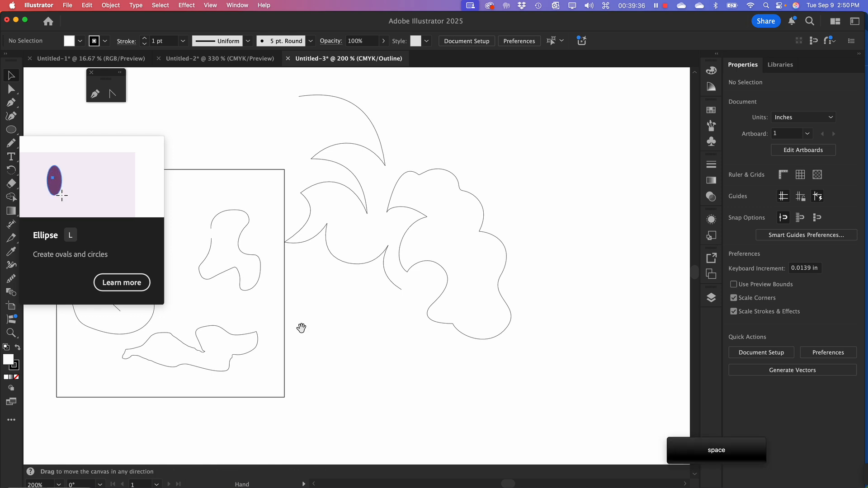
{"action": "left_click_drag", "start_coordinate": [301, 325], "coordinate": [385, 306]}
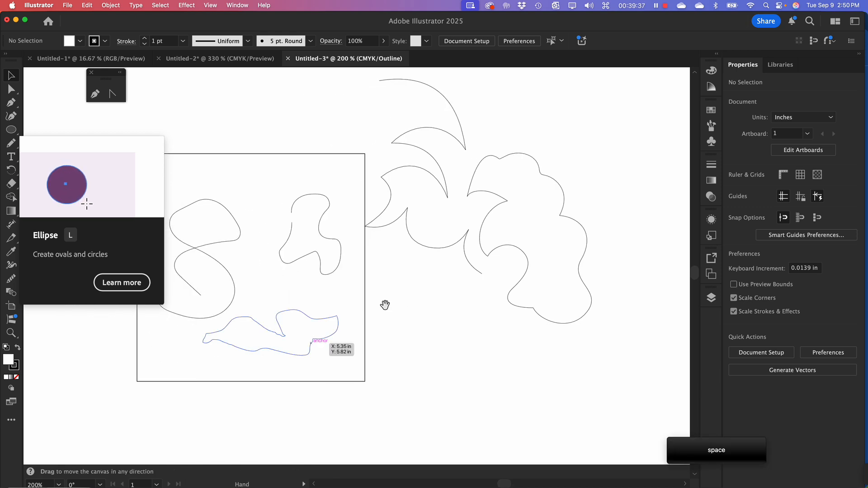
{"action": "left_click", "coordinate": [315, 325]}
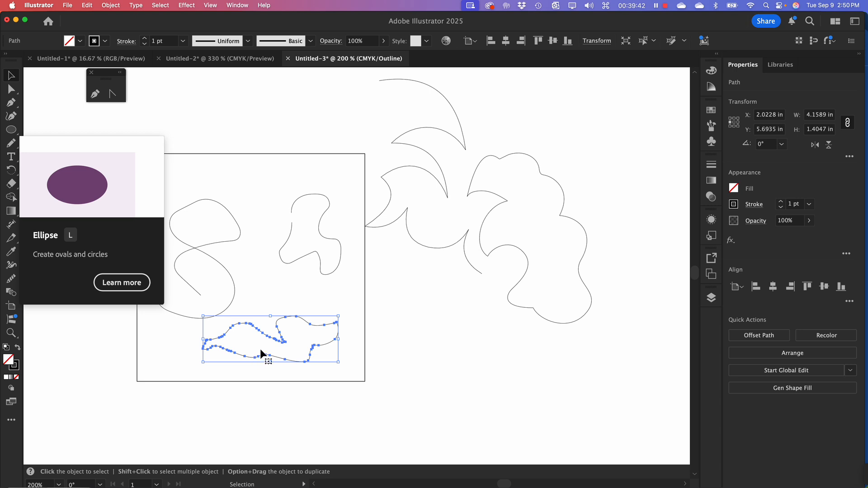
{"action": "left_click", "coordinate": [292, 338]}
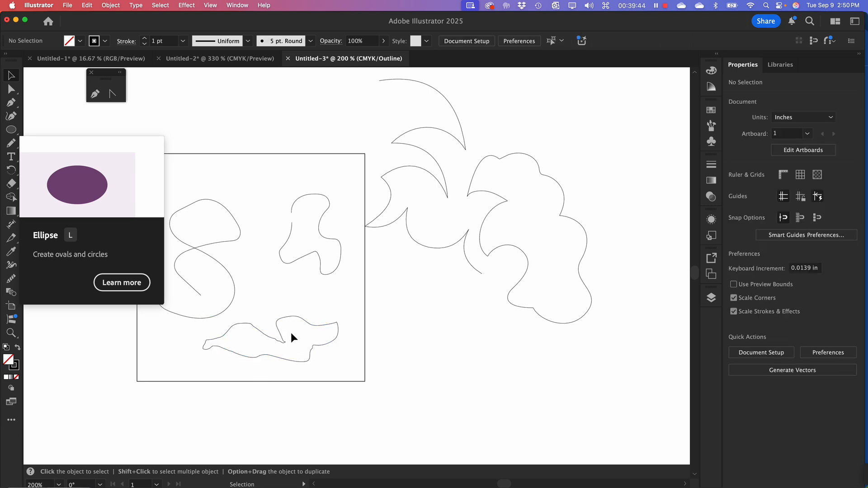
{"action": "left_click", "coordinate": [286, 318]}
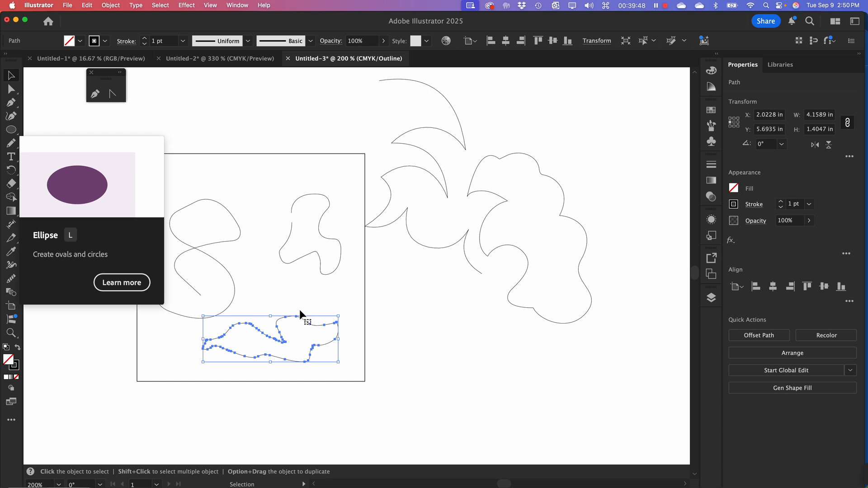
{"action": "left_click_drag", "start_coordinate": [283, 304], "coordinate": [385, 254]}
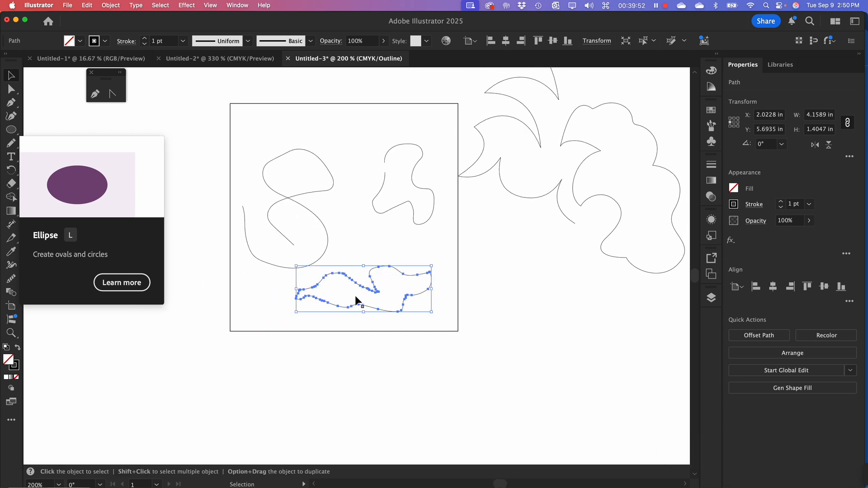
{"action": "left_click_drag", "start_coordinate": [433, 349], "coordinate": [339, 272]}
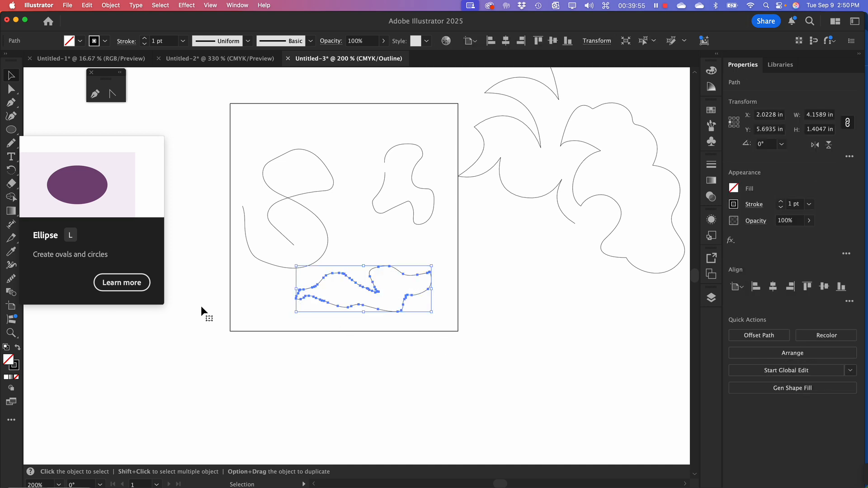
Try the Smooth tool's automatic smoothing on the lower freehand shape and undo it
{"action": "left_click", "coordinate": [14, 282]}
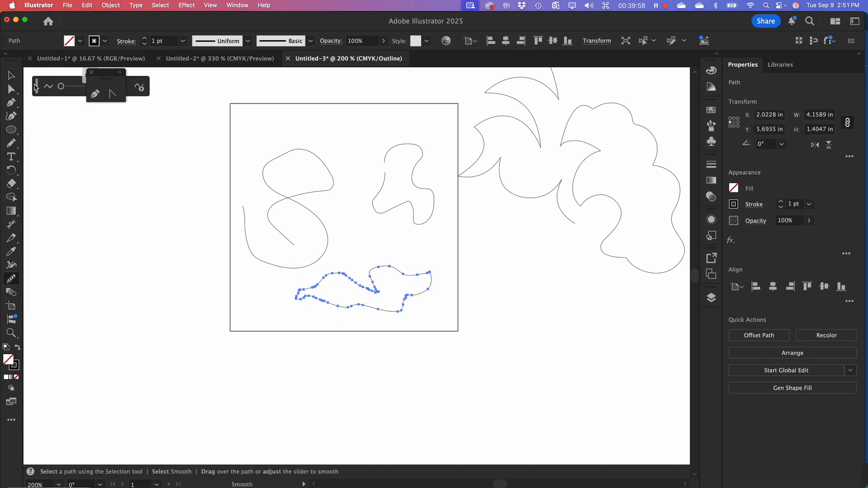
{"action": "left_click_drag", "start_coordinate": [35, 86], "coordinate": [48, 143]}
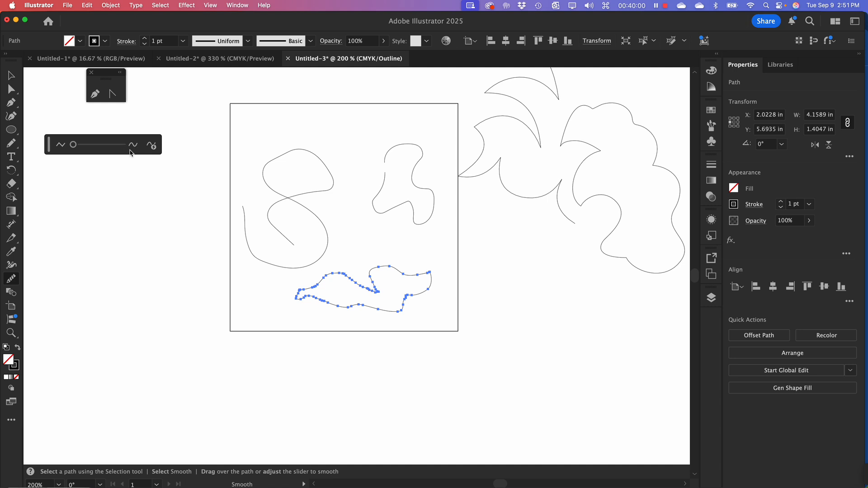
{"action": "left_click", "coordinate": [153, 149]}
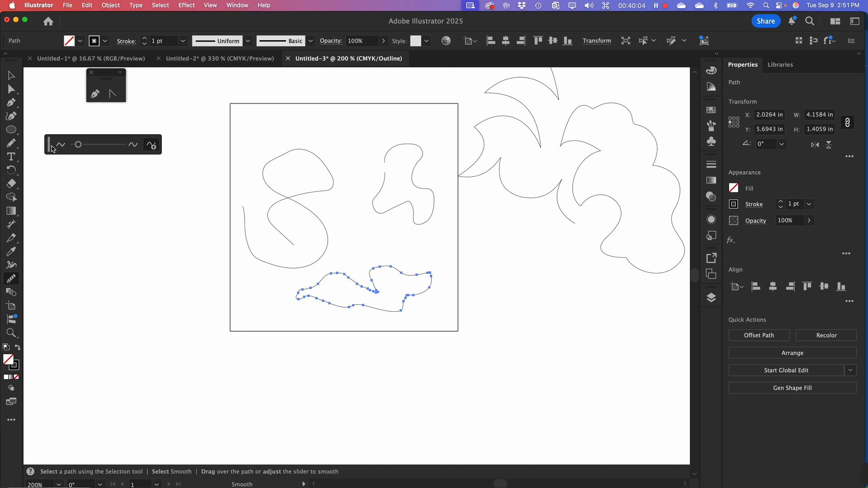
{"action": "key", "text": "super+z"}
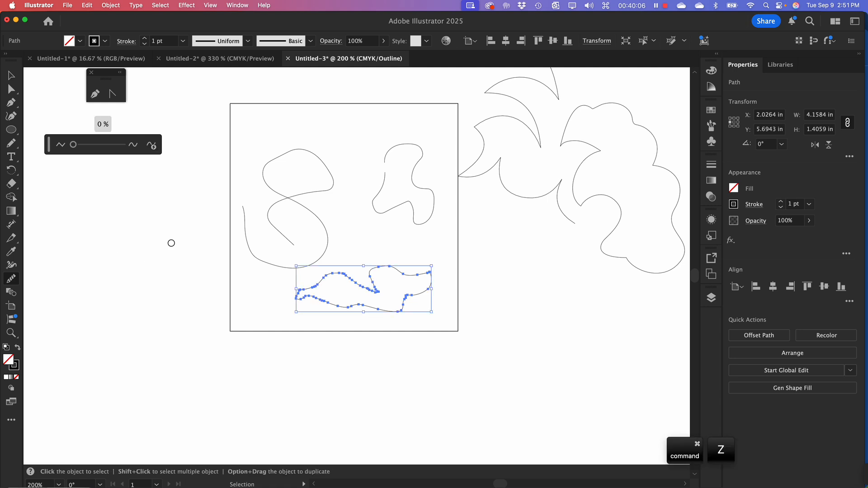
Brush the Smooth tool along the bottom edge of the lower freehand shape
{"action": "left_click", "coordinate": [107, 6]}
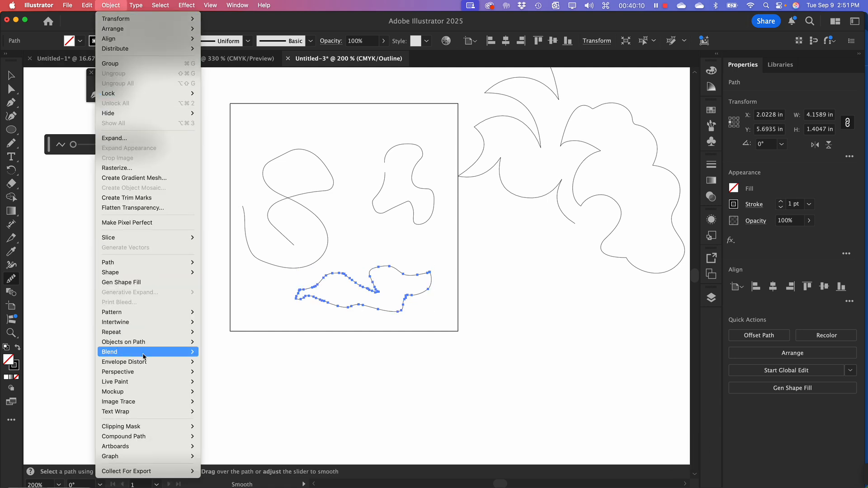
{"action": "mouse_move", "coordinate": [145, 270]}
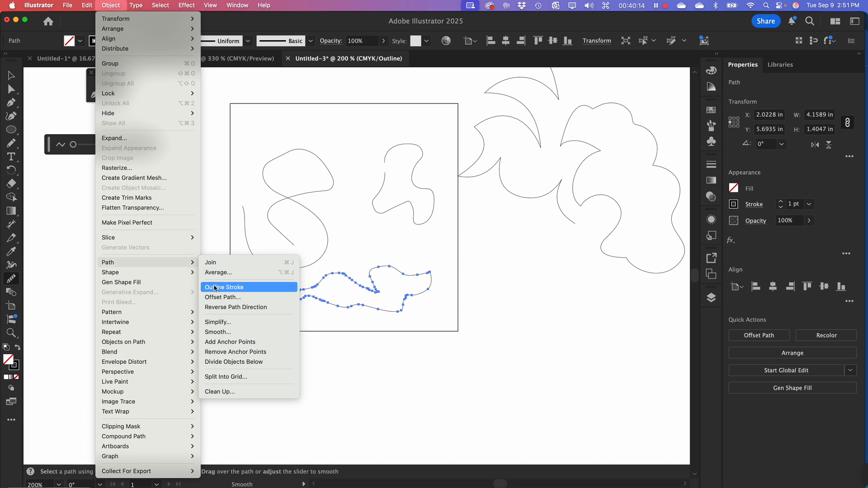
{"action": "left_click", "coordinate": [226, 332]}
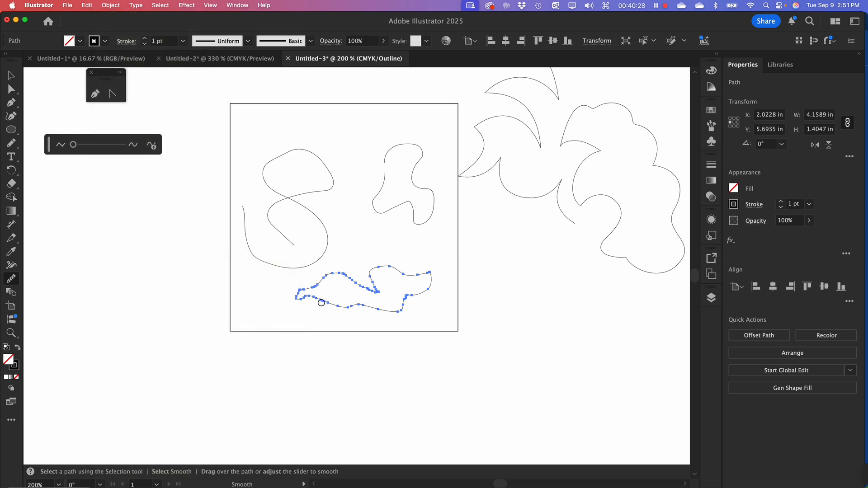
{"action": "mouse_move", "coordinate": [321, 303]}
{"action": "left_mouse_down"}
{"action": "mouse_move", "coordinate": [313, 297]}
{"action": "mouse_move", "coordinate": [365, 311]}
{"action": "left_mouse_up"}
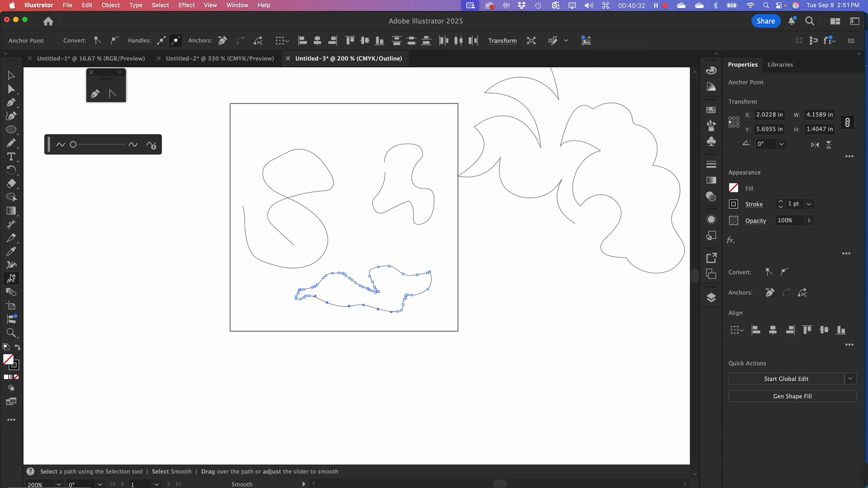
Simplify the selected bottom-edge anchors of the lower freehand shape to nearly the fewest points and deselect the shape
{"action": "left_click", "coordinate": [110, 5]}
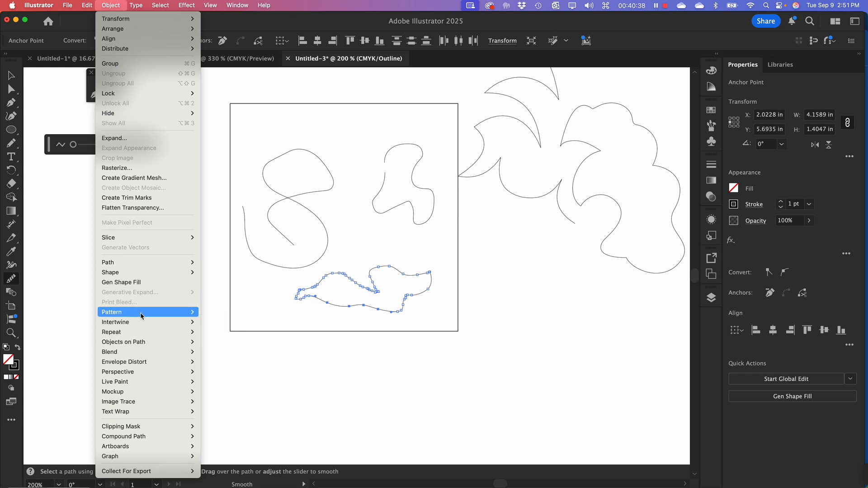
{"action": "mouse_move", "coordinate": [133, 263]}
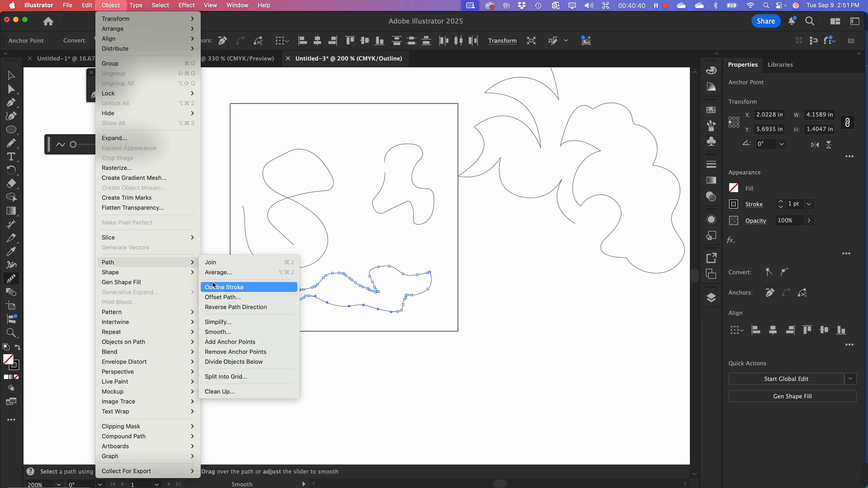
{"action": "left_click", "coordinate": [221, 321]}
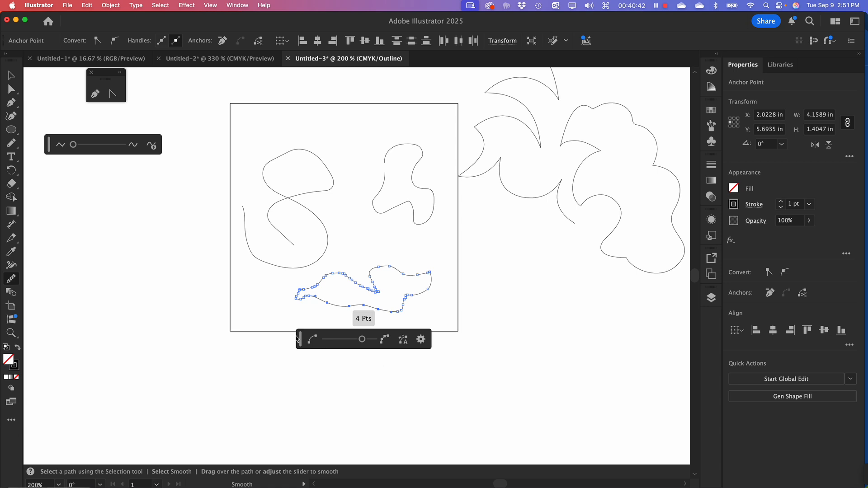
{"action": "left_click_drag", "start_coordinate": [299, 343], "coordinate": [77, 254]}
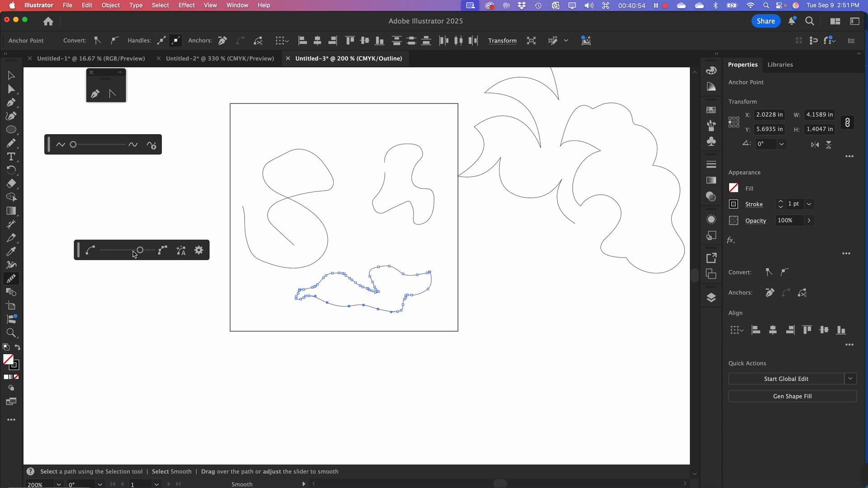
{"action": "left_click_drag", "start_coordinate": [140, 251], "coordinate": [94, 250]}
{"action": "left_click", "coordinate": [11, 75]}
{"action": "left_click", "coordinate": [349, 302]}
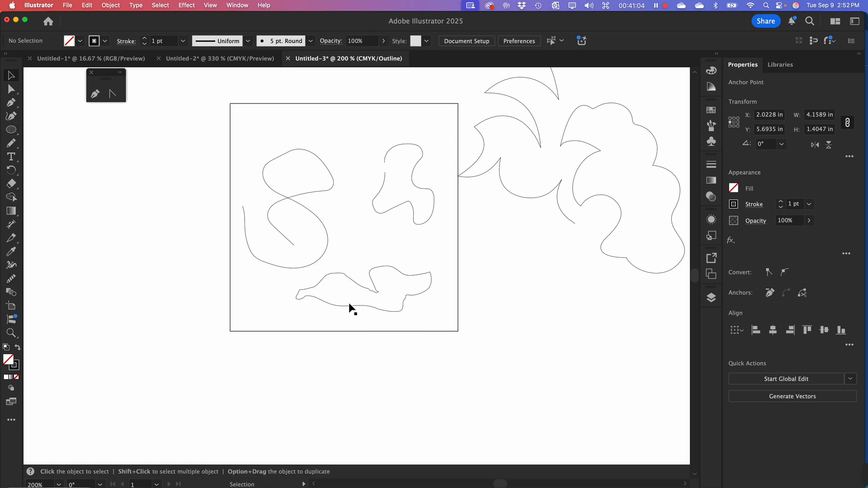
Simplify the whole lower freehand shape to far fewer anchor points using the manual reduction amount
{"action": "left_click", "coordinate": [369, 290]}
{"action": "left_click", "coordinate": [111, 5]}
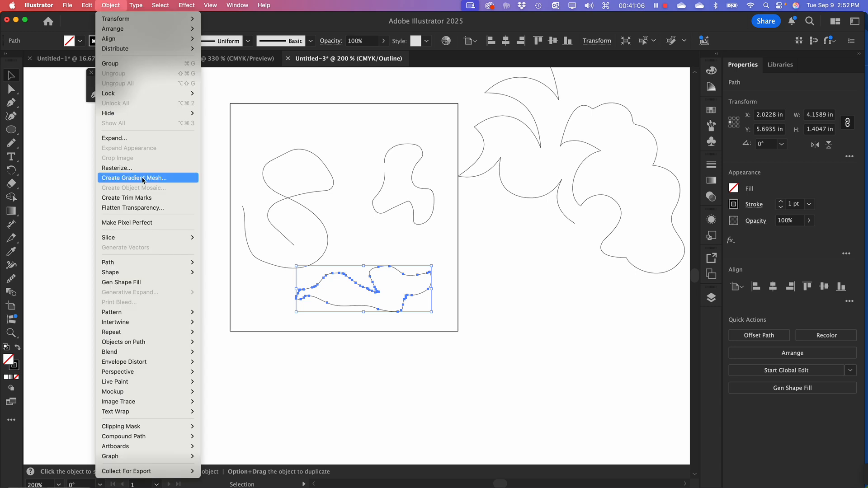
{"action": "mouse_move", "coordinate": [174, 263]}
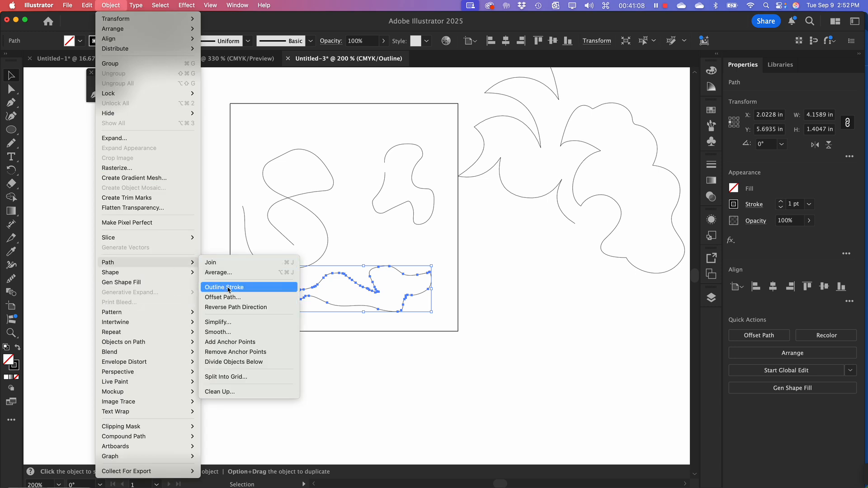
{"action": "left_click", "coordinate": [234, 323]}
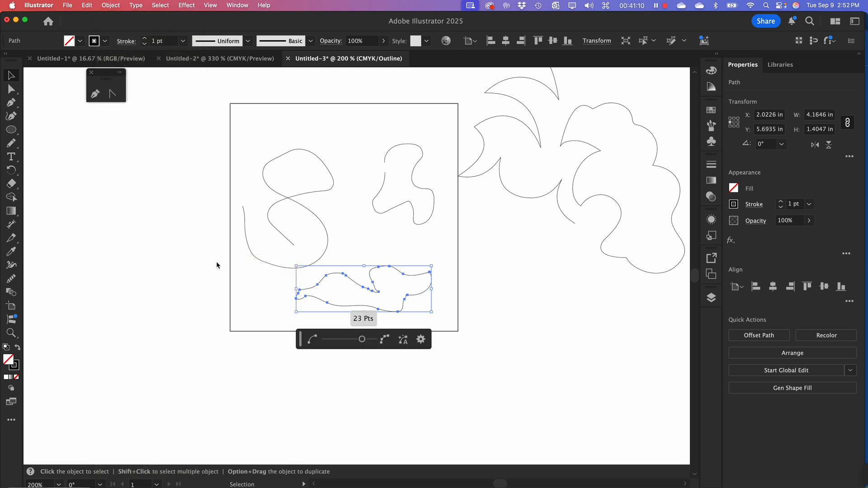
{"action": "left_click_drag", "start_coordinate": [361, 340], "coordinate": [336, 346]}
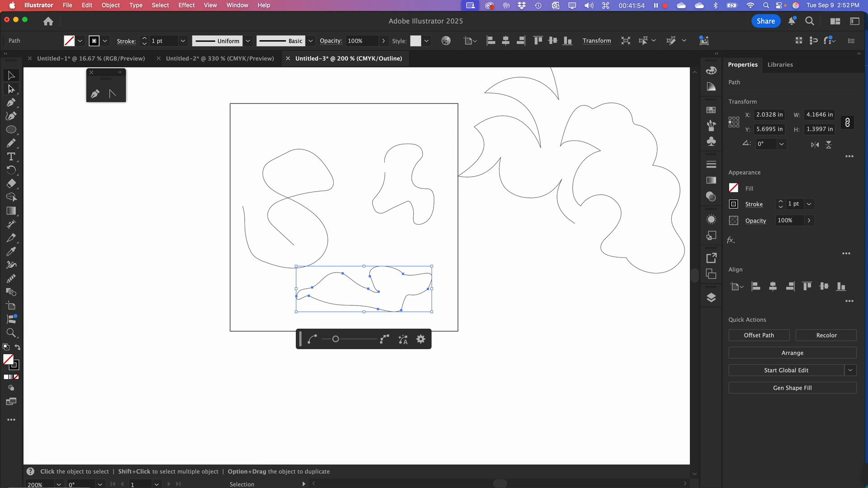
{"action": "left_click", "coordinate": [370, 249]}
Move the three freehand shapes off the artboard and place the cloud-like path near its center
{"action": "left_click_drag", "start_coordinate": [370, 249], "coordinate": [416, 330]}
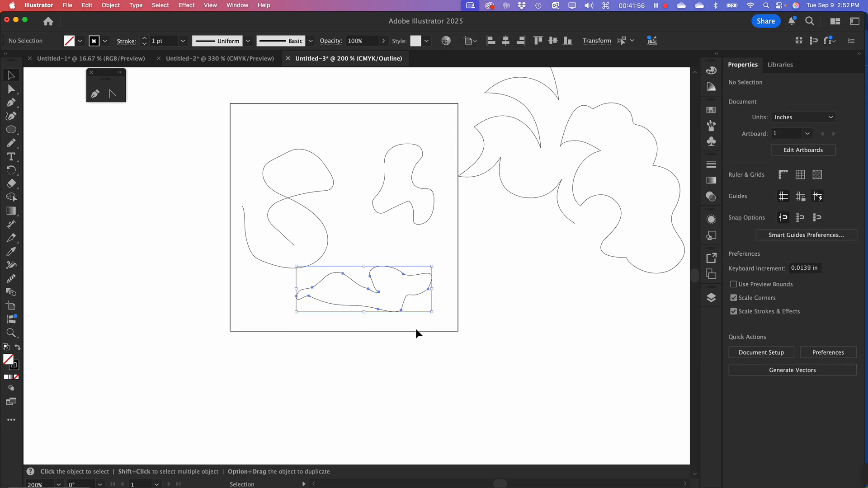
{"action": "left_click_drag", "start_coordinate": [390, 266], "coordinate": [528, 400]}
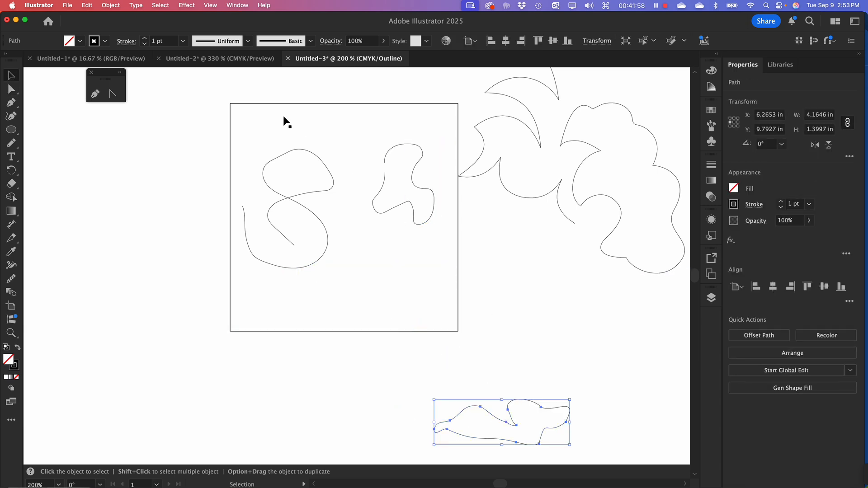
{"action": "mouse_move", "coordinate": [255, 109]}
{"action": "left_mouse_down"}
{"action": "mouse_move", "coordinate": [413, 258]}
{"action": "mouse_move", "coordinate": [414, 215]}
{"action": "mouse_move", "coordinate": [106, 246]}
{"action": "left_mouse_up"}
{"action": "mouse_move", "coordinate": [597, 111]}
{"action": "left_mouse_down"}
{"action": "mouse_move", "coordinate": [436, 166]}
{"action": "mouse_move", "coordinate": [332, 154]}
{"action": "mouse_move", "coordinate": [308, 192]}
{"action": "left_mouse_up"}
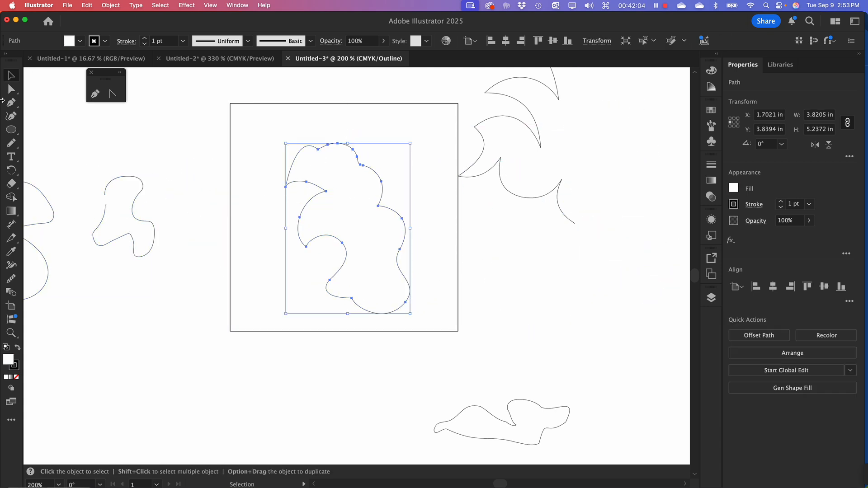
Add and remove an anchor on the cloud-like path's right edge with the Pen tool, and delete the anchor on the bulge below
{"action": "left_click", "coordinate": [11, 103]}
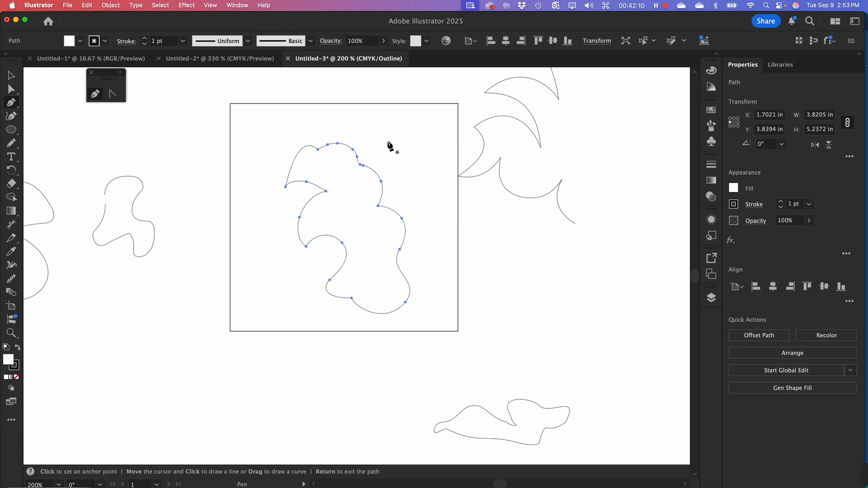
{"action": "left_click", "coordinate": [382, 194]}
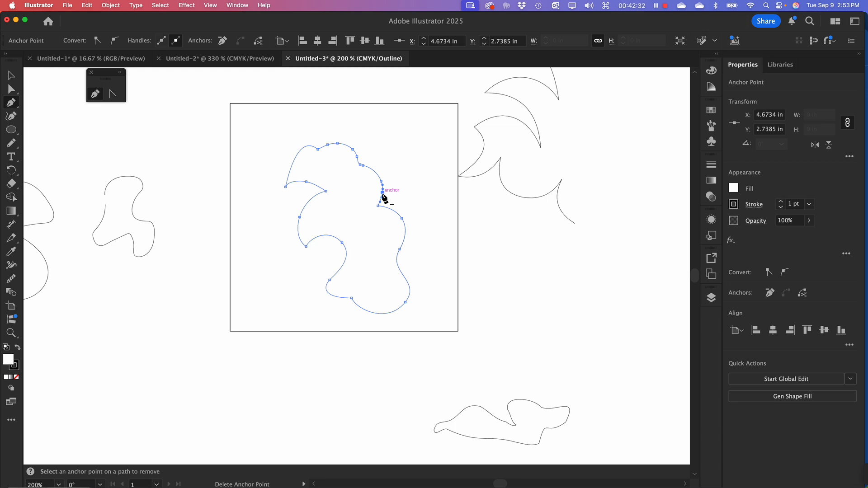
{"action": "left_click", "coordinate": [383, 193]}
{"action": "left_click", "coordinate": [402, 218]}
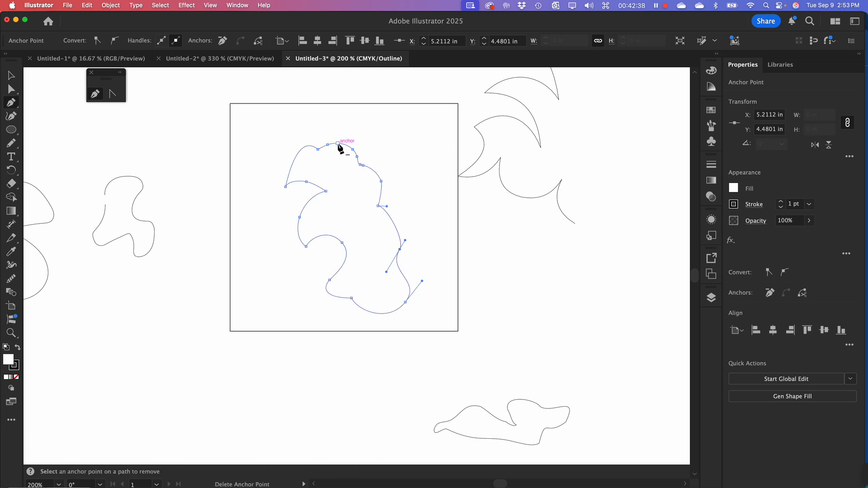
Try starting a new path on the cloud-like path's top anchor and deleting that anchor, undoing each attempt
{"action": "key", "text": "shift"}
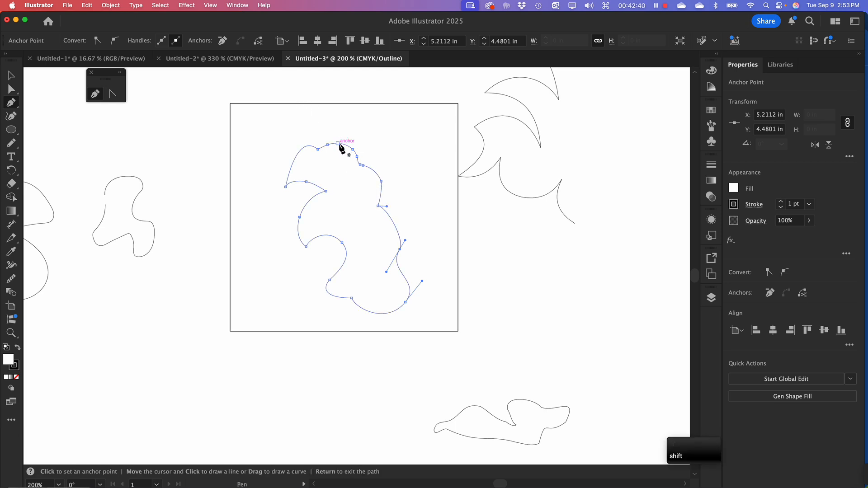
{"action": "left_click", "coordinate": [338, 144], "text": "shift"}
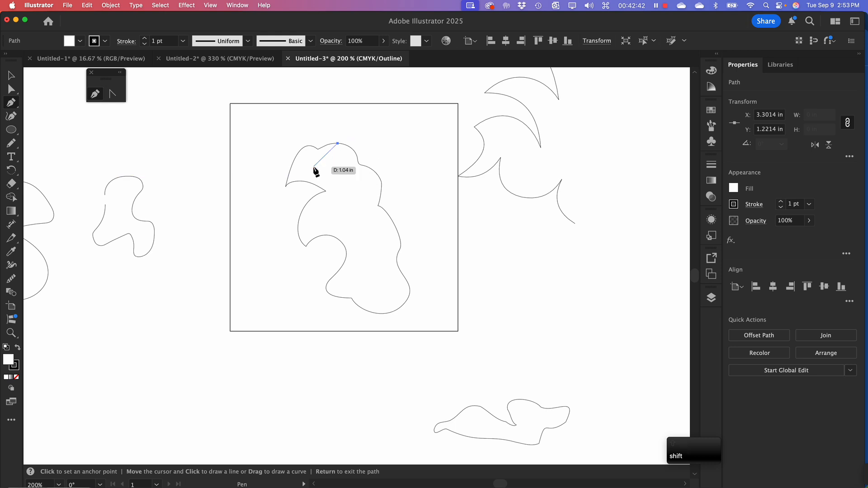
{"action": "key", "text": "super+z"}
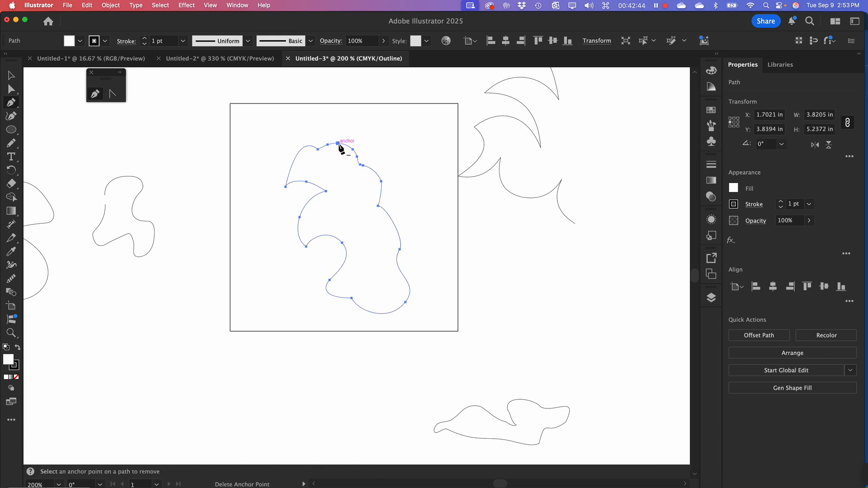
{"action": "key", "text": "shift"}
{"action": "key", "text": "alt"}
{"action": "left_click", "coordinate": [337, 143]}
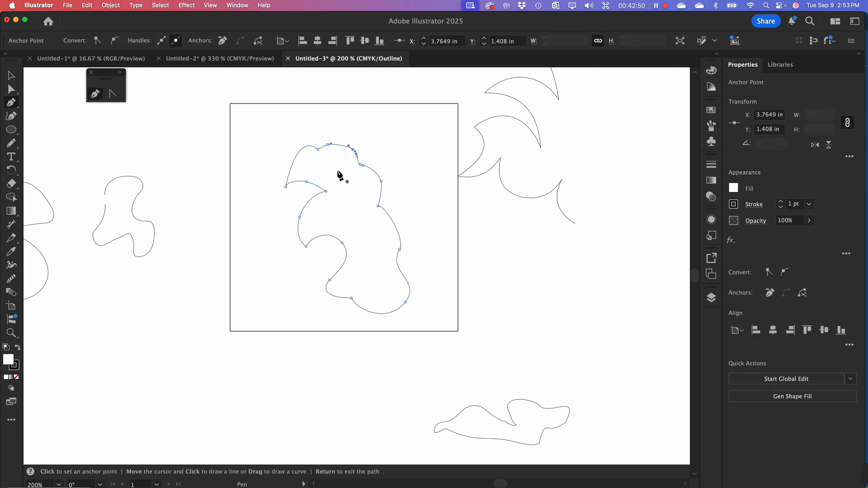
{"action": "key", "text": "super"}
{"action": "key", "text": "super+z"}
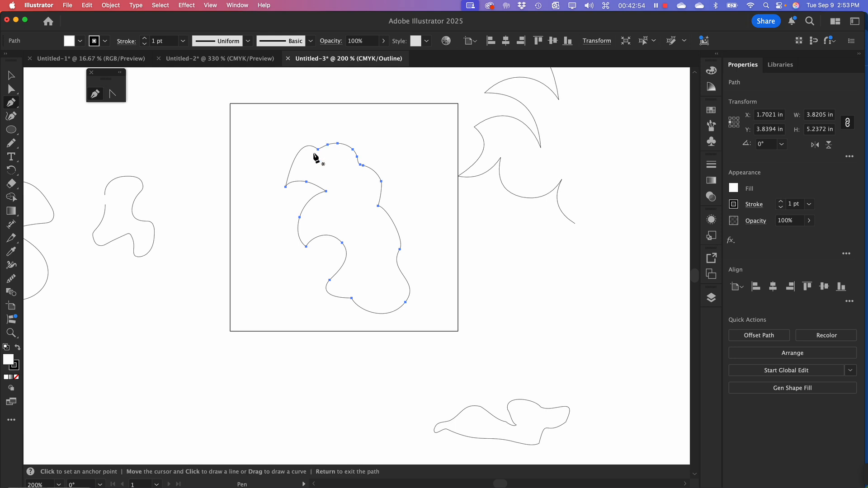
Try starting a separate path on the cloud-like path's upper notch anchor without deleting it, and leave the Pen tool
{"action": "key", "text": "shift"}
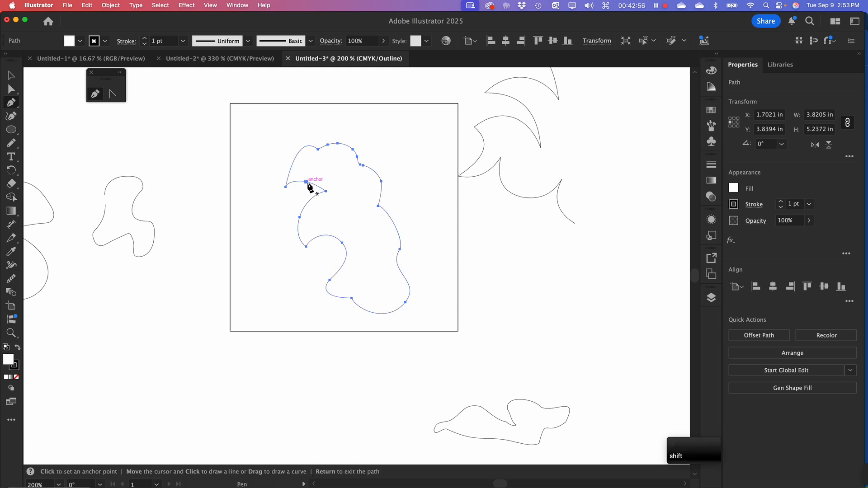
{"action": "left_click", "coordinate": [305, 182], "text": "shift"}
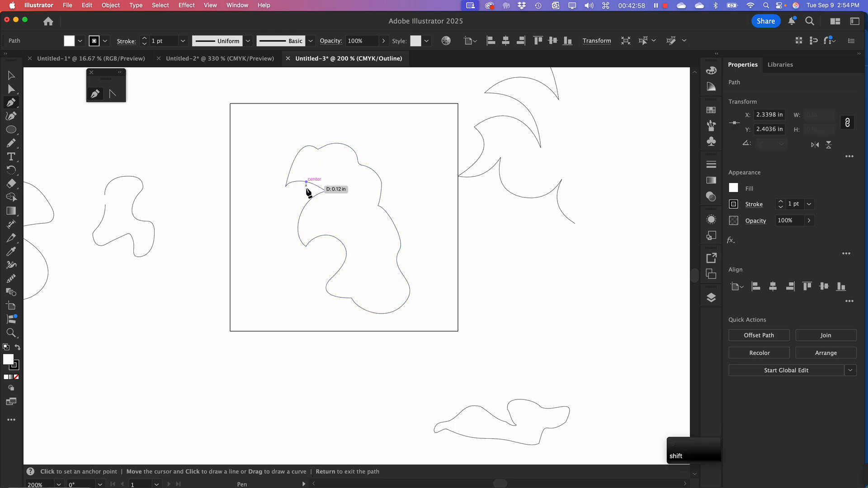
{"action": "left_click", "coordinate": [306, 182]}
{"action": "left_click", "coordinate": [10, 75]}
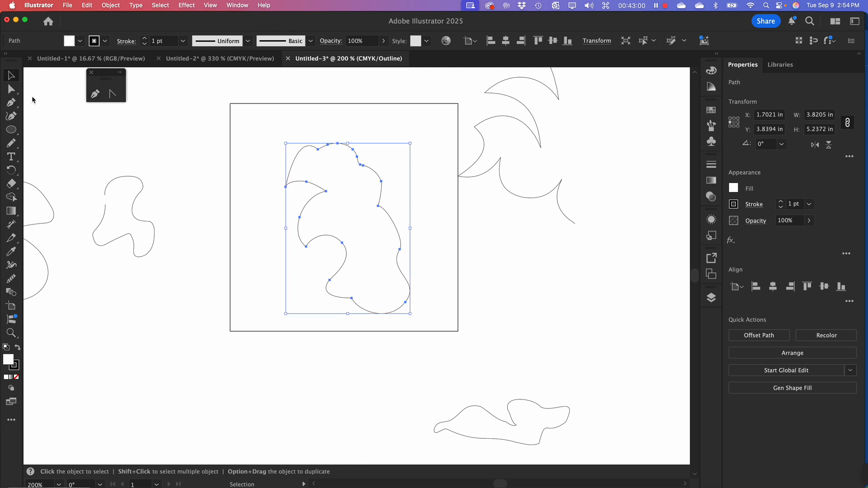
Move the cloud-like path off the artboard to its right, above the simplified freehand shape
{"action": "left_click", "coordinate": [251, 148]}
{"action": "left_click_drag", "start_coordinate": [251, 150], "coordinate": [398, 281]}
{"action": "left_click", "coordinate": [238, 192]}
{"action": "left_click_drag", "start_coordinate": [260, 134], "coordinate": [371, 286]}
{"action": "left_click_drag", "start_coordinate": [337, 242], "coordinate": [581, 311]}
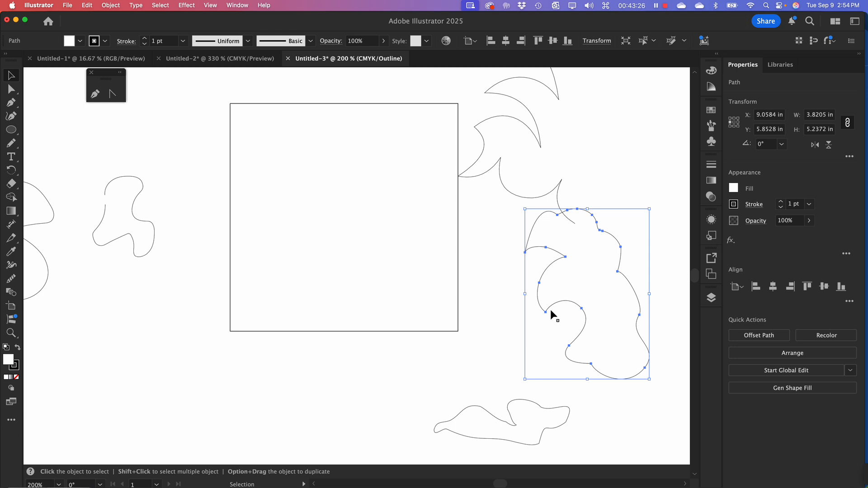
Switch to Chrome, close the blank new-tab window and open the browser profile that holds the course site
{"action": "key", "text": "super+Tab"}
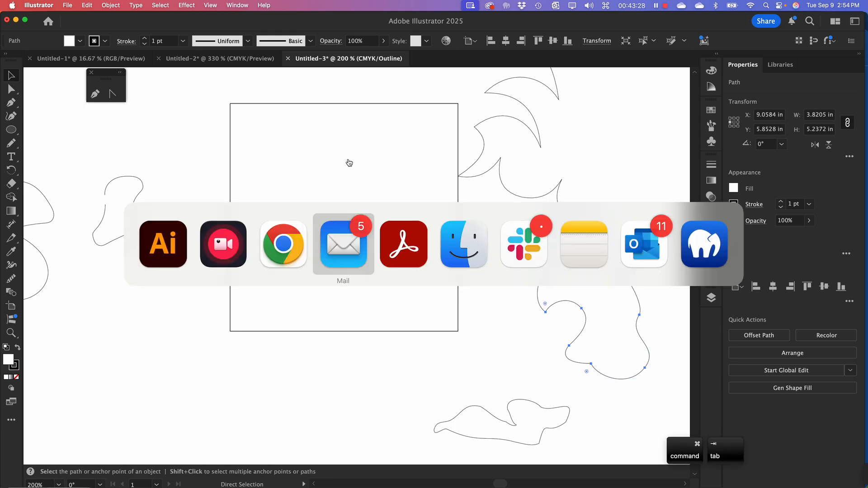
{"action": "left_click", "coordinate": [288, 258]}
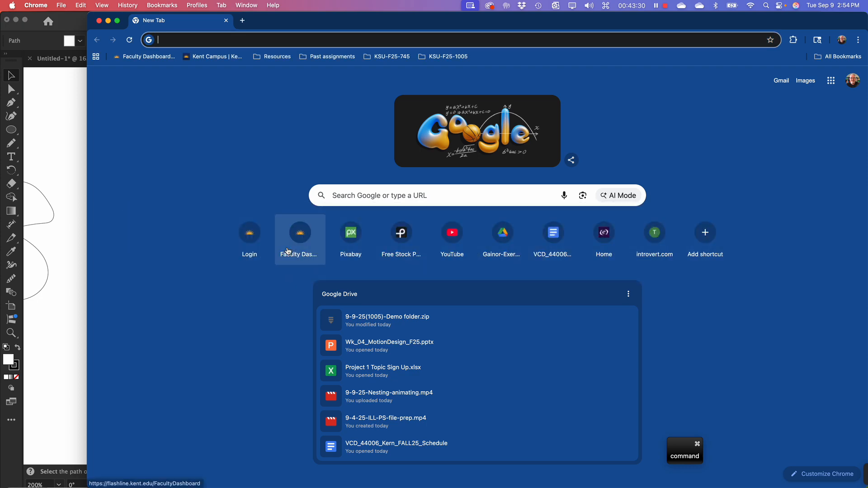
{"action": "left_click", "coordinate": [99, 21]}
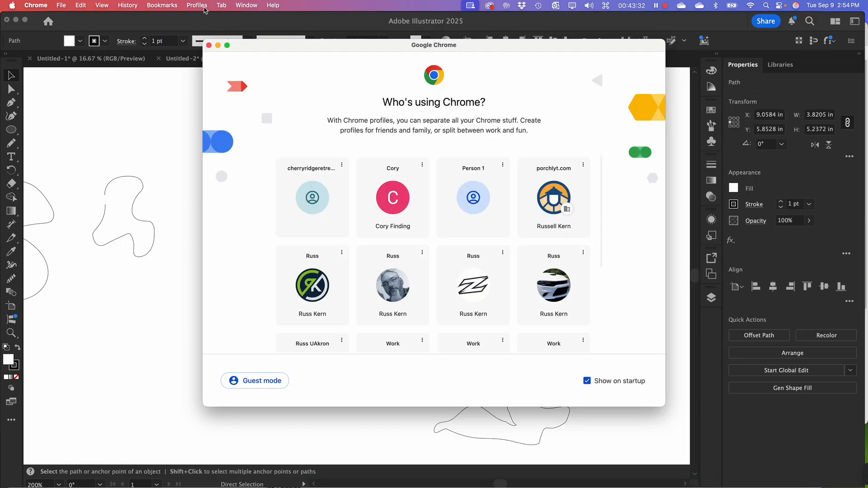
{"action": "left_click", "coordinate": [401, 289]}
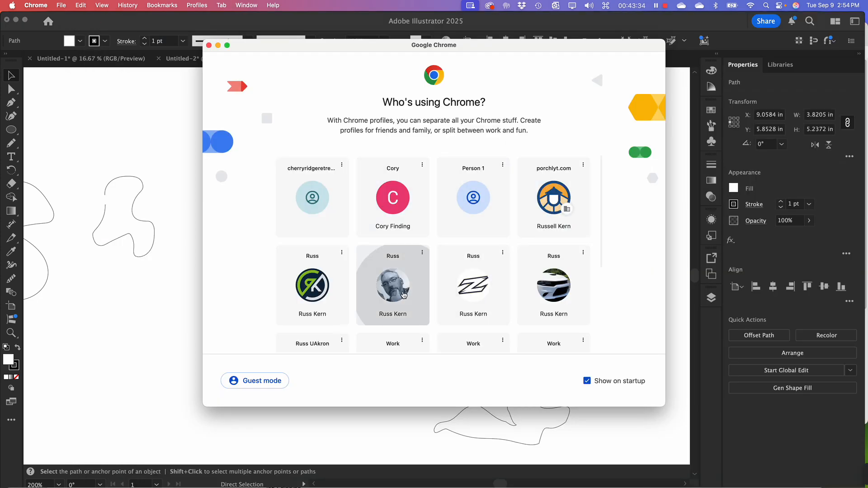
Look through the Production I 001 course content for the Pen Tool Exercises module and its files
{"action": "left_click_drag", "start_coordinate": [452, 16], "coordinate": [417, 25]}
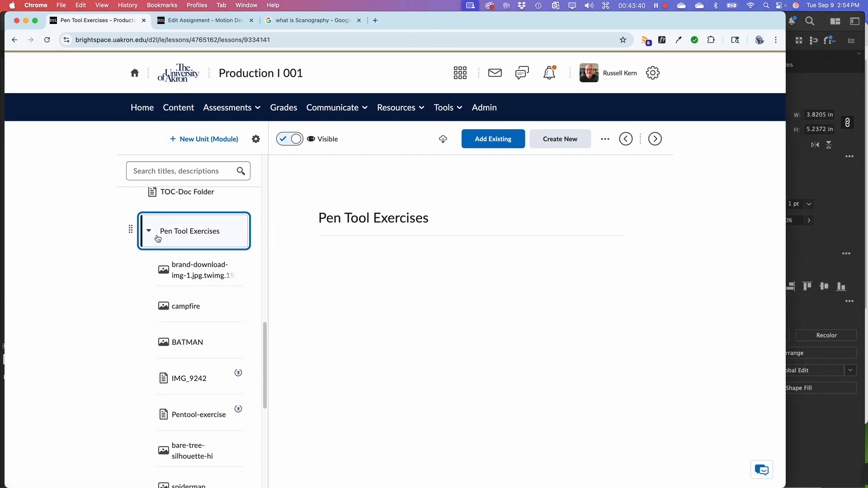
{"action": "scroll", "coordinate": [163, 231], "scroll_direction": "up", "scroll_amount": 15}
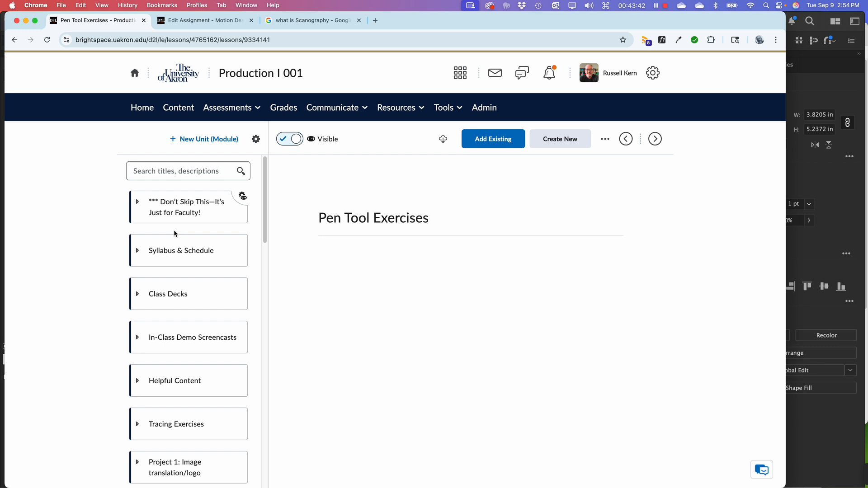
{"action": "scroll", "coordinate": [174, 234], "scroll_direction": "down", "scroll_amount": 15}
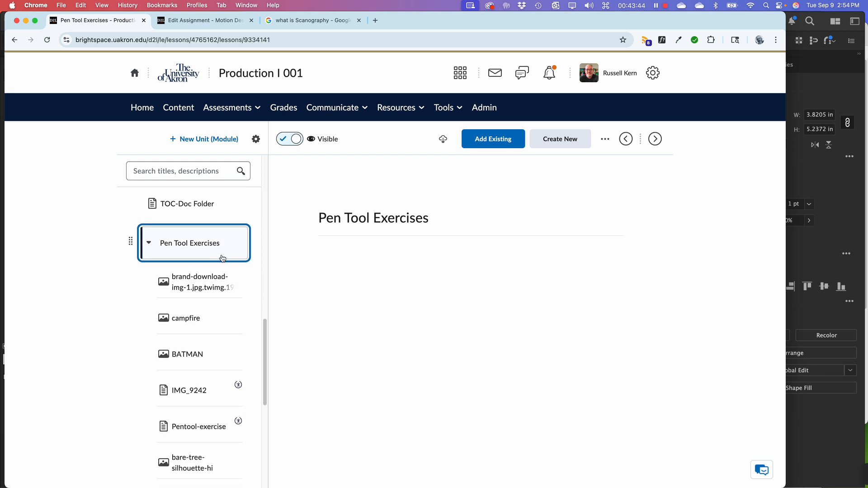
Look through the files listed in the Pen Tool Exercises module under In-Class Material
{"action": "scroll", "coordinate": [204, 244], "scroll_direction": "up", "scroll_amount": 5}
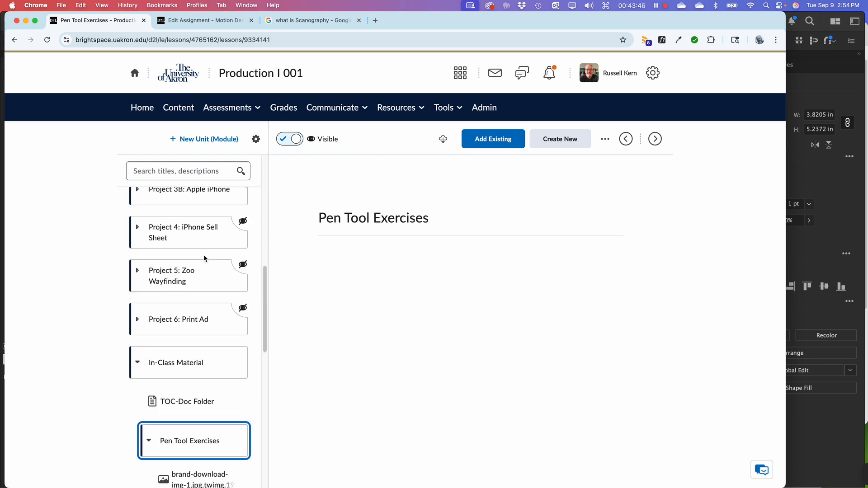
{"action": "scroll", "coordinate": [197, 356], "scroll_direction": "down", "scroll_amount": 3}
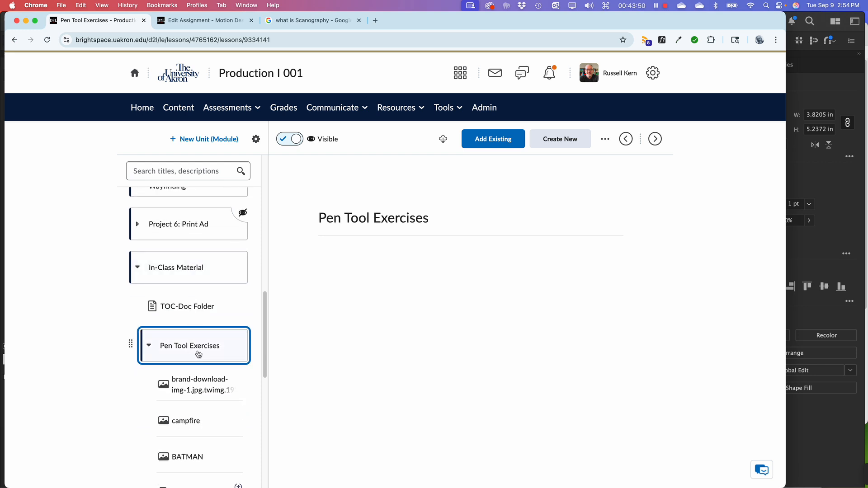
{"action": "scroll", "coordinate": [199, 350], "scroll_direction": "down", "scroll_amount": 4}
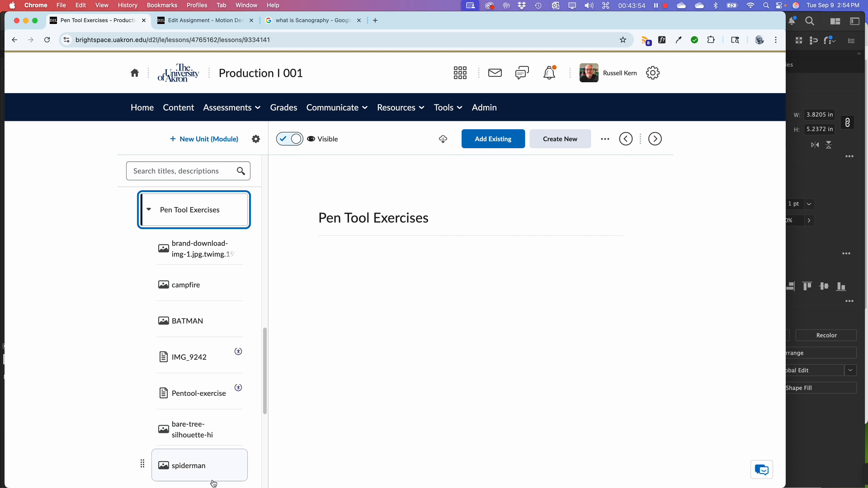
{"action": "mouse_move", "coordinate": [209, 487]}
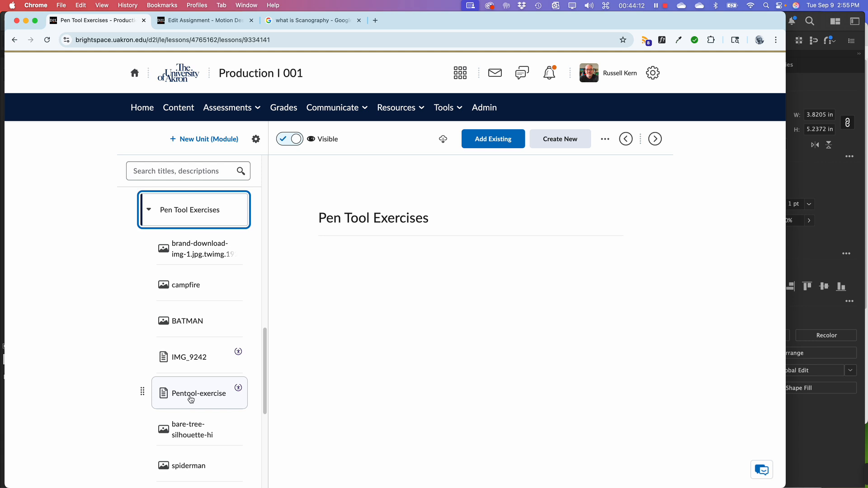
Switch through Illustrator to Finder and open Pentool-exercise.ai from the PenTool folder
{"action": "key", "text": "super+Tab"}
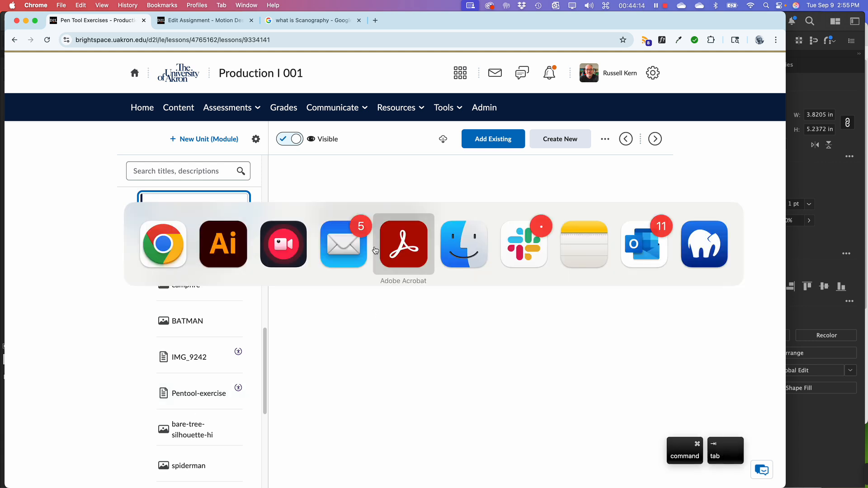
{"action": "left_click", "coordinate": [232, 260]}
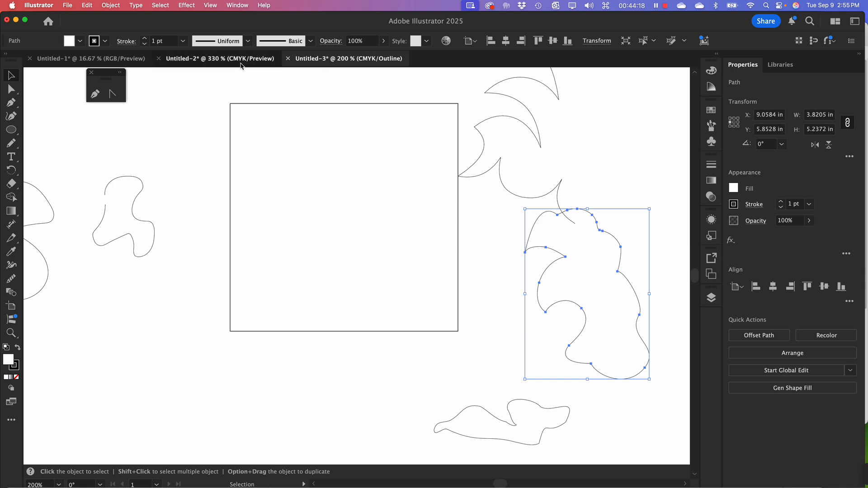
{"action": "left_click", "coordinate": [113, 60]}
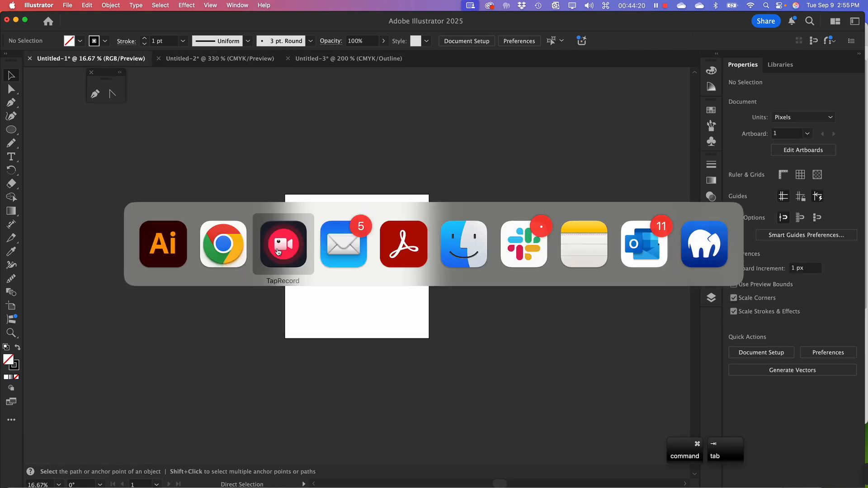
{"action": "key", "text": "super+Tab"}
{"action": "left_click", "coordinate": [455, 244]}
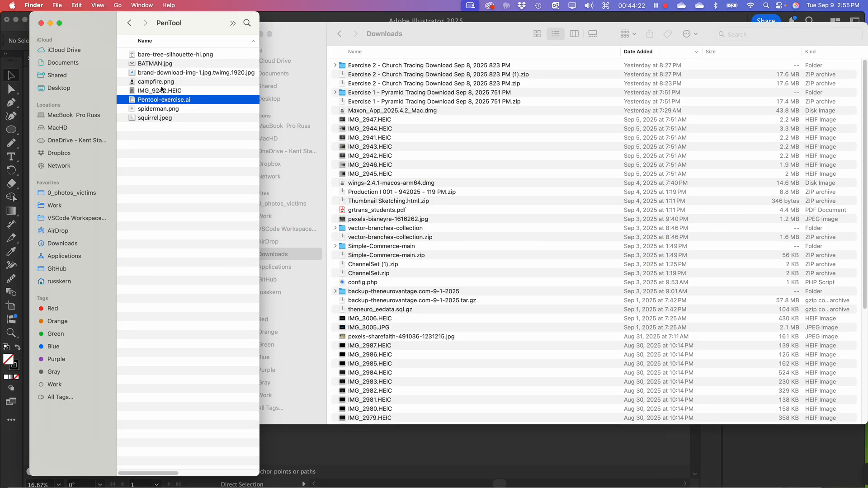
{"action": "double_click", "coordinate": [135, 102]}
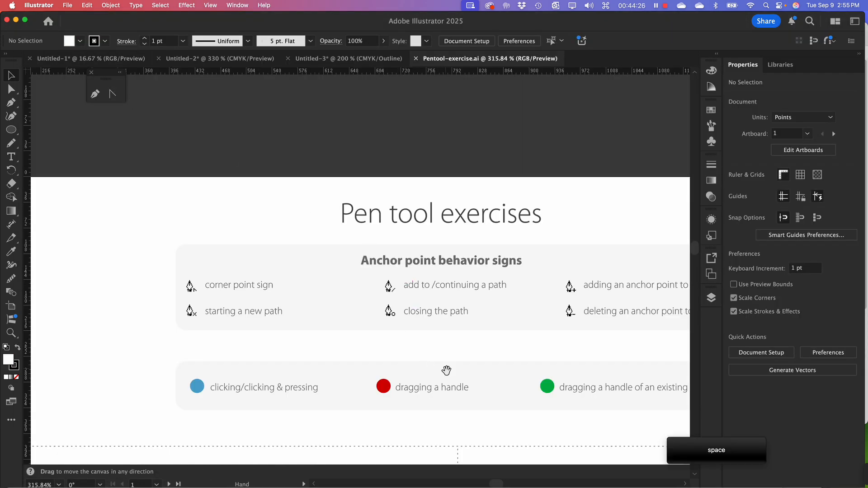
Examine the exercise sheet's anchor point behavior signs, colored-dot legend and the Straight lines tree diagram
{"action": "left_click_drag", "start_coordinate": [444, 370], "coordinate": [389, 250]}
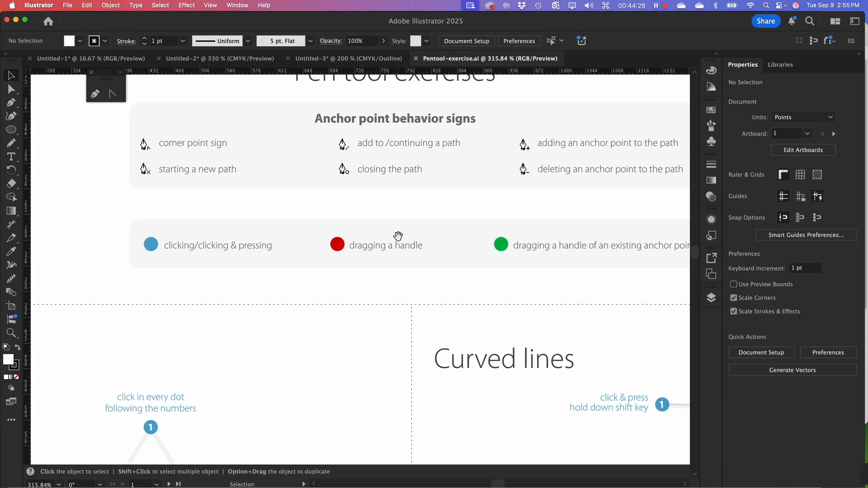
{"action": "key", "text": "super+minus"}
{"action": "key", "text": "super+minus"}
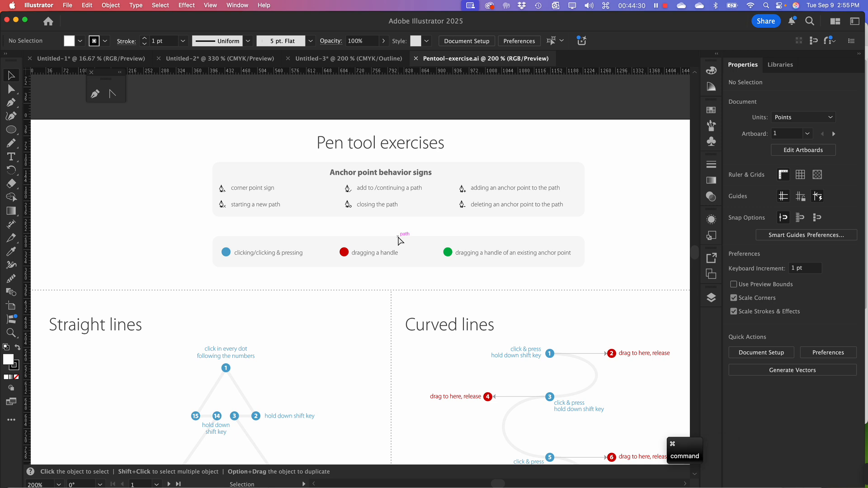
{"action": "key", "text": "space"}
{"action": "left_click_drag", "start_coordinate": [433, 370], "coordinate": [404, 297]}
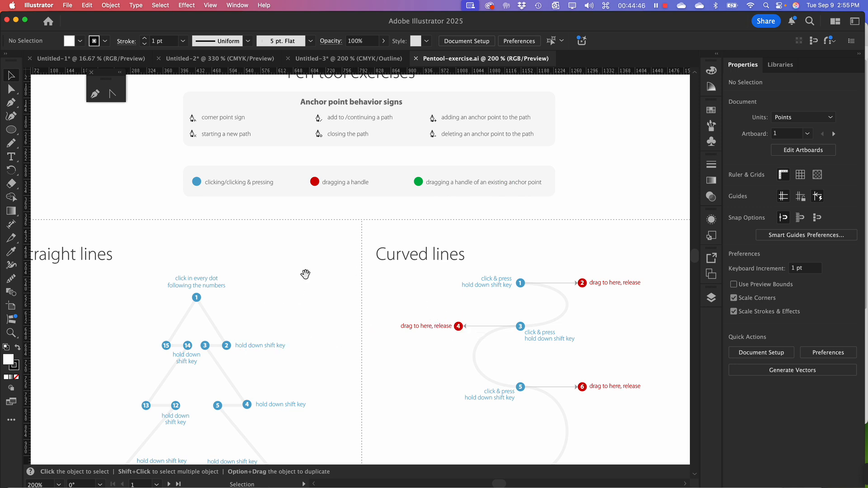
{"action": "left_click_drag", "start_coordinate": [357, 319], "coordinate": [405, 219]}
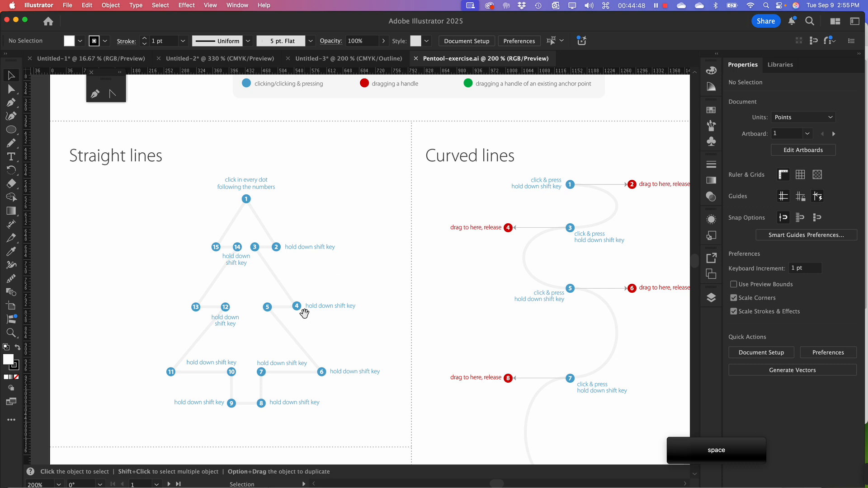
{"action": "key", "text": "super+equal"}
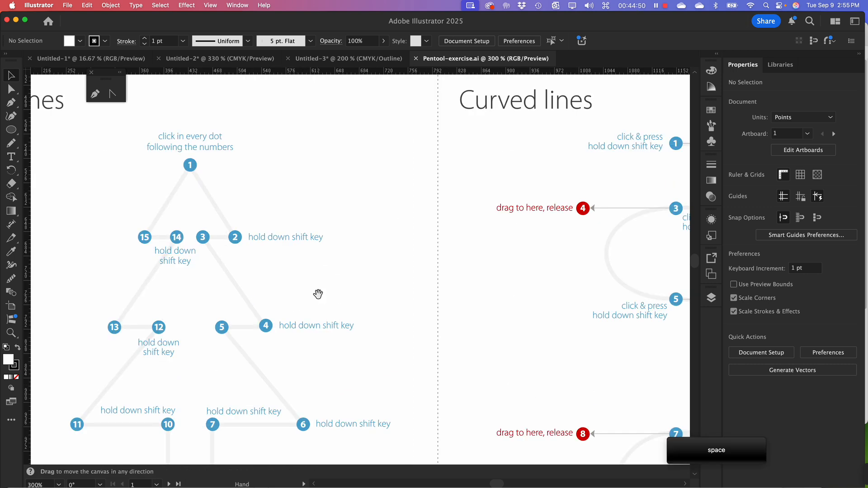
{"action": "left_click_drag", "start_coordinate": [318, 294], "coordinate": [380, 240]}
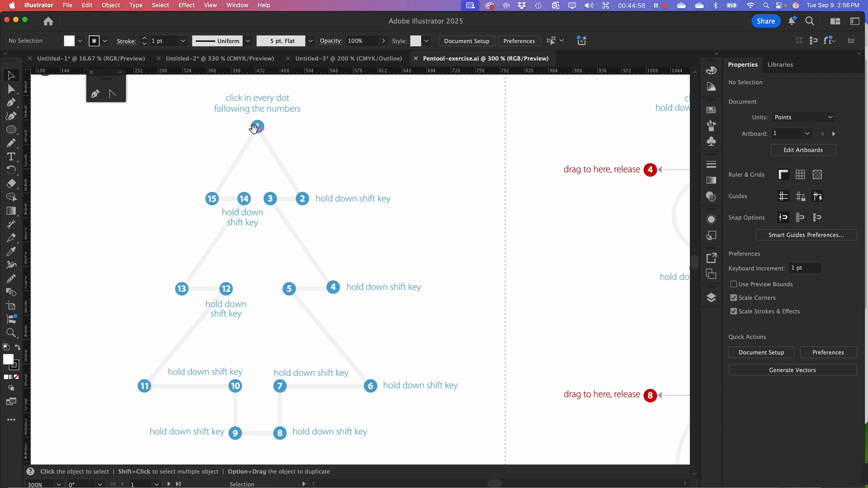
Start tracing the Straight lines tree with the Pen tool through dots 1 to 5, constraining the horizontal segments
{"action": "left_click", "coordinate": [15, 107]}
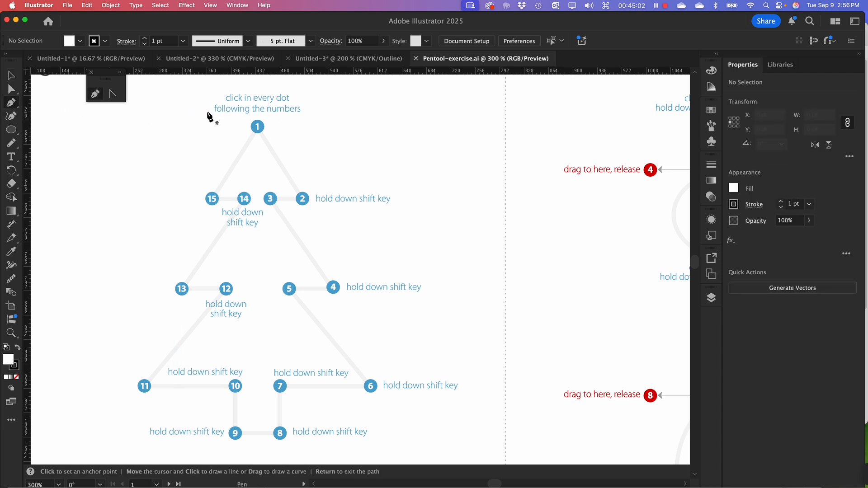
{"action": "left_click", "coordinate": [257, 127]}
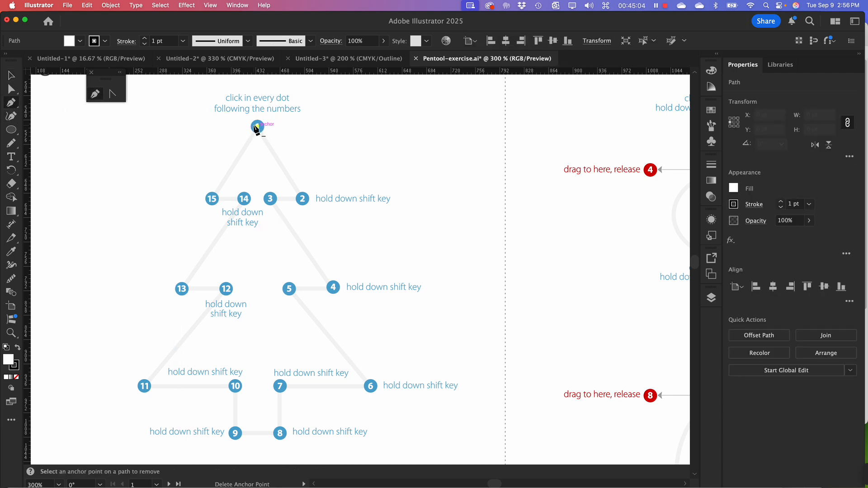
{"action": "left_click", "coordinate": [302, 199]}
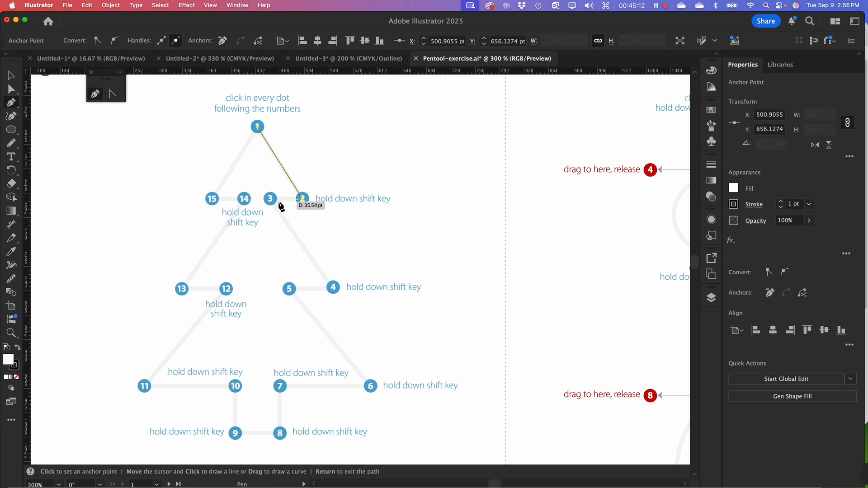
{"action": "key", "text": "shift"}
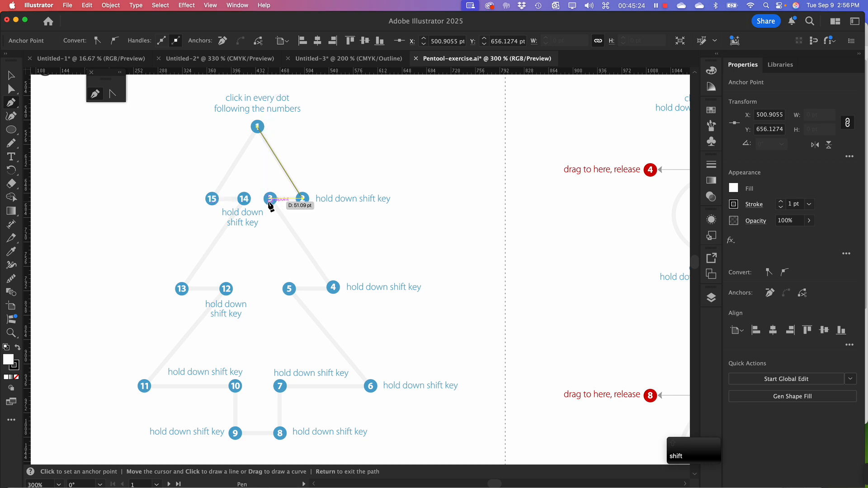
{"action": "left_click", "coordinate": [271, 199]}
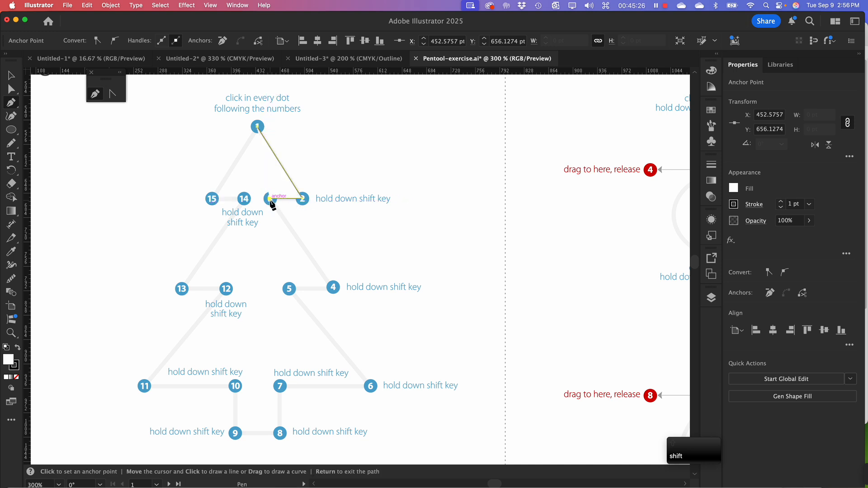
{"action": "left_click", "coordinate": [334, 287]}
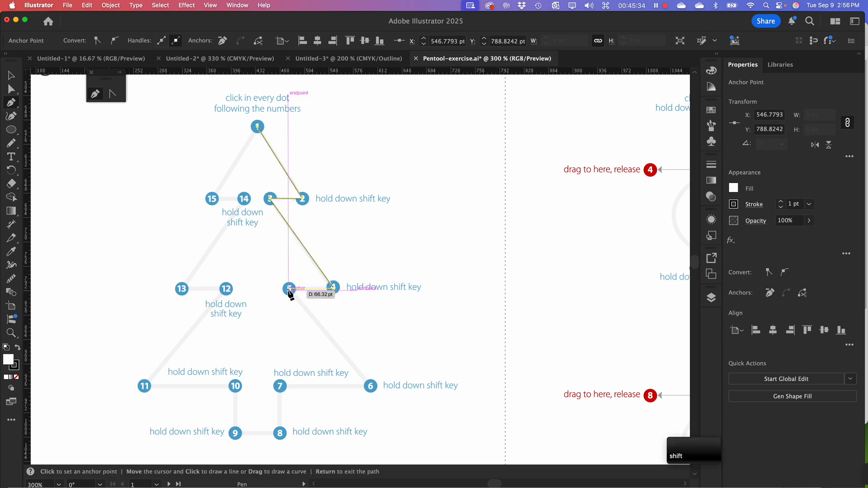
{"action": "left_click", "coordinate": [289, 289]}
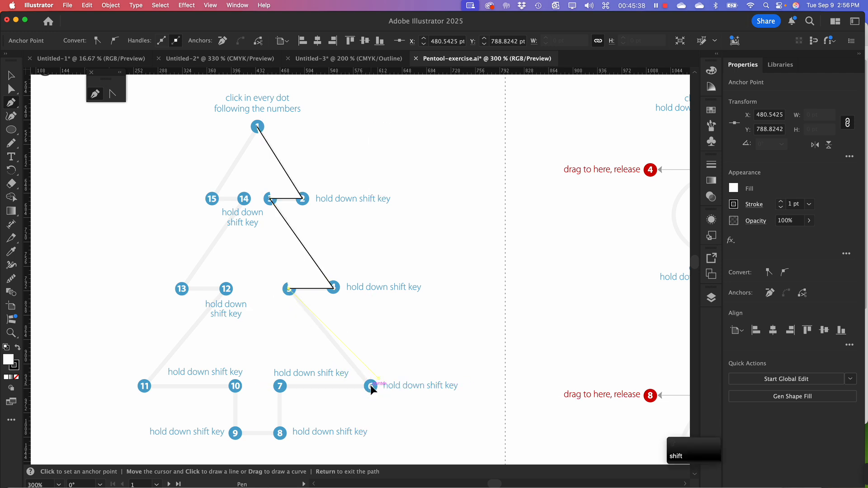
Continue the tree path with straight segments through dots 6 to 11, keeping the base and trunk edges horizontal and vertical
{"action": "left_click", "coordinate": [371, 388]}
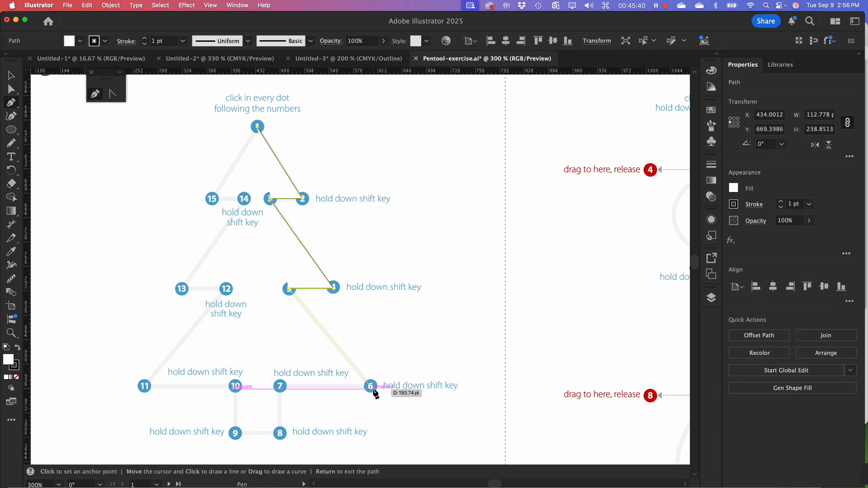
{"action": "left_click", "coordinate": [371, 387]}
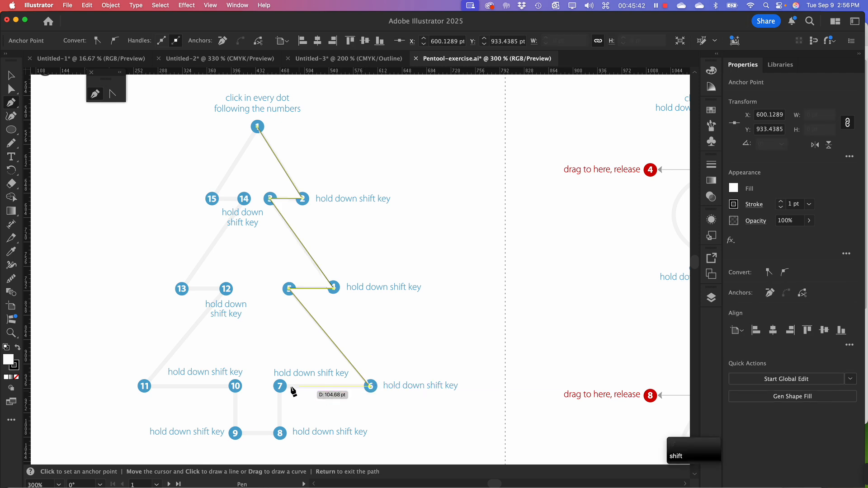
{"action": "left_click", "coordinate": [280, 387]}
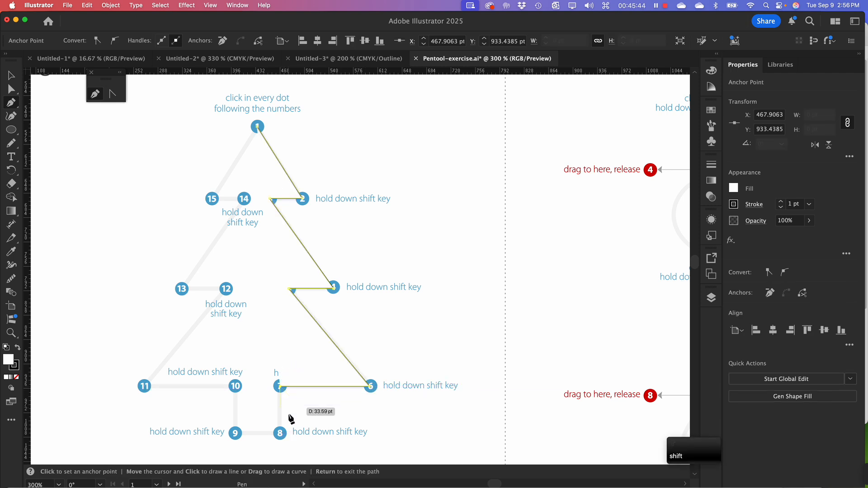
{"action": "left_click", "coordinate": [281, 433]}
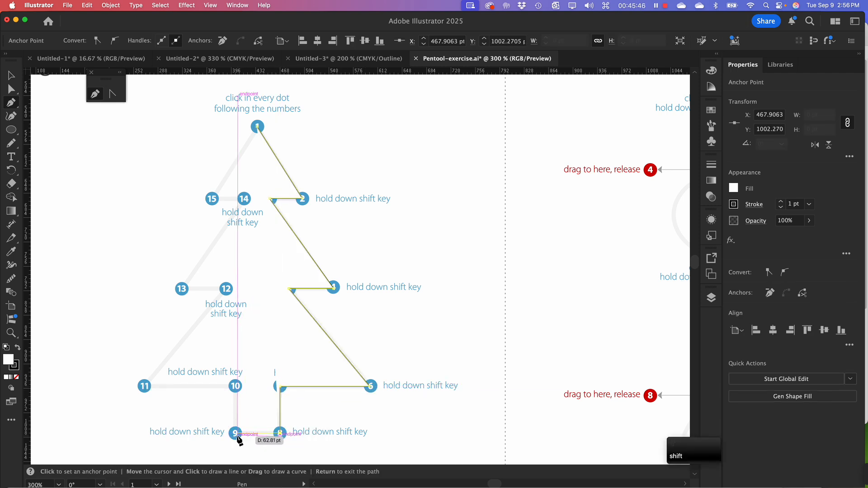
{"action": "left_click", "coordinate": [235, 435]}
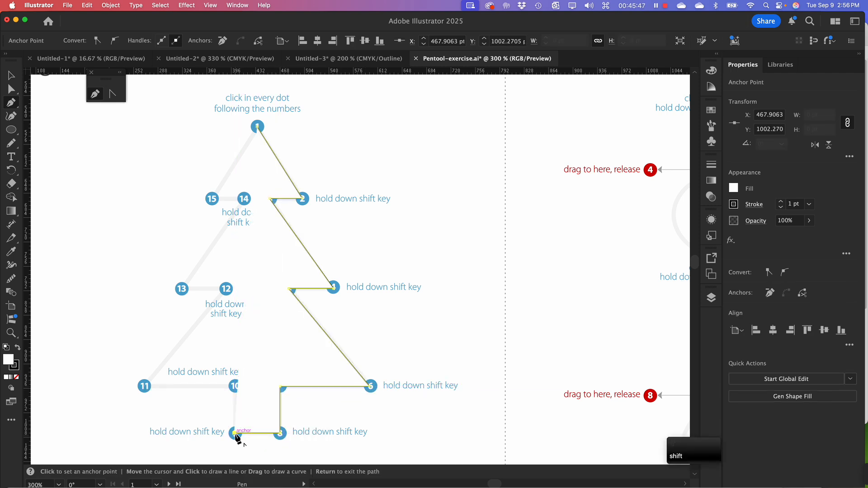
{"action": "left_click", "coordinate": [234, 387]}
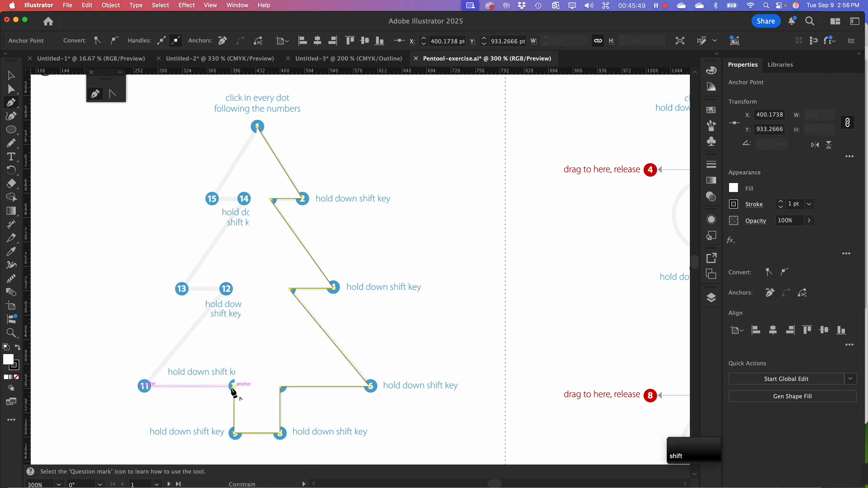
{"action": "left_click", "coordinate": [144, 387], "text": "shift"}
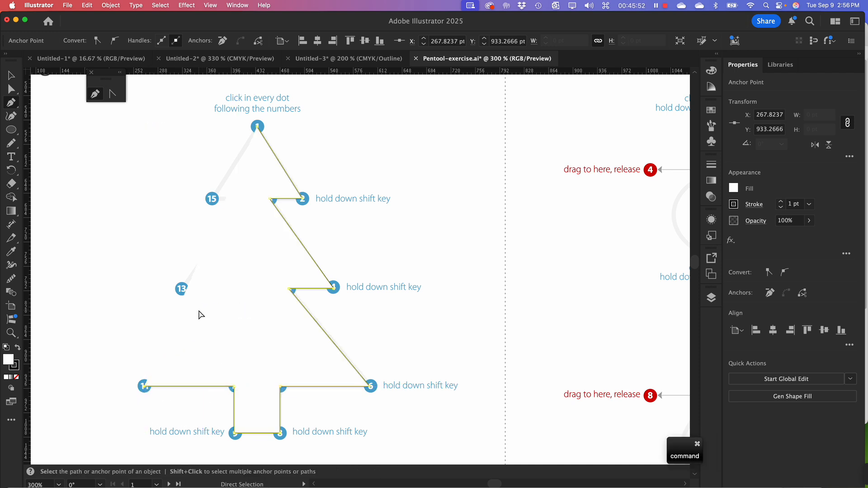
In Outline view, continue the tree path through dots 12 to 15, close it at dot 1, and return to Preview
{"action": "key", "text": "super+y"}
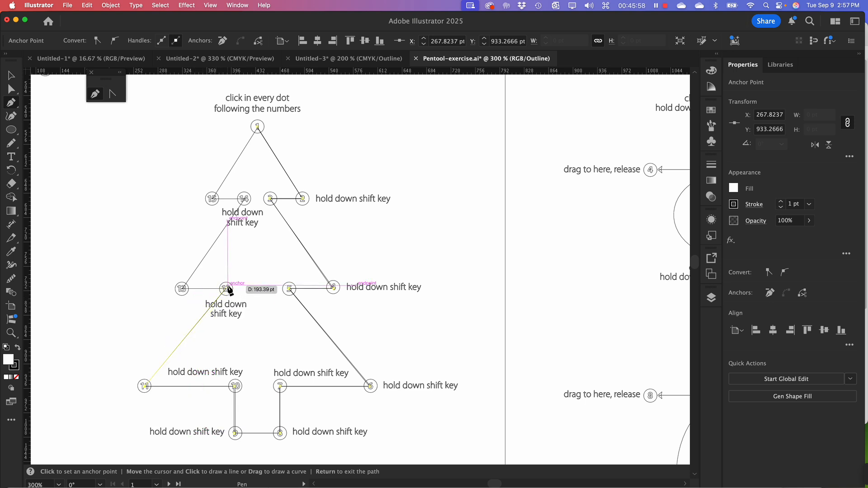
{"action": "left_click", "coordinate": [226, 289]}
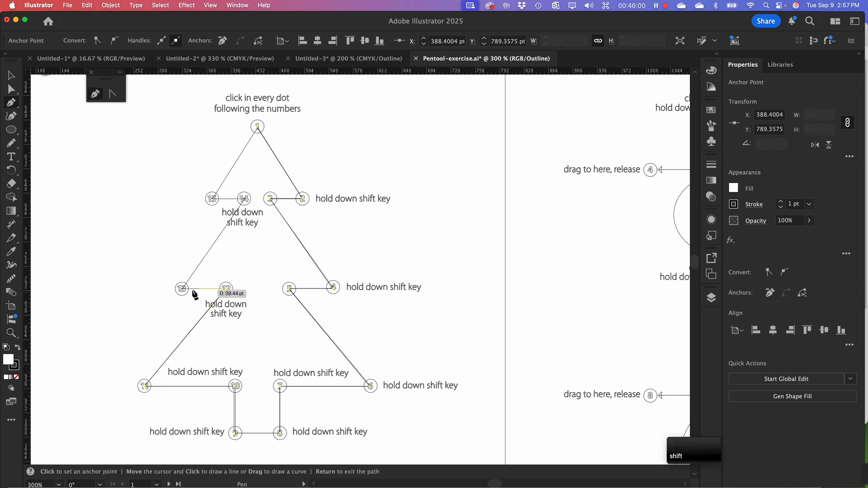
{"action": "left_click", "coordinate": [181, 290]}
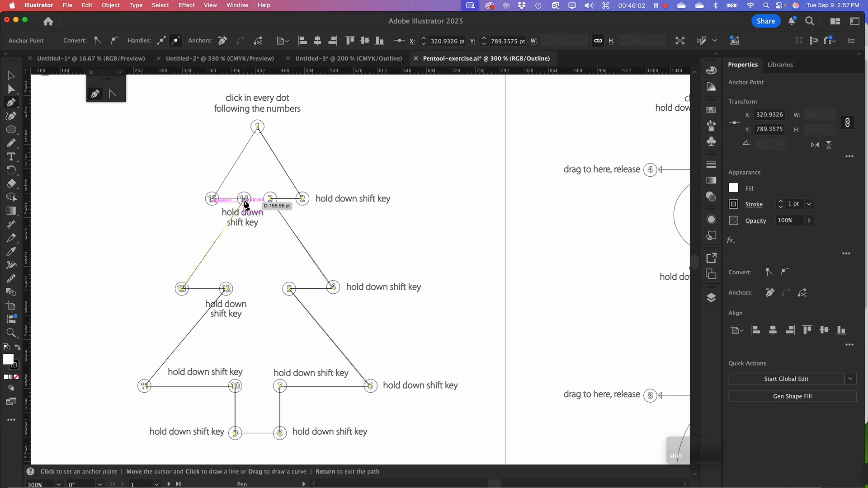
{"action": "left_click", "coordinate": [243, 199]}
{"action": "left_click", "coordinate": [212, 199]}
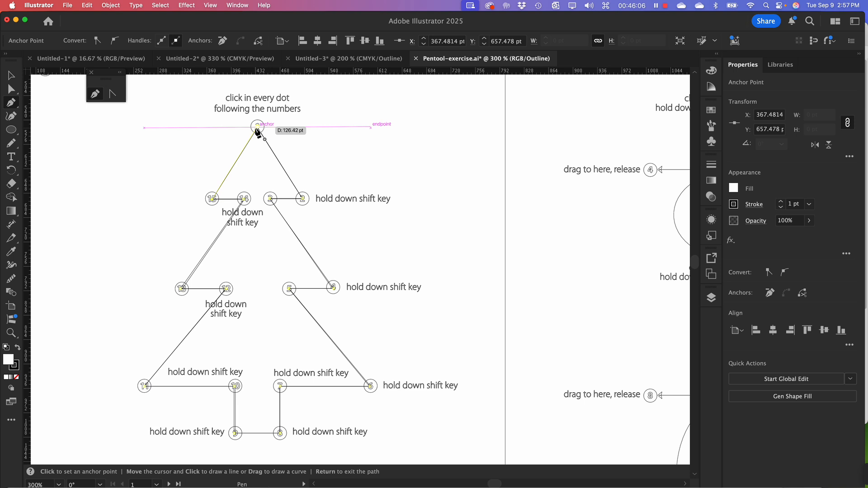
{"action": "left_click", "coordinate": [257, 127]}
{"action": "left_click", "coordinate": [257, 127]}
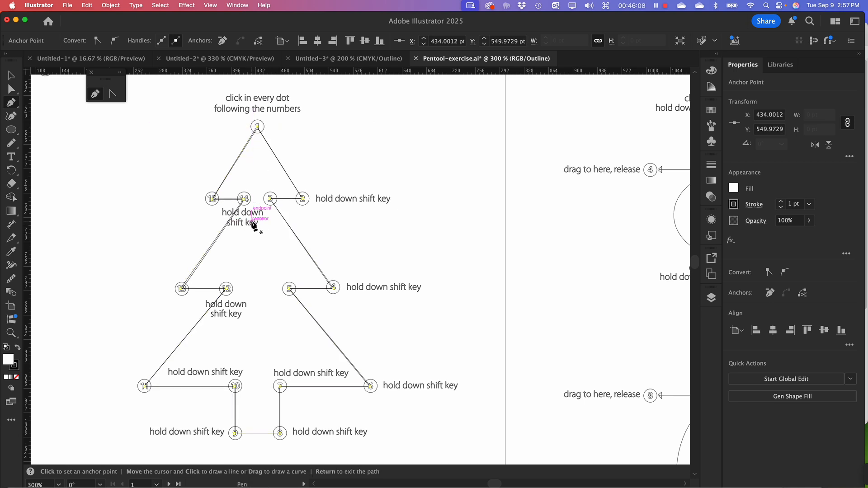
{"action": "key", "text": "super+y"}
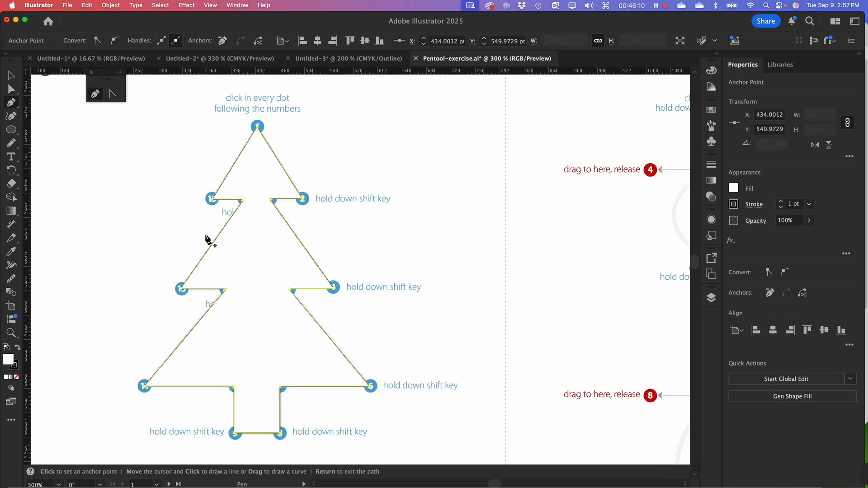
Give the traced tree a black fill and no stroke
{"action": "key", "text": "a"}
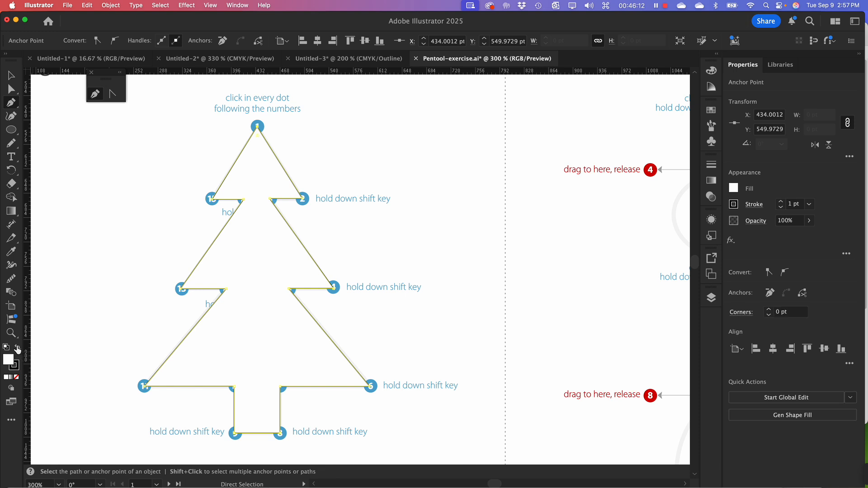
{"action": "left_click", "coordinate": [18, 348]}
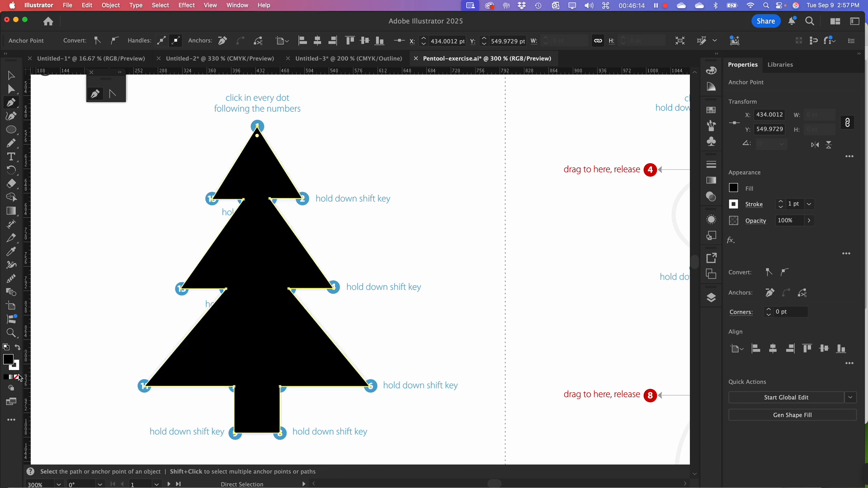
{"action": "left_click", "coordinate": [16, 370]}
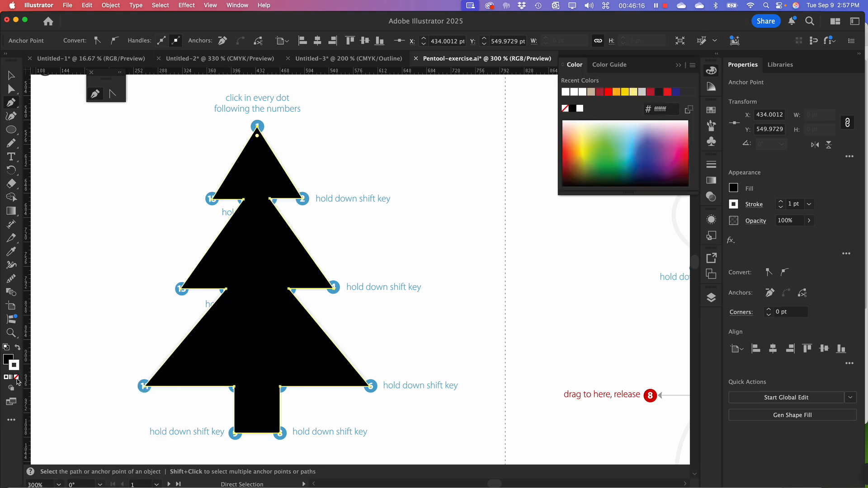
{"action": "left_click", "coordinate": [17, 377]}
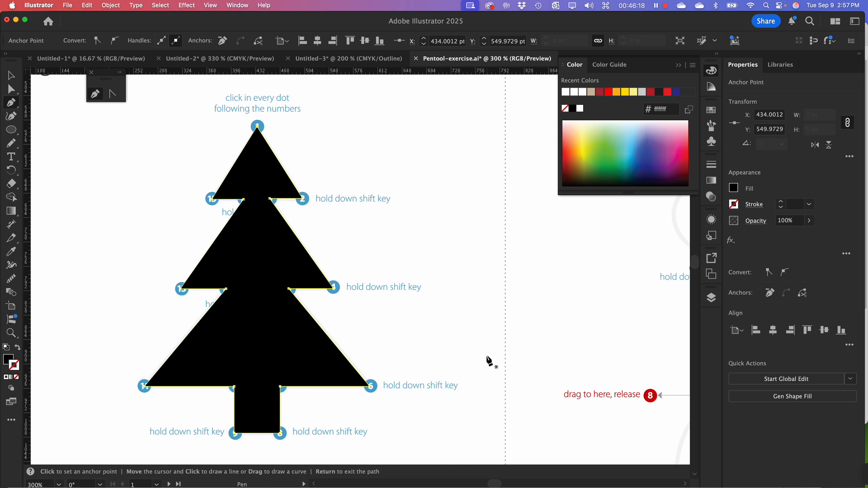
With the Pen tool, start the Curved lines path at dot 1, pulling its handle horizontally out to dot 2
{"action": "key", "text": "space"}
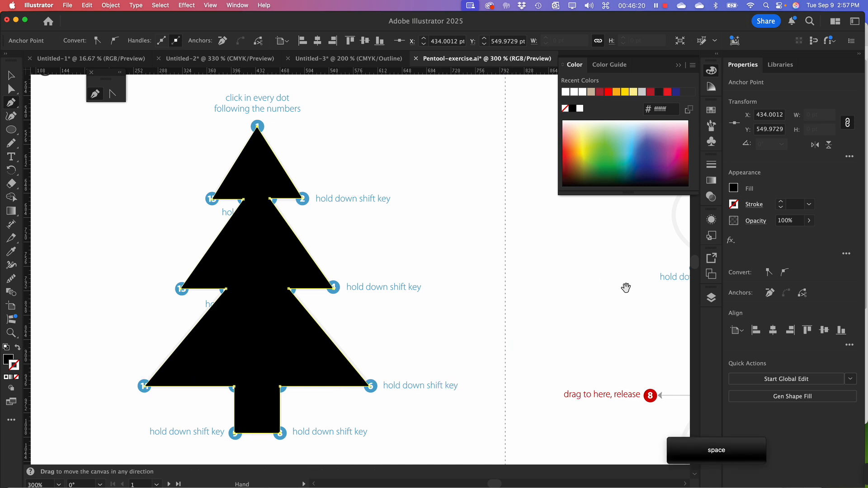
{"action": "left_click_drag", "start_coordinate": [625, 287], "coordinate": [323, 318]}
{"action": "left_click_drag", "start_coordinate": [382, 317], "coordinate": [283, 312]}
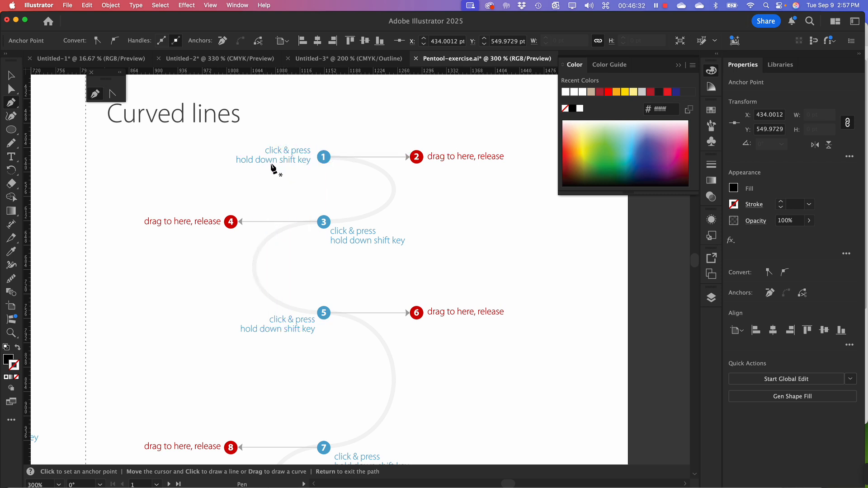
{"action": "key", "text": "a"}
{"action": "left_click", "coordinate": [12, 104]}
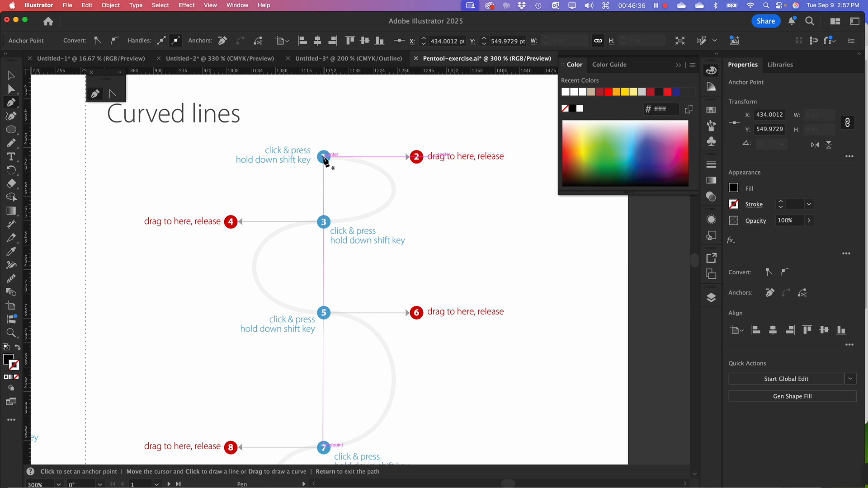
{"action": "left_click_drag", "start_coordinate": [324, 156], "coordinate": [324, 156]}
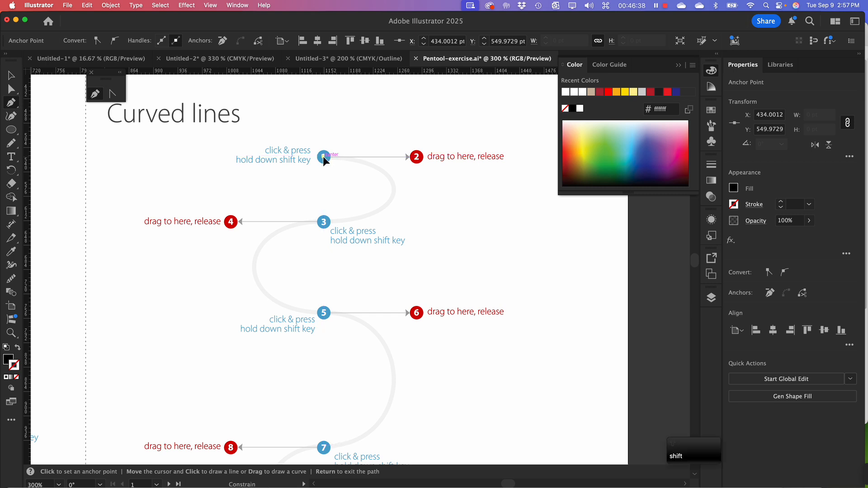
{"action": "left_click_drag", "start_coordinate": [331, 156], "coordinate": [355, 155]}
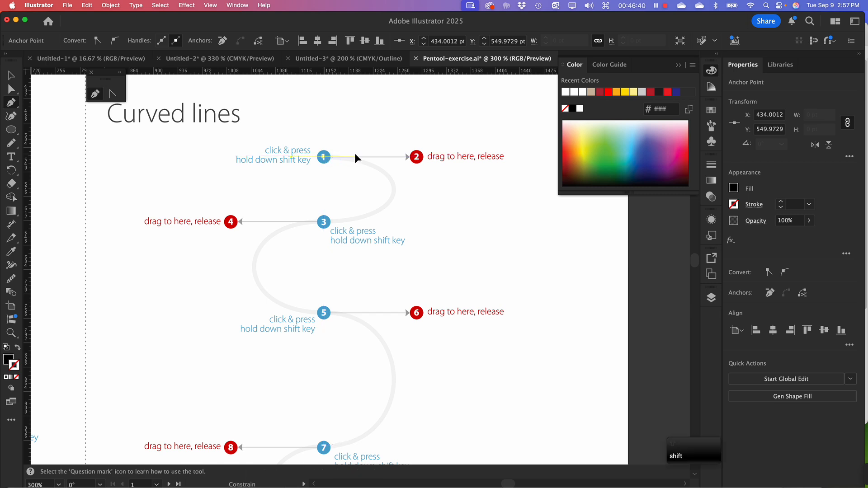
{"action": "left_click_drag", "start_coordinate": [417, 158], "coordinate": [420, 161]}
{"action": "left_click_drag", "start_coordinate": [419, 161], "coordinate": [421, 164]}
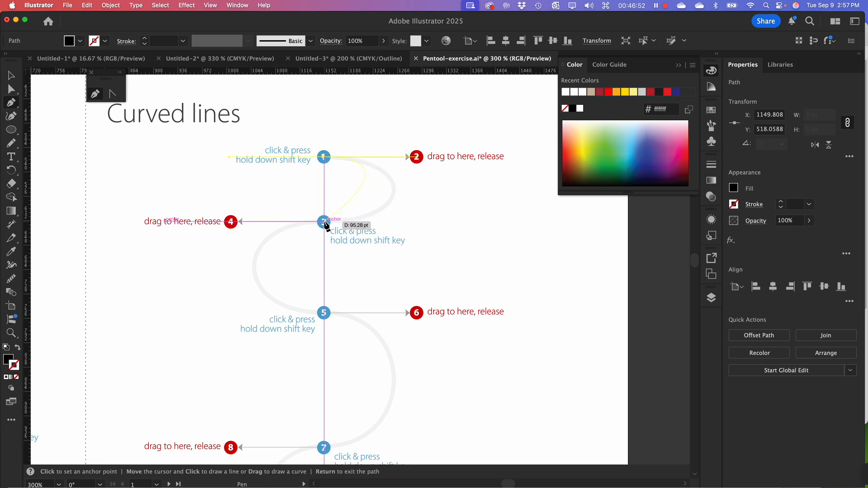
Add a smooth point at dot 3 with its horizontal handle reaching dot 4, and swap the path to no fill with a black stroke
{"action": "key", "text": "shift"}
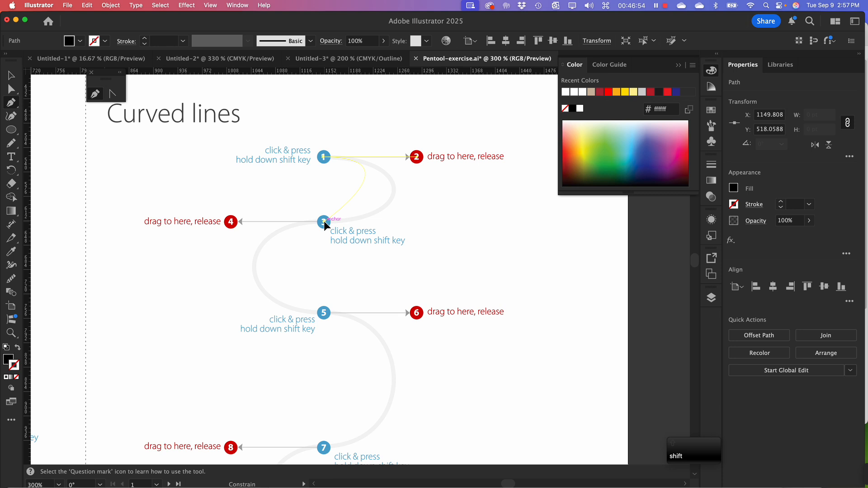
{"action": "left_click_drag", "start_coordinate": [325, 222], "coordinate": [303, 223]}
{"action": "left_click_drag", "start_coordinate": [232, 229], "coordinate": [233, 225]}
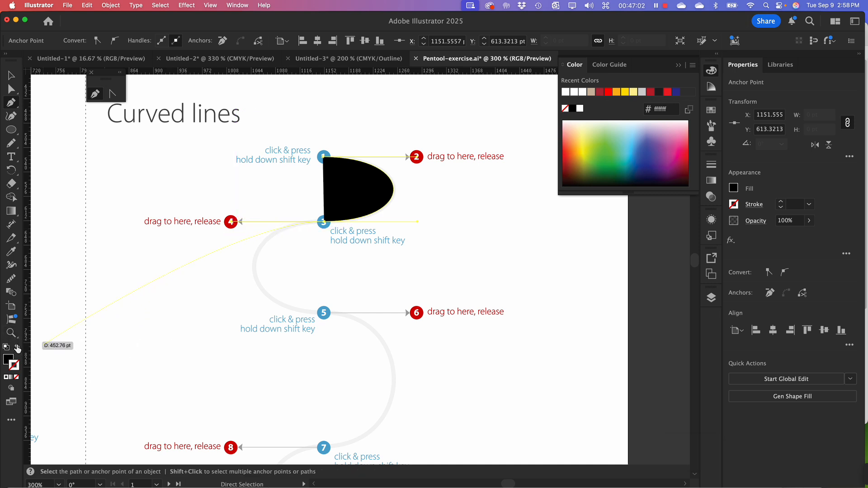
{"action": "left_click", "coordinate": [17, 348]}
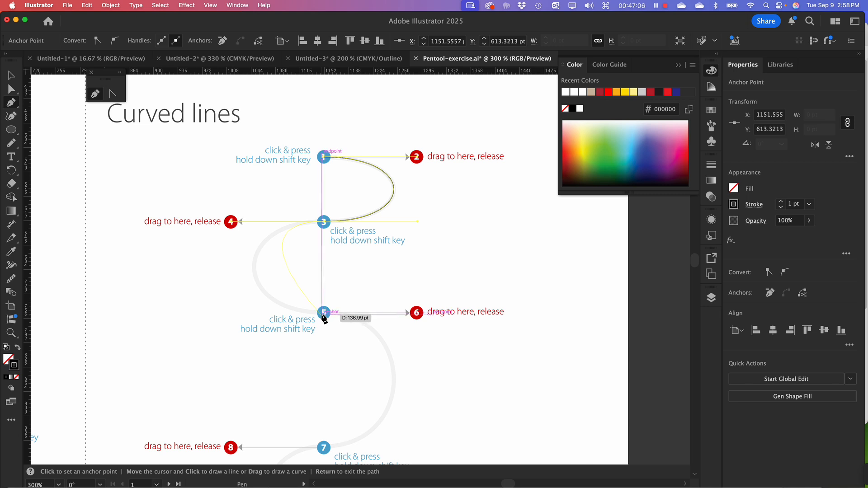
Continue the curve with smooth points at dots 5 and 7, pulling constrained horizontal handles to dots 6 and 8
{"action": "left_click_drag", "start_coordinate": [323, 312], "coordinate": [323, 312]}
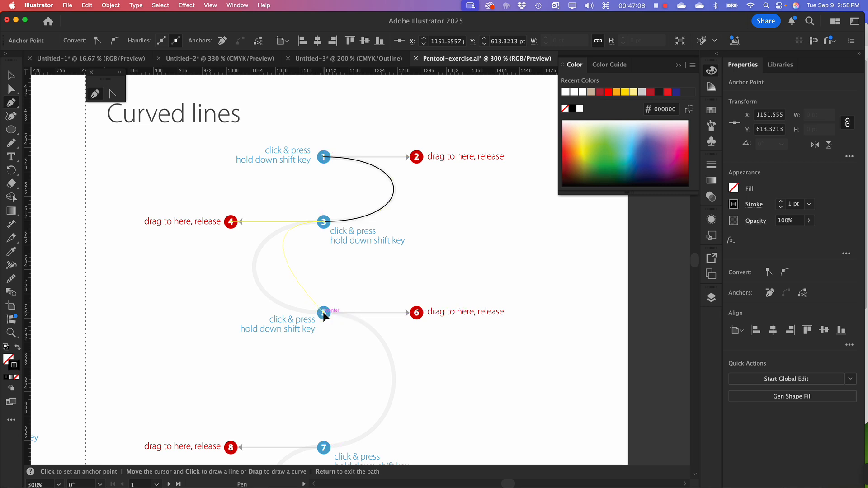
{"action": "key", "text": "shift"}
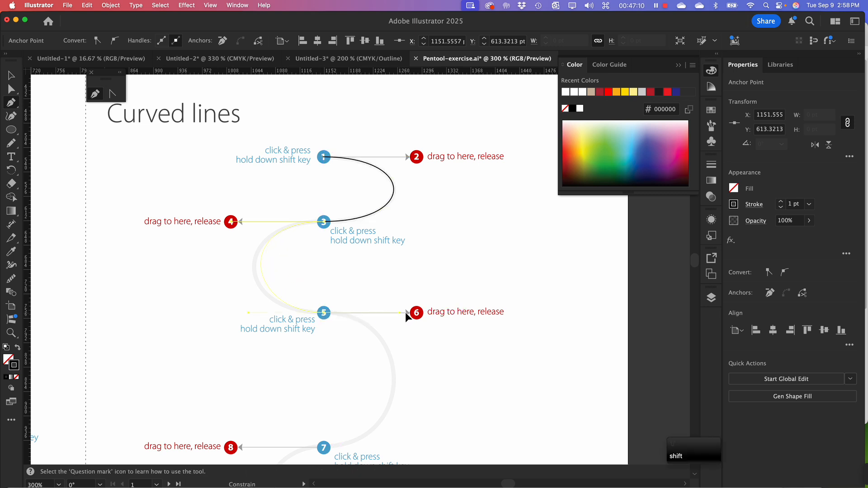
{"action": "left_click_drag", "start_coordinate": [405, 312], "coordinate": [417, 315]}
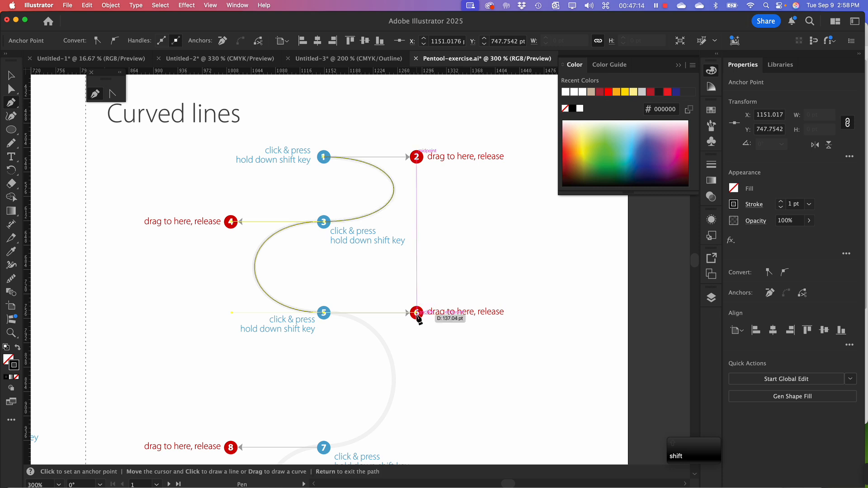
{"action": "scroll", "coordinate": [376, 313], "scroll_direction": "down", "scroll_amount": 5}
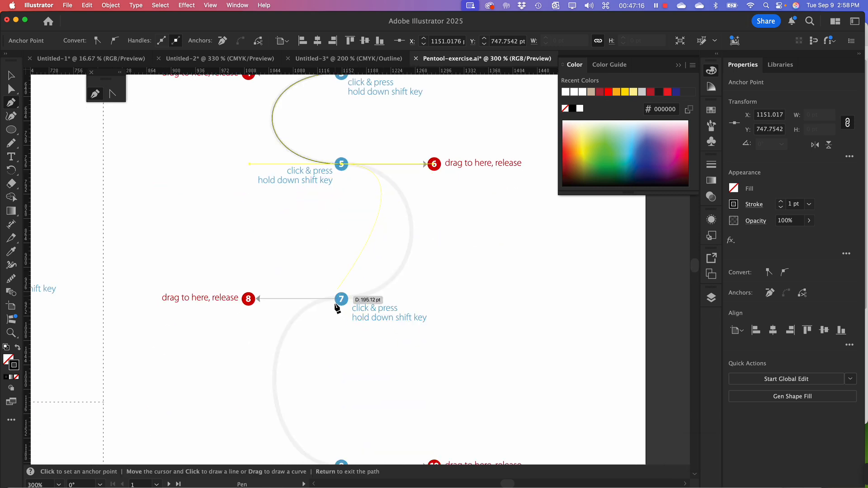
{"action": "left_click_drag", "start_coordinate": [341, 299], "coordinate": [332, 302]}
{"action": "key", "text": "shift"}
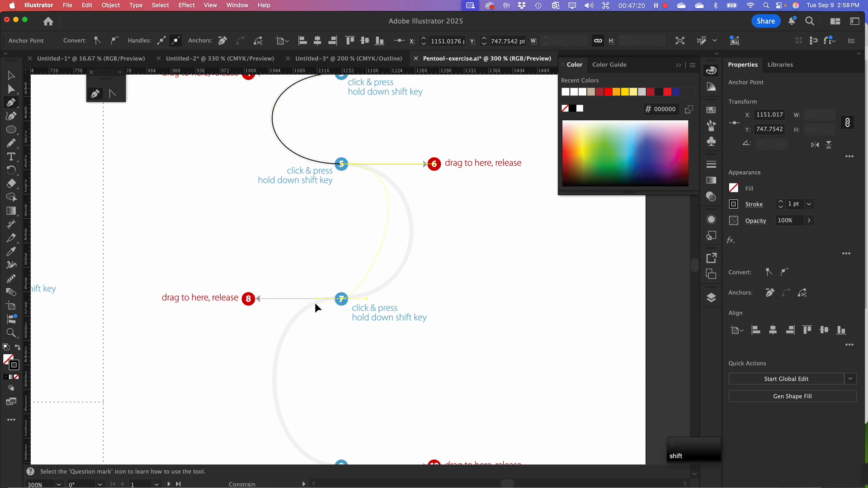
{"action": "left_click_drag", "start_coordinate": [255, 305], "coordinate": [248, 300]}
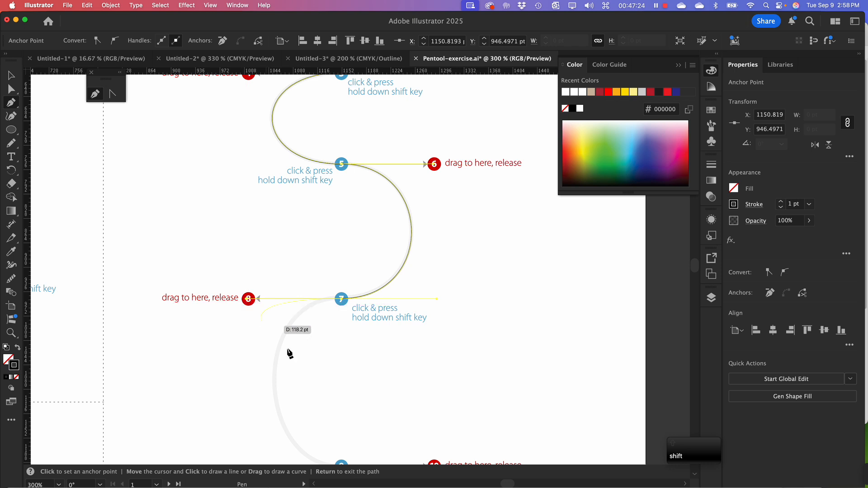
Add the last smooth point at dot 9 with a horizontal handle to dot 10, and end the open path
{"action": "key", "text": "space"}
{"action": "left_click_drag", "start_coordinate": [396, 352], "coordinate": [399, 272]}
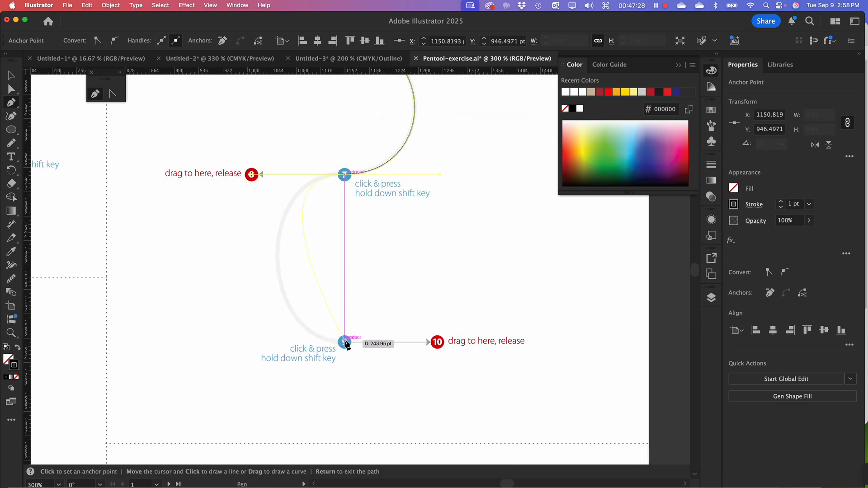
{"action": "left_click_drag", "start_coordinate": [343, 341], "coordinate": [438, 343]}
{"action": "key", "text": "shift"}
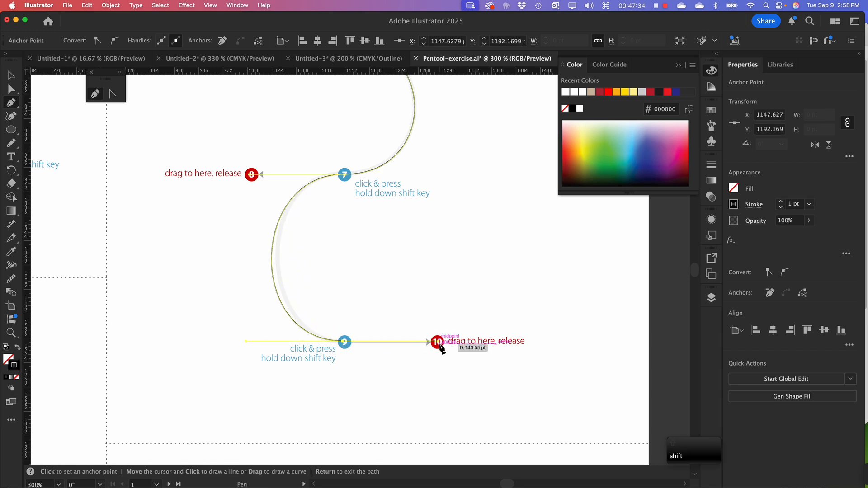
{"action": "key", "text": "super"}
{"action": "key", "text": "super+minus"}
{"action": "key", "text": "super+minus"}
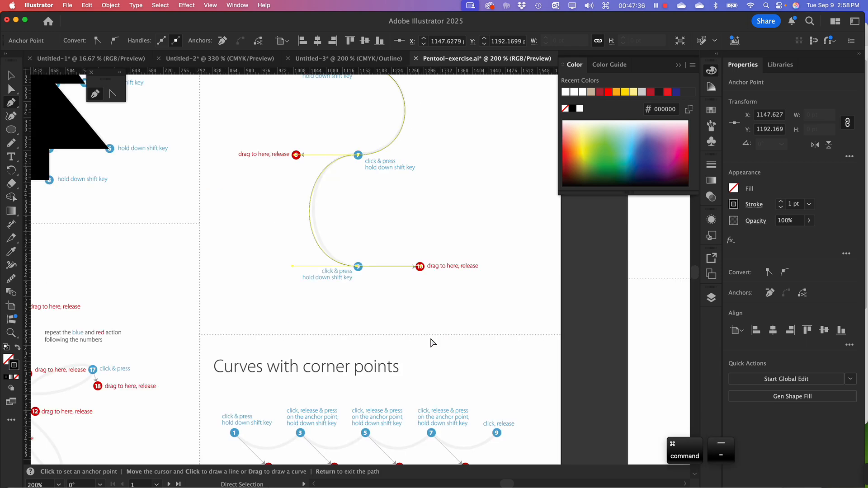
{"action": "key", "text": "space"}
{"action": "left_click_drag", "start_coordinate": [422, 203], "coordinate": [376, 327]}
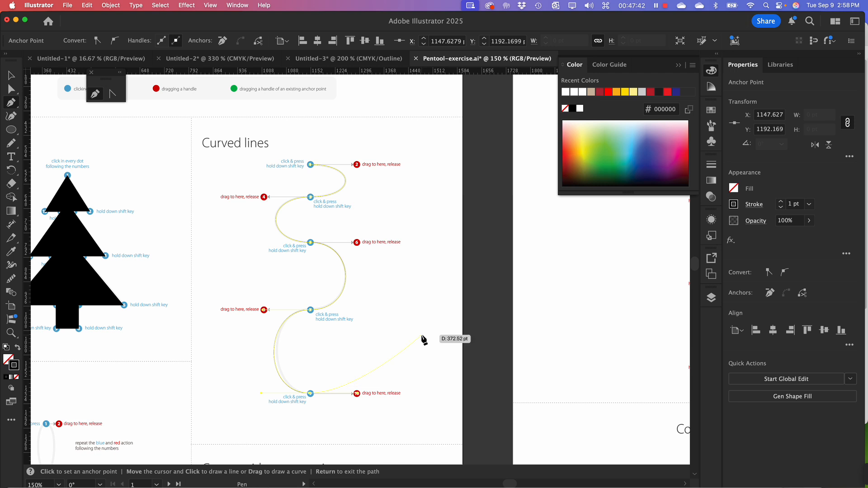
{"action": "key", "text": "space"}
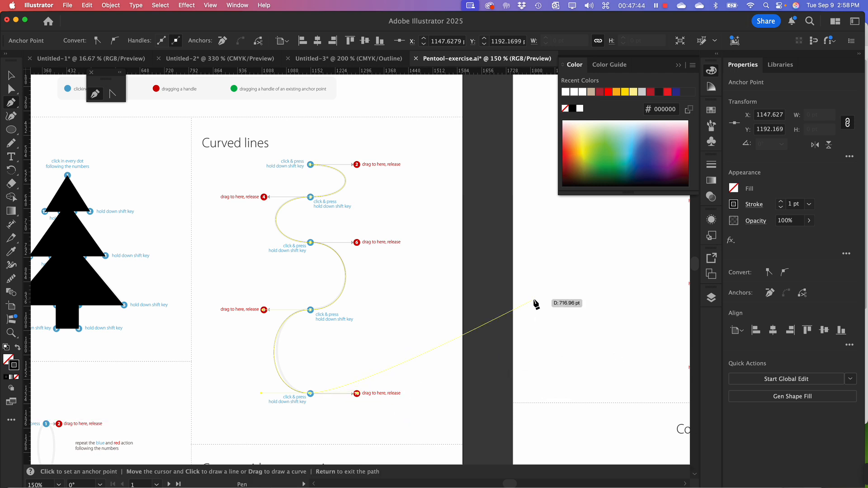
{"action": "key", "text": "Escape"}
Select the traced curve as a whole object, set its stroke weight to 4 pt, and deselect it
{"action": "key", "text": "space"}
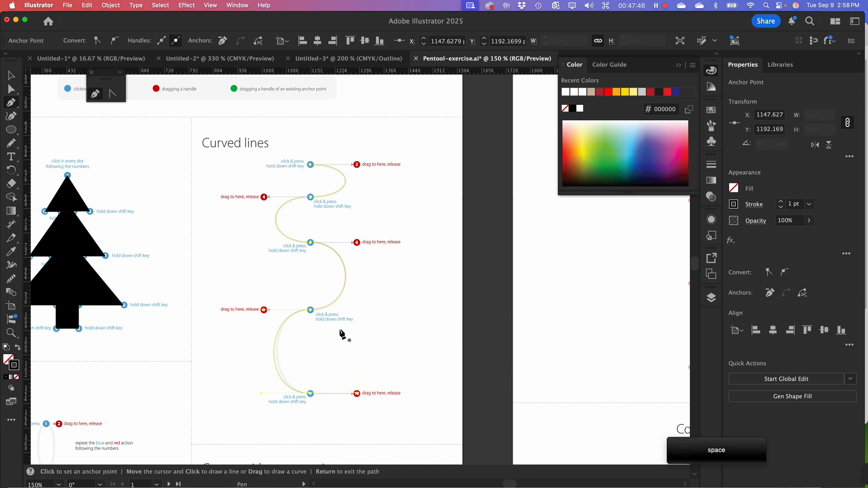
{"action": "key", "text": "space"}
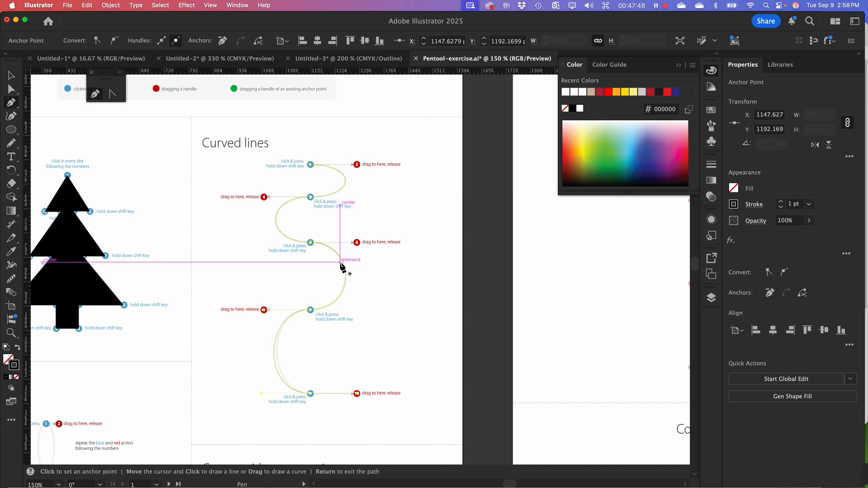
{"action": "left_click", "coordinate": [12, 76]}
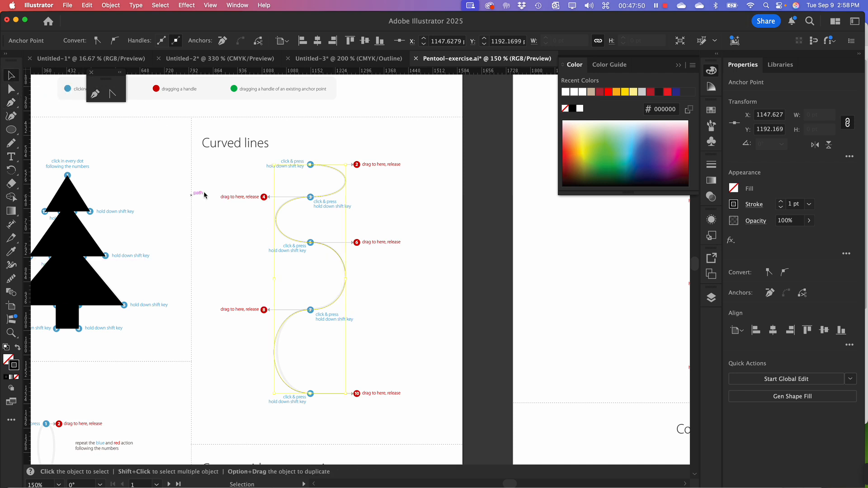
{"action": "left_click_drag", "start_coordinate": [213, 192], "coordinate": [361, 288]}
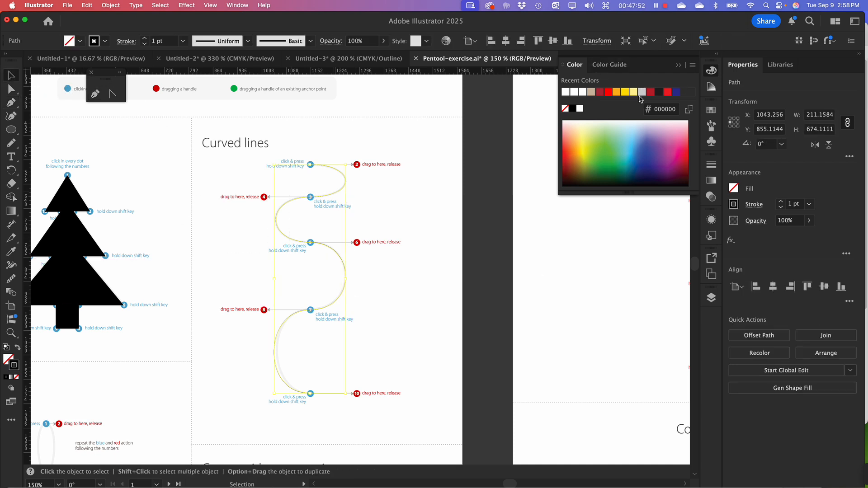
{"action": "left_click", "coordinate": [782, 203]}
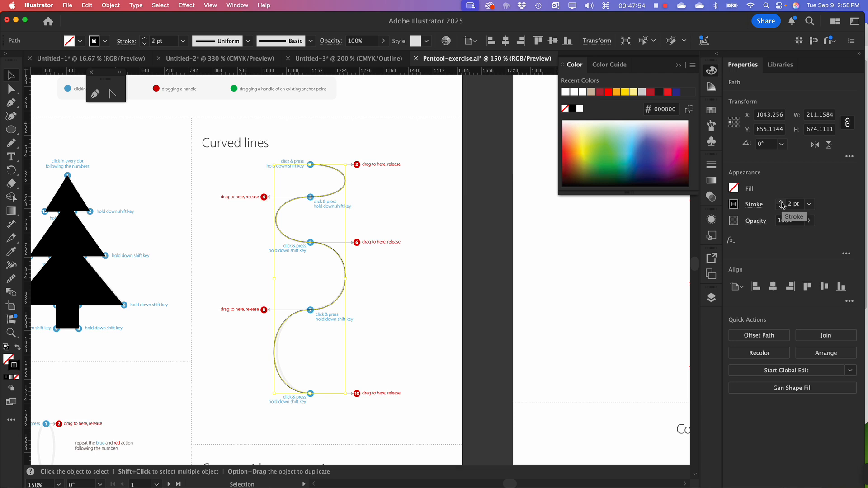
{"action": "left_click", "coordinate": [781, 203]}
{"action": "left_click", "coordinate": [782, 203]}
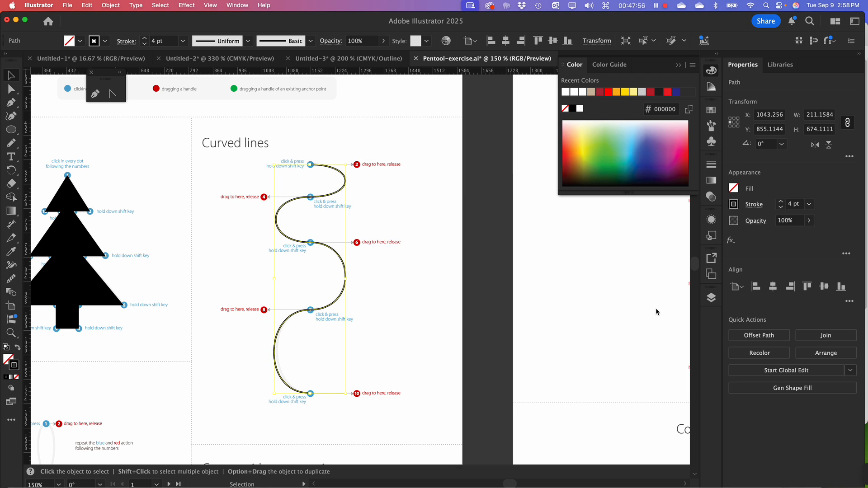
{"action": "left_click", "coordinate": [416, 354]}
Examine the remaining worksheet exercises: the flower curves, curves with corner points, and combining curves with straight lines
{"action": "key", "text": "space"}
{"action": "left_click_drag", "start_coordinate": [451, 394], "coordinate": [451, 188]}
{"action": "left_click_drag", "start_coordinate": [292, 302], "coordinate": [471, 322]}
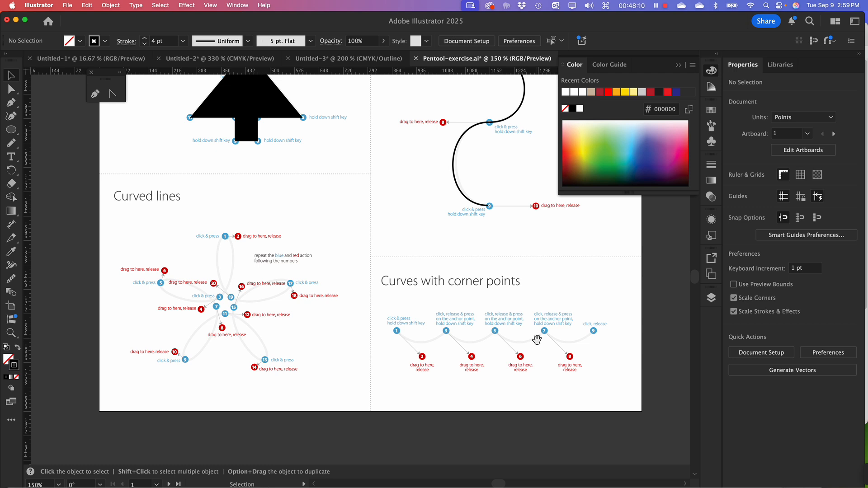
{"action": "key", "text": "space"}
{"action": "scroll", "coordinate": [498, 334], "scroll_direction": "right", "scroll_amount": 10}
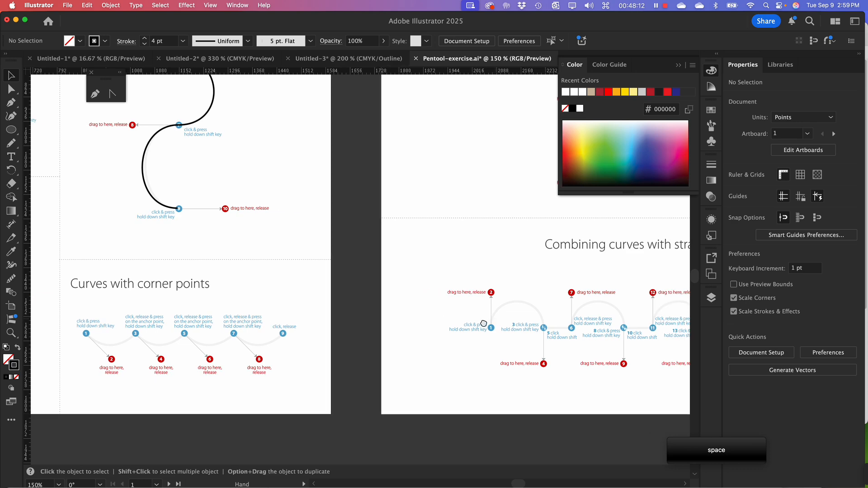
{"action": "left_click_drag", "start_coordinate": [484, 324], "coordinate": [129, 327]}
{"action": "left_click_drag", "start_coordinate": [401, 325], "coordinate": [384, 335]}
{"action": "left_click_drag", "start_coordinate": [307, 330], "coordinate": [480, 334]}
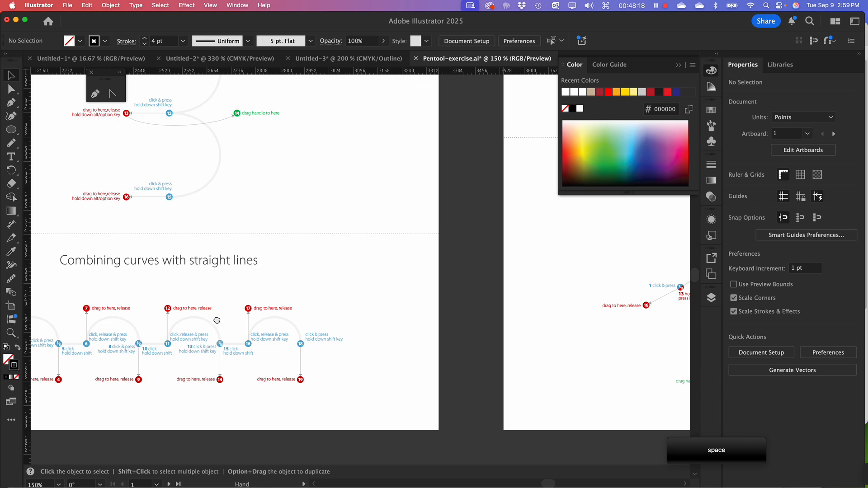
{"action": "left_click_drag", "start_coordinate": [217, 320], "coordinate": [297, 314]}
{"action": "left_click_drag", "start_coordinate": [201, 301], "coordinate": [468, 307]}
{"action": "left_click_drag", "start_coordinate": [230, 302], "coordinate": [488, 307]}
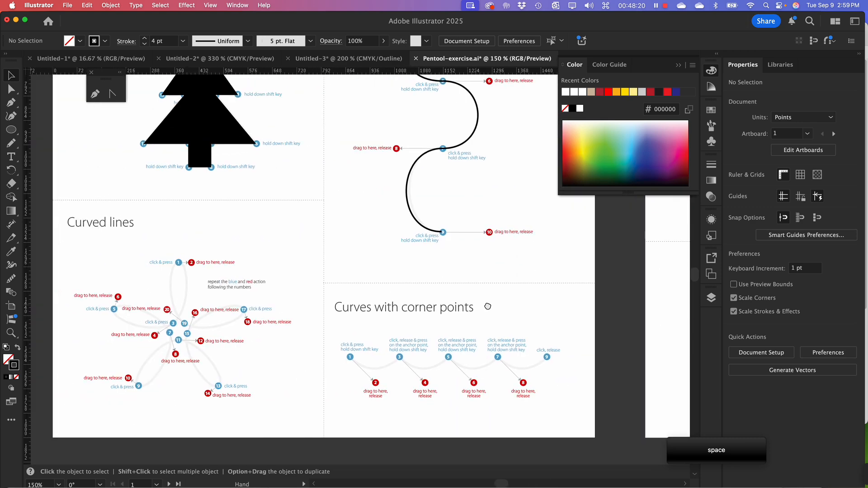
{"action": "left_click_drag", "start_coordinate": [347, 175], "coordinate": [333, 304]}
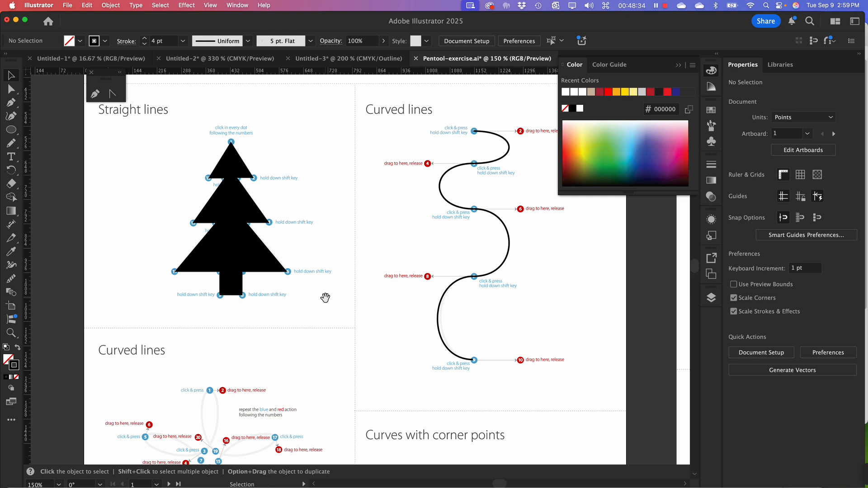
Switch to Chrome and preview the campfire, BATMAN and IMG_9242 files in the Pen Tool Exercises module
{"action": "key", "text": "super+Tab"}
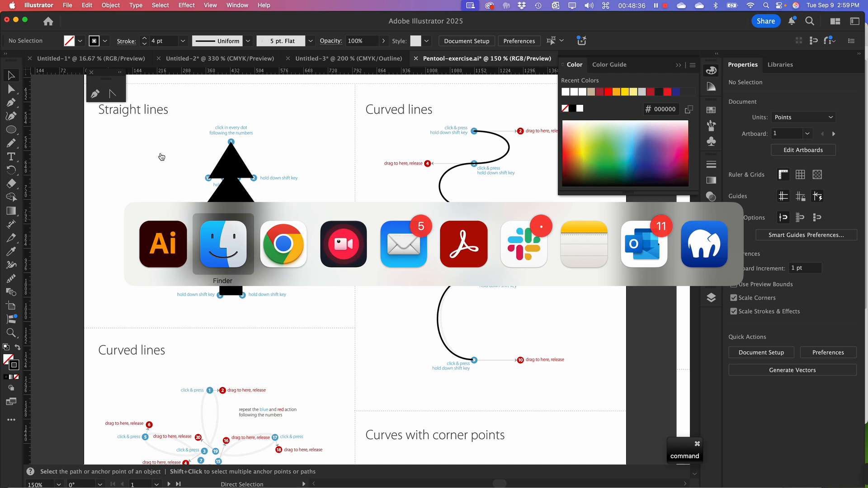
{"action": "key", "text": "Escape"}
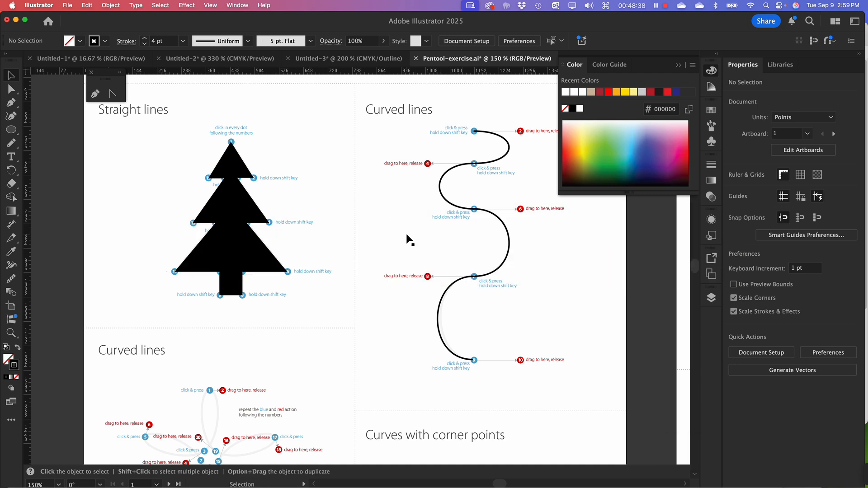
{"action": "key", "text": "super+Tab"}
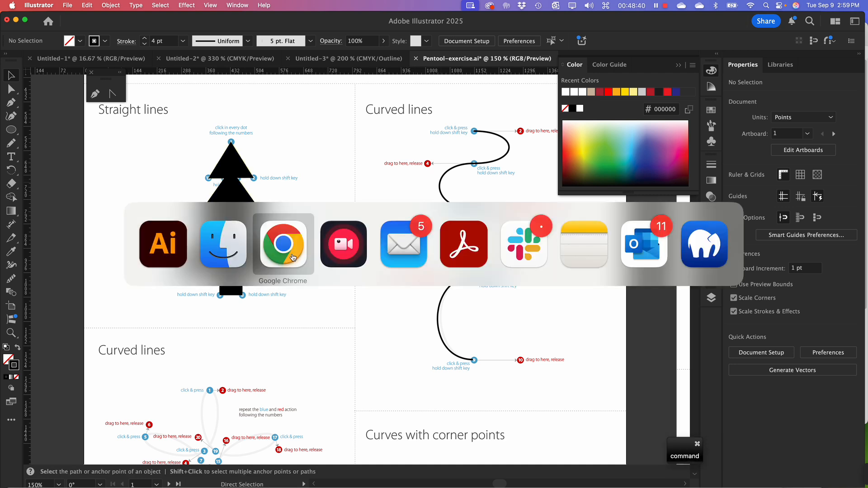
{"action": "left_click", "coordinate": [137, 160], "text": "super"}
{"action": "key", "text": "super+Tab"}
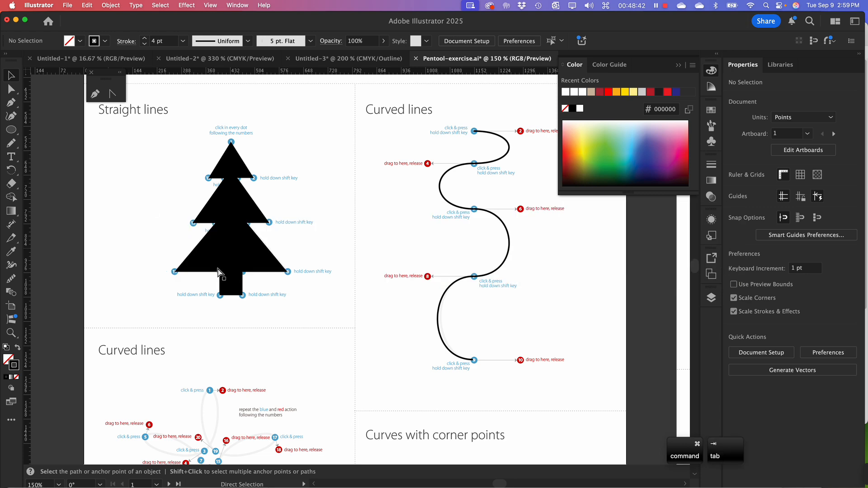
{"action": "left_click", "coordinate": [275, 255], "text": "super"}
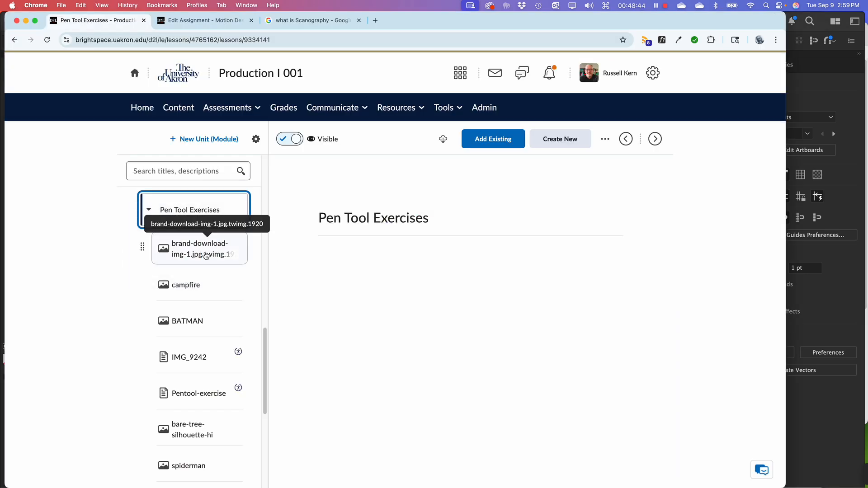
{"action": "left_click", "coordinate": [182, 286]}
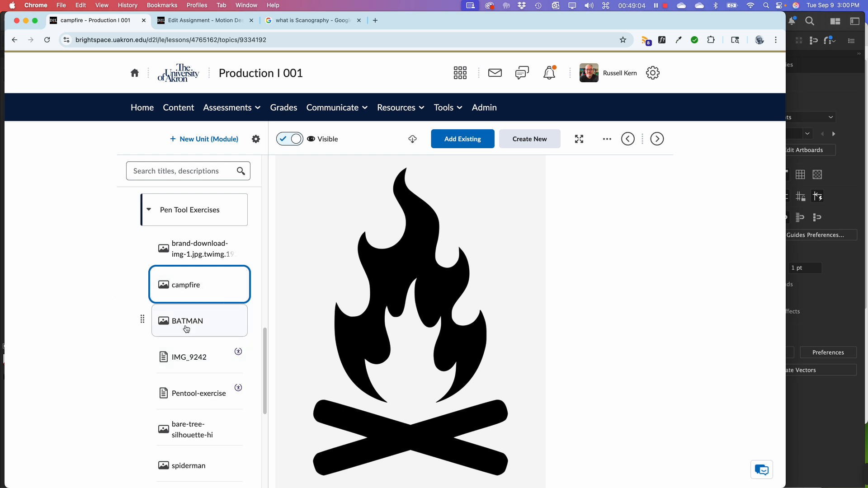
{"action": "left_click", "coordinate": [186, 329]}
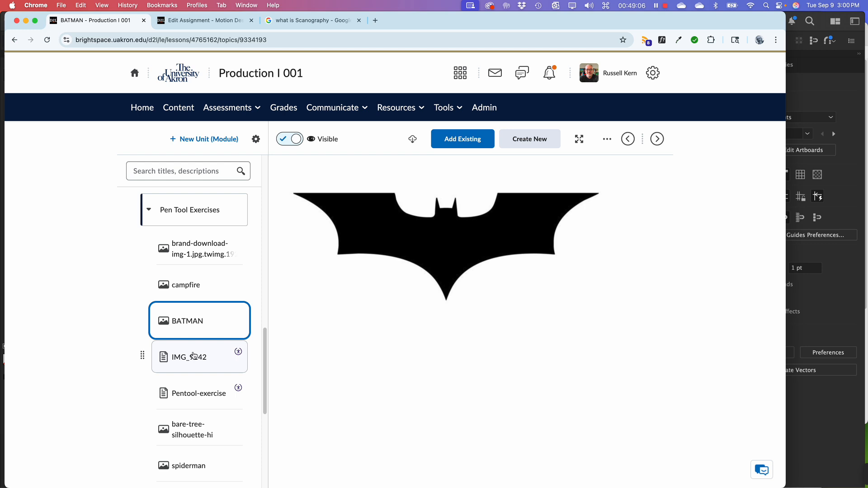
{"action": "left_click", "coordinate": [194, 358]}
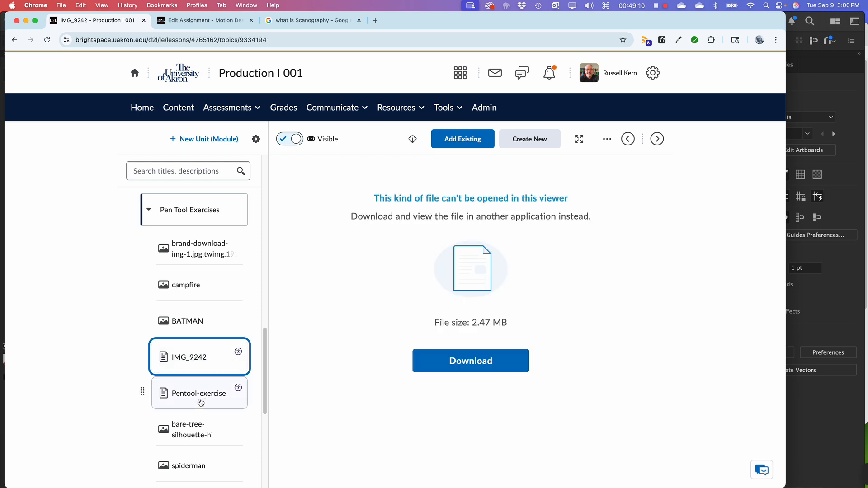
Preview the bare-tree-silhouette-hi, spiderman and squirrel images in the same course module
{"action": "scroll", "coordinate": [202, 403], "scroll_direction": "down", "scroll_amount": 5}
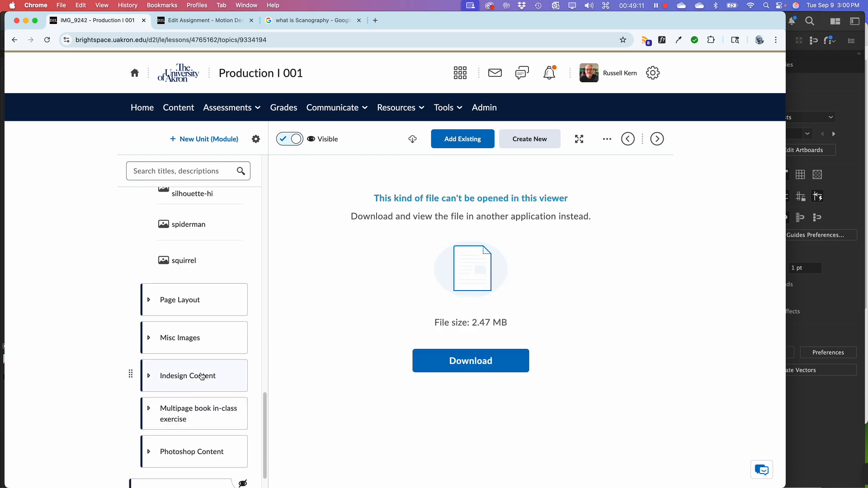
{"action": "left_click", "coordinate": [181, 205]}
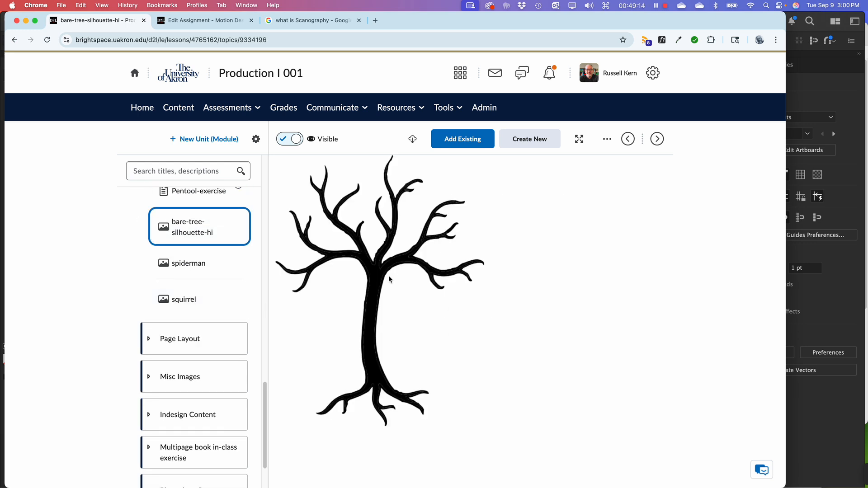
{"action": "left_click", "coordinate": [195, 270]}
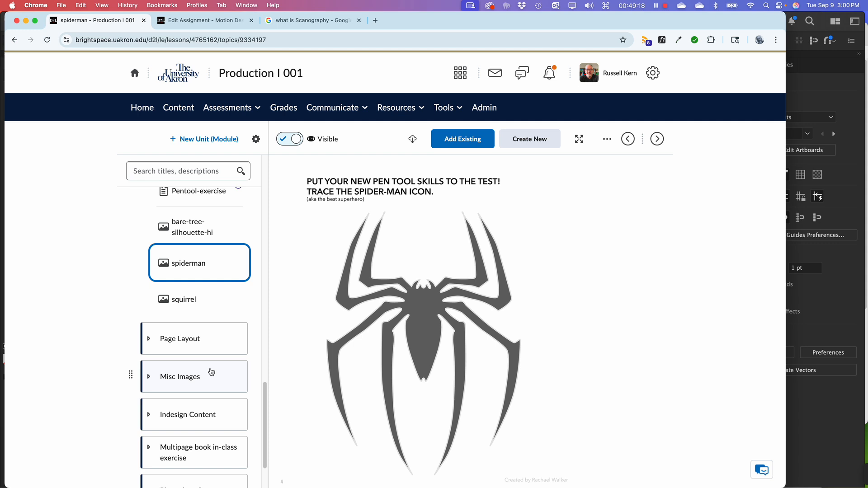
{"action": "left_click", "coordinate": [180, 305]}
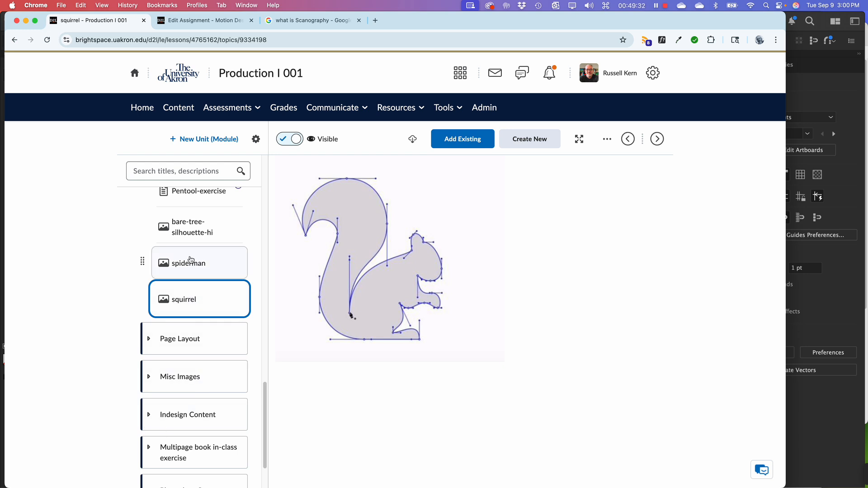
Return to the start of the Pen Tool Exercises list and preview the brand-download bird image
{"action": "scroll", "coordinate": [193, 269], "scroll_direction": "up", "scroll_amount": 1}
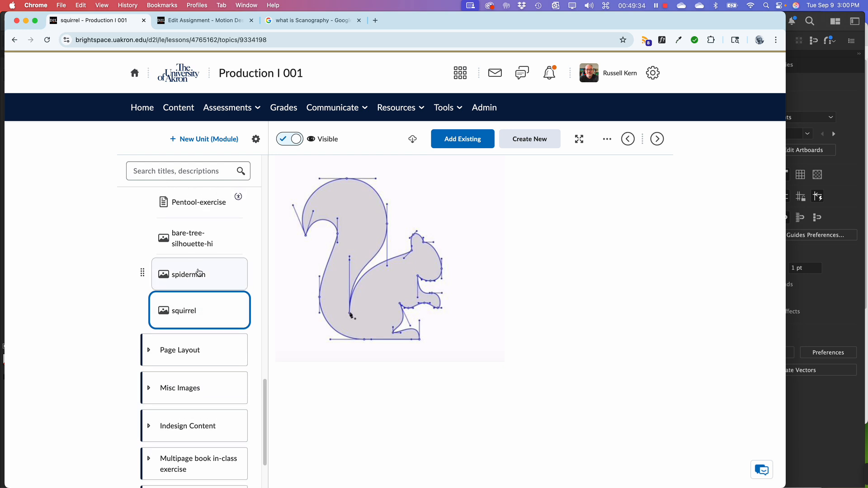
{"action": "scroll", "coordinate": [199, 274], "scroll_direction": "up", "scroll_amount": 2}
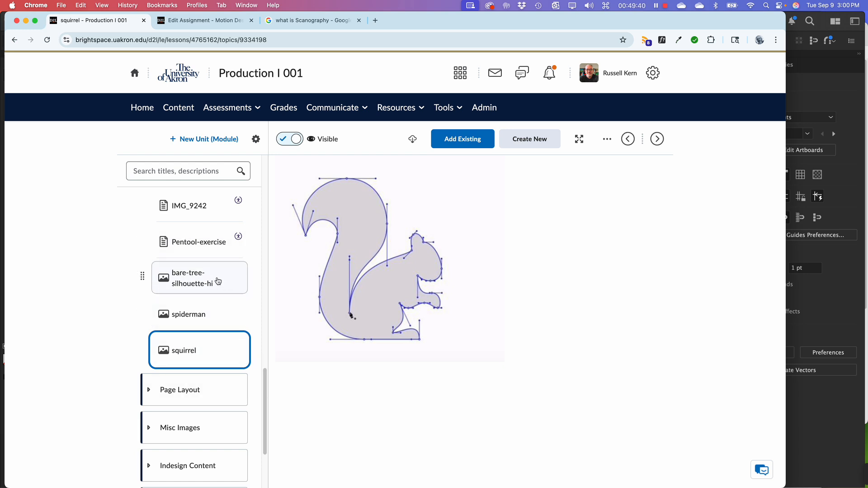
{"action": "scroll", "coordinate": [218, 277], "scroll_direction": "up", "scroll_amount": 4}
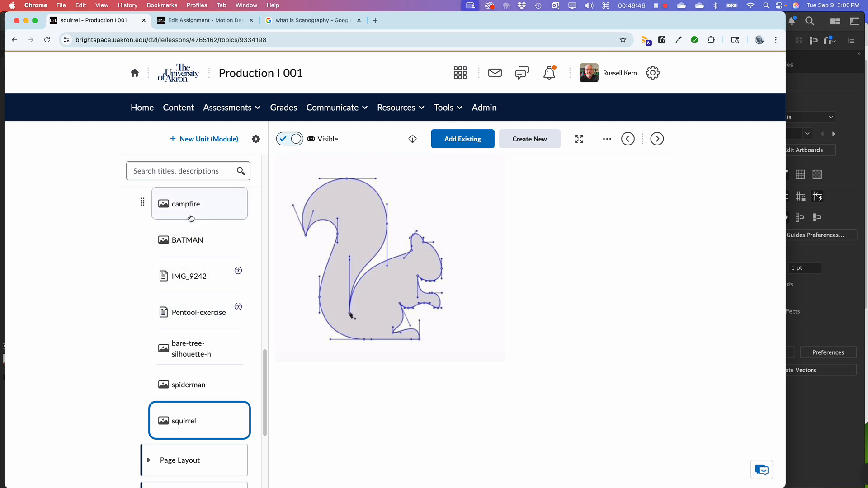
{"action": "scroll", "coordinate": [201, 272], "scroll_direction": "up", "scroll_amount": 6}
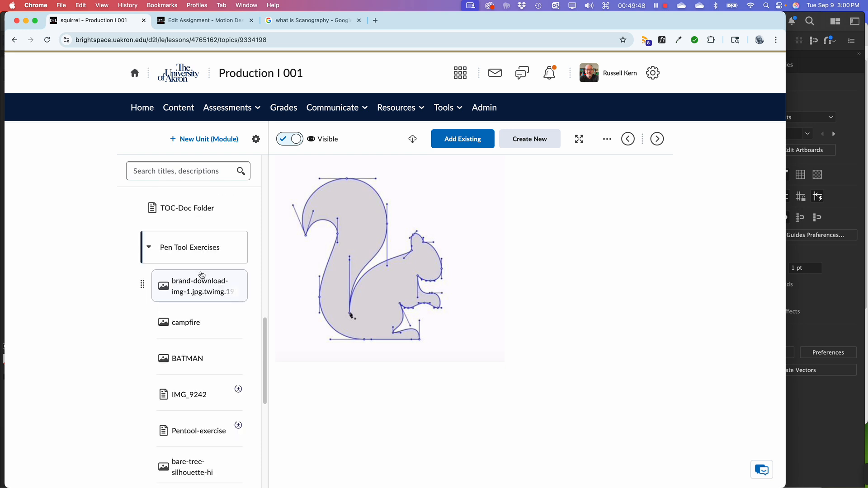
{"action": "left_click", "coordinate": [192, 293]}
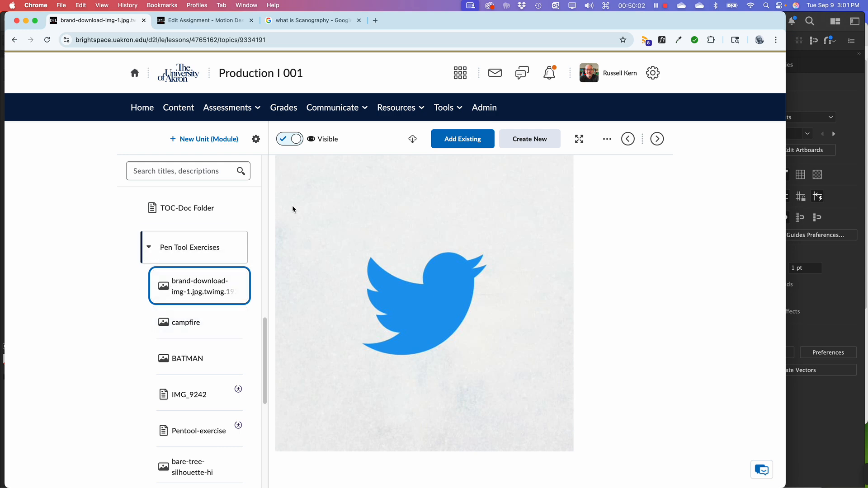
Switch back to Illustrator, review the traced exercises on the first artboard, and select the filled tree
{"action": "key", "text": "super+Tab"}
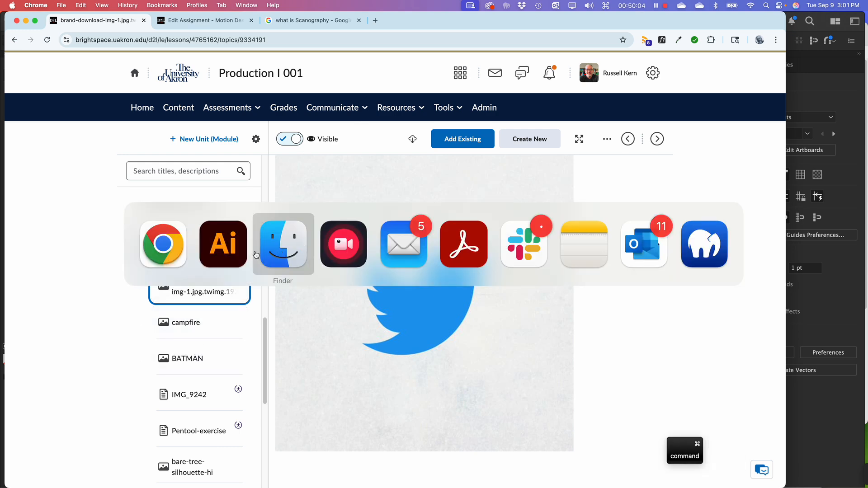
{"action": "left_click", "coordinate": [219, 253]}
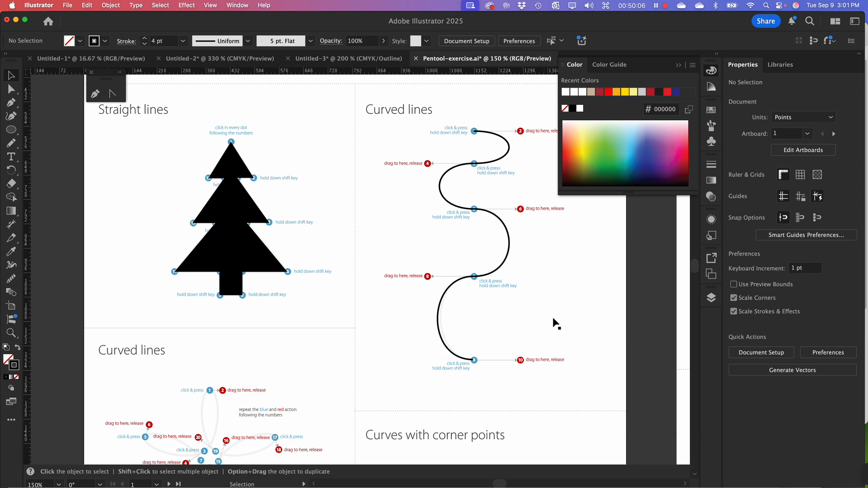
{"action": "left_click_drag", "start_coordinate": [552, 324], "coordinate": [484, 245]}
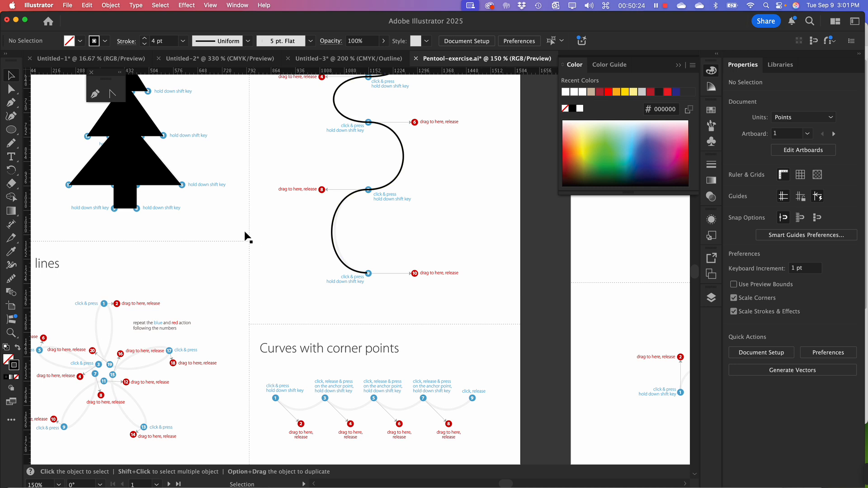
{"action": "key", "text": "space"}
{"action": "left_click_drag", "start_coordinate": [219, 232], "coordinate": [310, 253]}
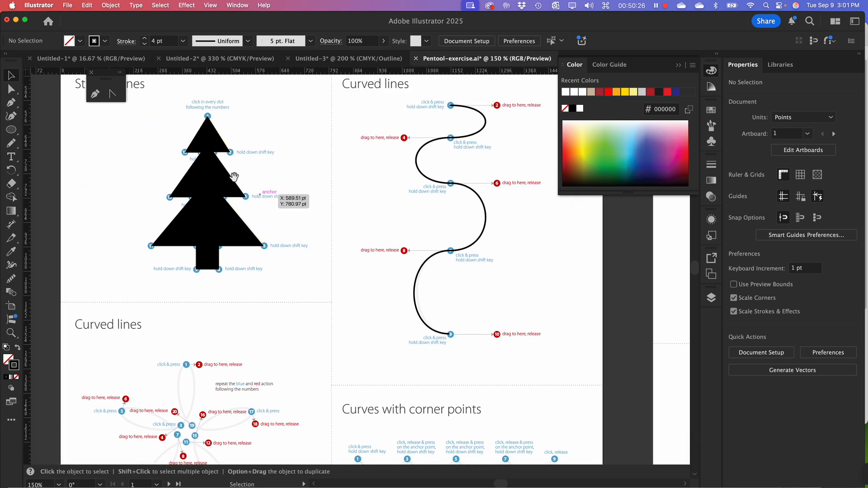
{"action": "left_click", "coordinate": [213, 178]}
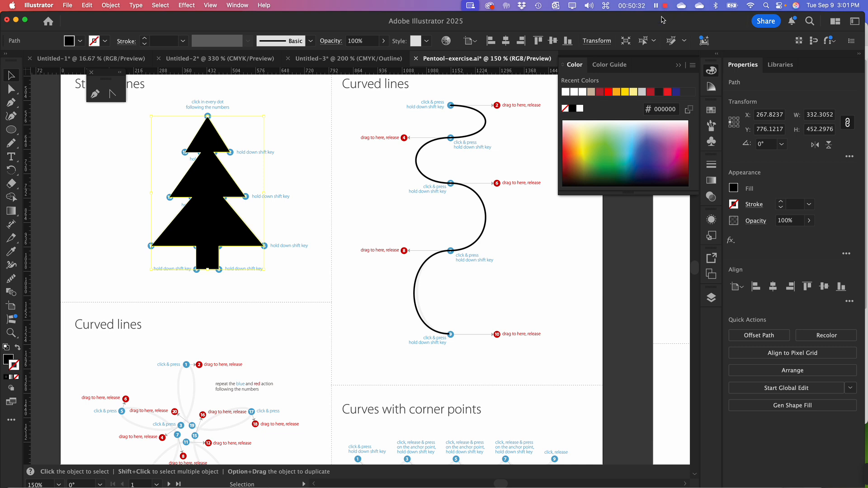
Examine the exercises on all three worksheet artboards side by side at 50% zoom
{"action": "key", "text": "space"}
{"action": "left_click_drag", "start_coordinate": [377, 218], "coordinate": [202, 203]}
{"action": "key", "text": "space"}
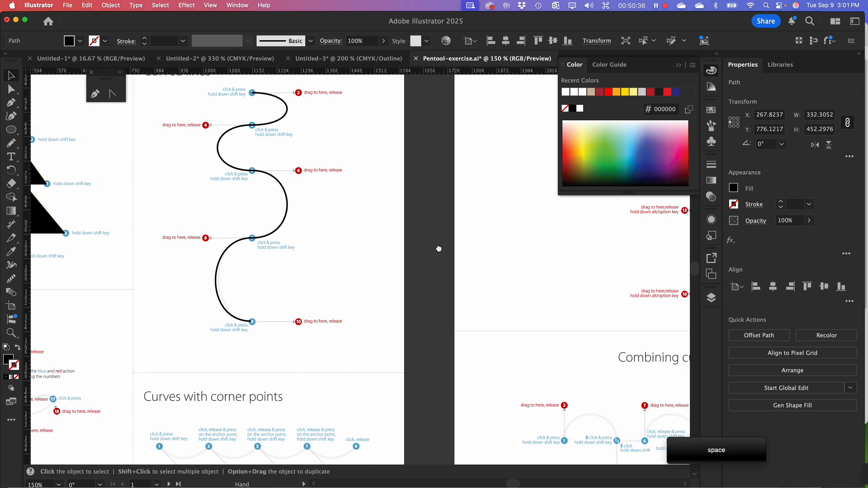
{"action": "left_click_drag", "start_coordinate": [593, 265], "coordinate": [248, 264]}
{"action": "key", "text": "space"}
{"action": "key", "text": "super+minus"}
{"action": "key", "text": "super+minus"}
{"action": "key", "text": "super+minus"}
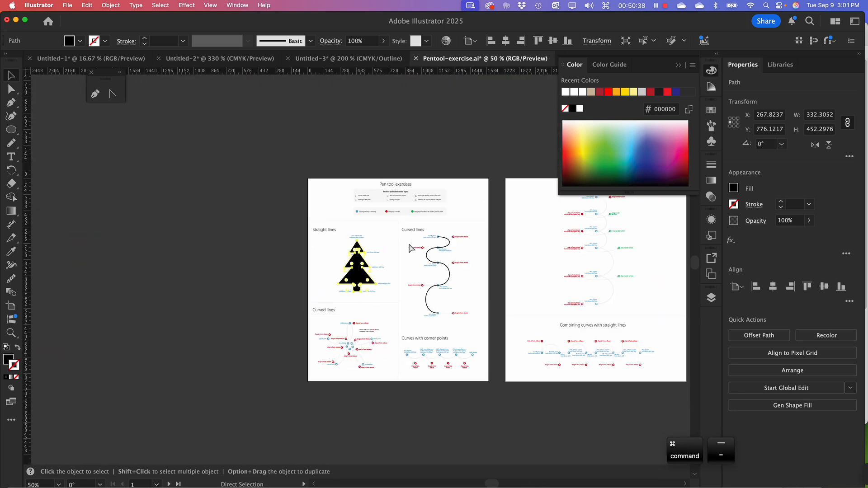
{"action": "key", "text": "space"}
{"action": "left_click_drag", "start_coordinate": [541, 280], "coordinate": [316, 293]}
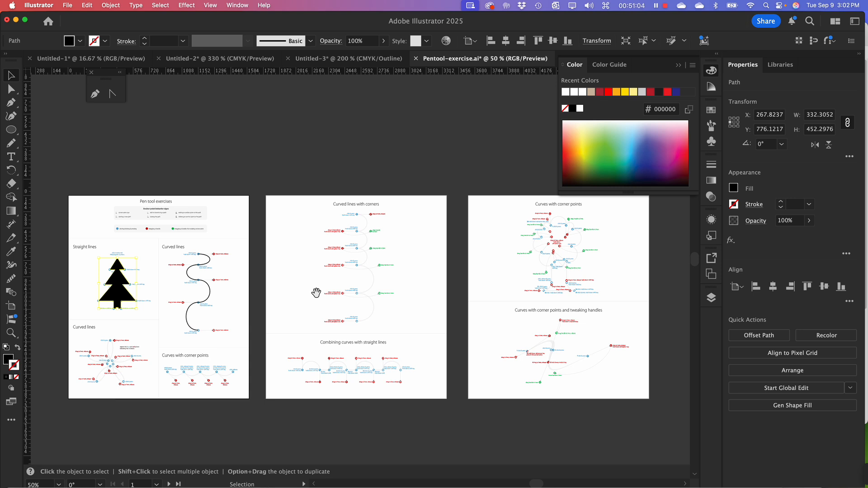
Deselect the tree and look over the corner-point and handle-tweaking exercises on the remaining artboards
{"action": "left_click", "coordinate": [217, 155]}
{"action": "key", "text": "space"}
{"action": "left_click_drag", "start_coordinate": [409, 383], "coordinate": [383, 274]}
{"action": "key", "text": "space"}
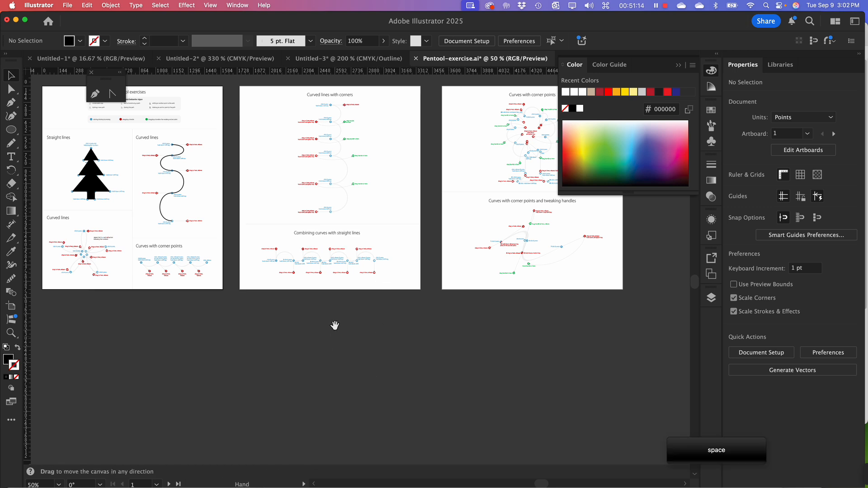
{"action": "left_click_drag", "start_coordinate": [319, 316], "coordinate": [298, 337]}
{"action": "key", "text": "space"}
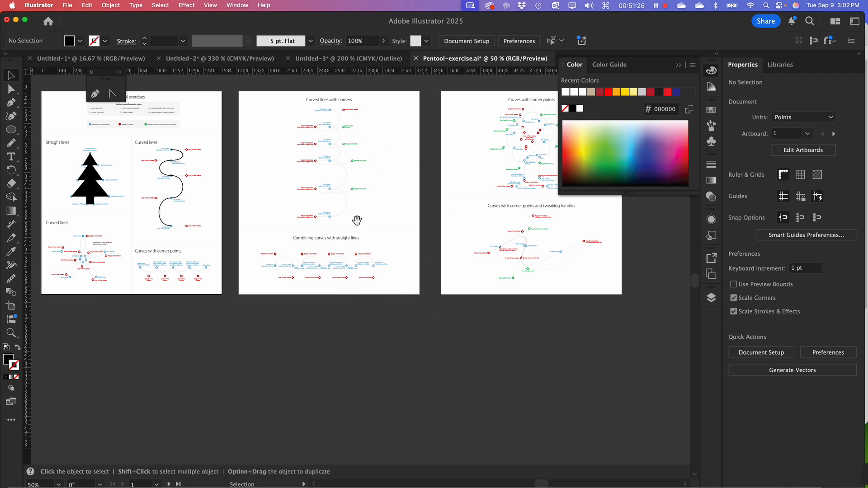
{"action": "key", "text": "space"}
{"action": "left_click_drag", "start_coordinate": [285, 270], "coordinate": [279, 241]}
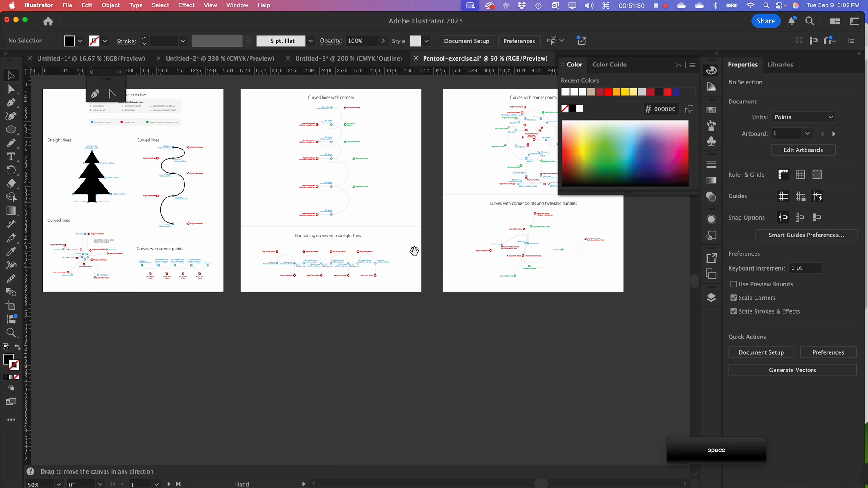
{"action": "left_click_drag", "start_coordinate": [415, 251], "coordinate": [467, 374]}
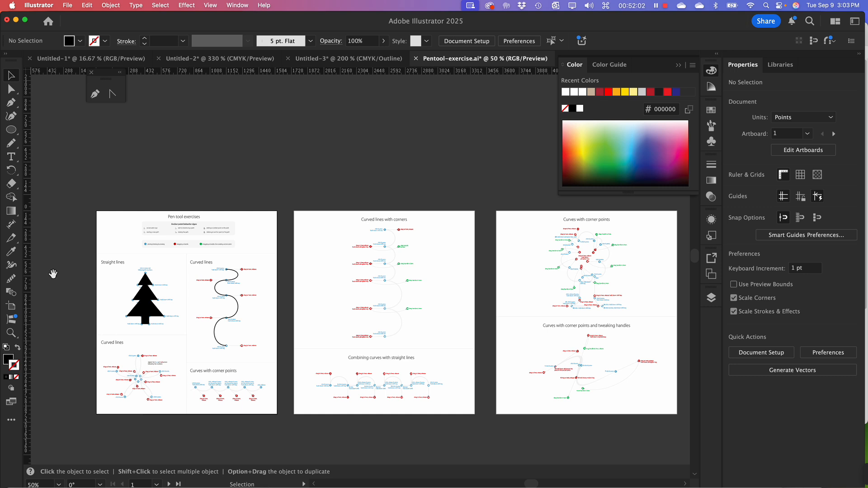
Make the second artboard active and collapse the floating Color panel covering the third artboard
{"action": "left_click", "coordinate": [320, 280]}
{"action": "left_click_drag", "start_coordinate": [417, 357], "coordinate": [380, 342]}
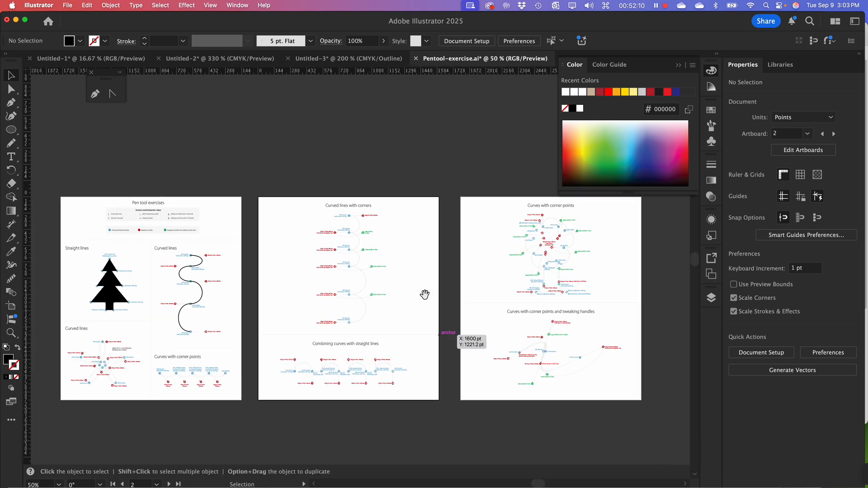
{"action": "key", "text": "space"}
{"action": "left_click_drag", "start_coordinate": [354, 354], "coordinate": [377, 339]}
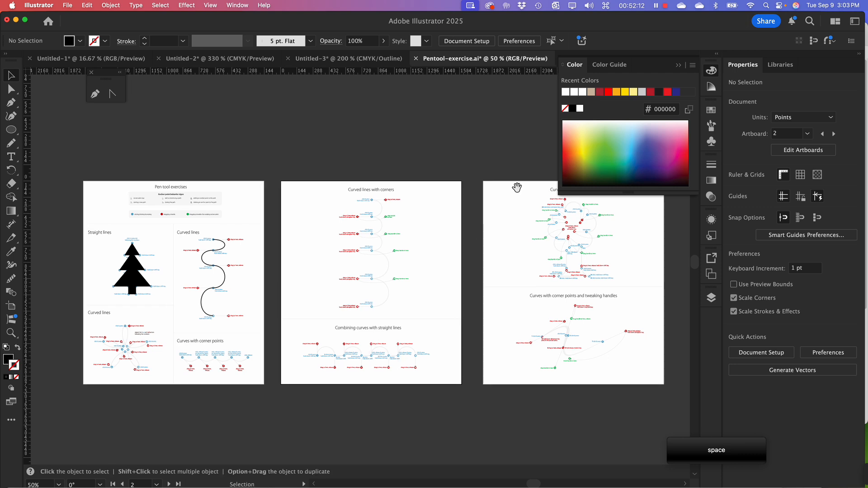
{"action": "left_click", "coordinate": [679, 66]}
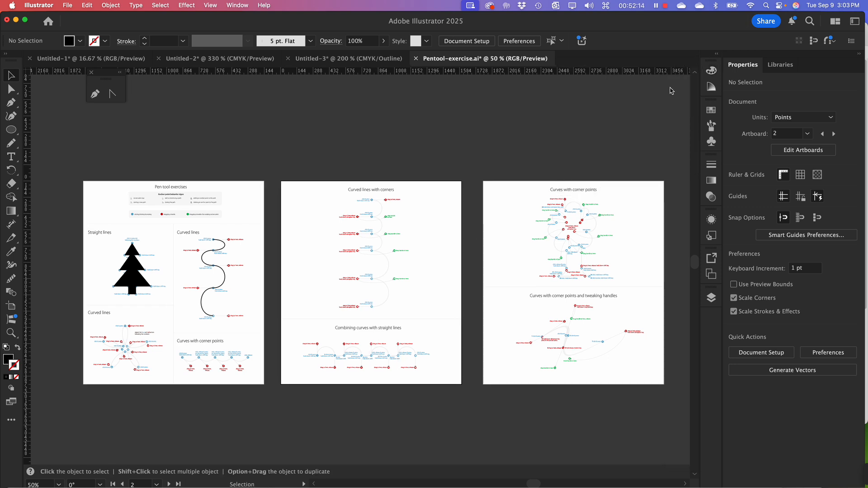
Examine the combining-curves-with-straight-lines exercise on the second artboard, and zoom in to 400% on the first artboard's curves-with-corner-points exercise
{"action": "key", "text": "space"}
{"action": "left_click_drag", "start_coordinate": [381, 316], "coordinate": [342, 228]}
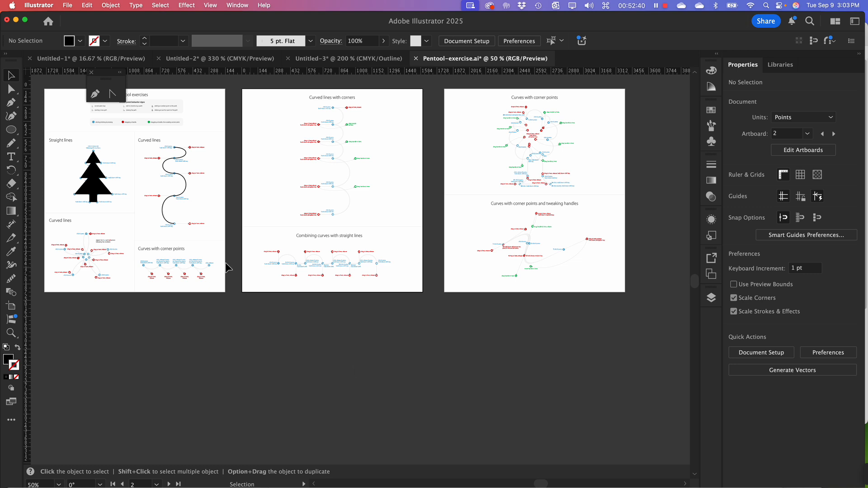
{"action": "key", "text": "super"}
{"action": "key", "text": "super+equal"}
{"action": "key", "text": "super+equal"}
{"action": "key", "text": "super+equal"}
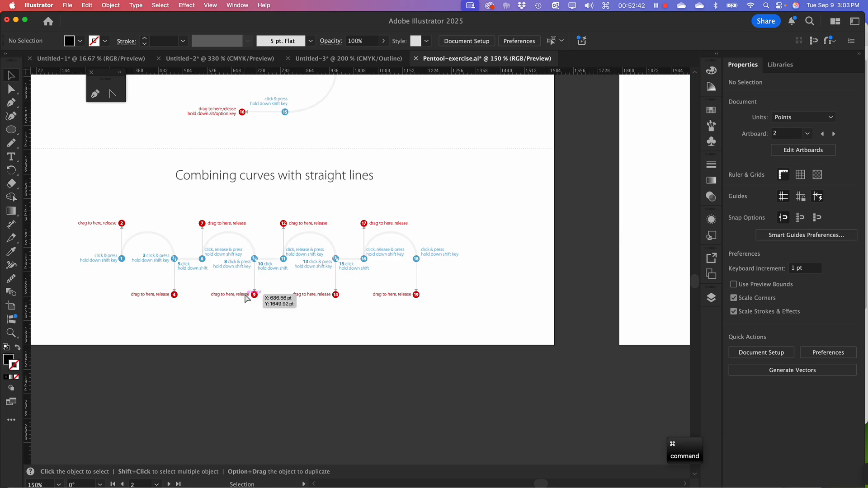
{"action": "key", "text": "space"}
{"action": "left_click_drag", "start_coordinate": [201, 267], "coordinate": [523, 248]}
{"action": "left_click_drag", "start_coordinate": [209, 286], "coordinate": [514, 280]}
{"action": "left_click_drag", "start_coordinate": [371, 286], "coordinate": [390, 271]}
{"action": "key", "text": "super+equal"}
{"action": "key", "text": "super+equal"}
{"action": "key", "text": "super+equal"}
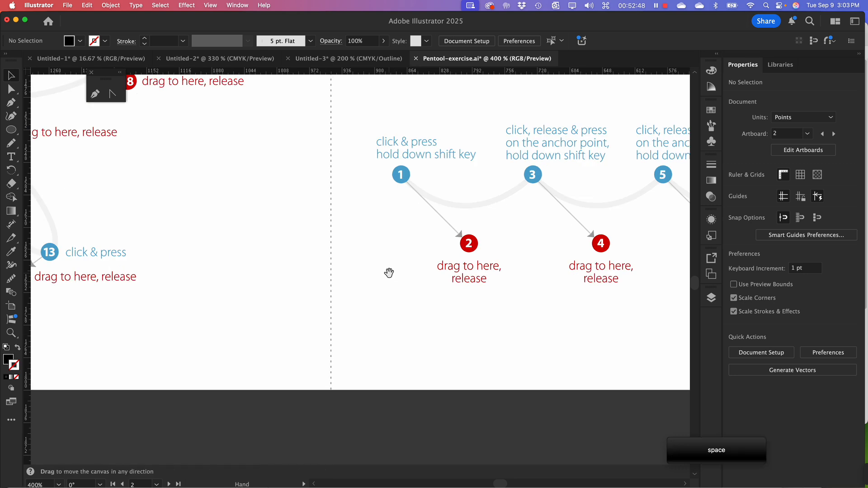
{"action": "left_click_drag", "start_coordinate": [497, 270], "coordinate": [188, 285]}
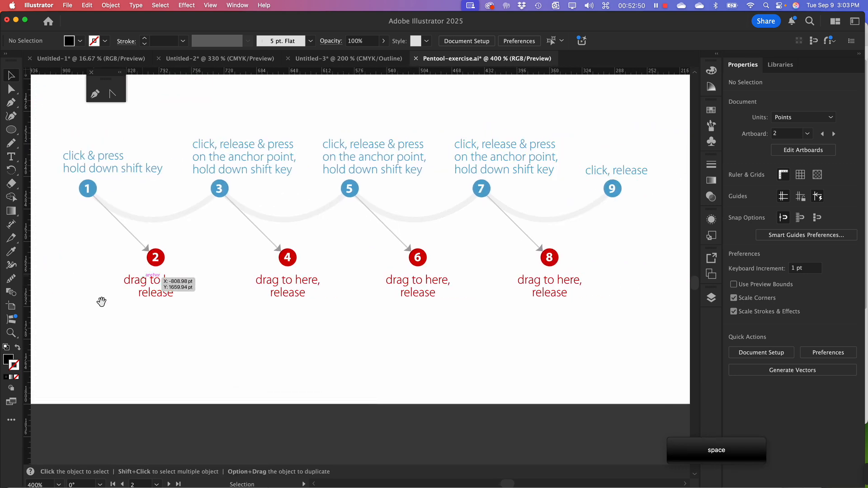
Try starting a Pen tool path at point 1 of the corner-points exercise with its direction handle pulled to point 2
{"action": "left_click", "coordinate": [12, 102]}
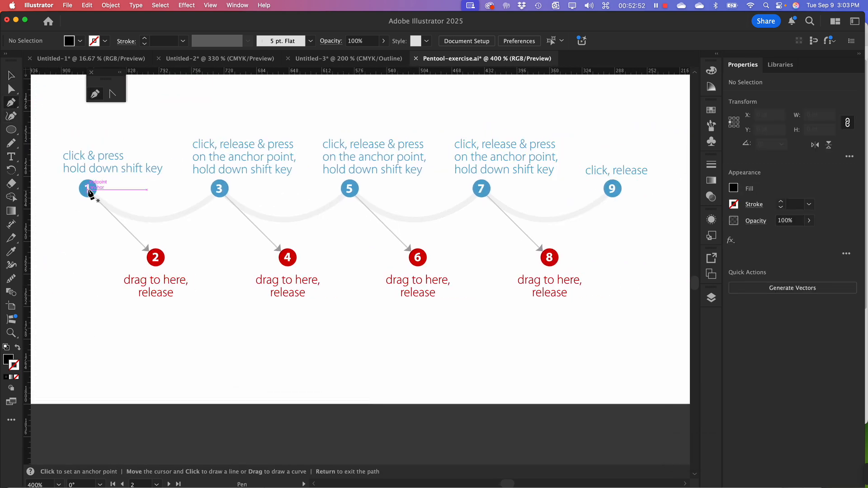
{"action": "left_click_drag", "start_coordinate": [87, 189], "coordinate": [94, 208]}
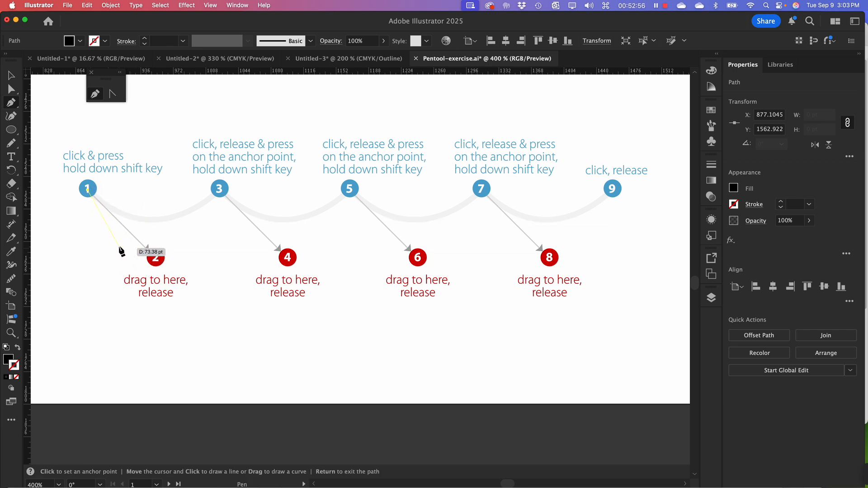
{"action": "key", "text": "super+z"}
{"action": "left_click_drag", "start_coordinate": [87, 188], "coordinate": [108, 214]}
{"action": "left_click_drag", "start_coordinate": [140, 256], "coordinate": [149, 249]}
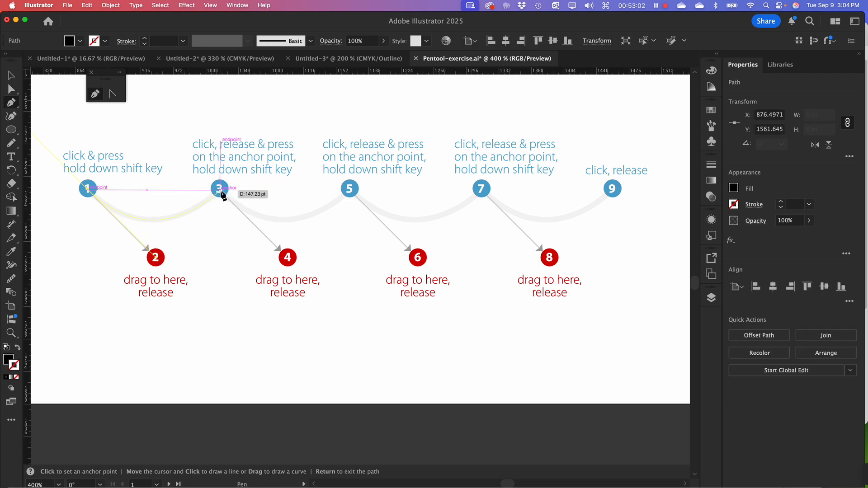
Try placing a smooth anchor at point 3 with its handle pulled to point 4, and undo that anchor
{"action": "left_click", "coordinate": [221, 189]}
{"action": "left_click_drag", "start_coordinate": [221, 189], "coordinate": [229, 210]}
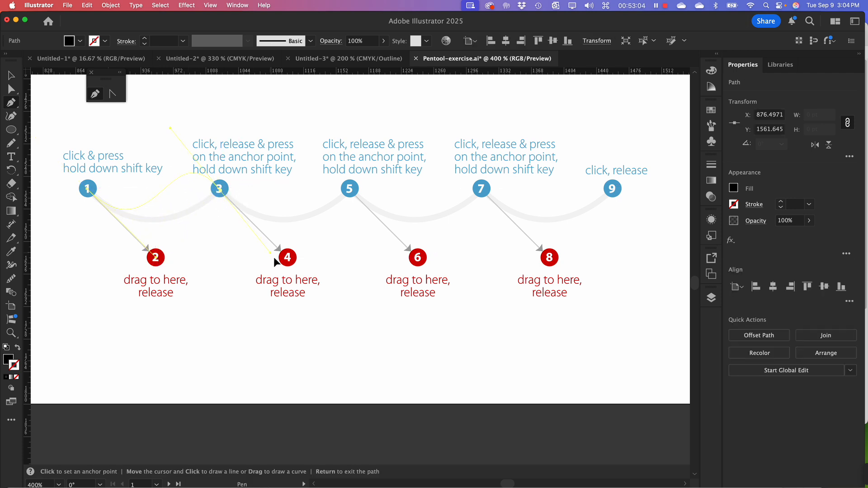
{"action": "left_click_drag", "start_coordinate": [273, 257], "coordinate": [285, 263]}
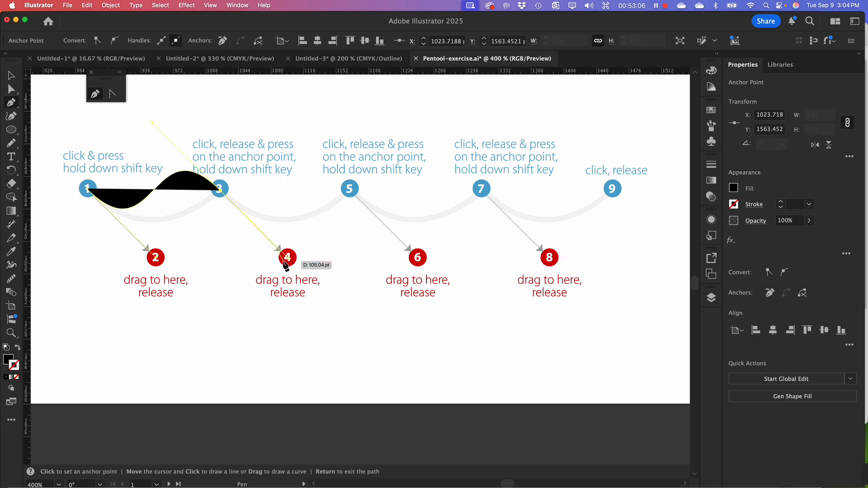
{"action": "key", "text": "super+z"}
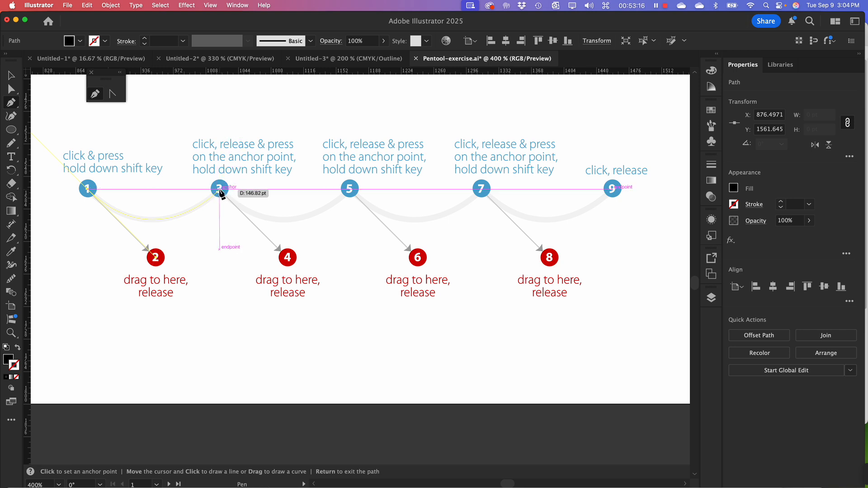
Try placing a corner anchor at point 3 with a split handle toward point 4, and add an anchor at point 4
{"action": "left_click", "coordinate": [219, 188]}
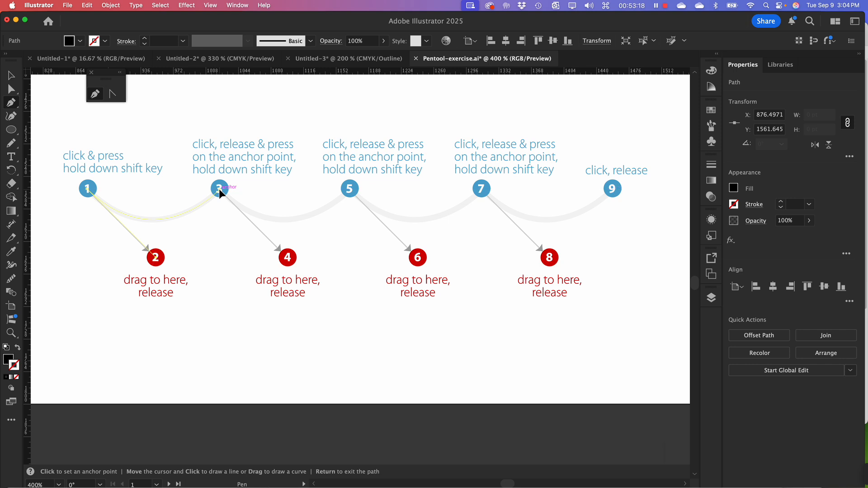
{"action": "key", "text": "alt"}
{"action": "left_click_drag", "start_coordinate": [240, 208], "coordinate": [259, 224]}
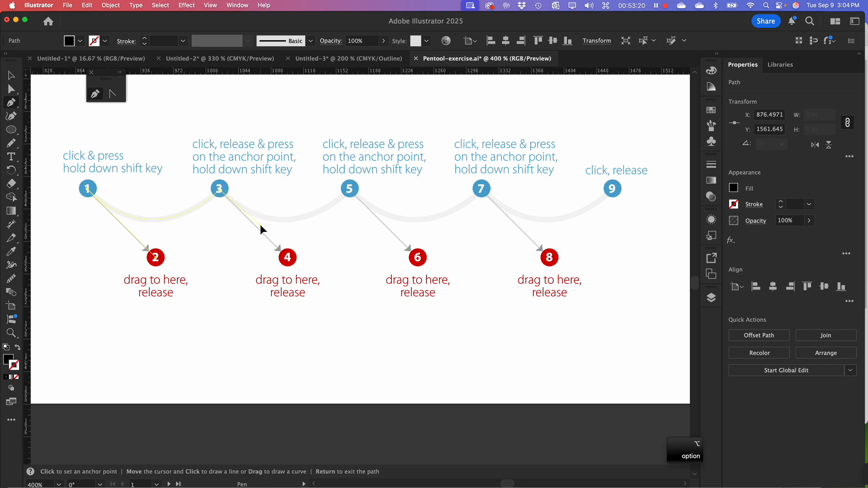
{"action": "left_click", "coordinate": [288, 256]}
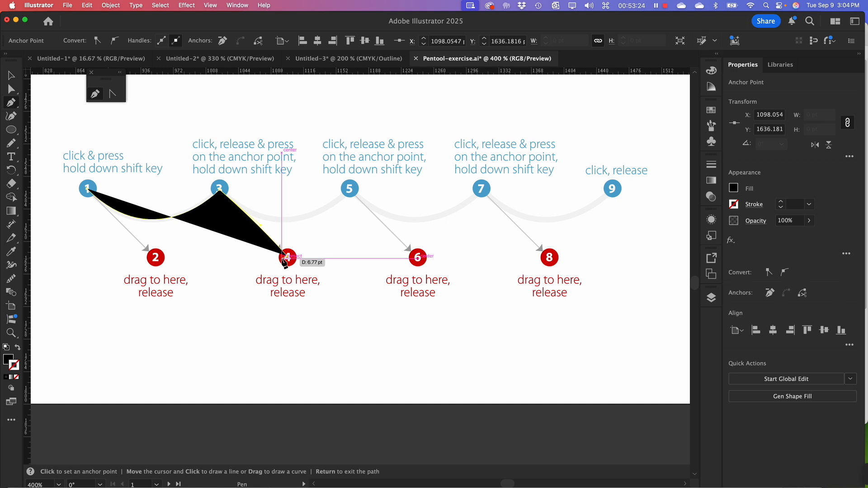
Undo the anchors at points 4 and 3 and remove the whole practice path from the corner-points exercise
{"action": "key", "text": "super+z"}
{"action": "key", "text": "super+z"}
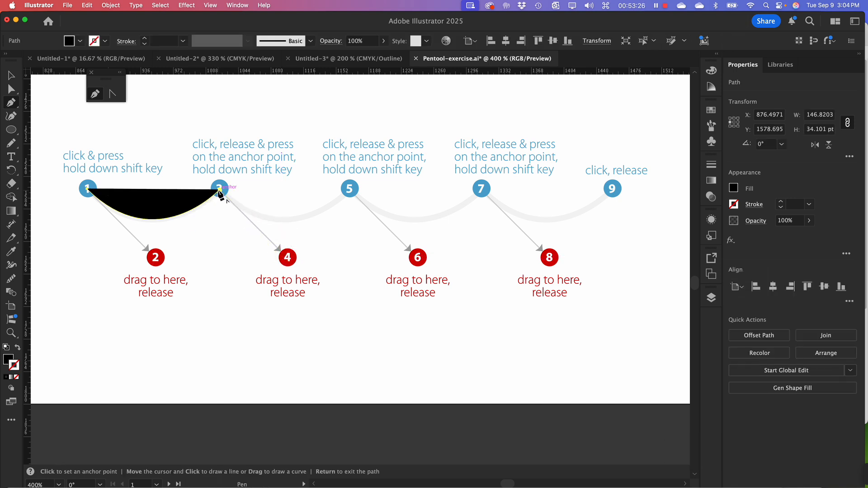
{"action": "key", "text": "shift"}
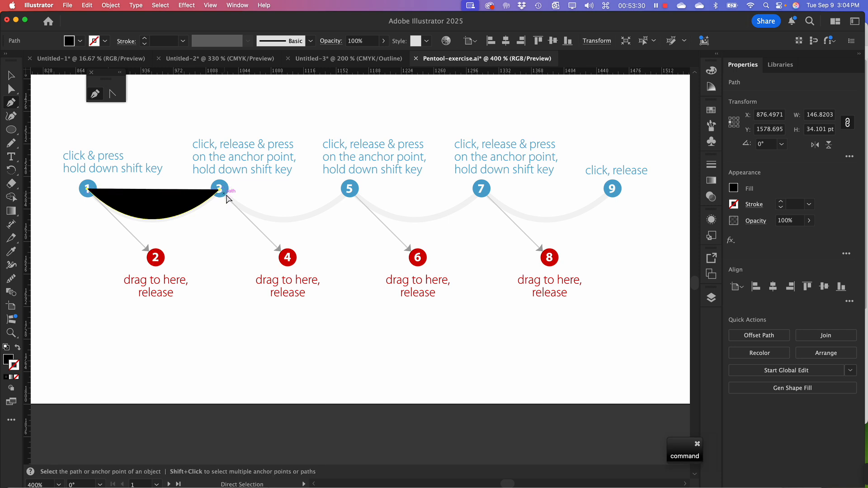
{"action": "key", "text": "super+z"}
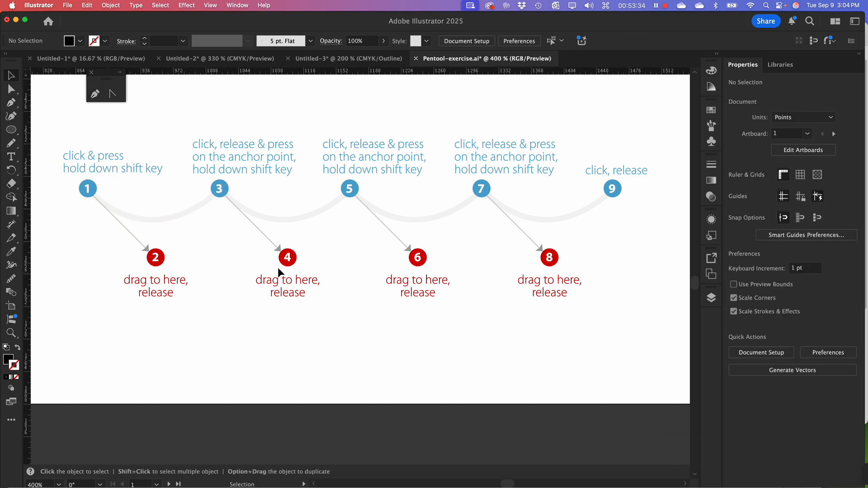
{"action": "key", "text": "space"}
{"action": "mouse_move", "coordinate": [496, 263]}
{"action": "left_mouse_down"}
{"action": "mouse_move", "coordinate": [505, 283]}
{"action": "mouse_move", "coordinate": [506, 261]}
{"action": "left_mouse_up"}
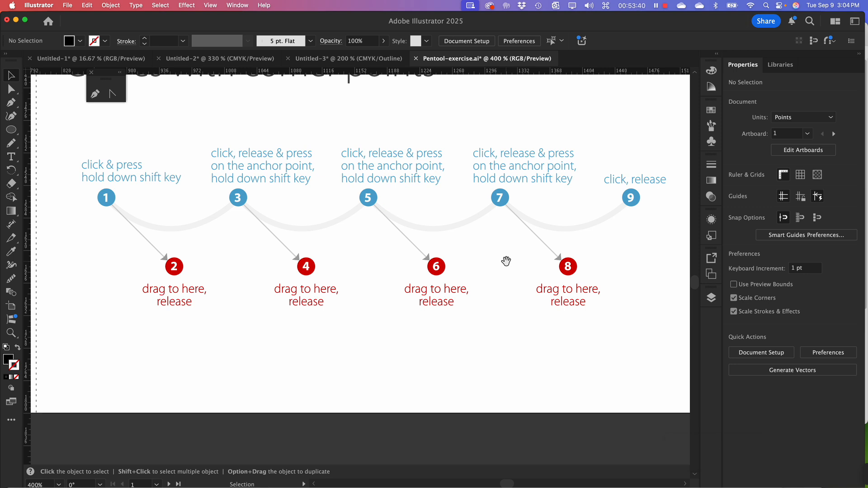
{"action": "key", "text": "super+Tab"}
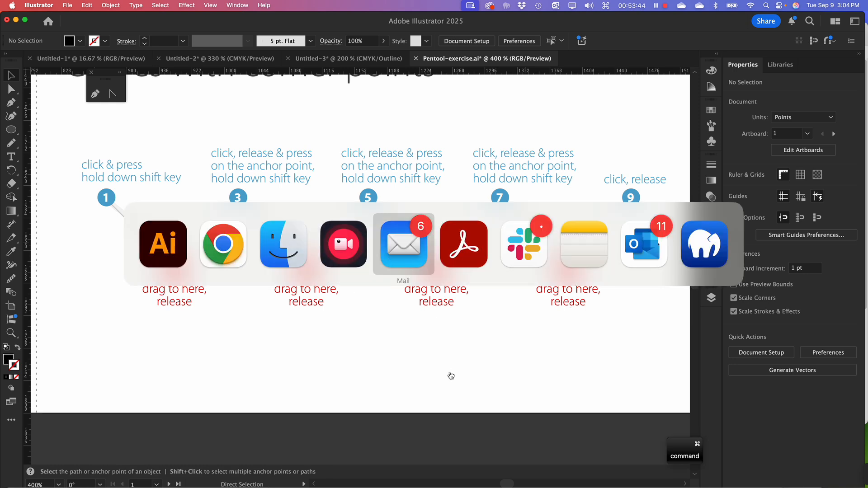
{"action": "key", "text": "Escape"}
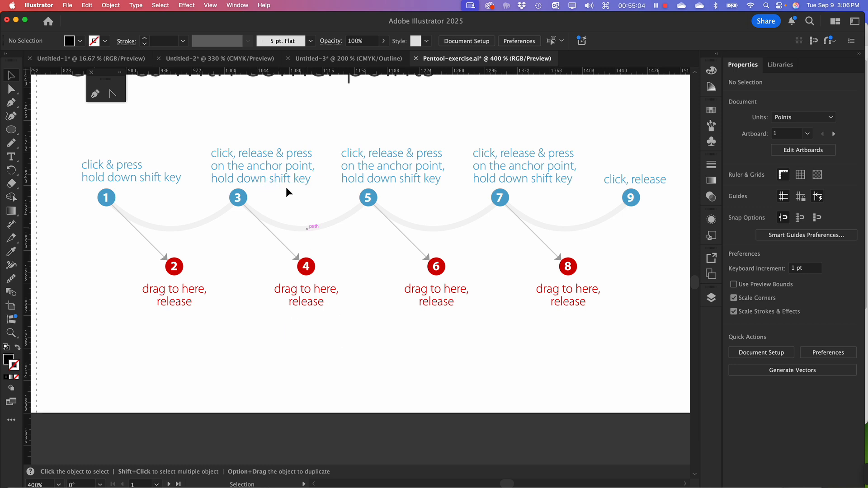
Stop mirroring the Mac's screen to the Apple TV and dismiss the screen mirroring options
{"action": "left_click", "coordinate": [780, 5]}
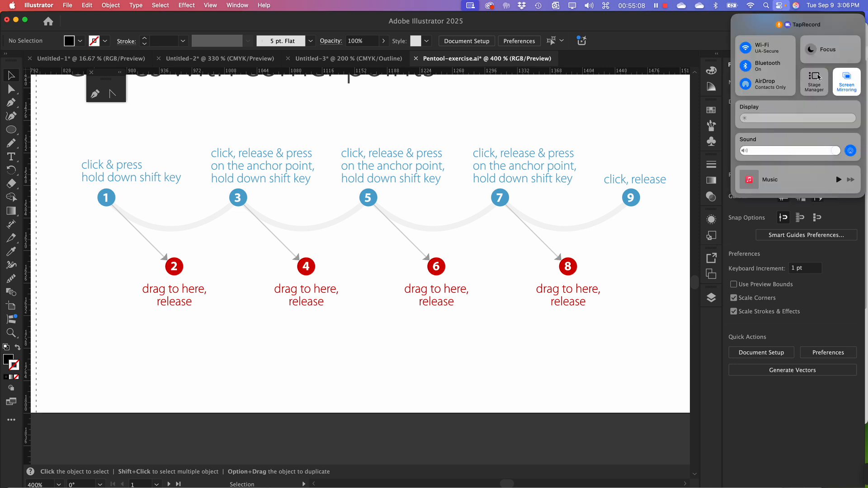
{"action": "left_click", "coordinate": [847, 78]}
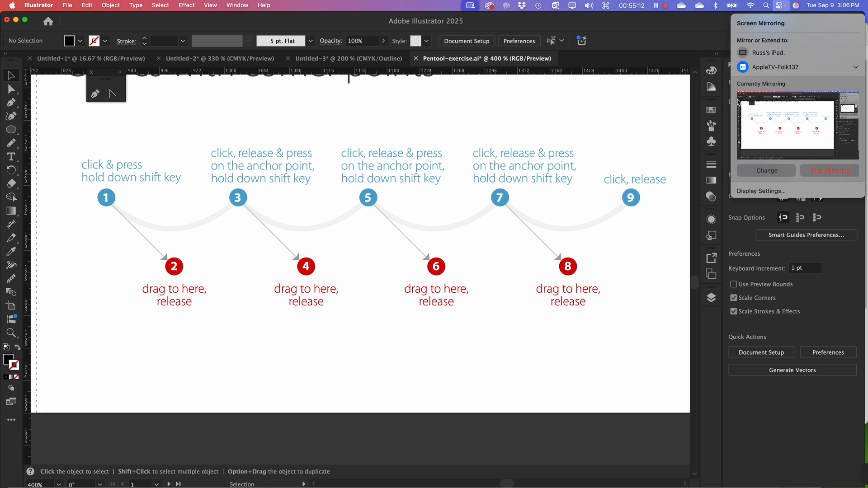
{"action": "left_click", "coordinate": [835, 171]}
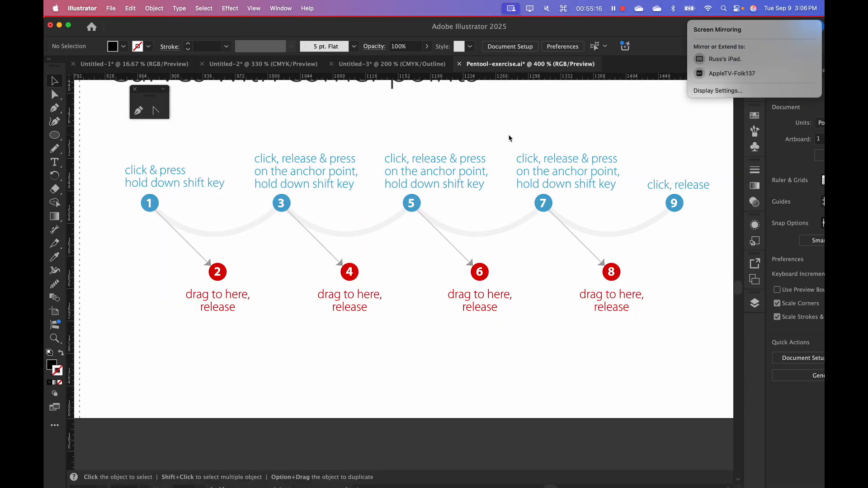
{"action": "left_click", "coordinate": [505, 129]}
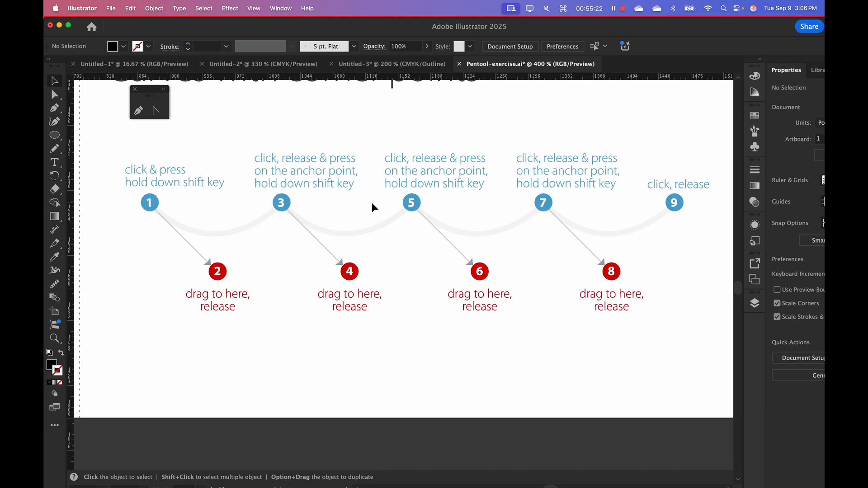
Look over the first artboard's corner-points, tree and curved-line exercises at 150% zoom
{"action": "scroll", "coordinate": [374, 207], "scroll_direction": "up", "scroll_amount": 2}
{"action": "key", "text": "super+minus"}
{"action": "key", "text": "super+minus"}
{"action": "key", "text": "super+minus"}
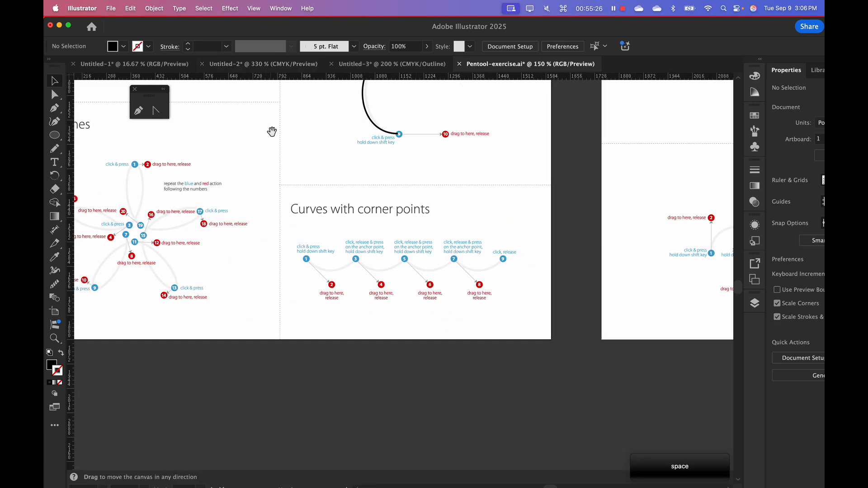
{"action": "left_click_drag", "start_coordinate": [273, 132], "coordinate": [383, 278]}
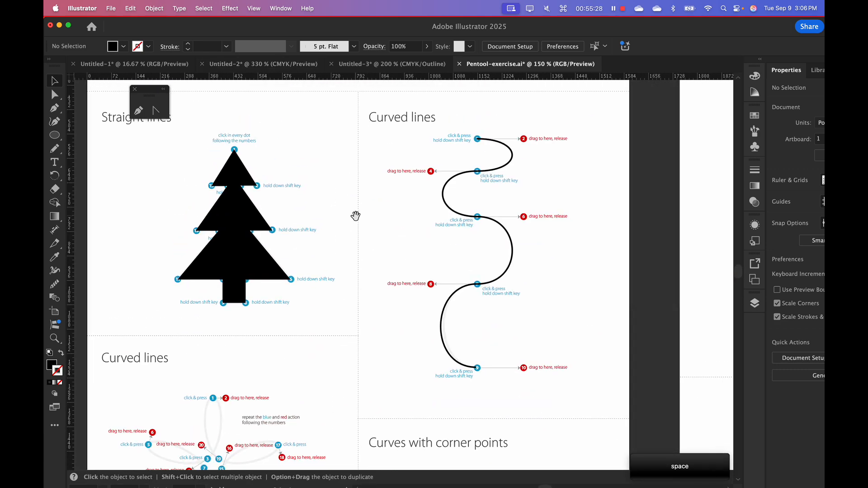
Switch to Finder to show the PenTool folder with the exercise files
{"action": "key", "text": "super+Tab"}
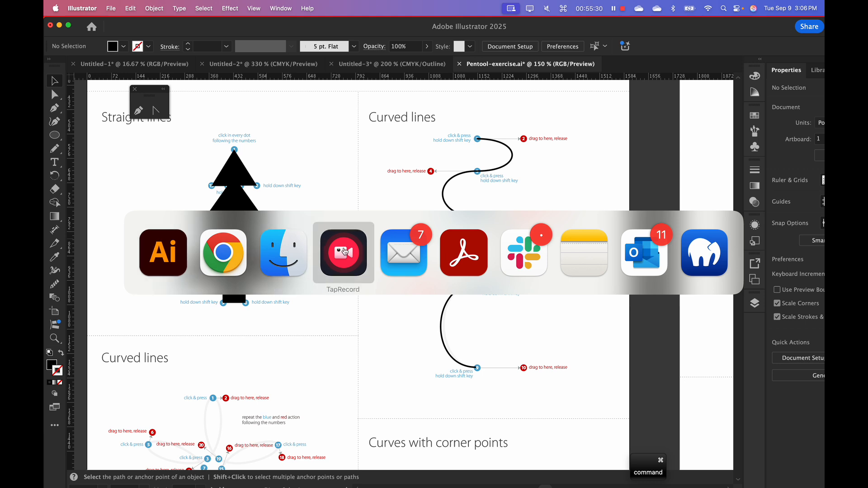
{"action": "key", "text": "Escape"}
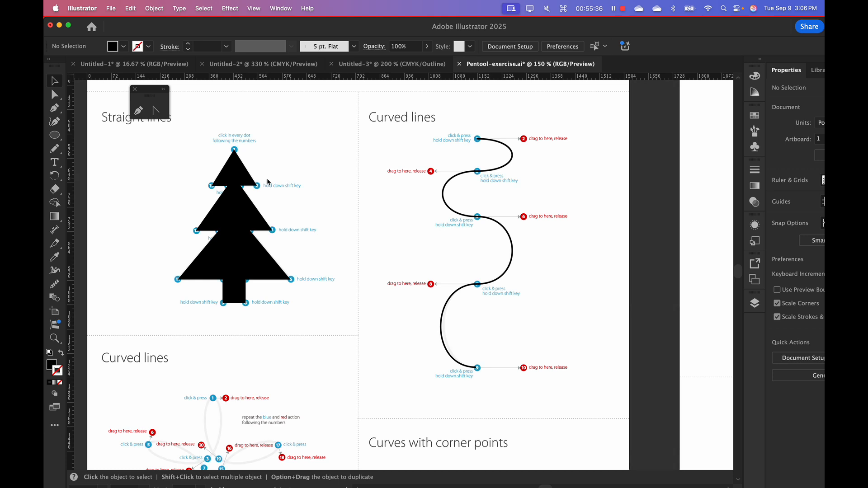
{"action": "key", "text": "super+Tab"}
{"action": "key", "text": "super+Tab"}
{"action": "key", "text": "super+Tab"}
{"action": "key", "text": "super+Tab"}
{"action": "key", "text": "super+Tab"}
{"action": "key", "text": "super+Tab"}
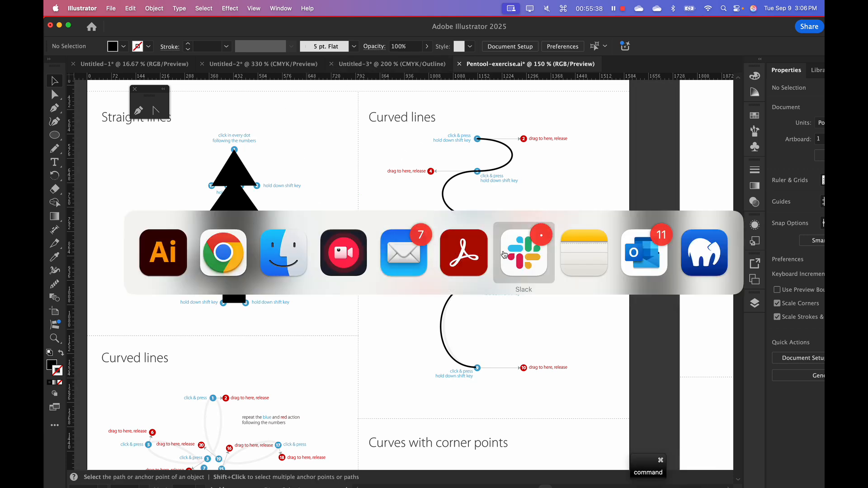
{"action": "key", "text": "super+shift+Tab"}
{"action": "key", "text": "super+shift+Tab"}
{"action": "key", "text": "super+shift+Tab"}
{"action": "key", "text": "super+shift+Tab"}
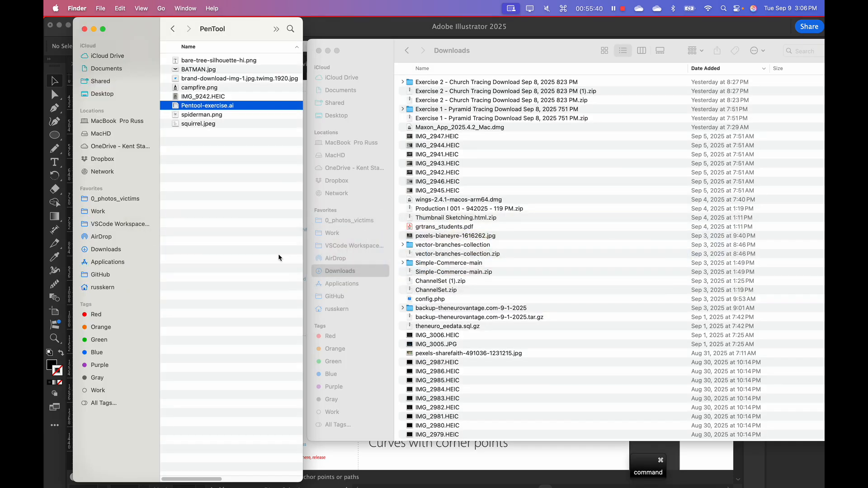
Deselect Pentool-exercise.ai, move the Downloads window partly over the PenTool window, and make it narrower and slightly taller
{"action": "left_click", "coordinate": [186, 193]}
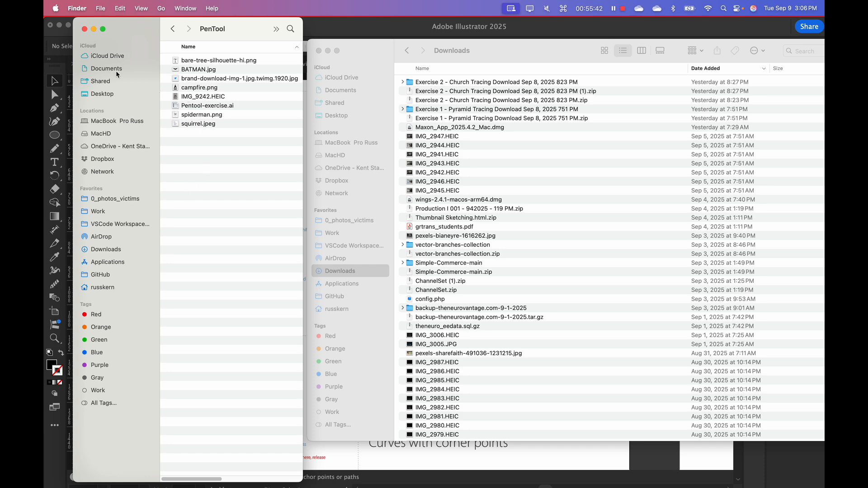
{"action": "left_click_drag", "start_coordinate": [363, 46], "coordinate": [202, 58]}
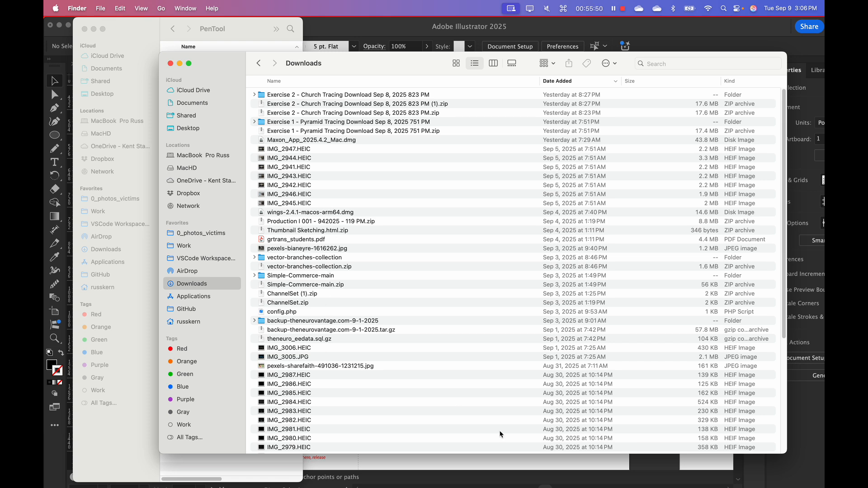
{"action": "left_click_drag", "start_coordinate": [786, 453], "coordinate": [577, 471]}
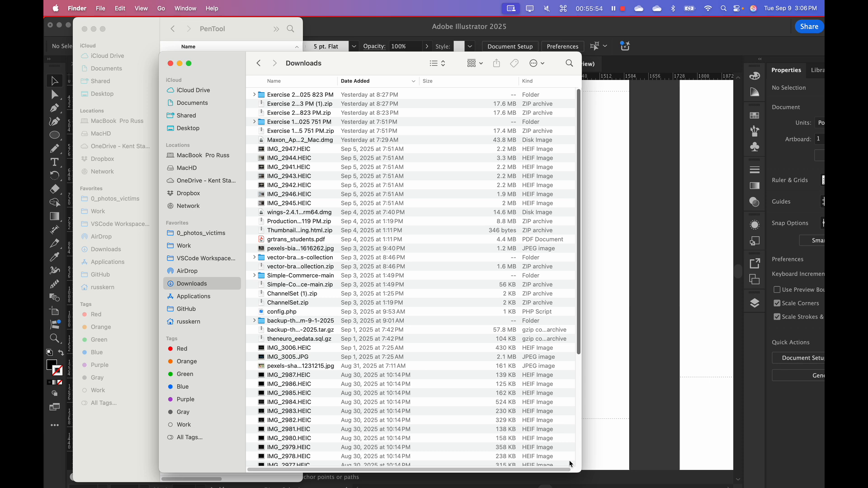